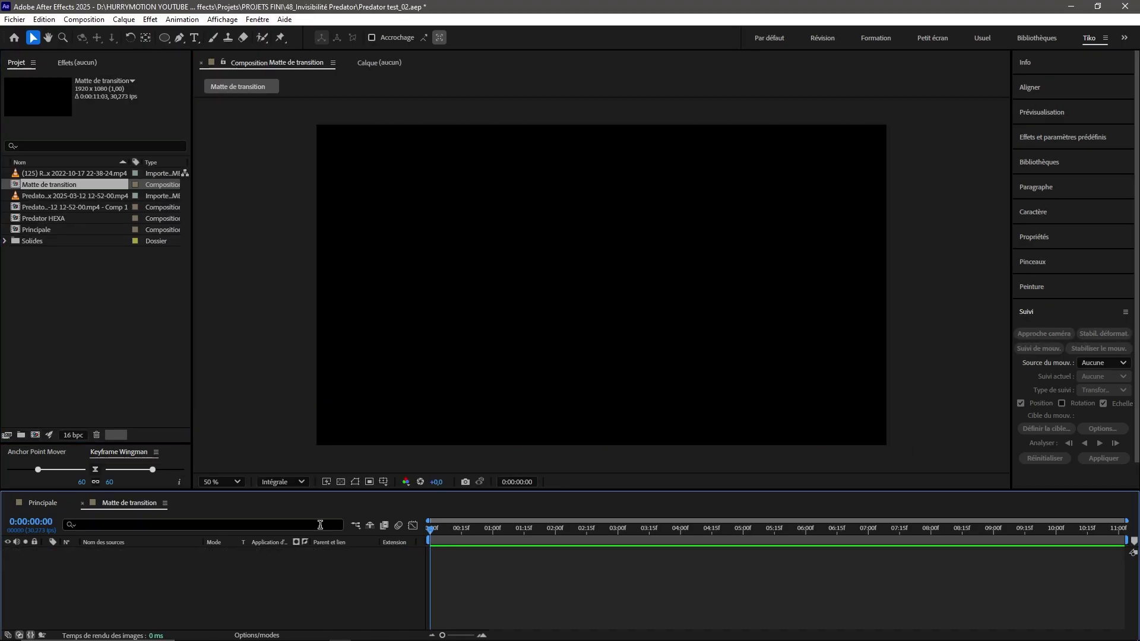
pyautogui.hotkey('ctrl', 'y')
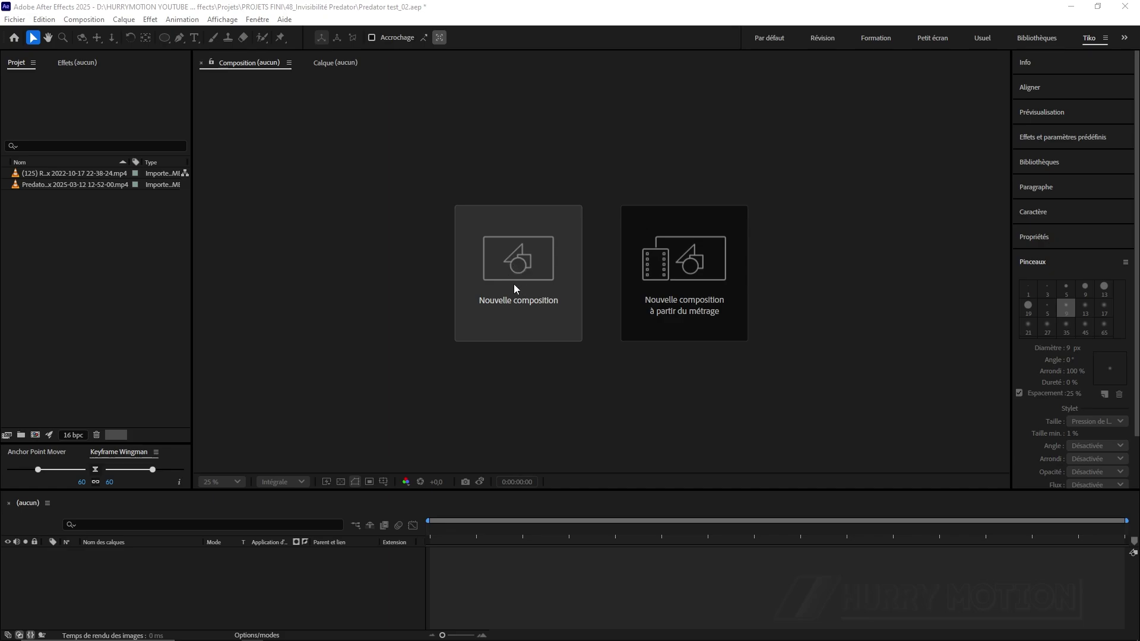
# Create a composition from the Predator video clip dated 2025-03-12 and name the composition Predator.
pyautogui.click(27, 186)
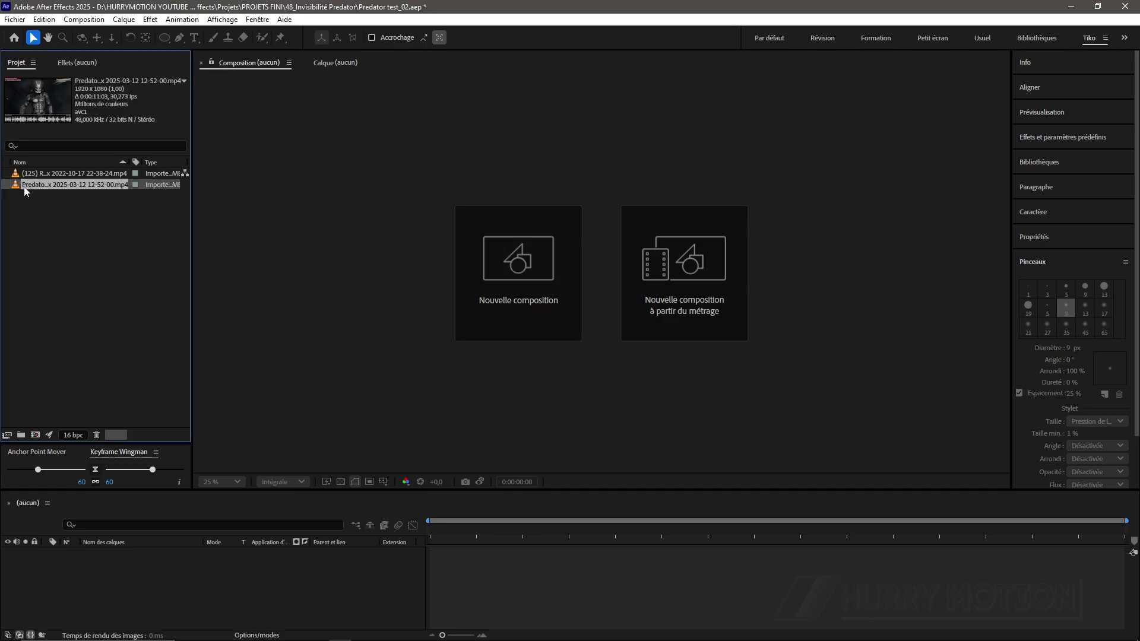
pyautogui.moveTo(26, 190); pyautogui.dragTo(35, 437)
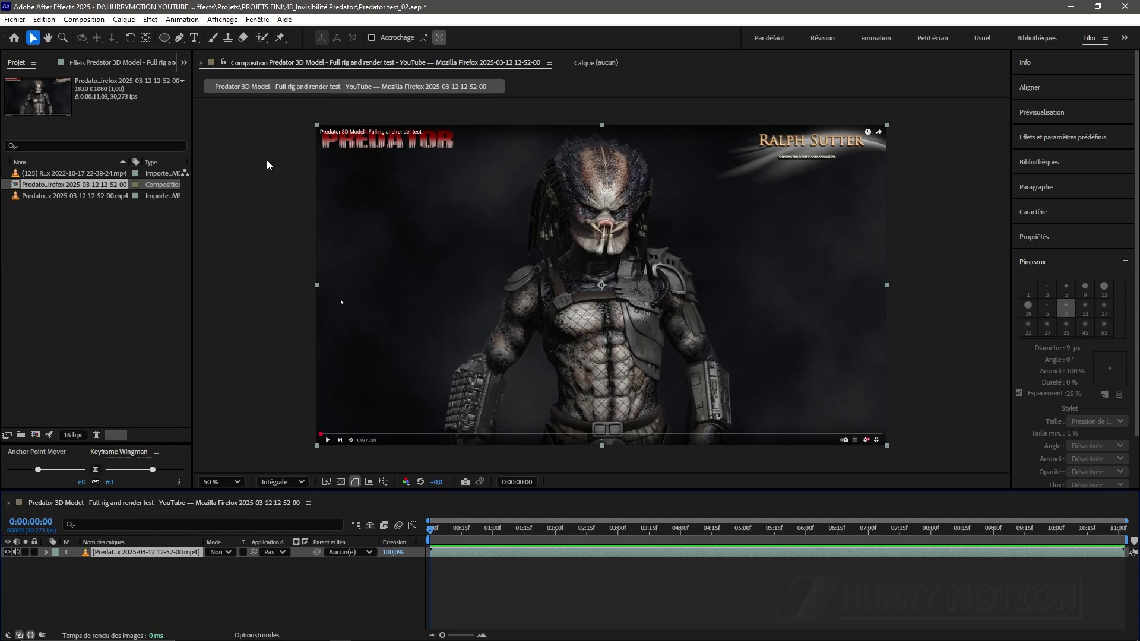
pyautogui.hotkey('ctrl', 'k')
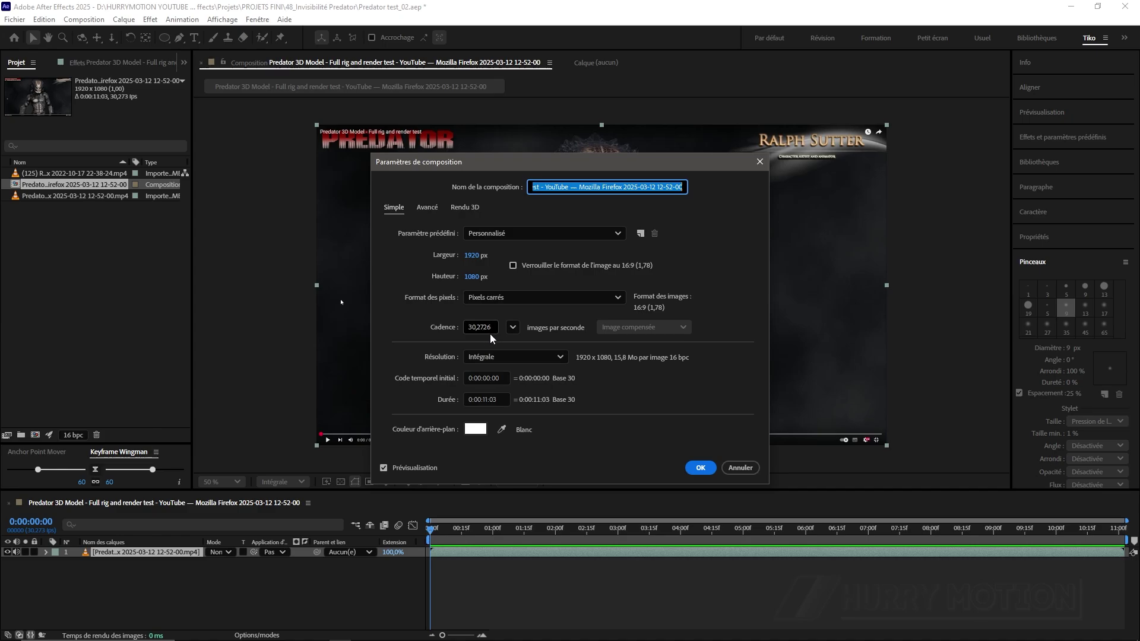
pyautogui.click(616, 188)
pyautogui.doubleClick(617, 189)
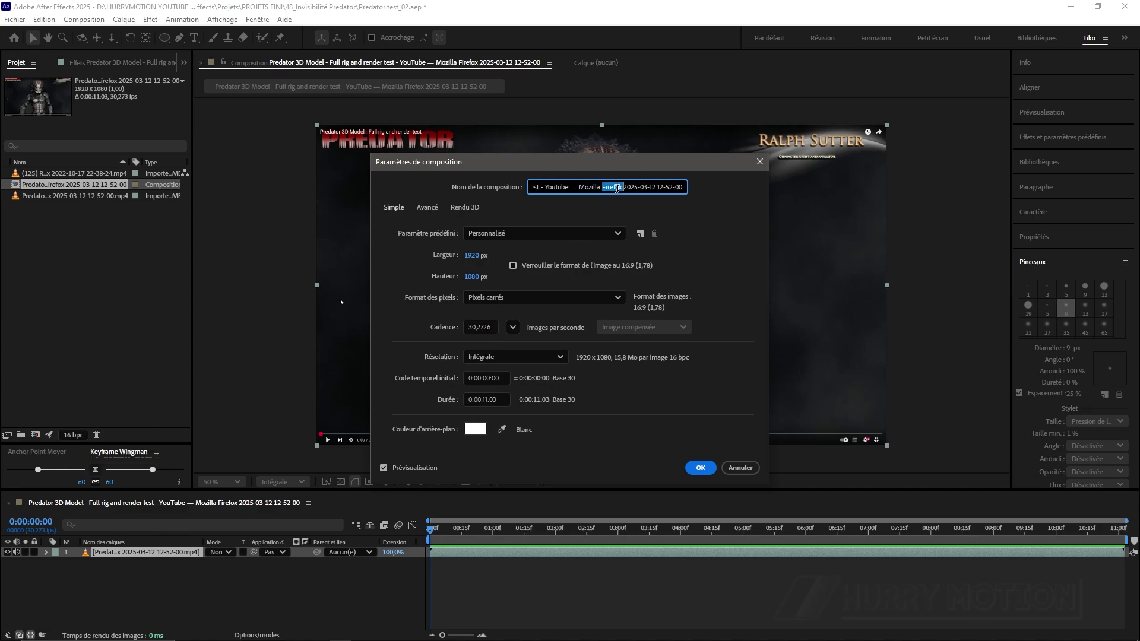
pyautogui.hotkey('ctrl', 'a')
pyautogui.write('Pr')
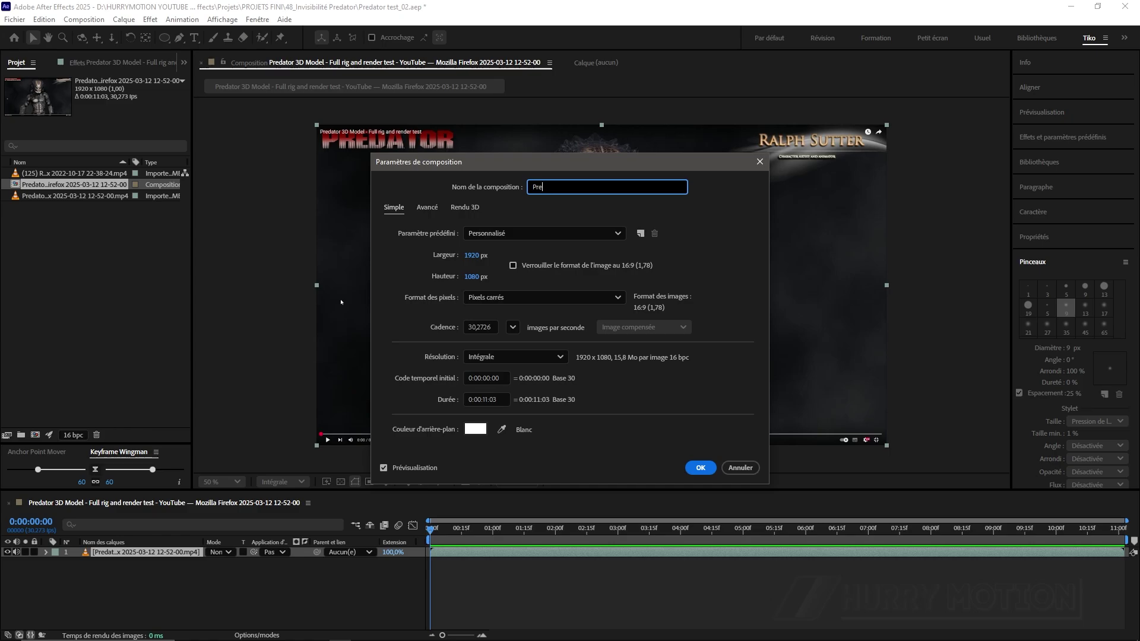
pyautogui.write('edator')
pyautogui.press('Return')
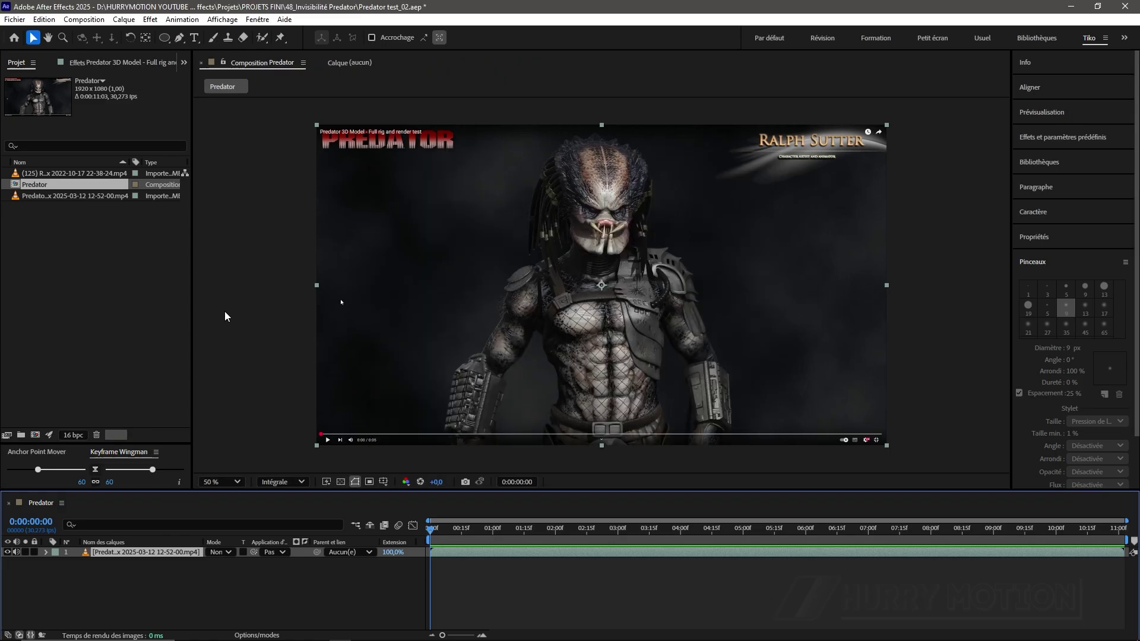
# Create a new 1920 x 1080 composition named Principale with a black background.
pyautogui.click(35, 435)
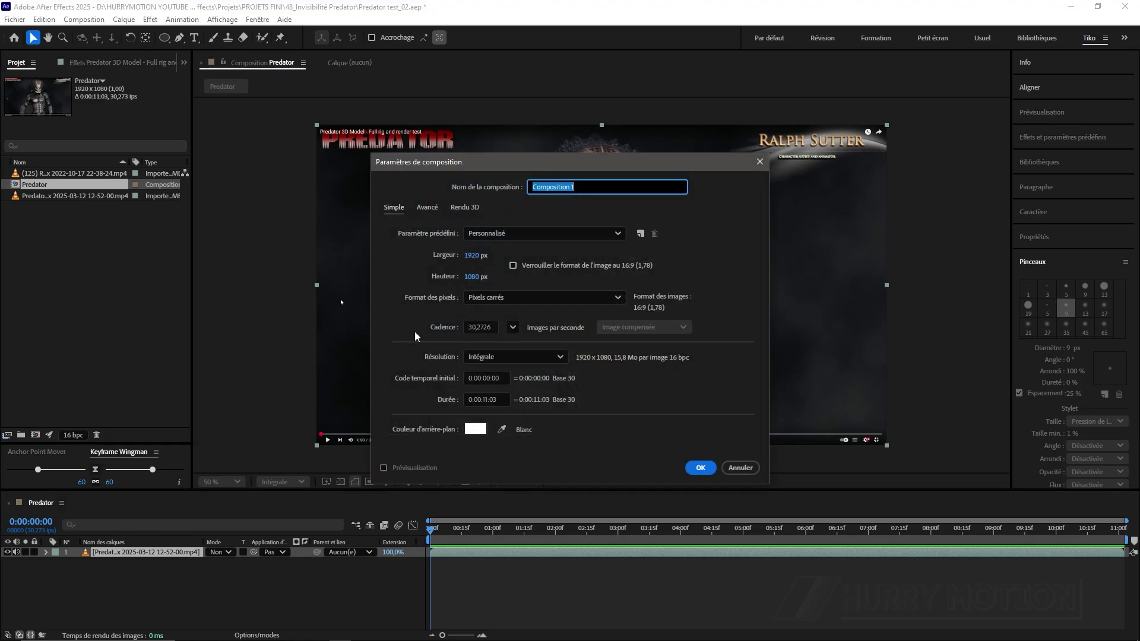
pyautogui.write('Principale')
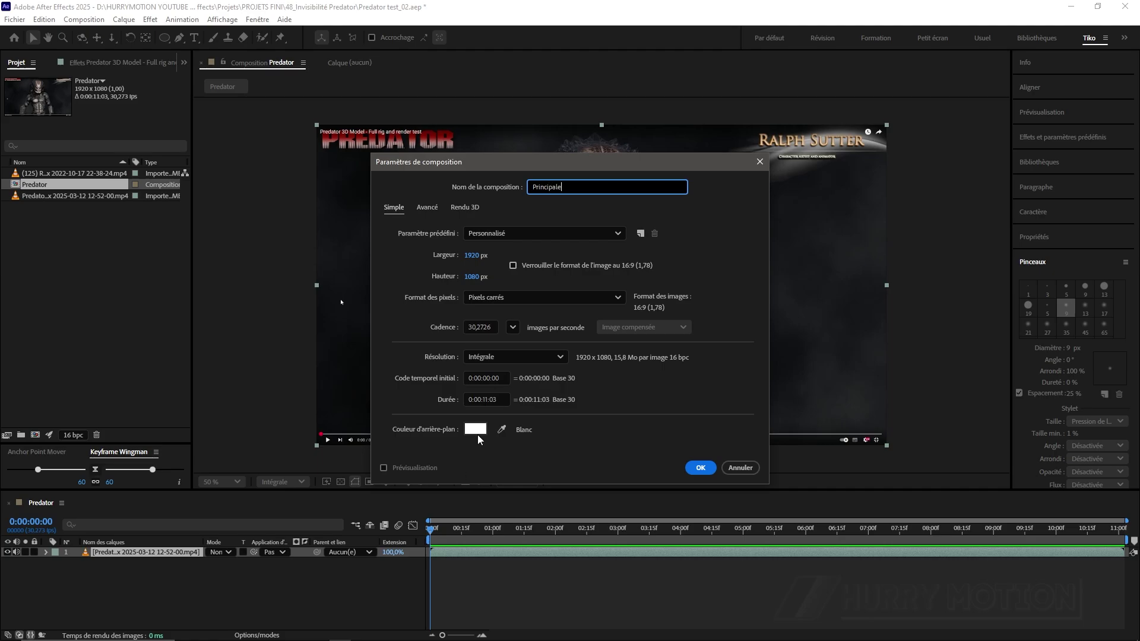
pyautogui.click(475, 429)
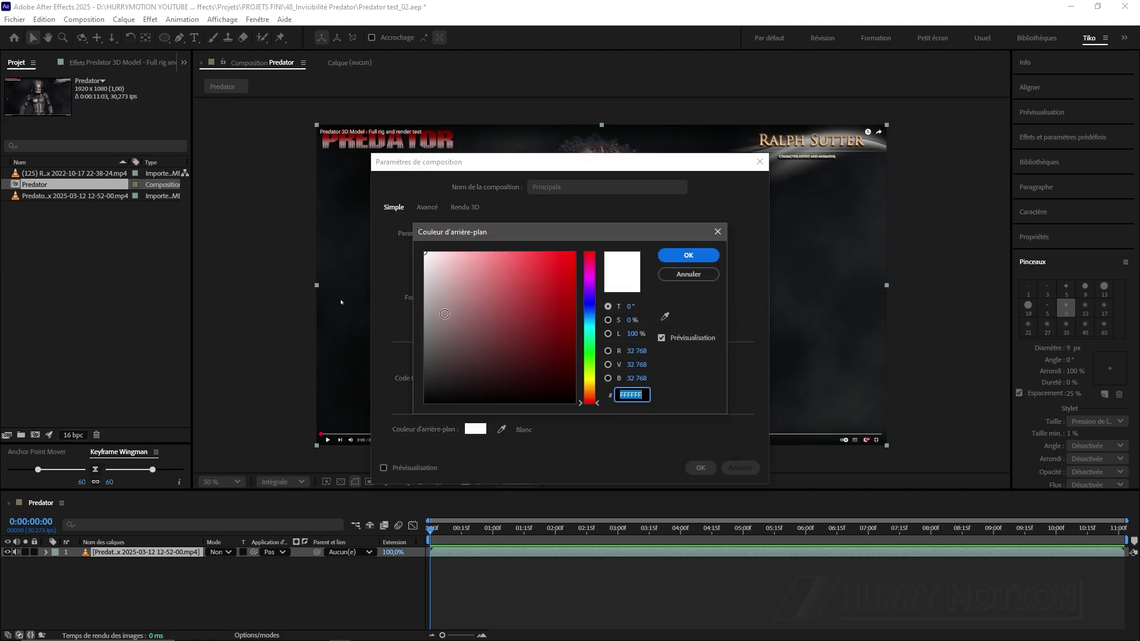
pyautogui.moveTo(444, 315); pyautogui.dragTo(408, 415)
pyautogui.click(666, 255)
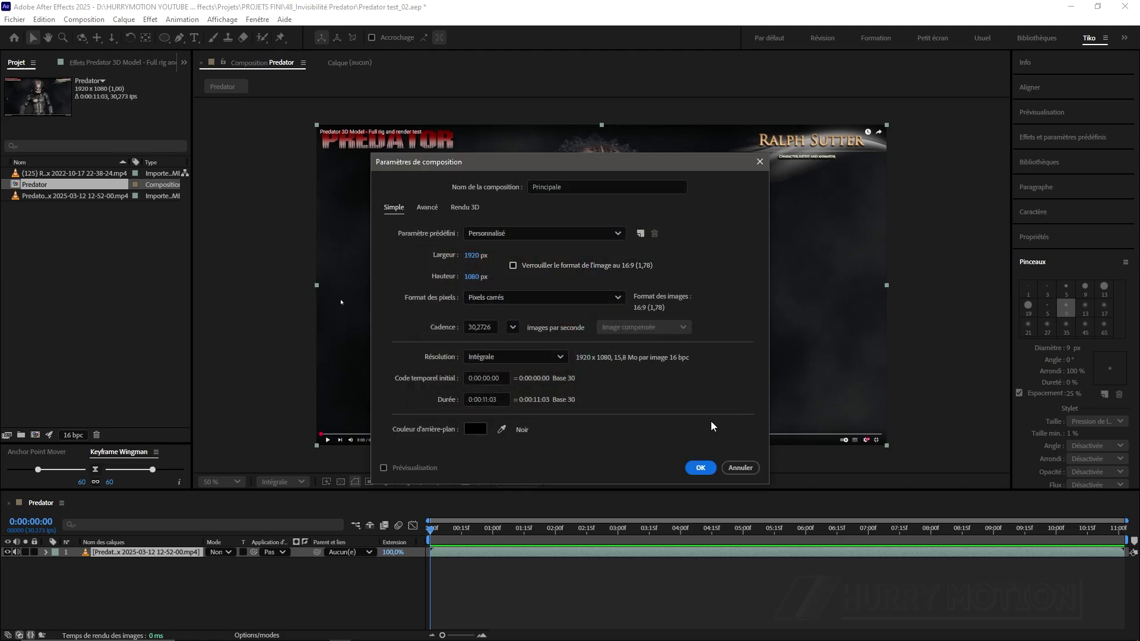
pyautogui.click(700, 467)
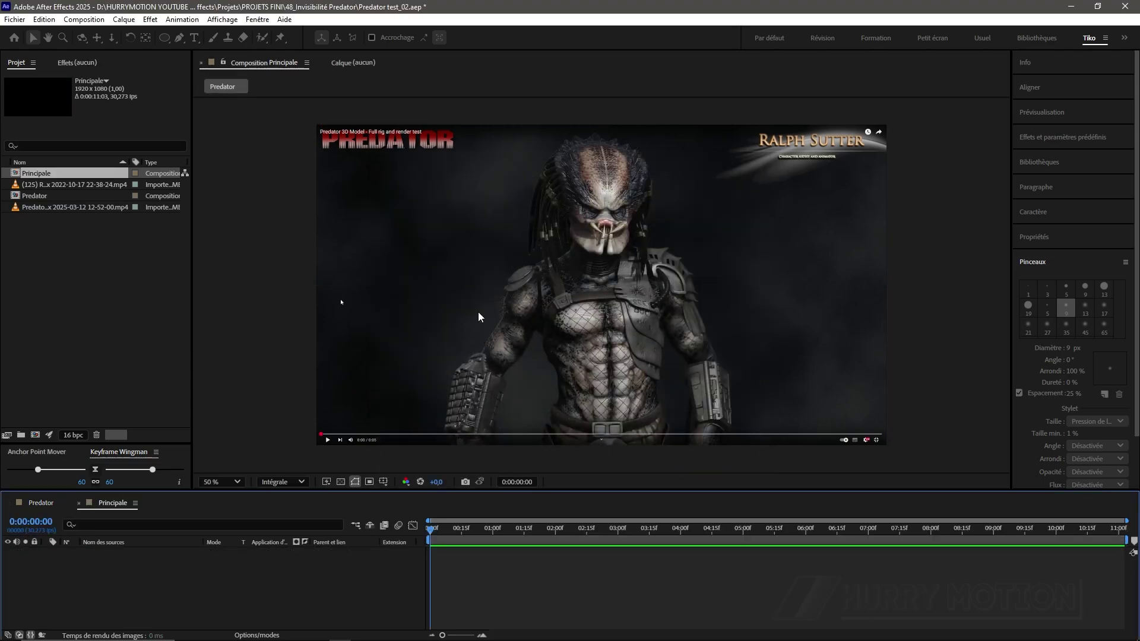
# In the Predator composition, set the work area from 0:00:03:00 to about 0:00:07:24 and trim the composition to it.
pyautogui.click(41, 503)
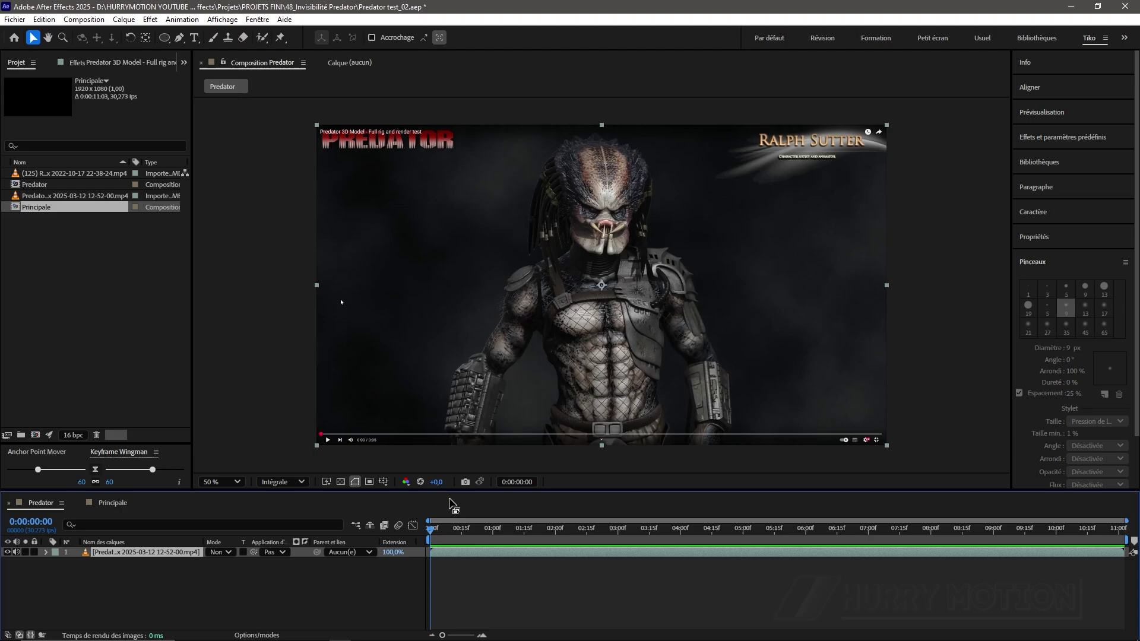
pyautogui.moveTo(437, 531); pyautogui.dragTo(621, 537)
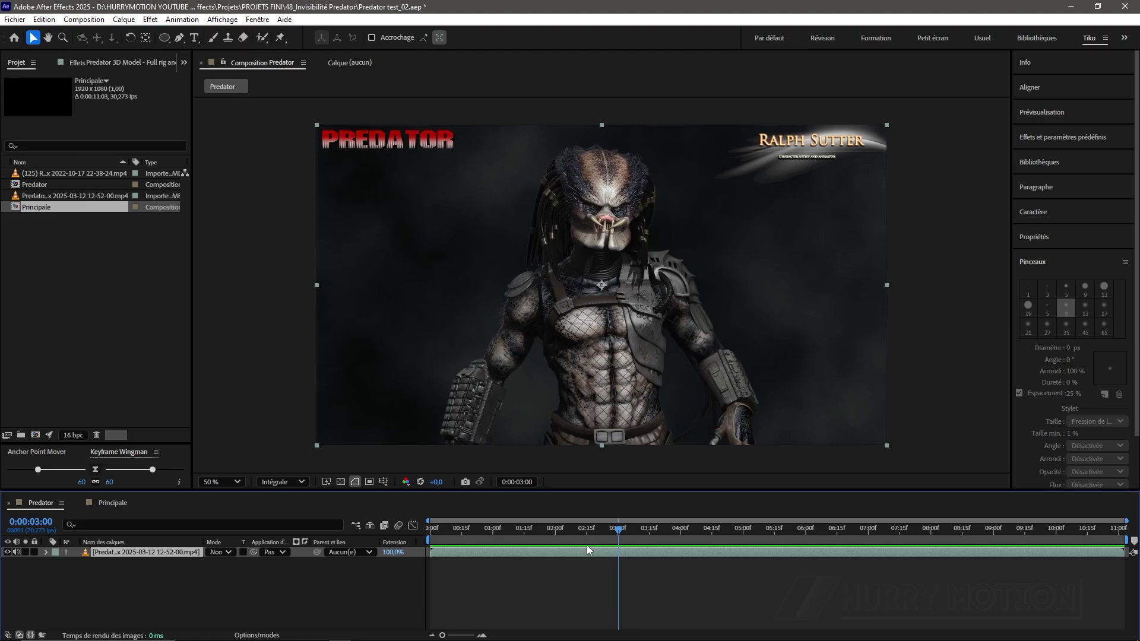
pyautogui.press('b')
pyautogui.press('space')
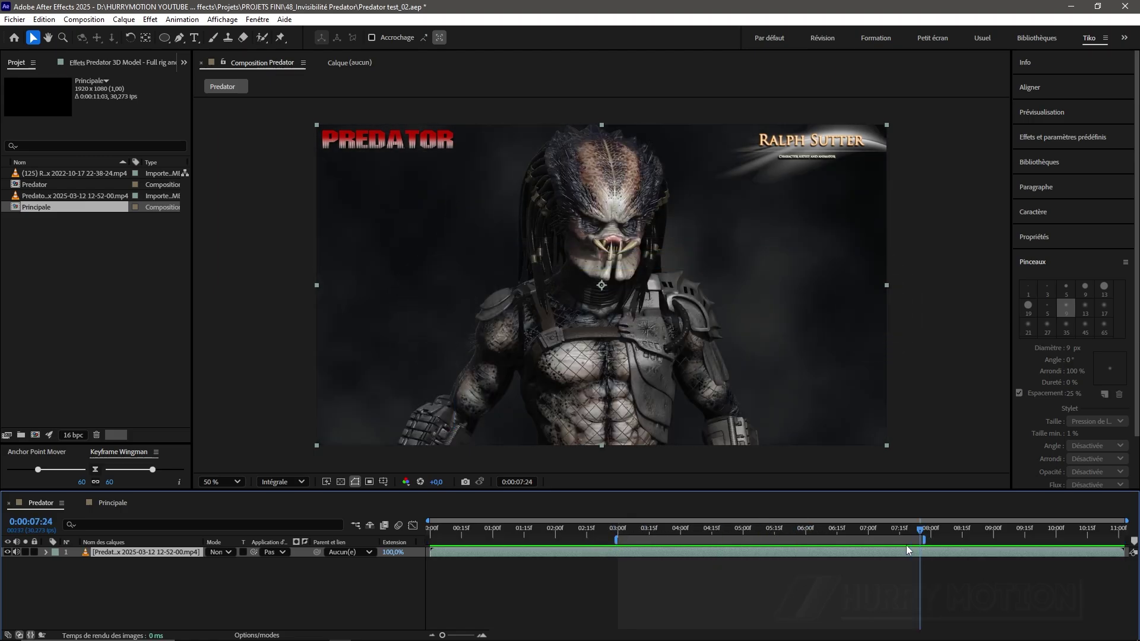
pyautogui.rightClick(826, 542)
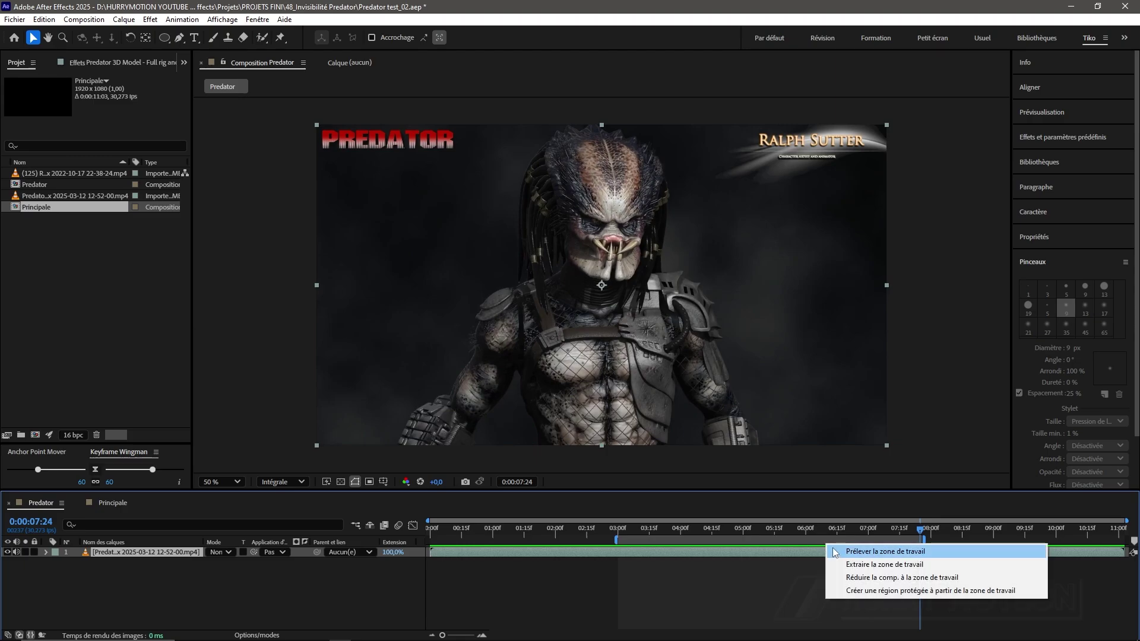
pyautogui.click(853, 577)
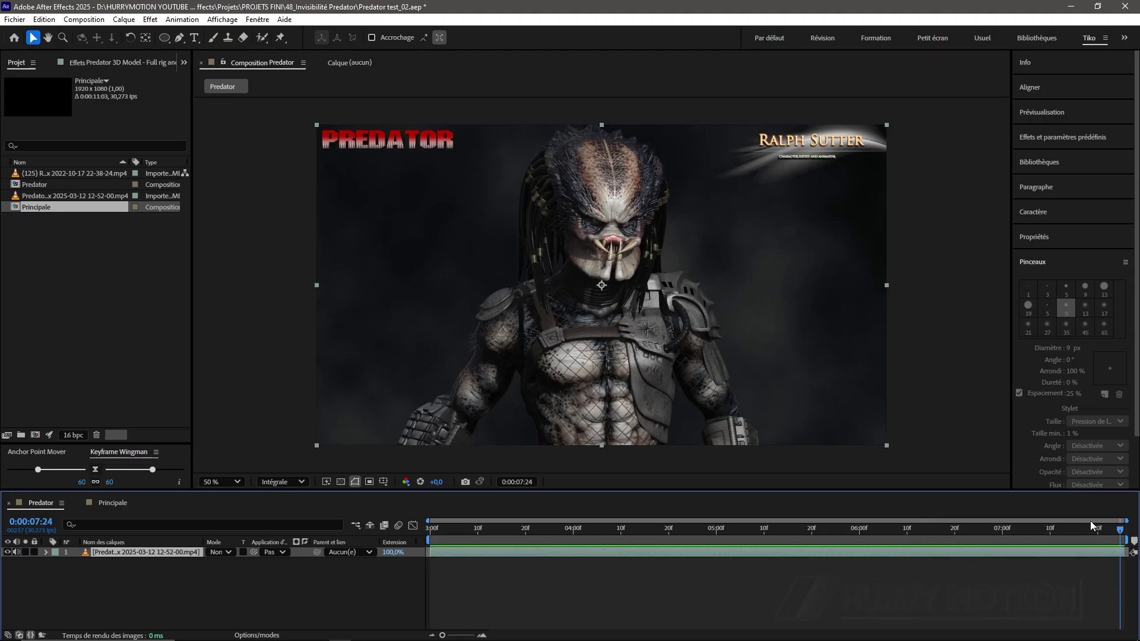
# Scrub back through the trimmed Predator footage and park the playhead at 0:00:03:17.
pyautogui.moveTo(1118, 530); pyautogui.dragTo(889, 529)
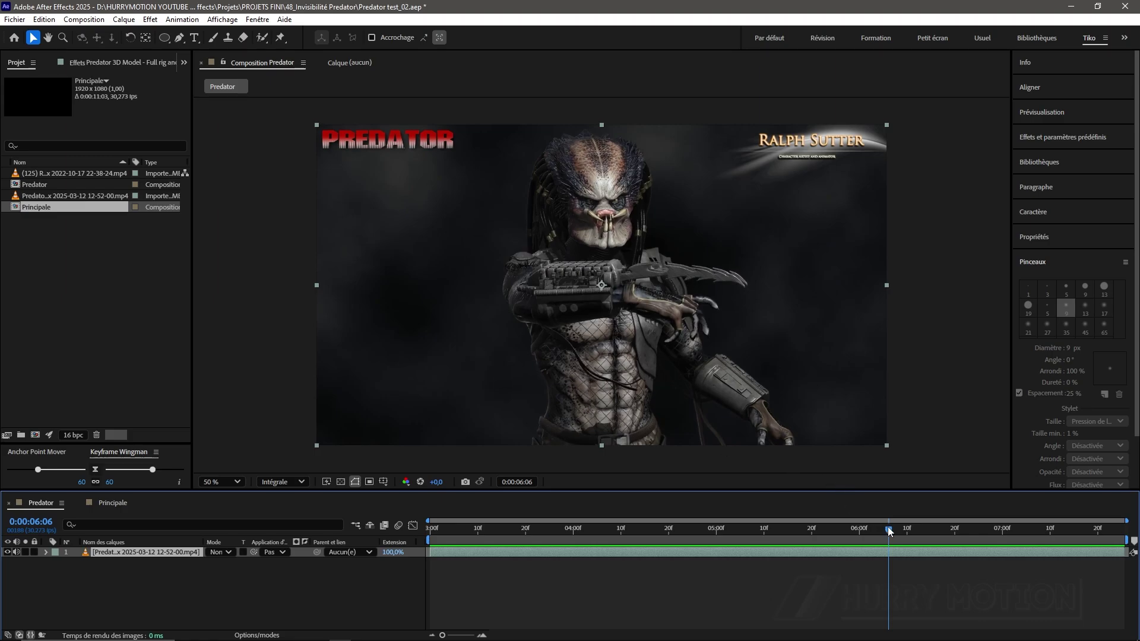
pyautogui.moveTo(888, 526); pyautogui.dragTo(678, 518)
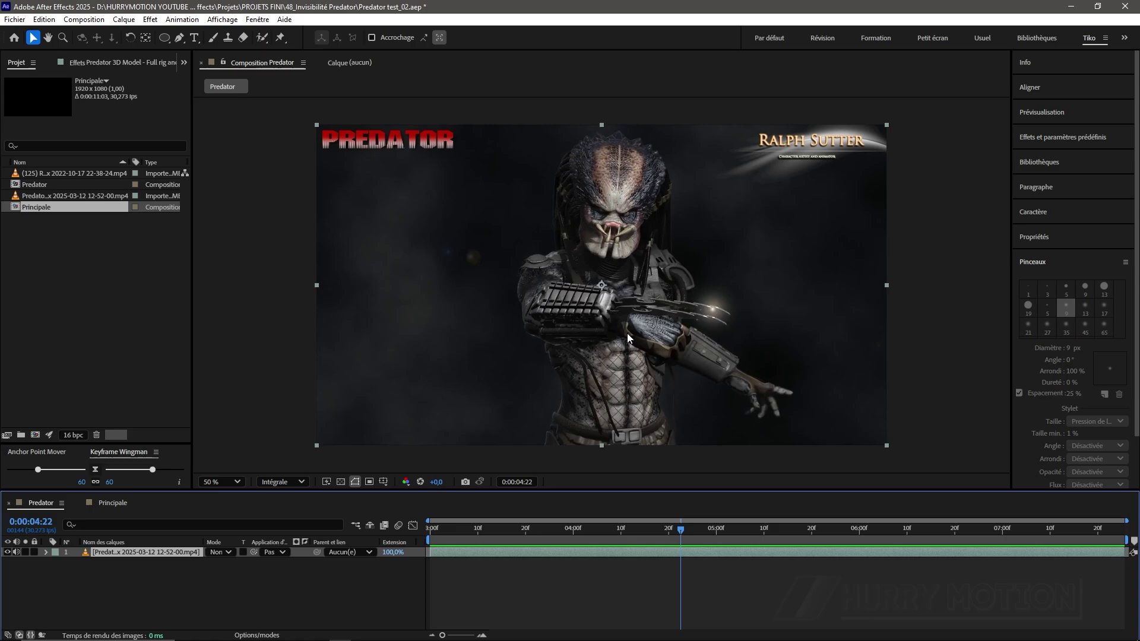
pyautogui.moveTo(668, 530); pyautogui.dragTo(515, 506)
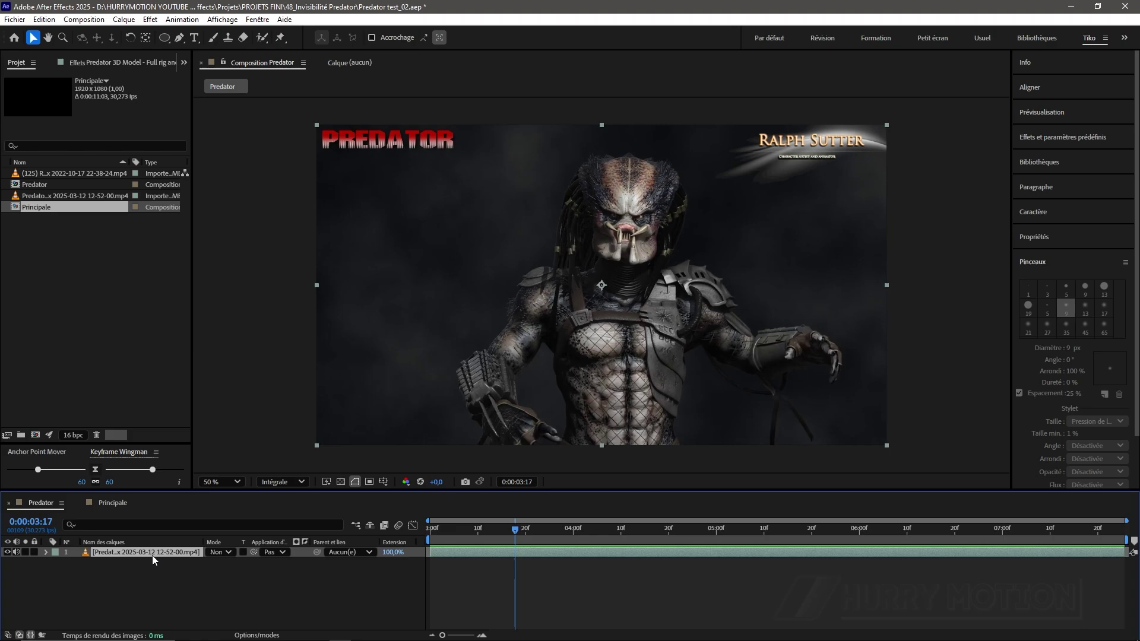
# Rename the footage layer Predator and precompose it as Roto, moving all attributes into the new composition.
pyautogui.press('Return')
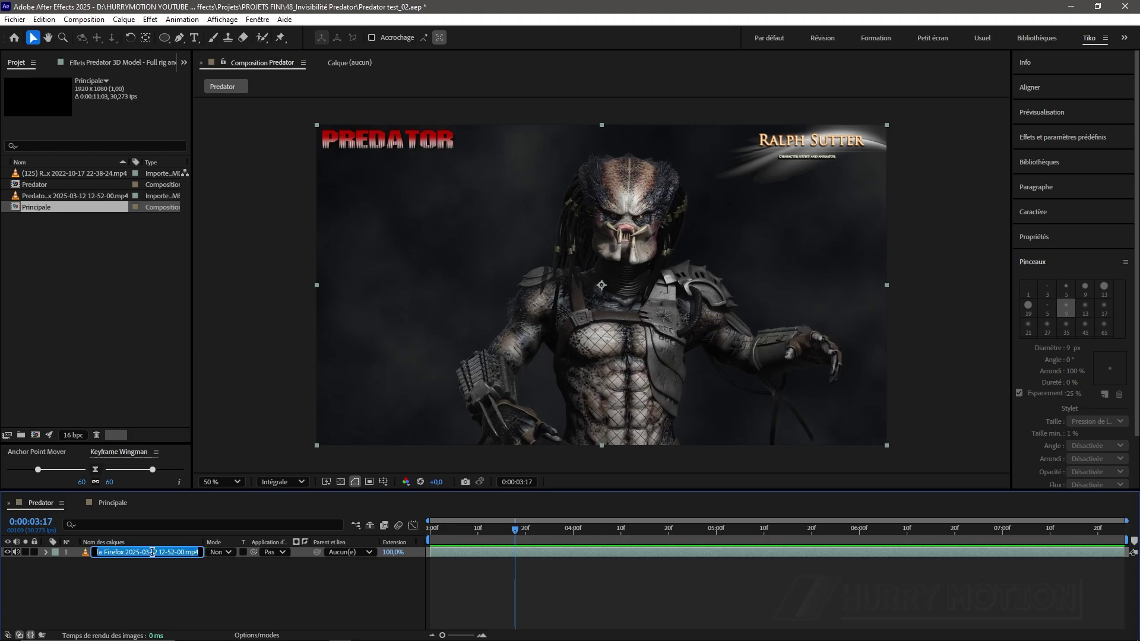
pyautogui.write('Predator')
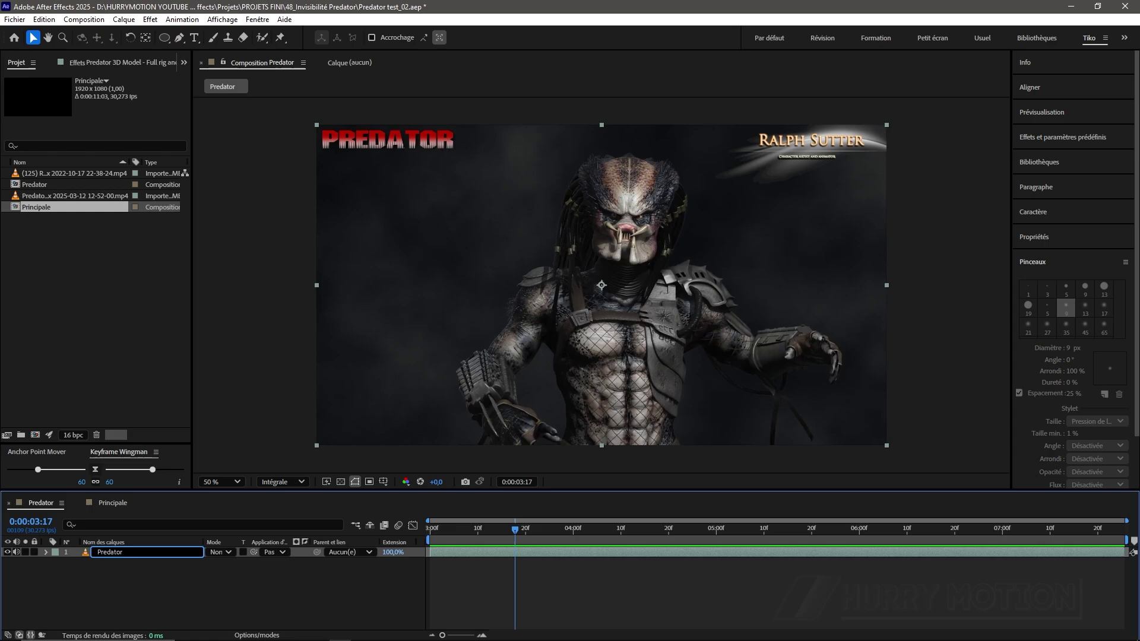
pyautogui.press('Return')
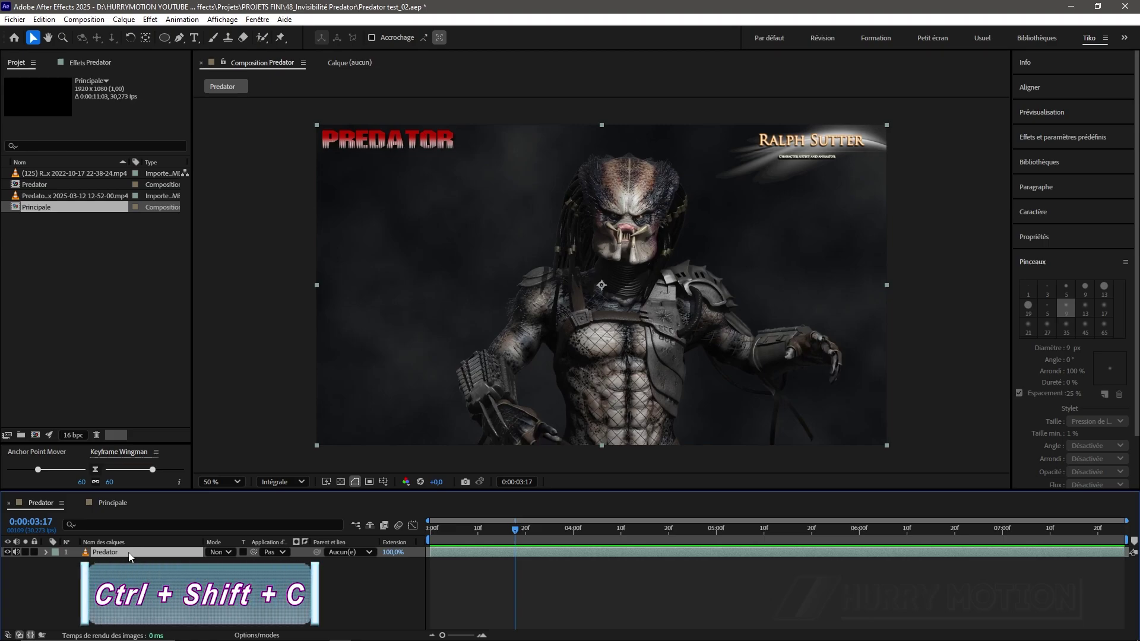
pyautogui.hotkey('ctrl', 'shift', 'c')
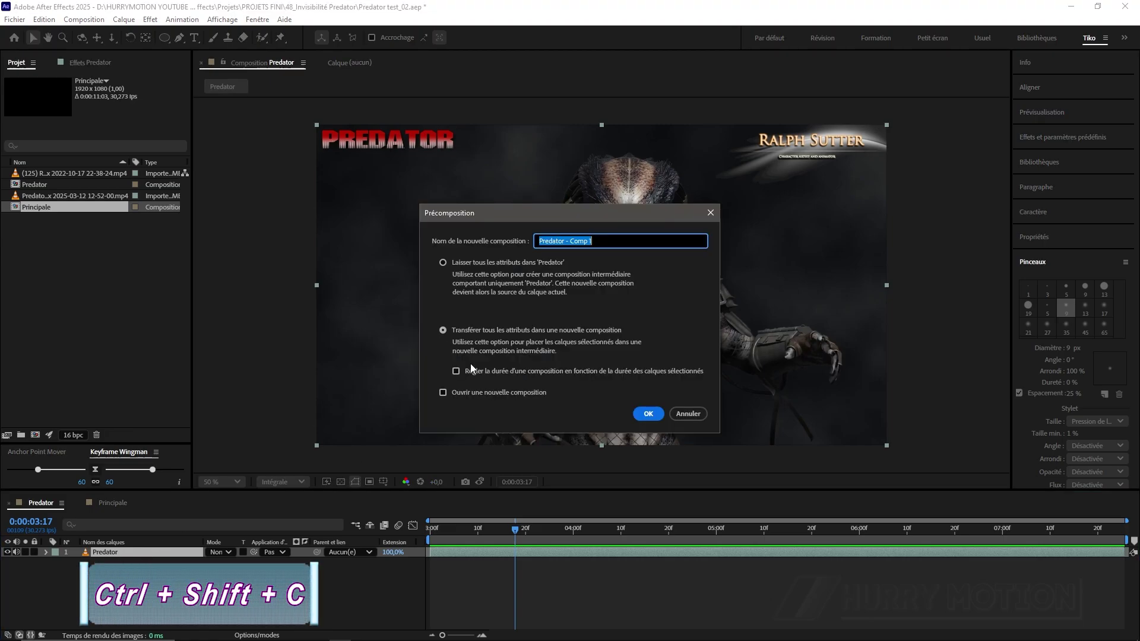
pyautogui.write('Roto')
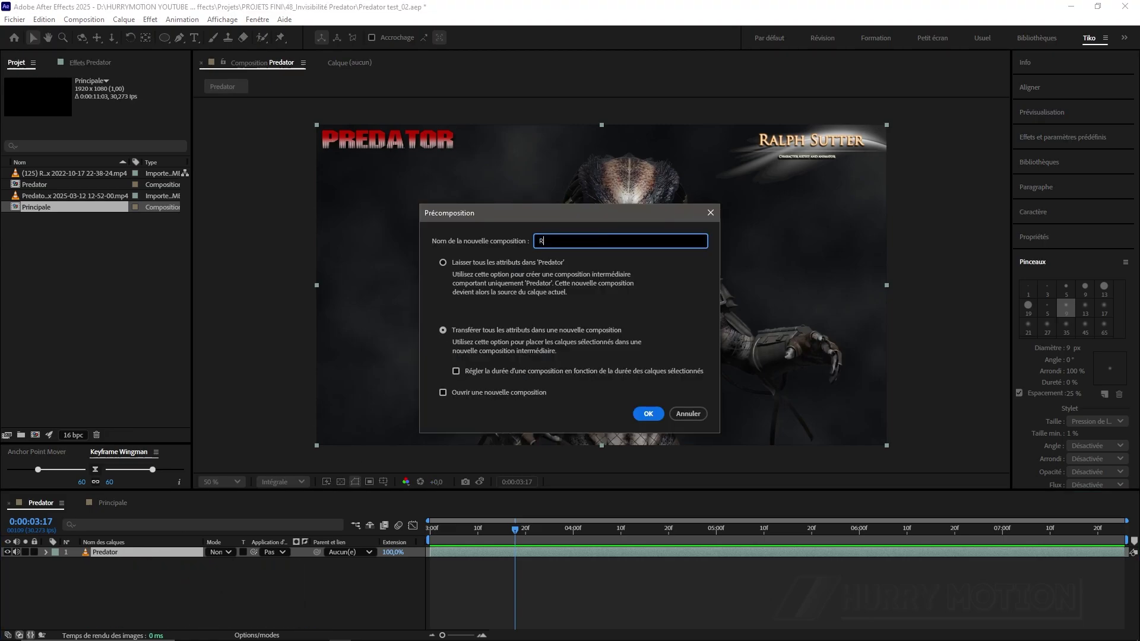
pyautogui.click(648, 414)
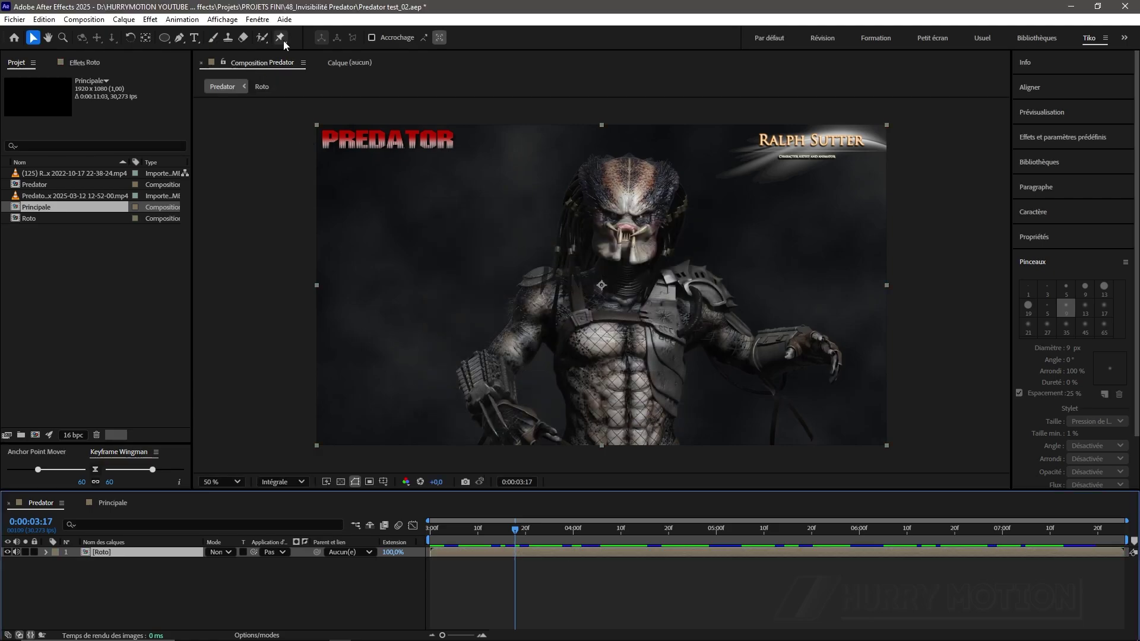
# Activate the Roto Brush tool and open the Roto layer in its own layer view.
pyautogui.moveTo(262, 41); pyautogui.dragTo(287, 40)
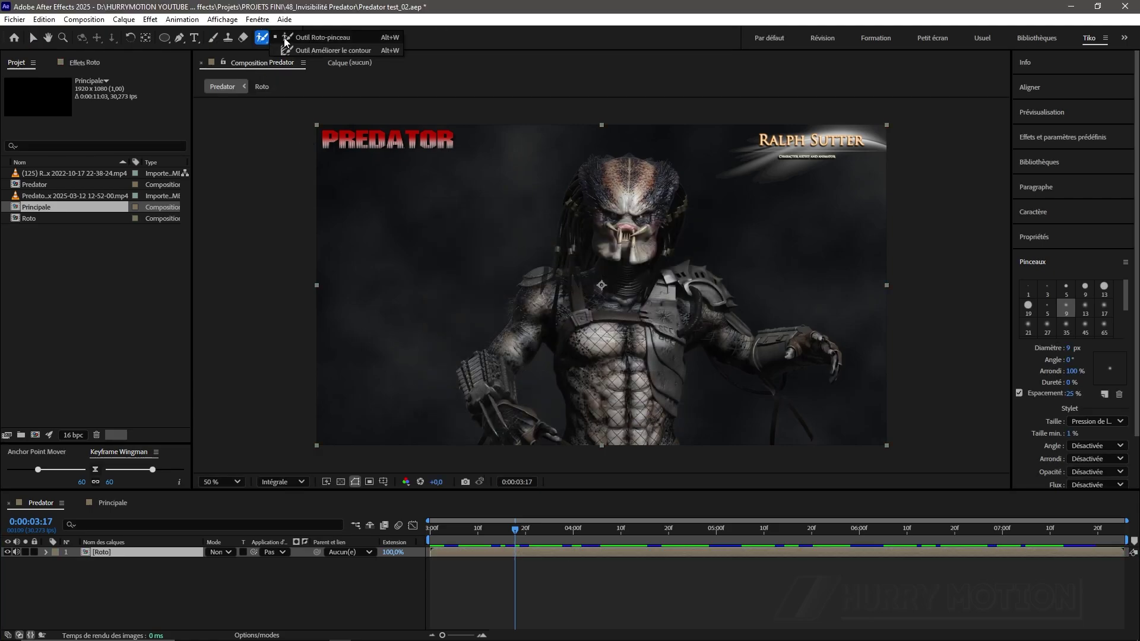
pyautogui.click(323, 37)
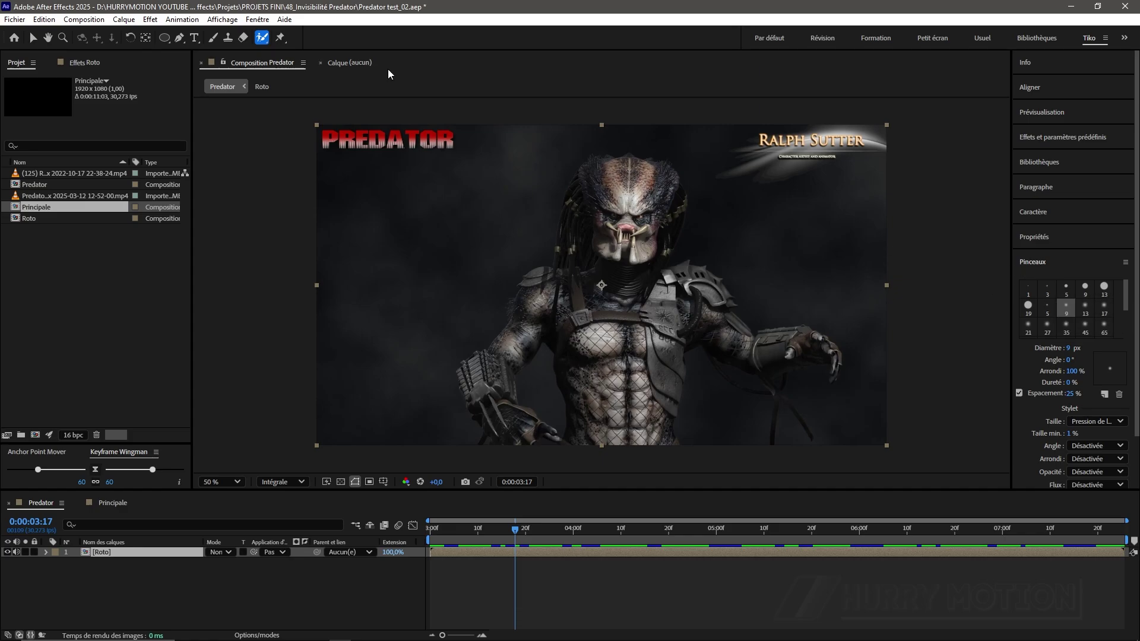
pyautogui.click(257, 19)
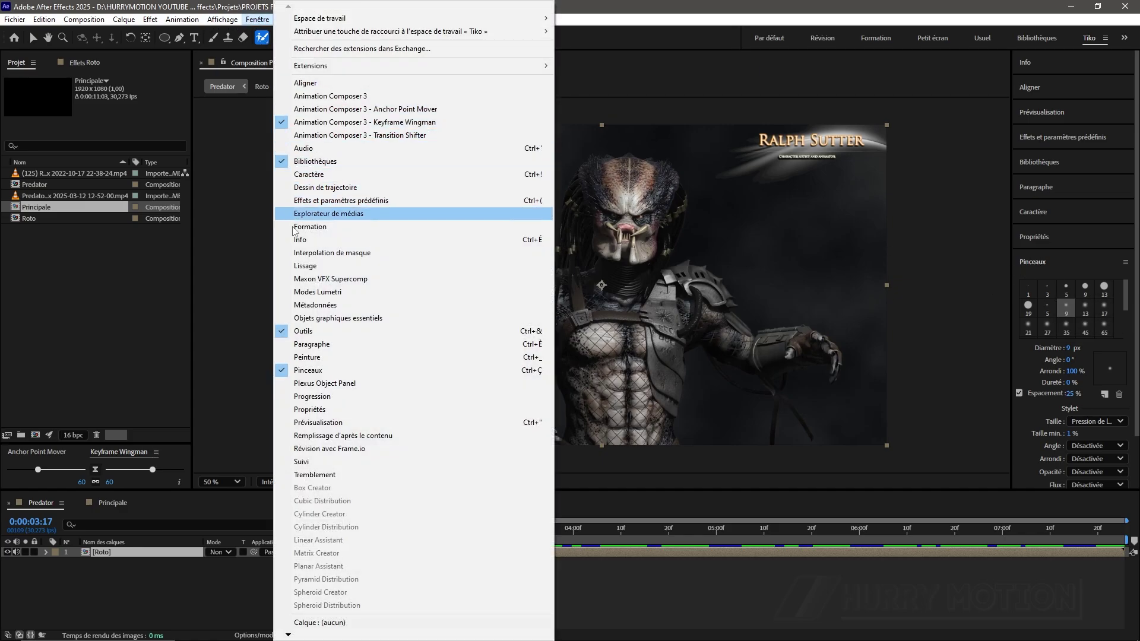
pyautogui.click(680, 132)
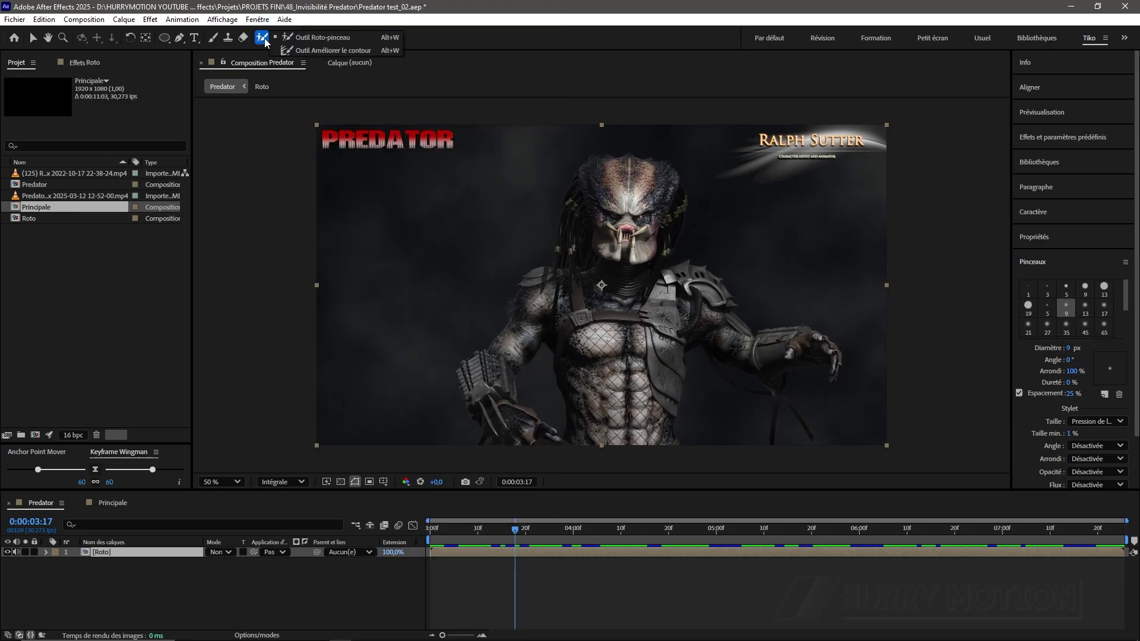
pyautogui.click(288, 40)
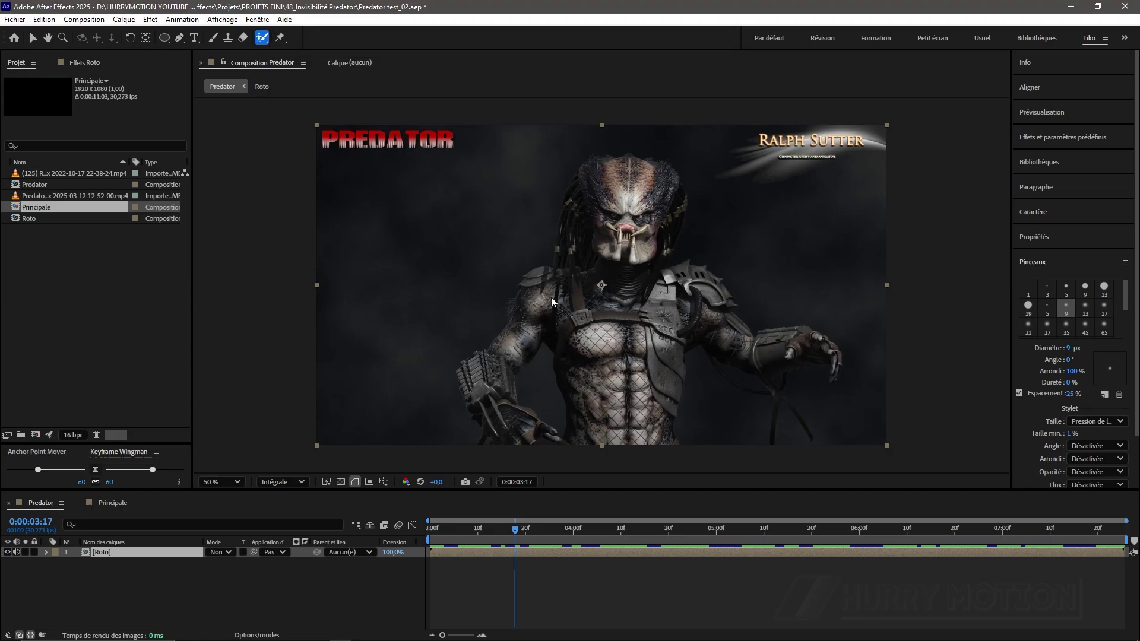
pyautogui.doubleClick(605, 316)
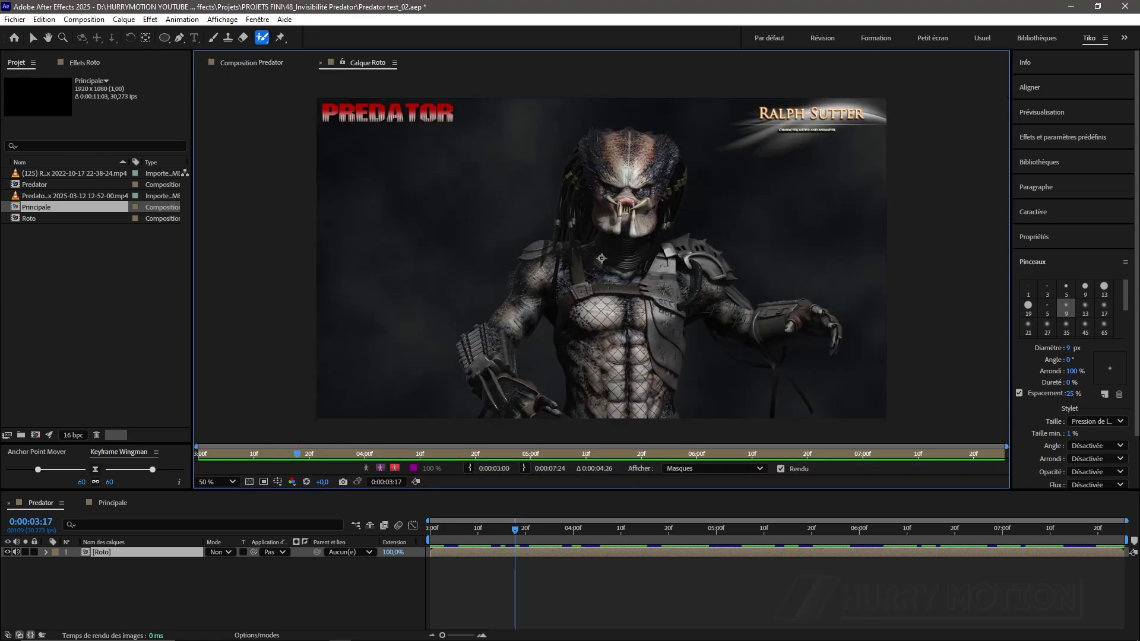
# Paint the character as foreground with a 27 px Roto Brush and subtract the background area below the outstretched arm.
pyautogui.click(1048, 326)
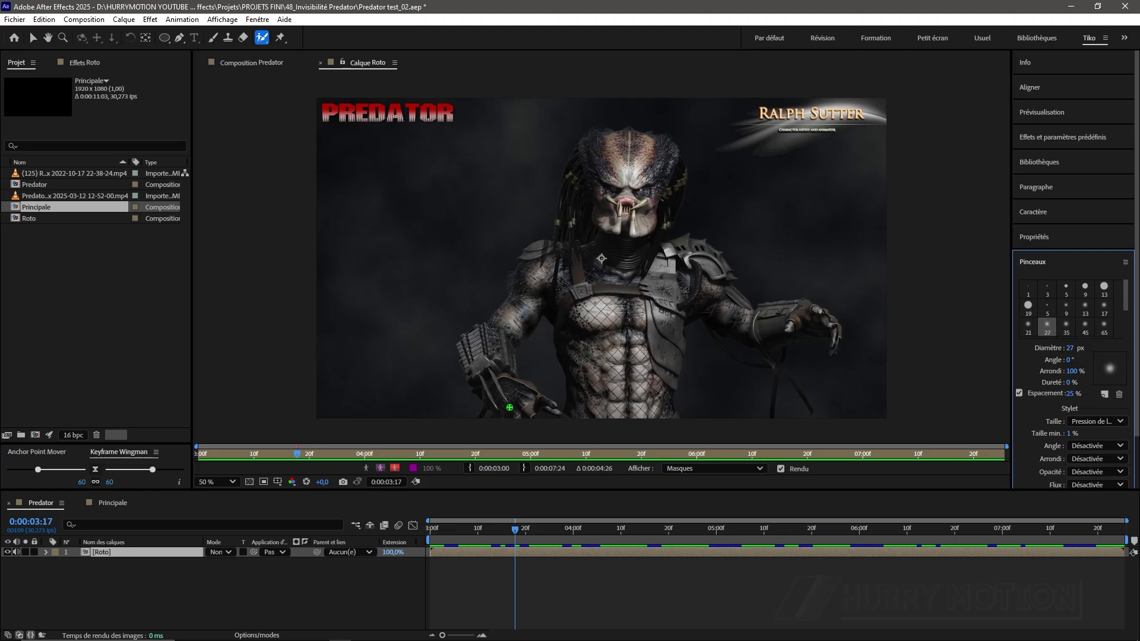
pyautogui.moveTo(509, 408)
pyautogui.mouseDown()
pyautogui.moveTo(481, 355)
pyautogui.moveTo(601, 178)
pyautogui.moveTo(634, 171)
pyautogui.moveTo(713, 309)
pyautogui.moveTo(809, 315)
pyautogui.moveTo(822, 329)
pyautogui.moveTo(686, 252)
pyautogui.mouseUp()
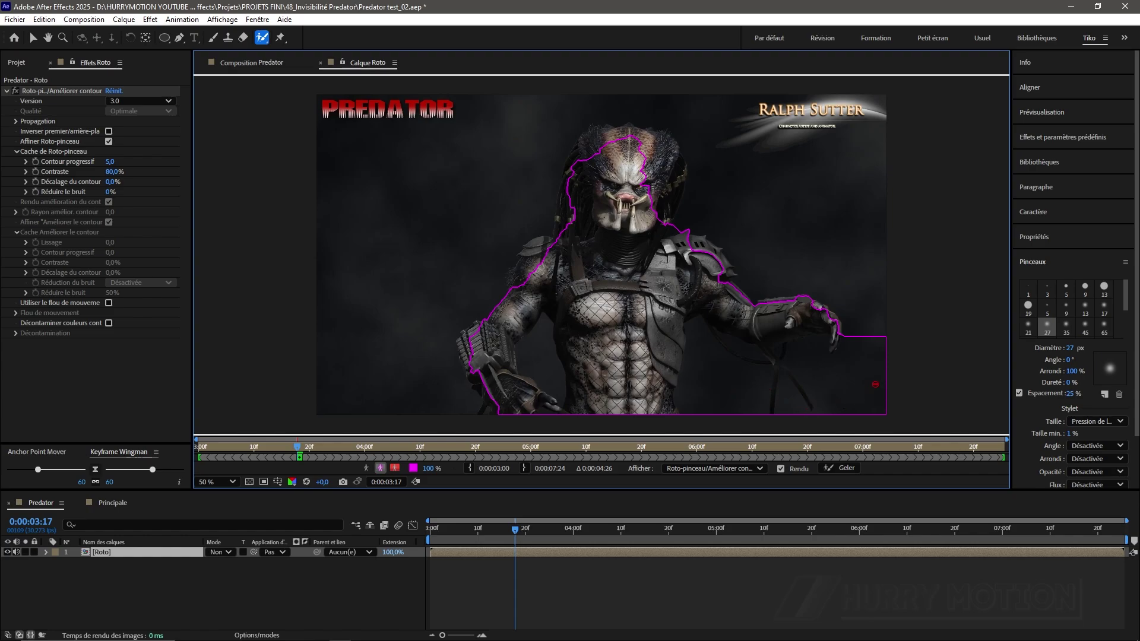
pyautogui.moveTo(686, 411)
pyautogui.mouseDown()
pyautogui.moveTo(726, 353)
pyautogui.moveTo(782, 372)
pyautogui.moveTo(891, 330)
pyautogui.moveTo(878, 323)
pyautogui.mouseUp()
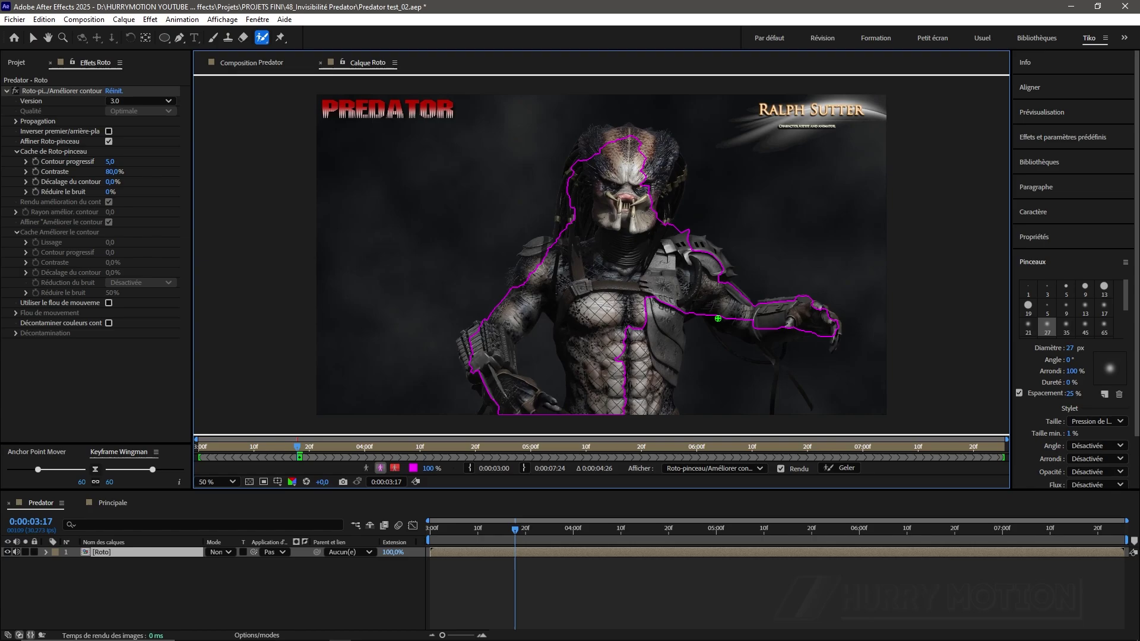
pyautogui.moveTo(718, 319)
pyautogui.mouseDown()
pyautogui.moveTo(784, 336)
pyautogui.moveTo(633, 219)
pyautogui.mouseUp()
# Refine the Roto Brush outline around the outstretched hand, forearm and shoulder armour with a 13 px brush, undoing the last stroke.
pyautogui.scroll(1, 780, 343)
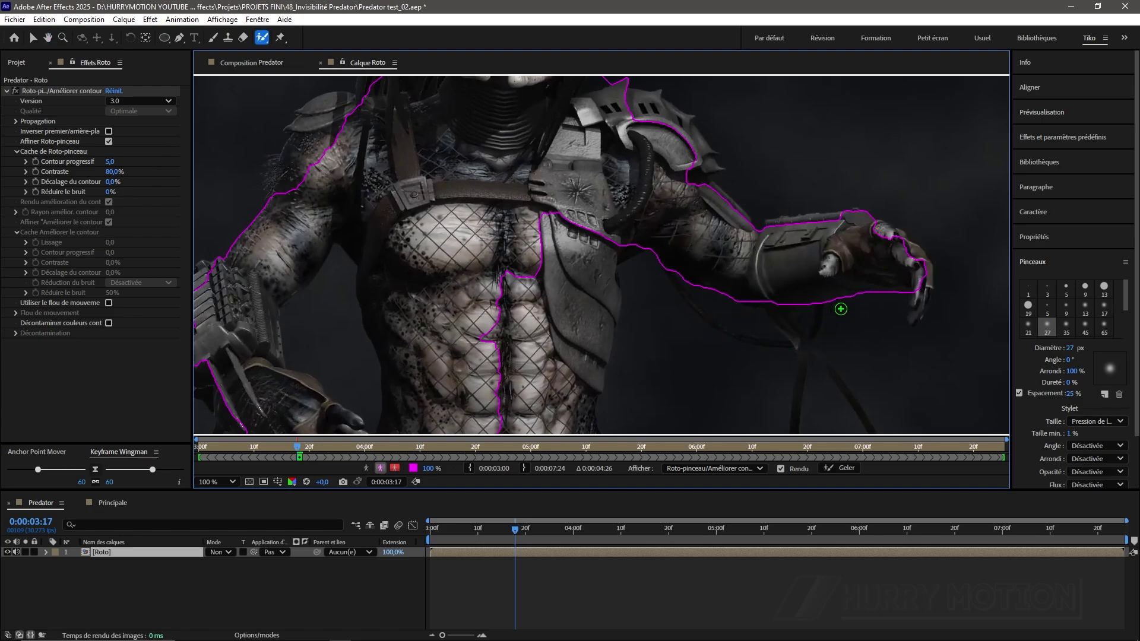
pyautogui.moveTo(920, 294); pyautogui.dragTo(920, 317)
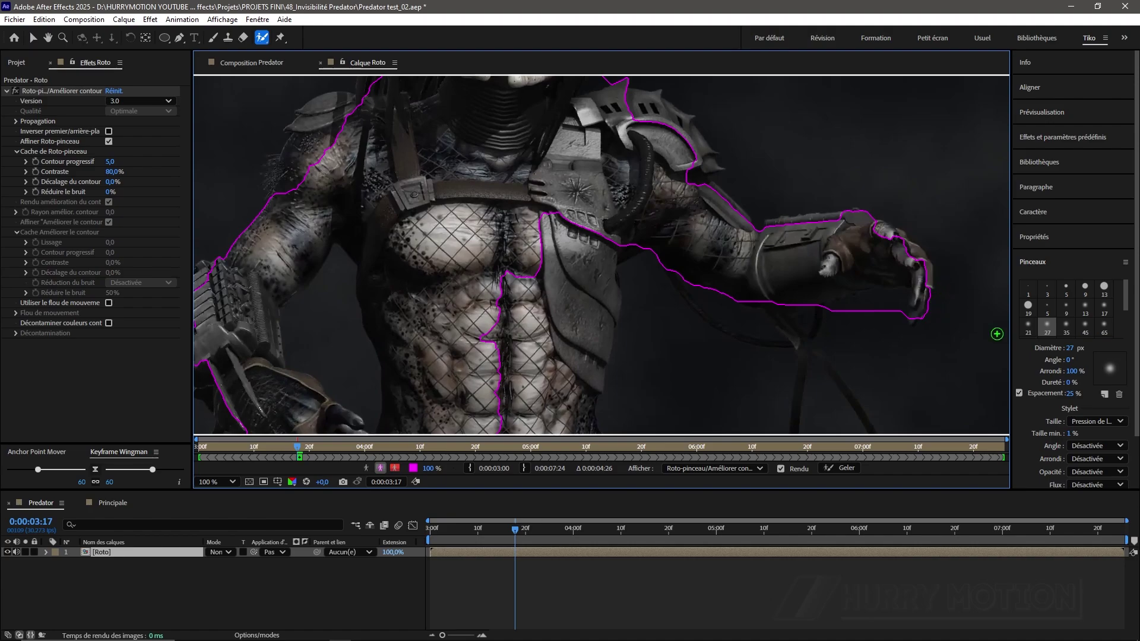
pyautogui.click(1086, 304)
pyautogui.moveTo(925, 291)
pyautogui.mouseDown()
pyautogui.moveTo(924, 261)
pyautogui.moveTo(878, 226)
pyautogui.mouseUp()
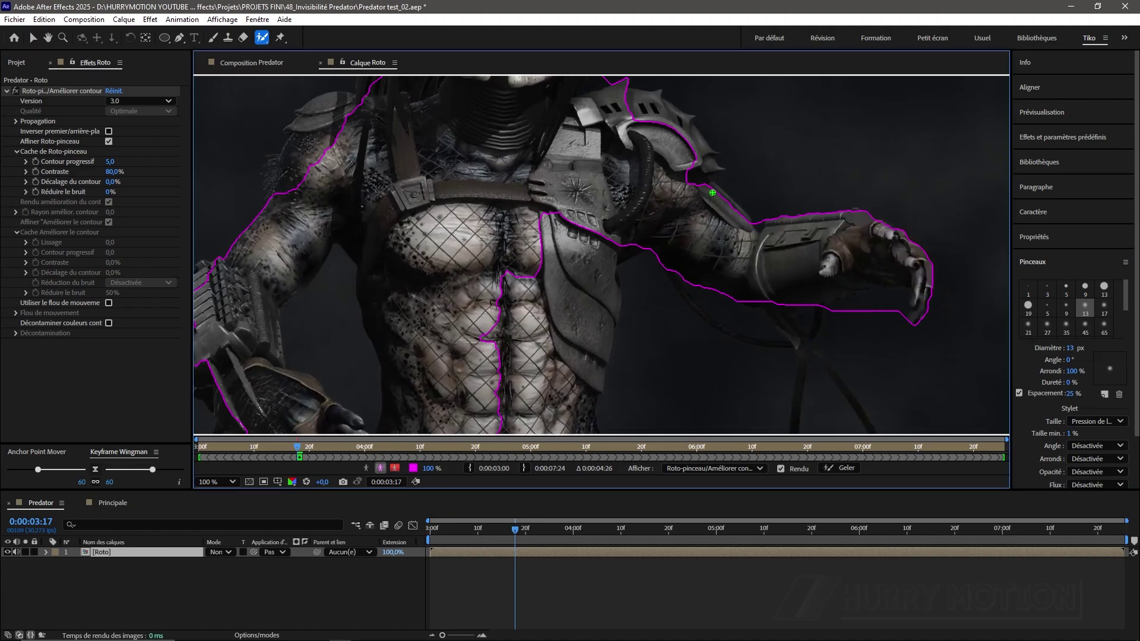
pyautogui.moveTo(714, 189); pyautogui.dragTo(751, 219)
pyautogui.moveTo(712, 185)
pyautogui.mouseDown()
pyautogui.moveTo(707, 150)
pyautogui.moveTo(671, 108)
pyautogui.moveTo(624, 99)
pyautogui.moveTo(631, 108)
pyautogui.mouseUp()
pyautogui.moveTo(714, 153); pyautogui.dragTo(720, 189)
pyautogui.hotkey('ctrl', 'z')
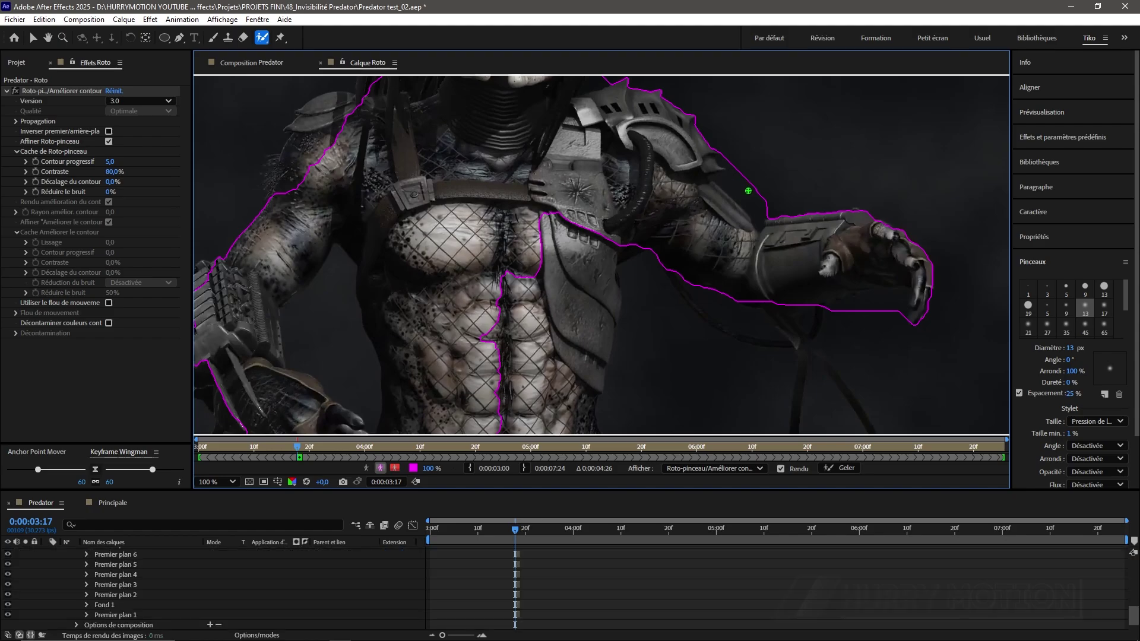
# Add the head and dreadlocks to the Roto Brush selection and subtract the background between the dreadlocks and the shoulder armour.
pyautogui.moveTo(660, 202); pyautogui.dragTo(726, 311)
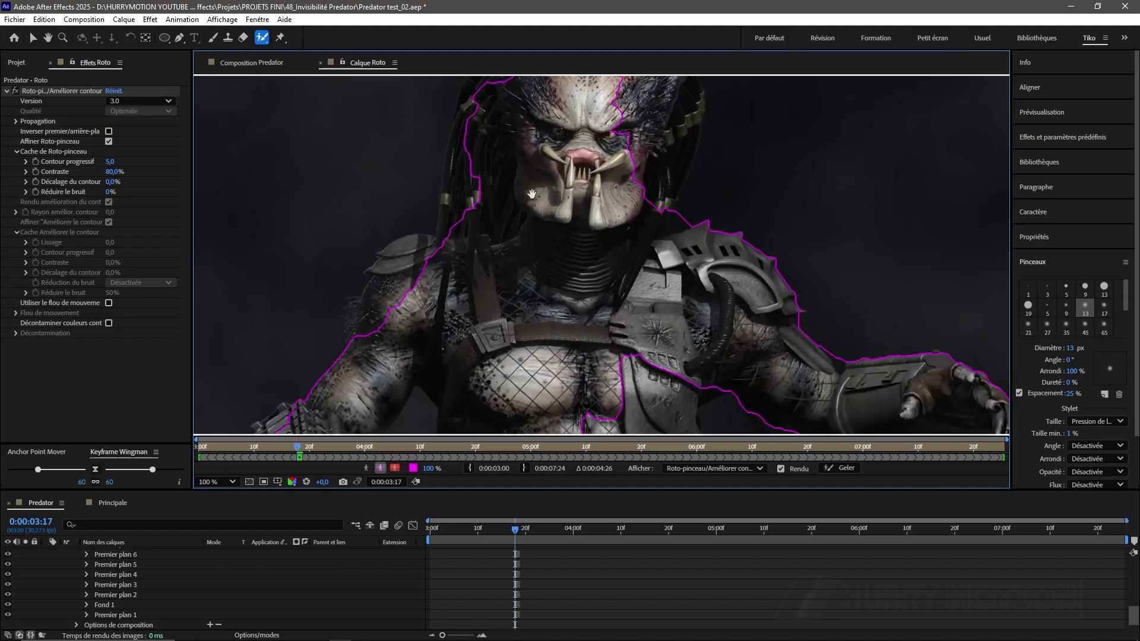
pyautogui.moveTo(532, 195); pyautogui.dragTo(503, 281)
pyautogui.moveTo(639, 301)
pyautogui.mouseDown()
pyautogui.moveTo(662, 225)
pyautogui.moveTo(648, 155)
pyautogui.moveTo(569, 122)
pyautogui.mouseUp()
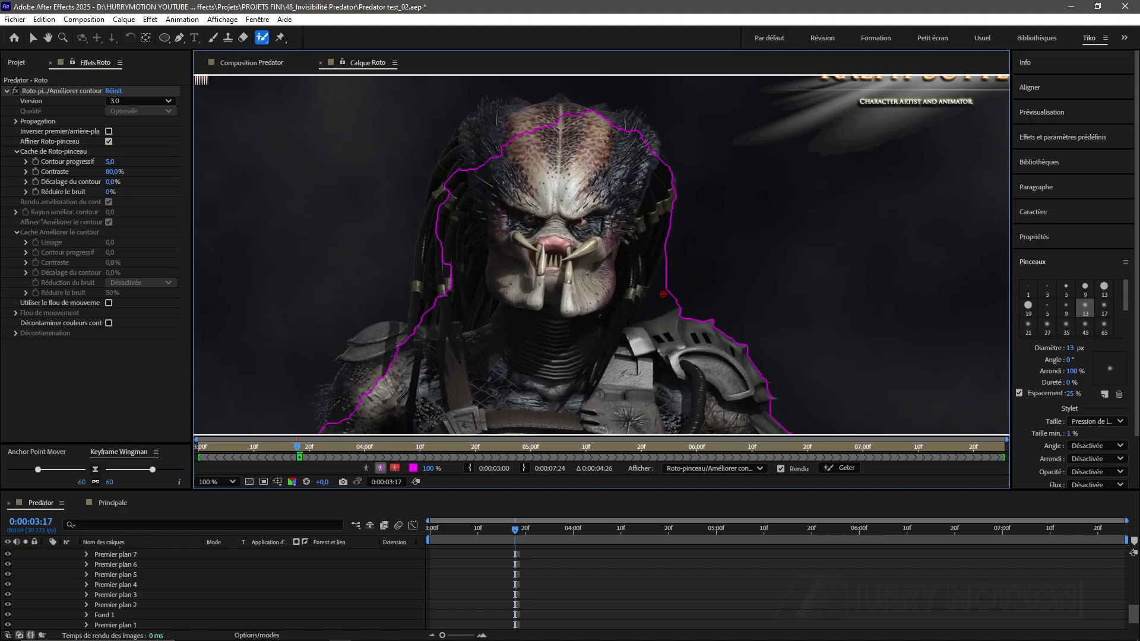
pyautogui.keyDown('alt'); pyautogui.moveTo(670, 290); pyautogui.dragTo(642, 316); pyautogui.keyUp('alt')
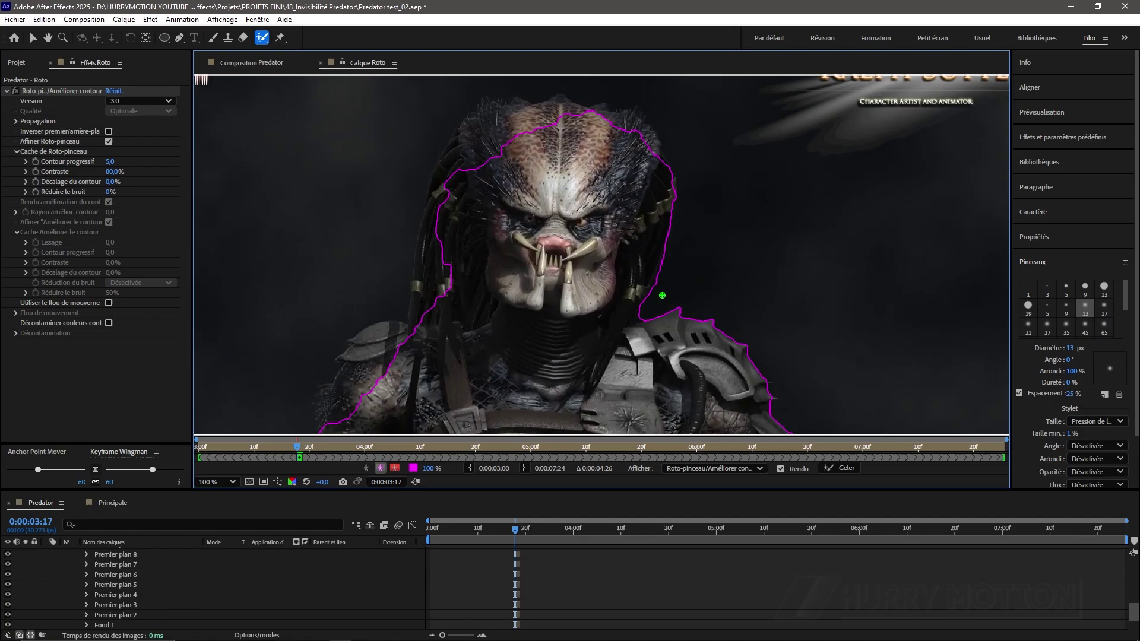
pyautogui.moveTo(647, 143)
pyautogui.mouseDown()
pyautogui.moveTo(526, 114)
pyautogui.moveTo(436, 185)
pyautogui.moveTo(415, 330)
pyautogui.mouseUp()
pyautogui.moveTo(415, 289)
pyautogui.mouseDown()
pyautogui.moveTo(414, 275)
pyautogui.moveTo(537, 214)
pyautogui.moveTo(576, 177)
pyautogui.mouseUp()
# Extend the Roto Brush selection over the gauntlet and blades of the character's lowered arm.
pyautogui.moveTo(502, 229)
pyautogui.mouseDown()
pyautogui.moveTo(440, 294)
pyautogui.moveTo(430, 331)
pyautogui.moveTo(587, 129)
pyautogui.mouseUp()
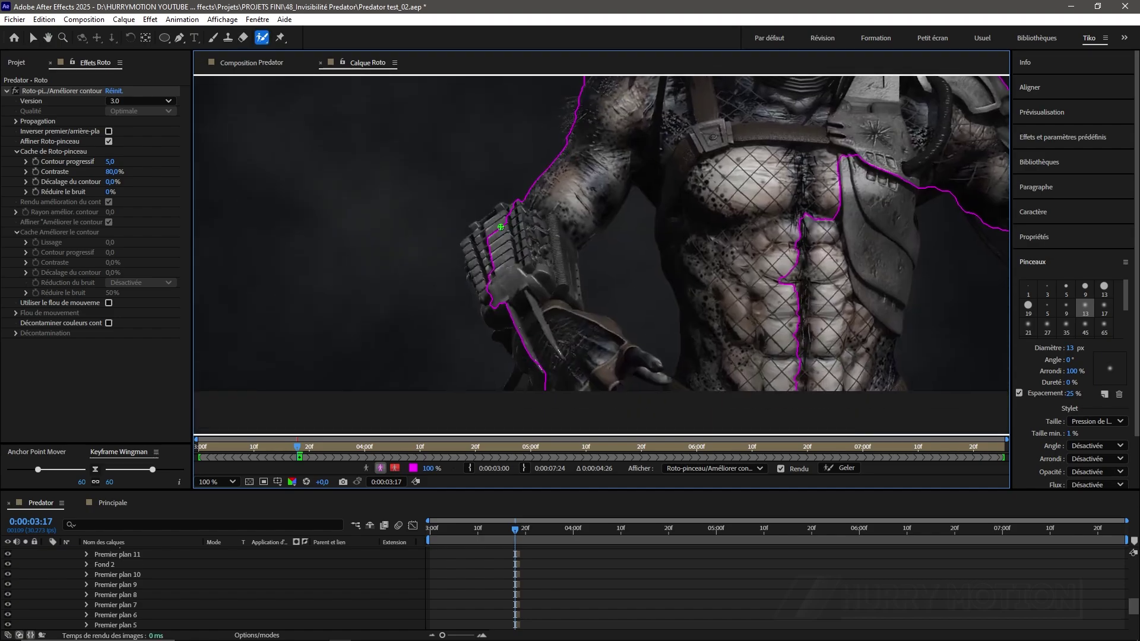
pyautogui.moveTo(507, 210)
pyautogui.mouseDown()
pyautogui.moveTo(472, 248)
pyautogui.moveTo(484, 293)
pyautogui.moveTo(542, 383)
pyautogui.mouseUp()
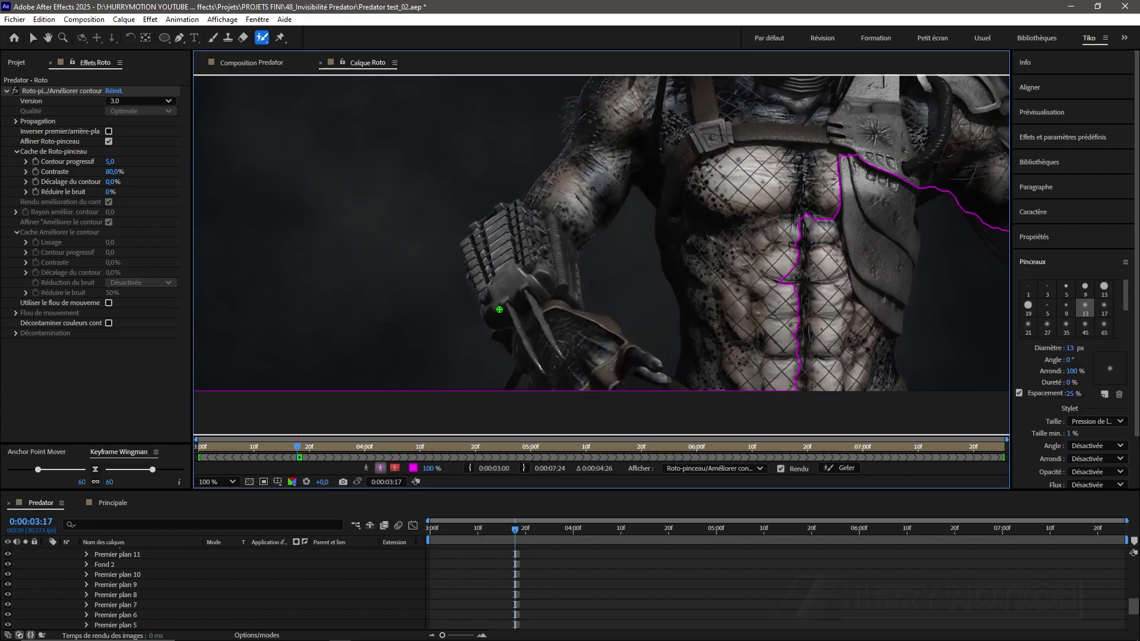
pyautogui.moveTo(499, 309); pyautogui.dragTo(556, 383)
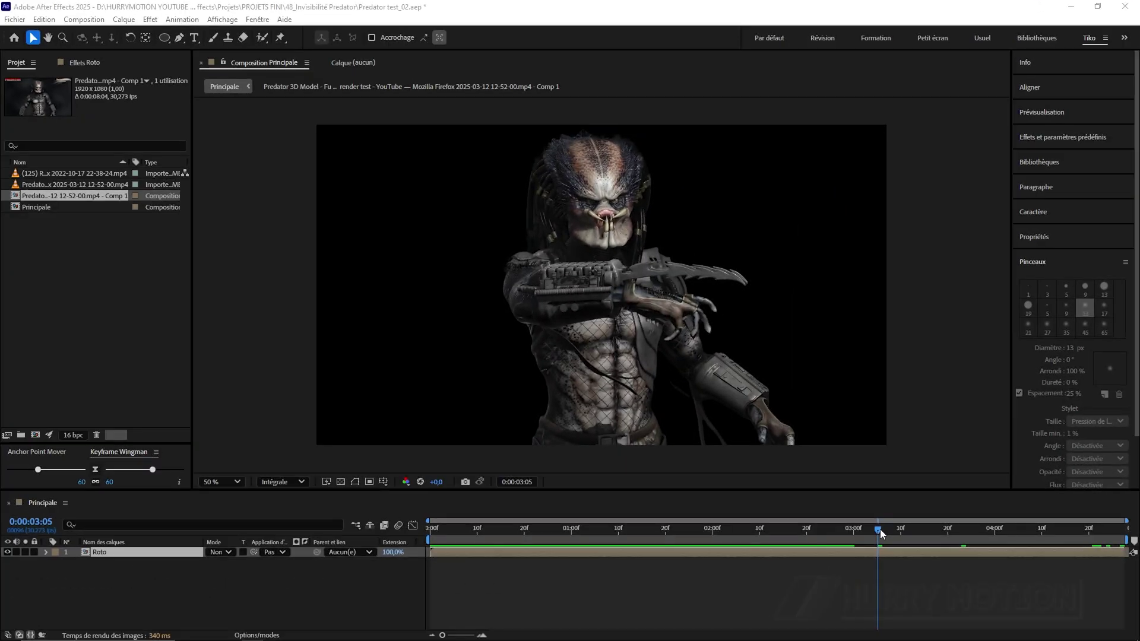
# Scrub through the isolated character in the Principale composition and return the playhead to 0:00:00:00.
pyautogui.moveTo(880, 529); pyautogui.dragTo(683, 499)
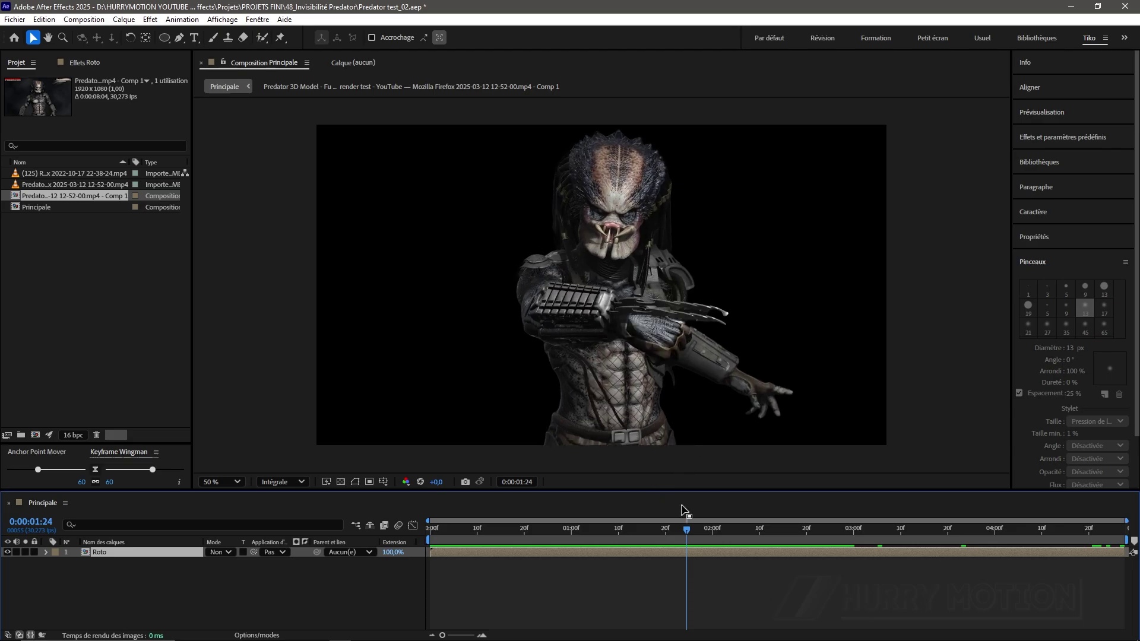
pyautogui.moveTo(687, 528); pyautogui.dragTo(430, 523)
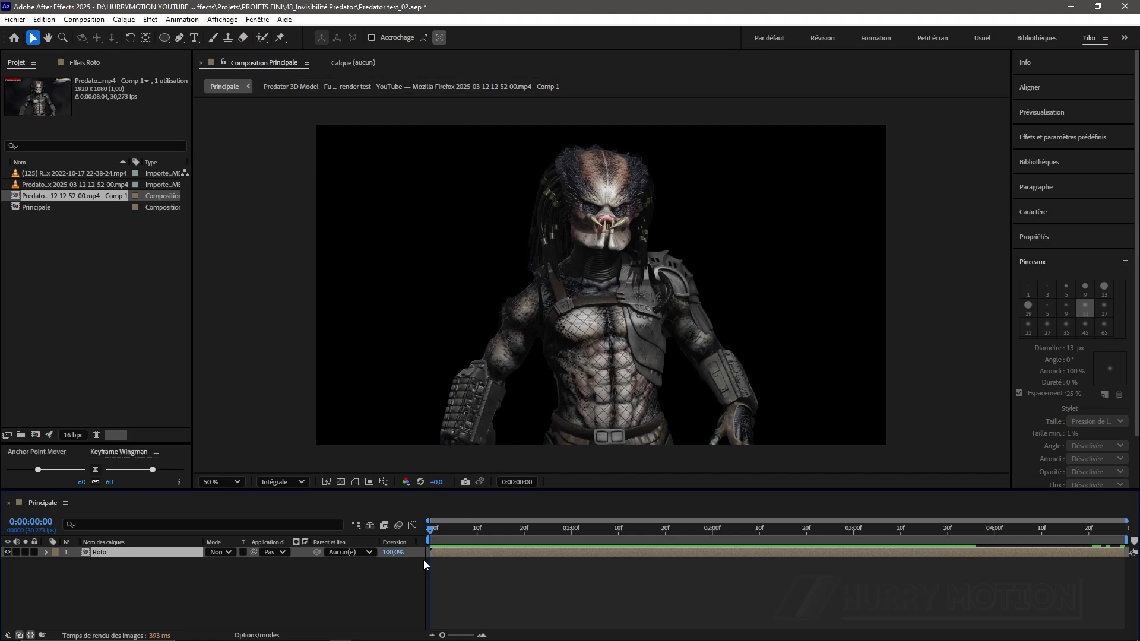
pyautogui.moveTo(433, 529); pyautogui.dragTo(398, 534)
pyautogui.click(65, 175)
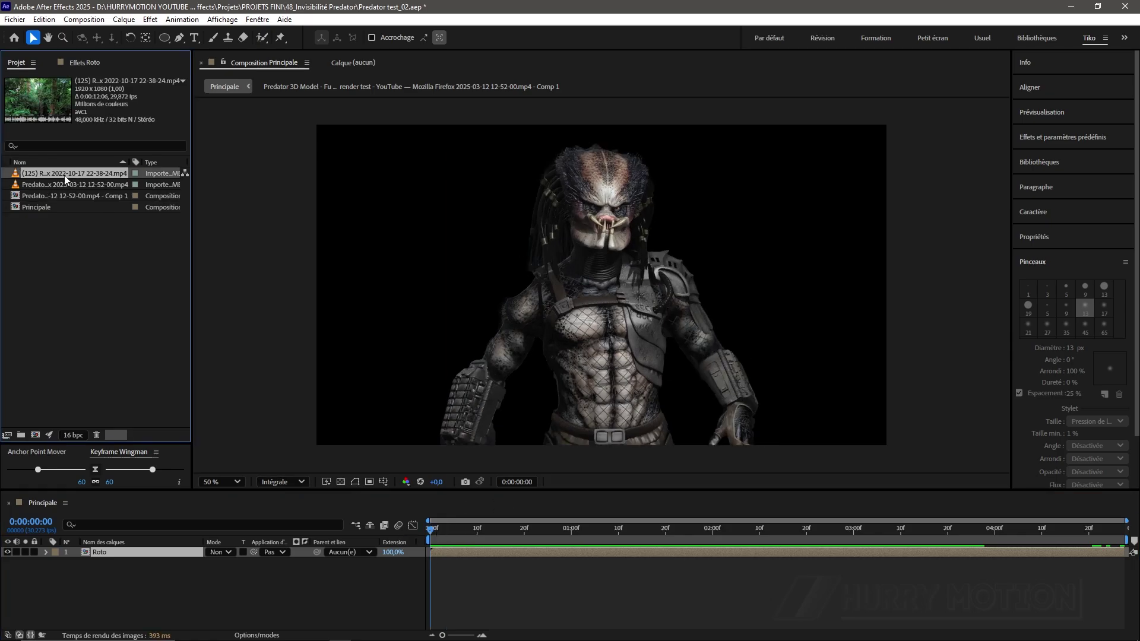
pyautogui.moveTo(64, 176); pyautogui.dragTo(155, 564)
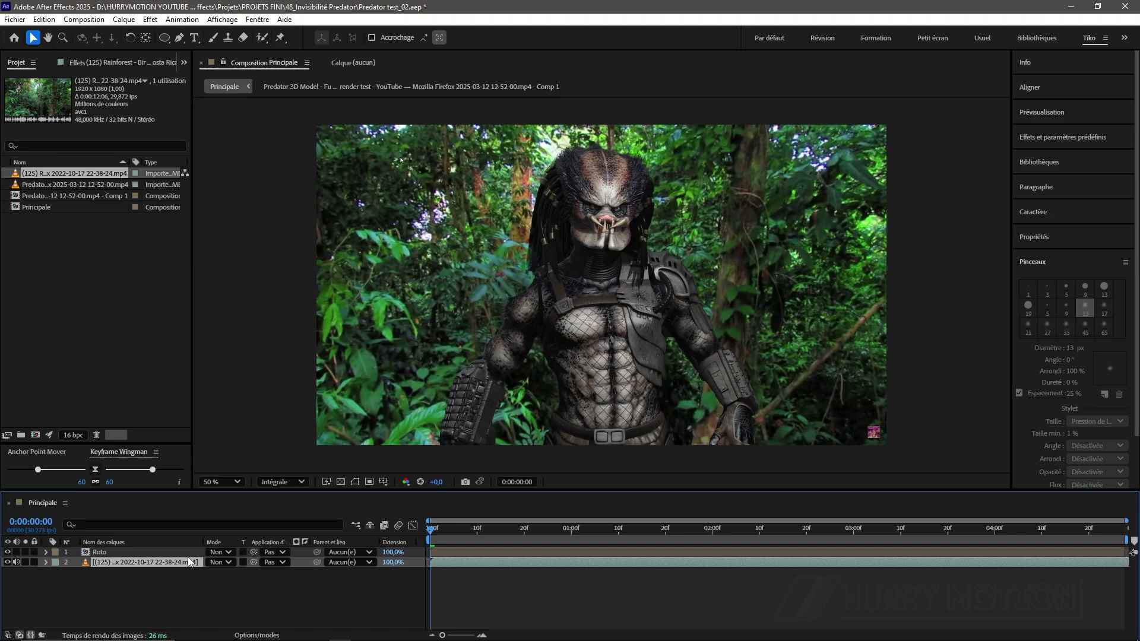
pyautogui.press('s')
pyautogui.click(230, 572)
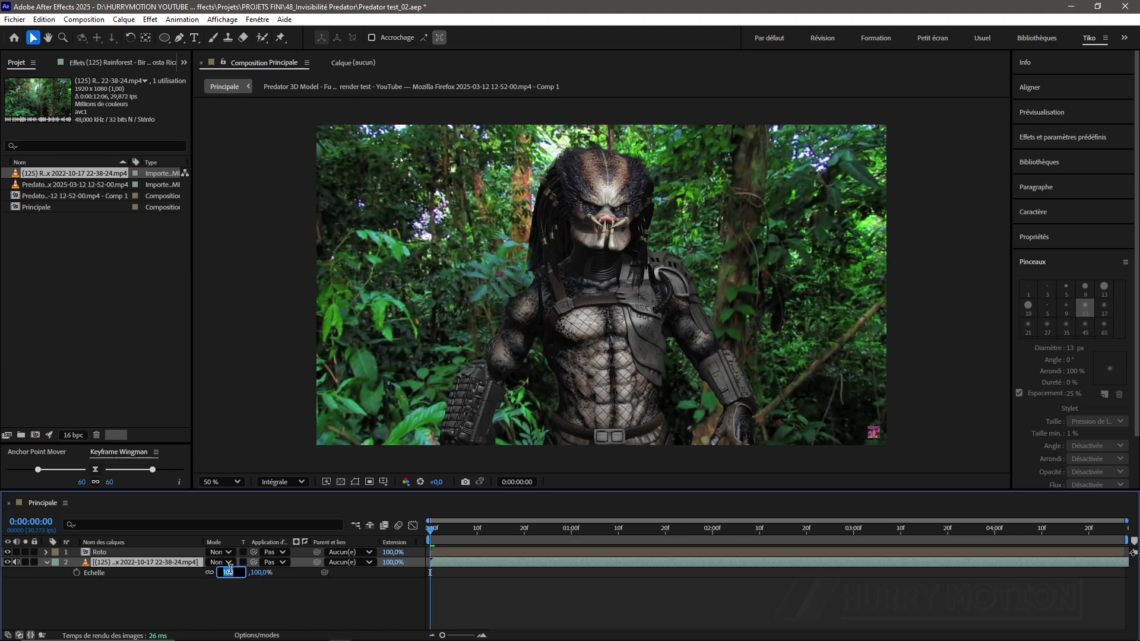
pyautogui.write('110')
pyautogui.press('Return')
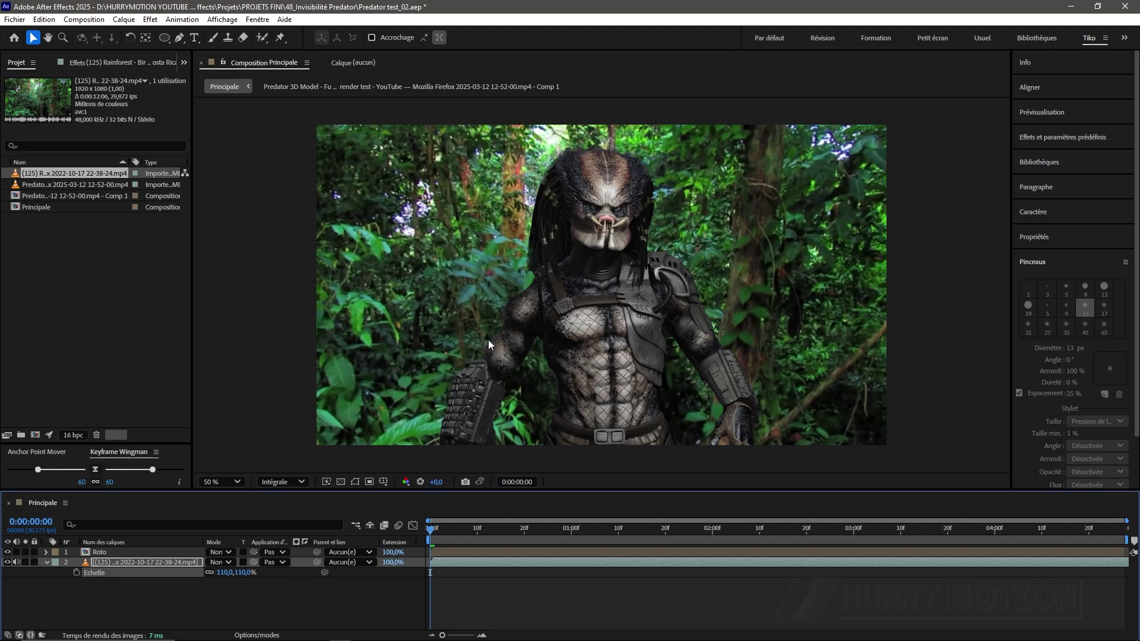
pyautogui.click(47, 565)
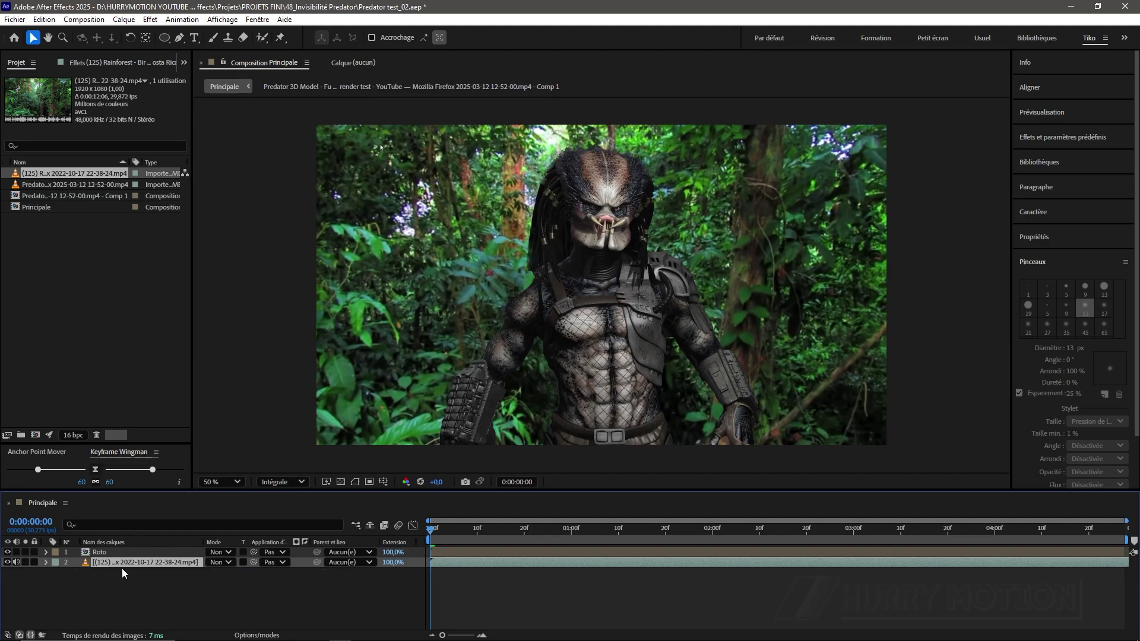
# Rename the rainforest footage layer BG.
pyautogui.press('Return')
pyautogui.write('BG')
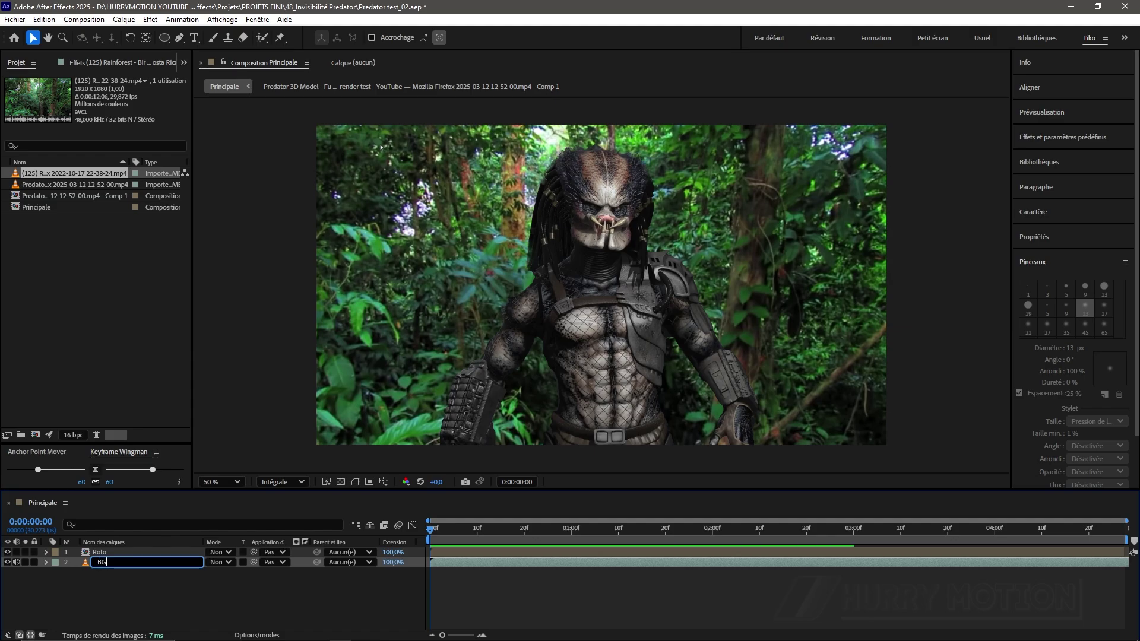
pyautogui.press('Return')
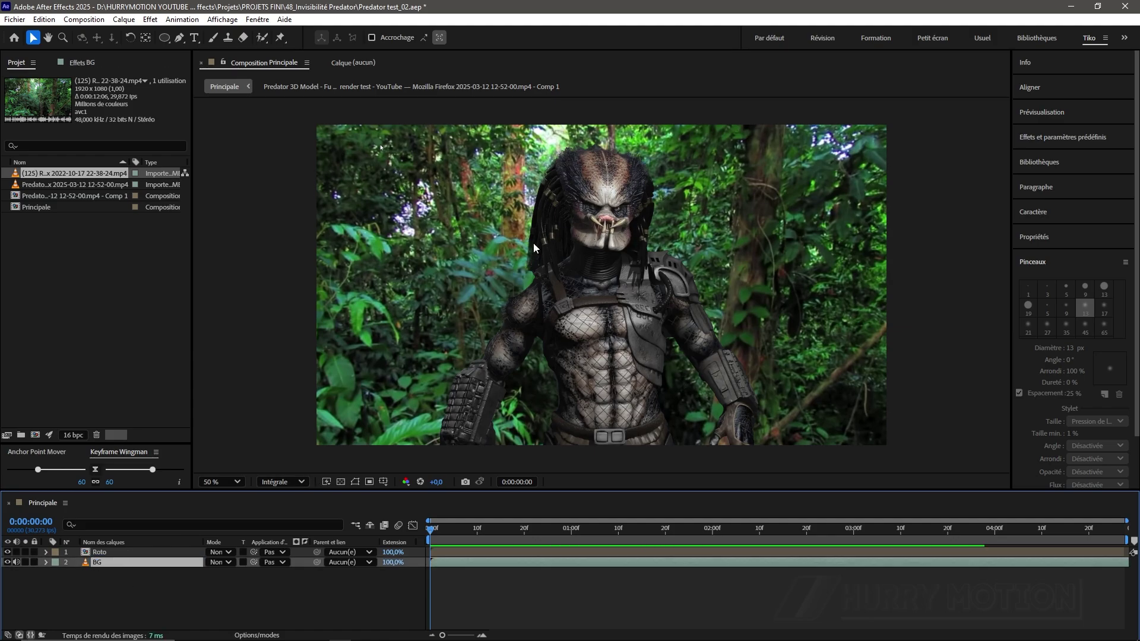
# Apply the Dispersion effect to the BG layer through FX Console and choose 1. Roto as its reference layer.
pyautogui.press('F3')
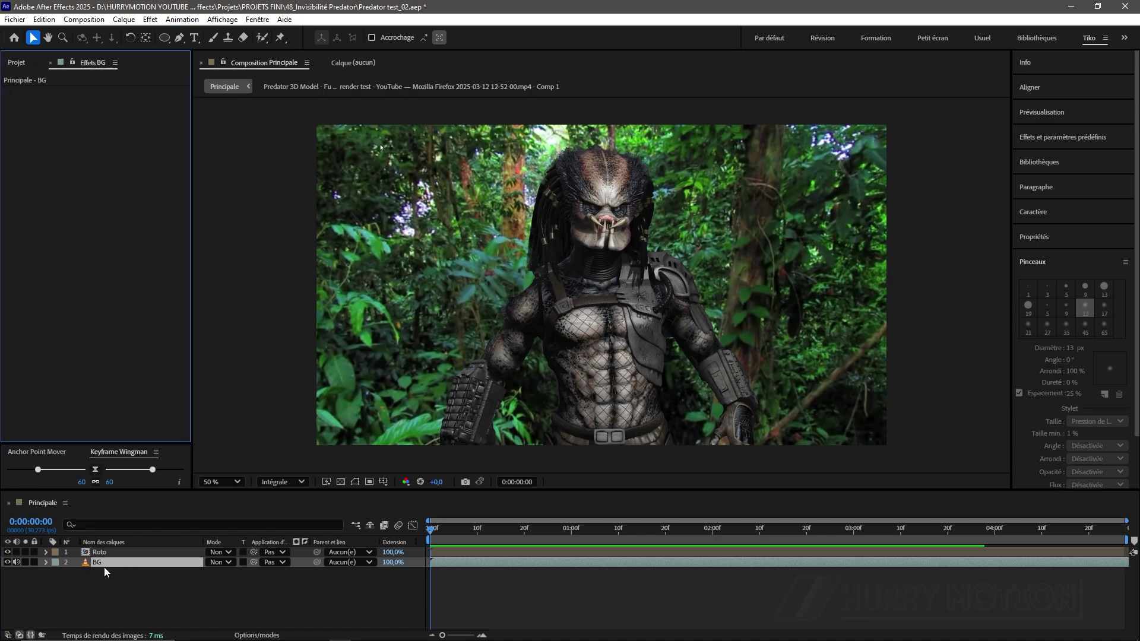
pyautogui.hotkey('ctrl', 'space')
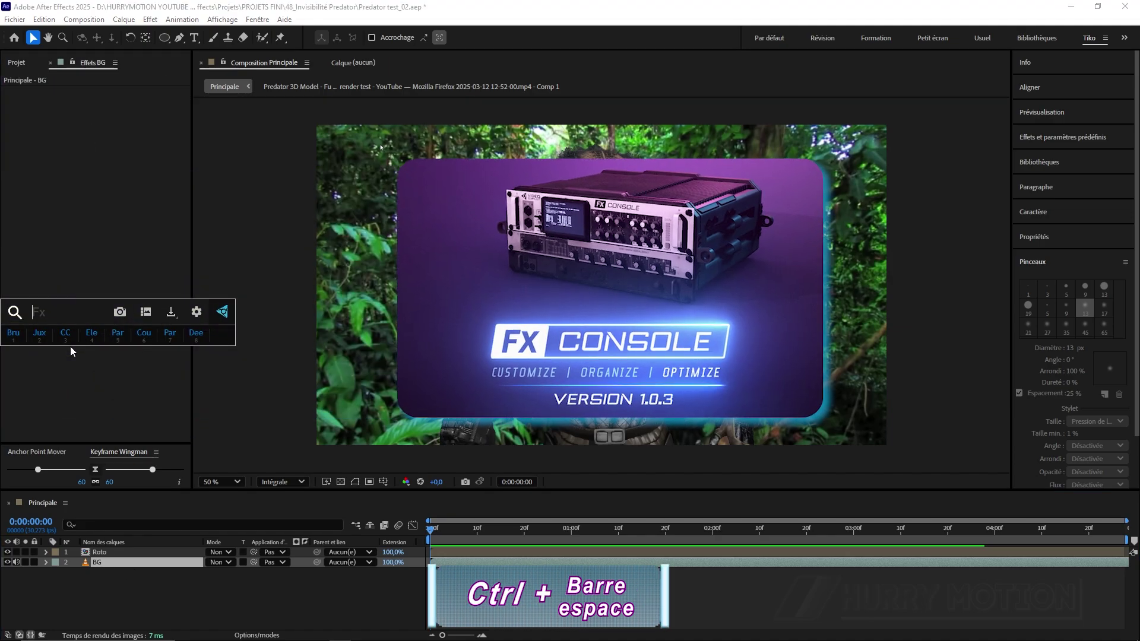
pyautogui.write('disp')
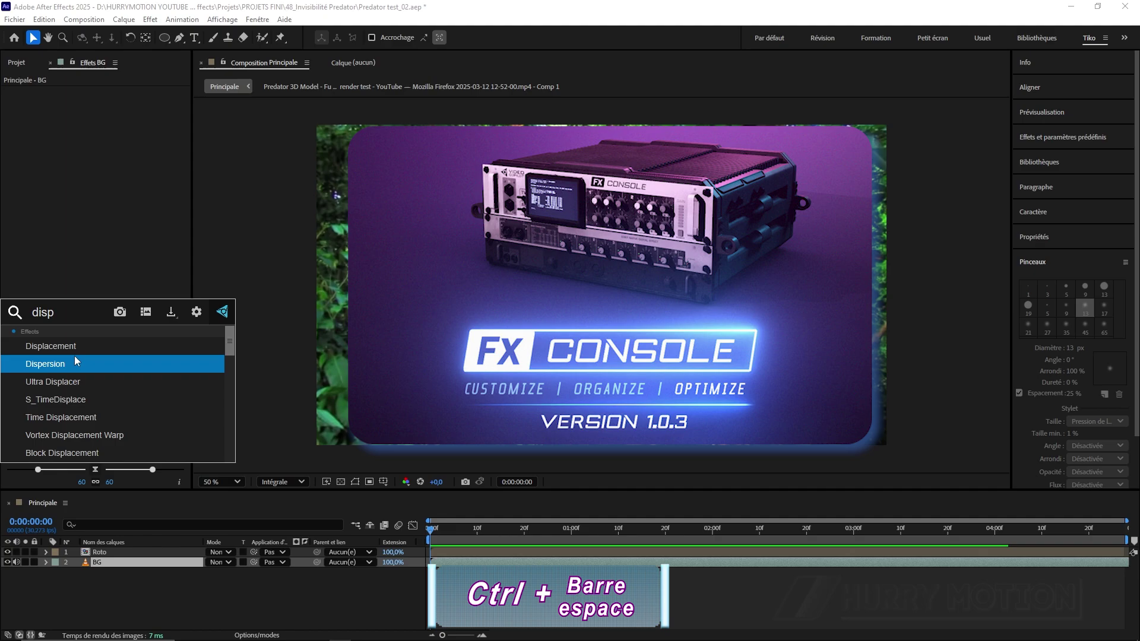
pyautogui.click(72, 363)
pyautogui.click(123, 101)
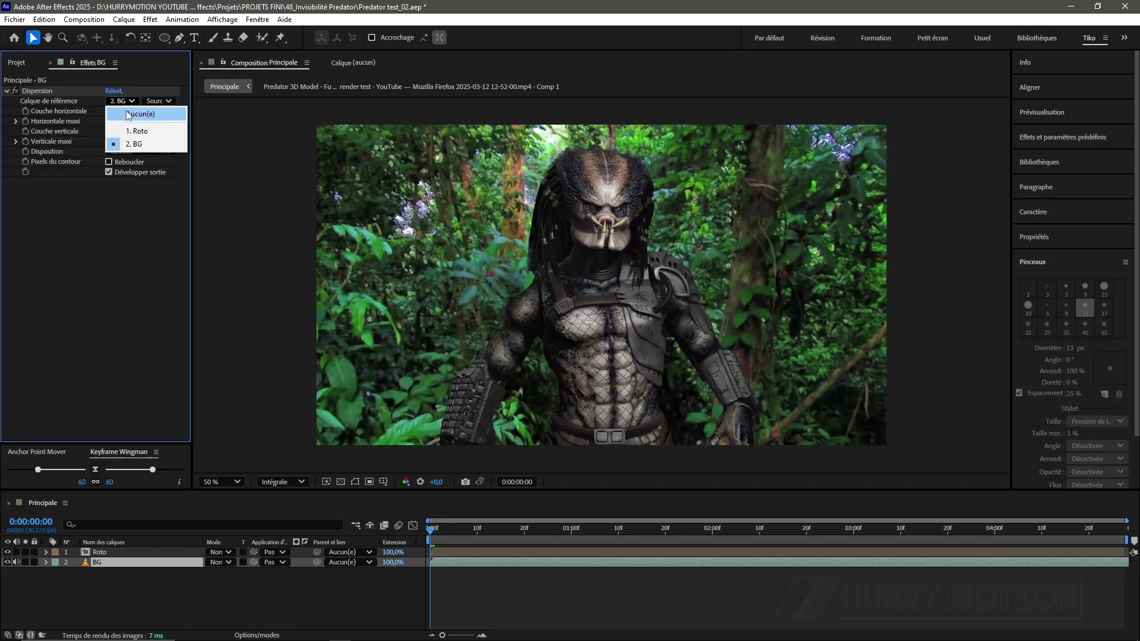
pyautogui.click(145, 133)
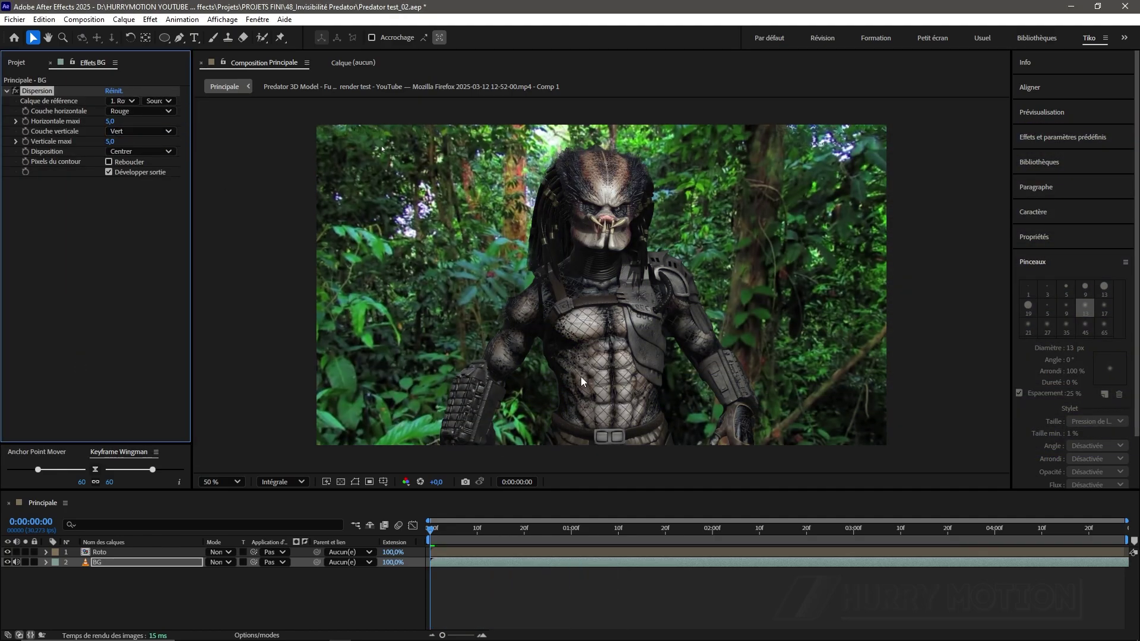
# Hide the Roto layer and inspect the distorted background up close.
pyautogui.click(7, 552)
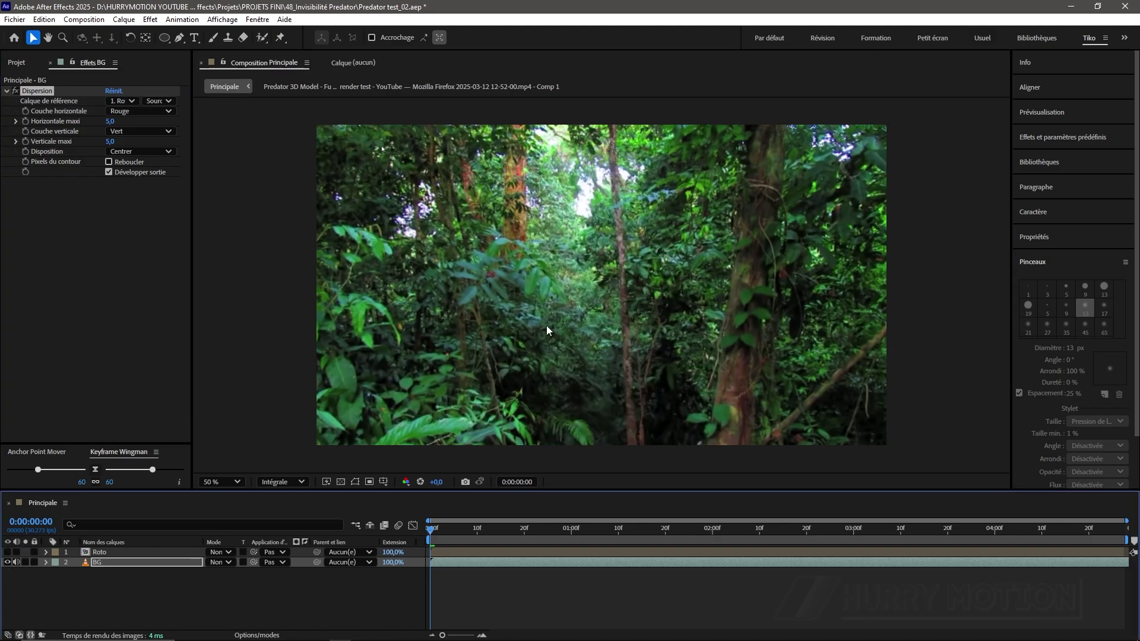
pyautogui.press('/')
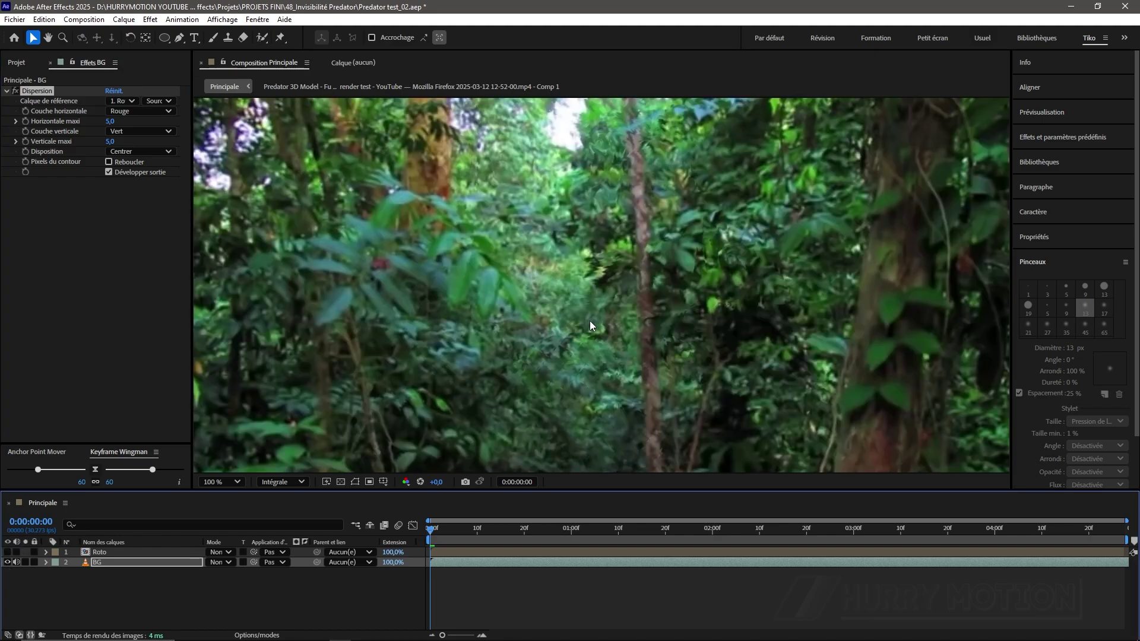
pyautogui.press('.')
pyautogui.press(',')
pyautogui.press(',')
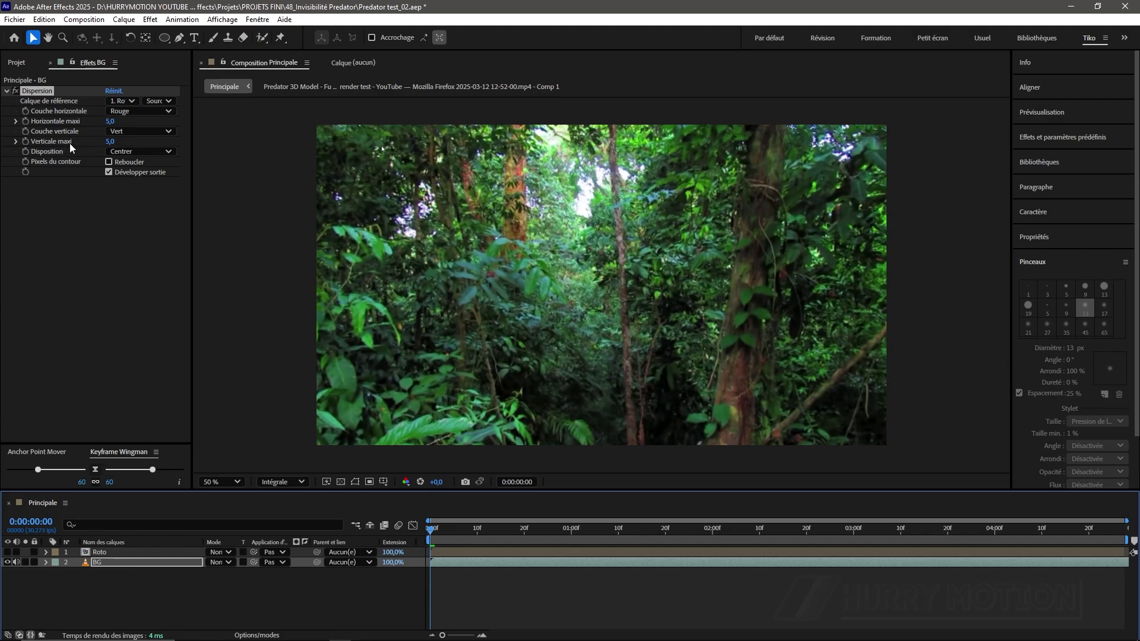
# Set Dispersion's maximum horizontal and vertical displacement to 150 and switch the Roto reference layer's source to Effets et masques.
pyautogui.click(110, 121)
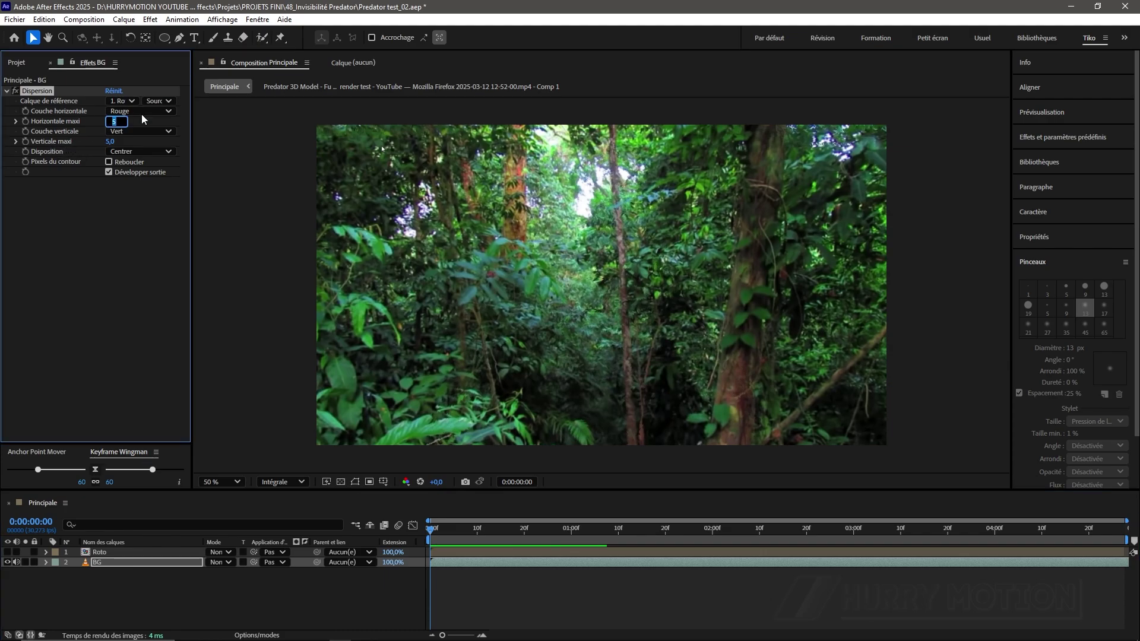
pyautogui.write('150')
pyautogui.press('Tab')
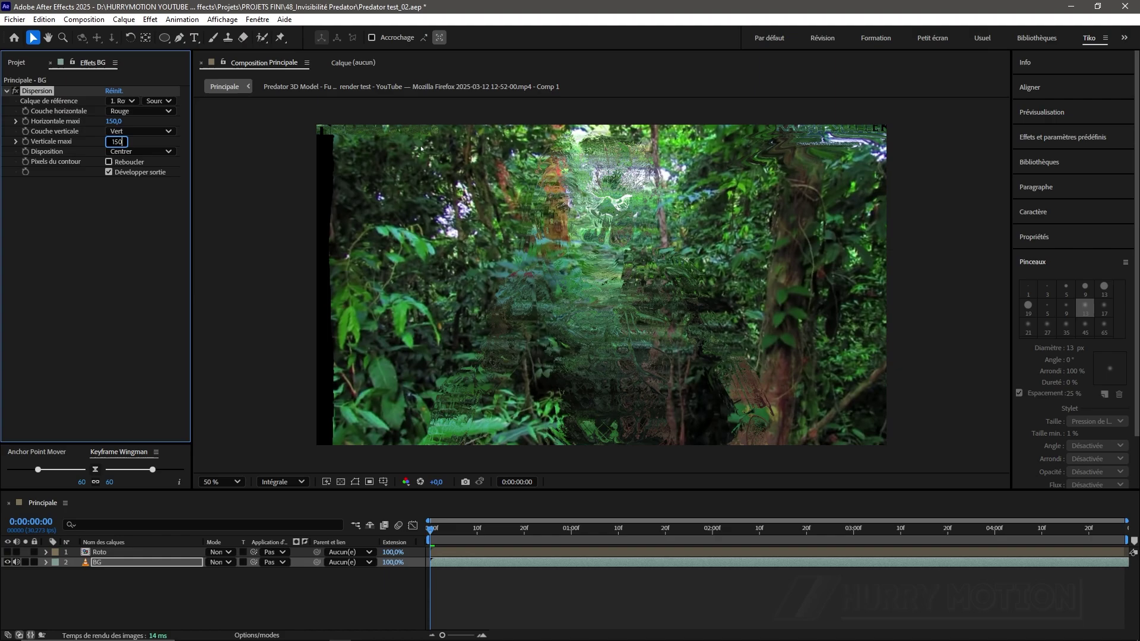
pyautogui.press('Return')
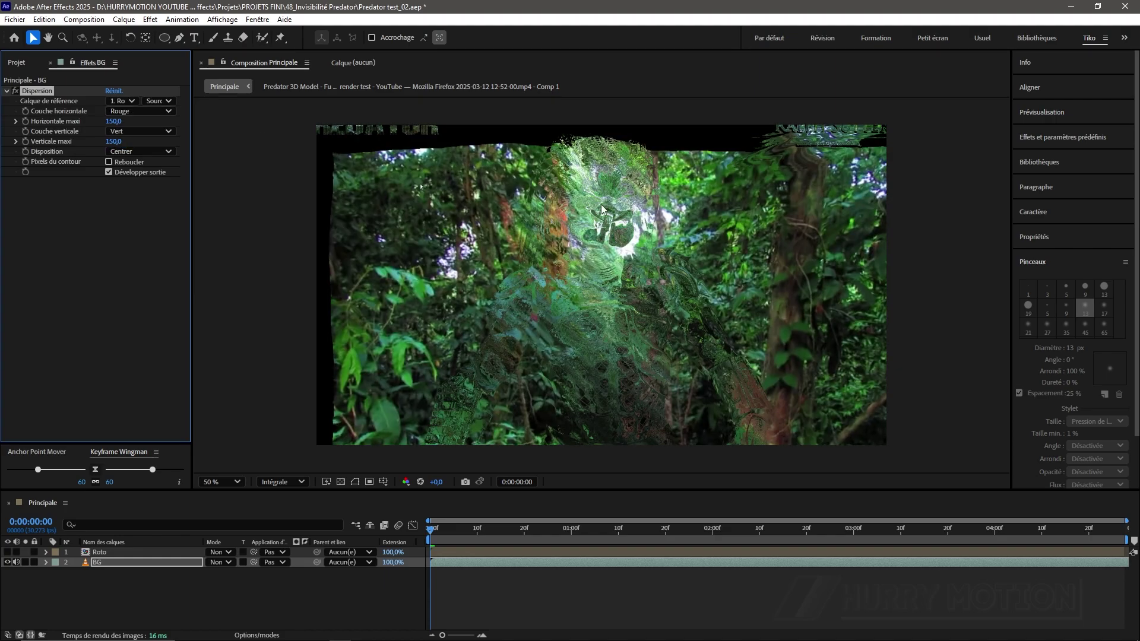
pyautogui.click(159, 101)
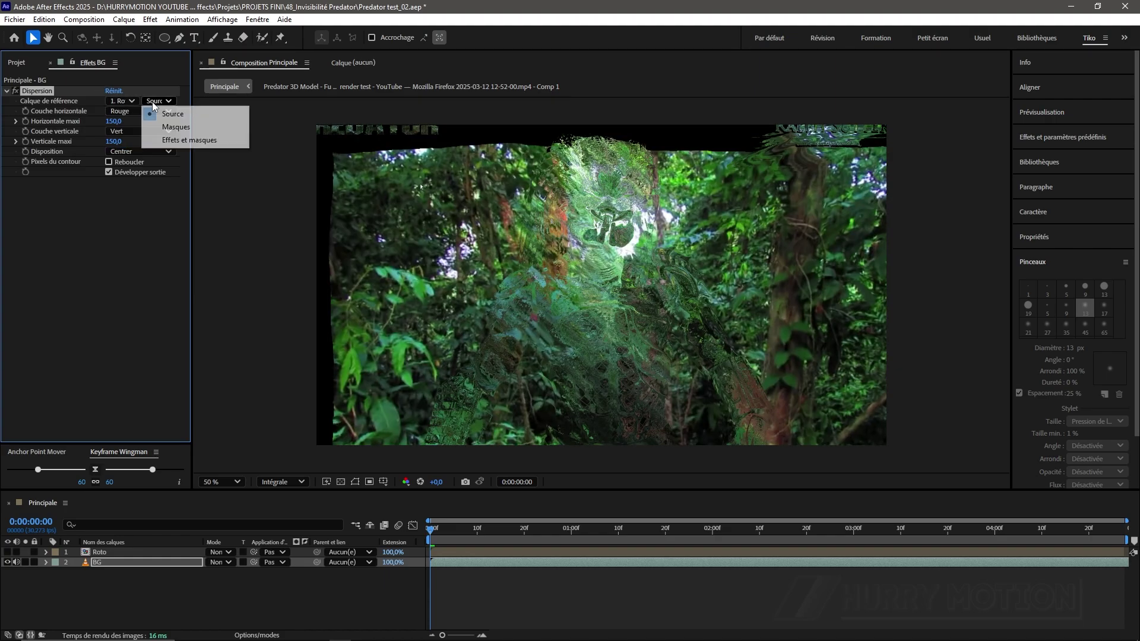
pyautogui.click(170, 138)
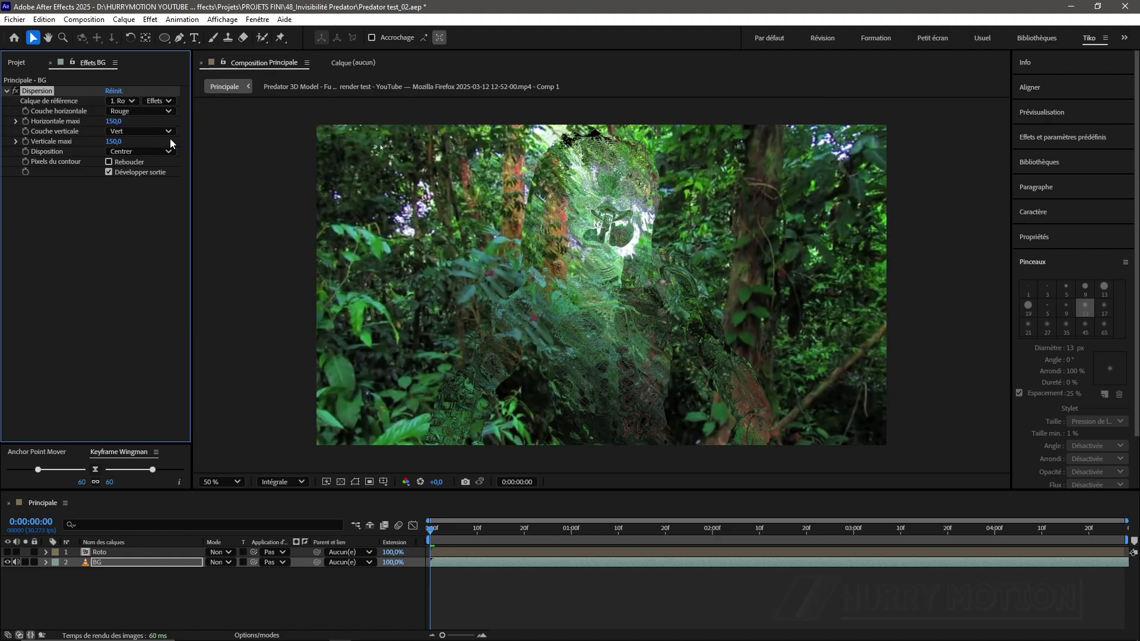
# Enable pixel wrapping (Reboucler) in the BG layer's Dispersion effect and preview the distortion through the clip.
pyautogui.click(110, 162)
pyautogui.press('space')
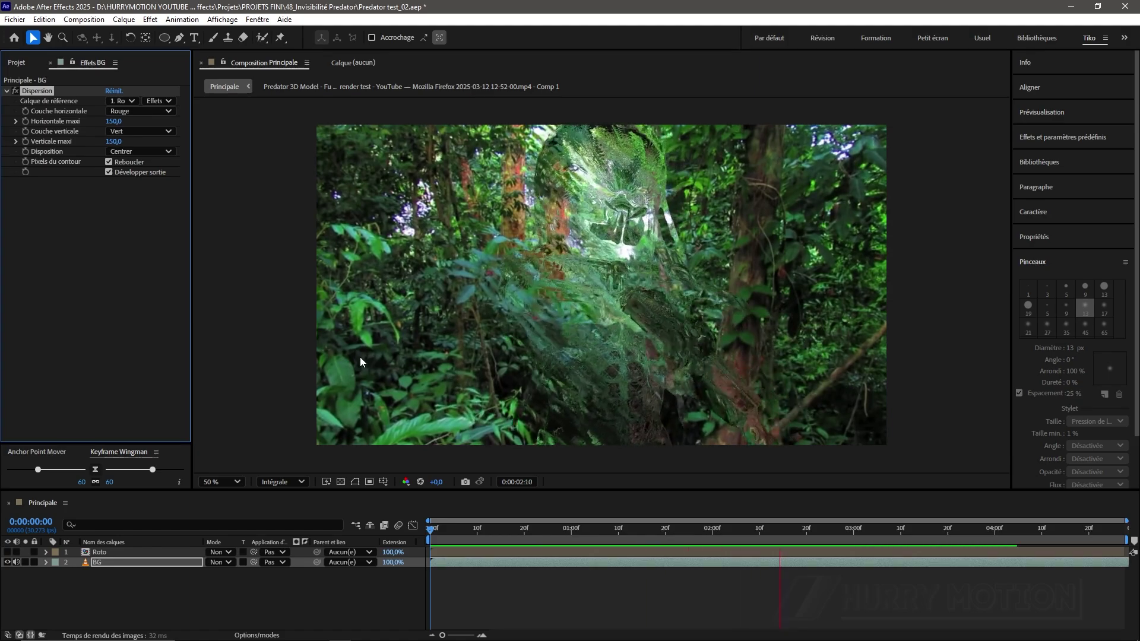
pyautogui.click(906, 529)
pyautogui.moveTo(643, 531); pyautogui.dragTo(416, 522)
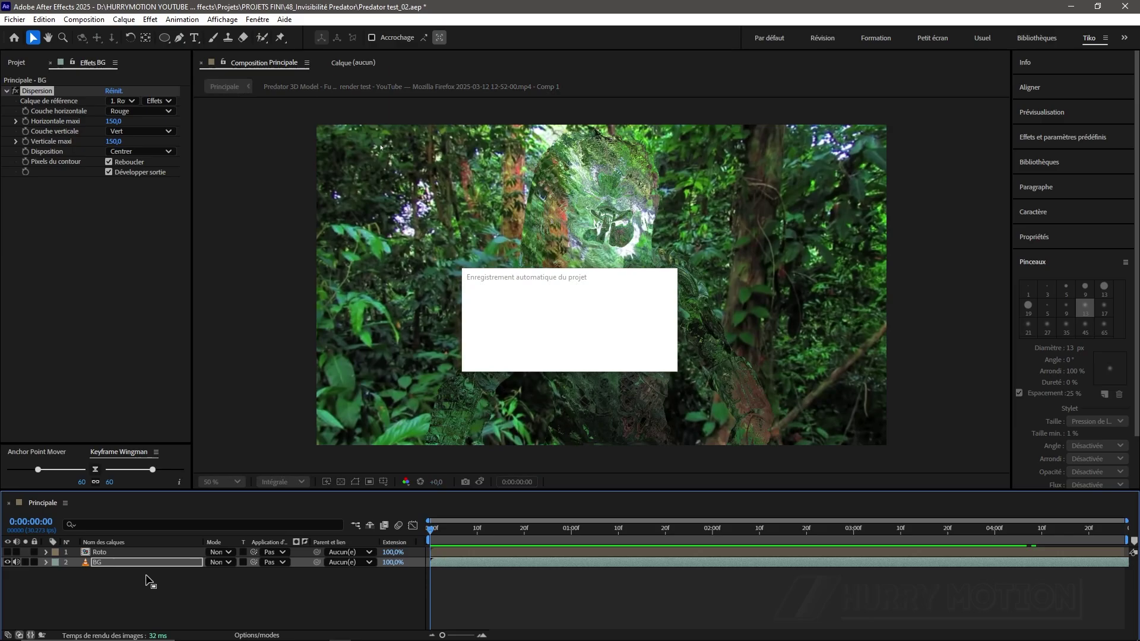
# Show the Roto layer again, set its scale to 110 % and inspect the character up close.
pyautogui.click(108, 553)
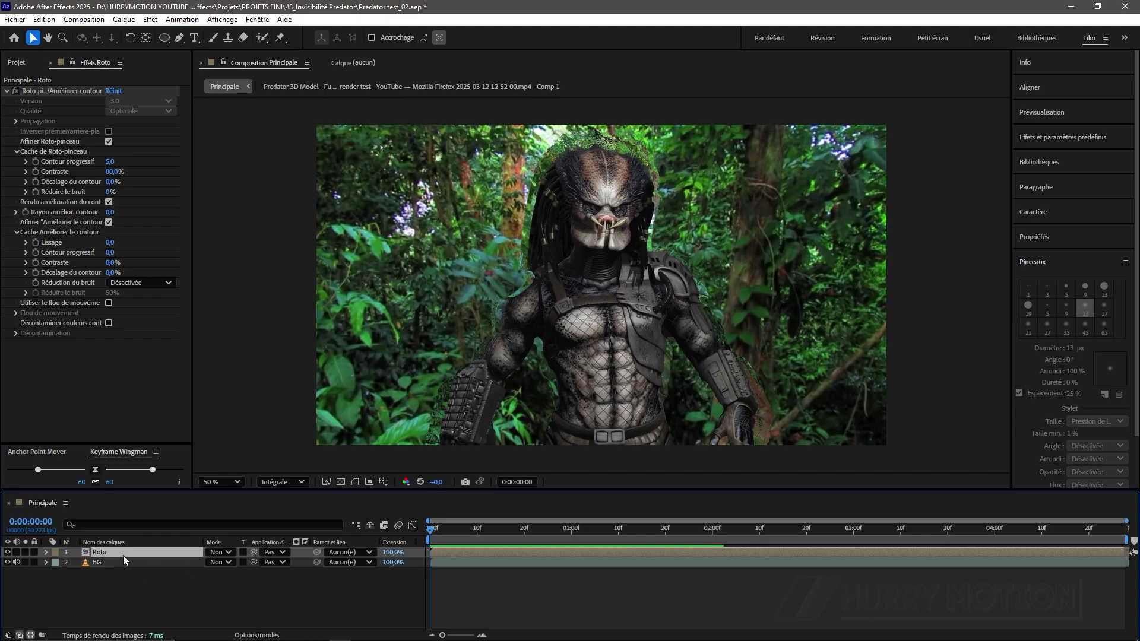
pyautogui.press('s')
pyautogui.click(228, 562)
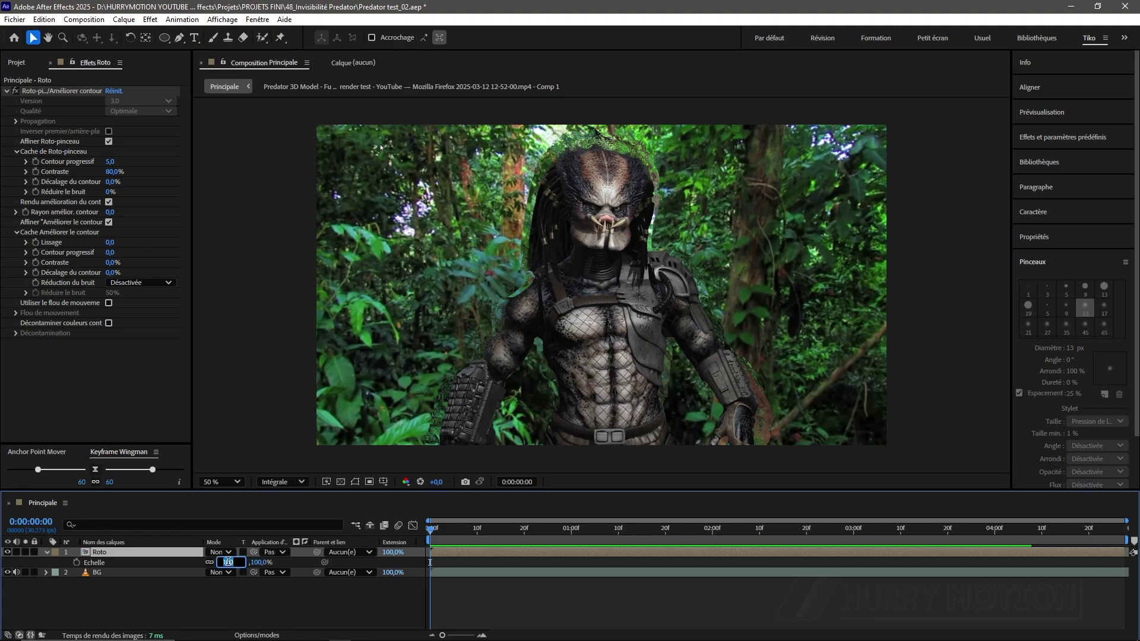
pyautogui.write('110')
pyautogui.press('Return')
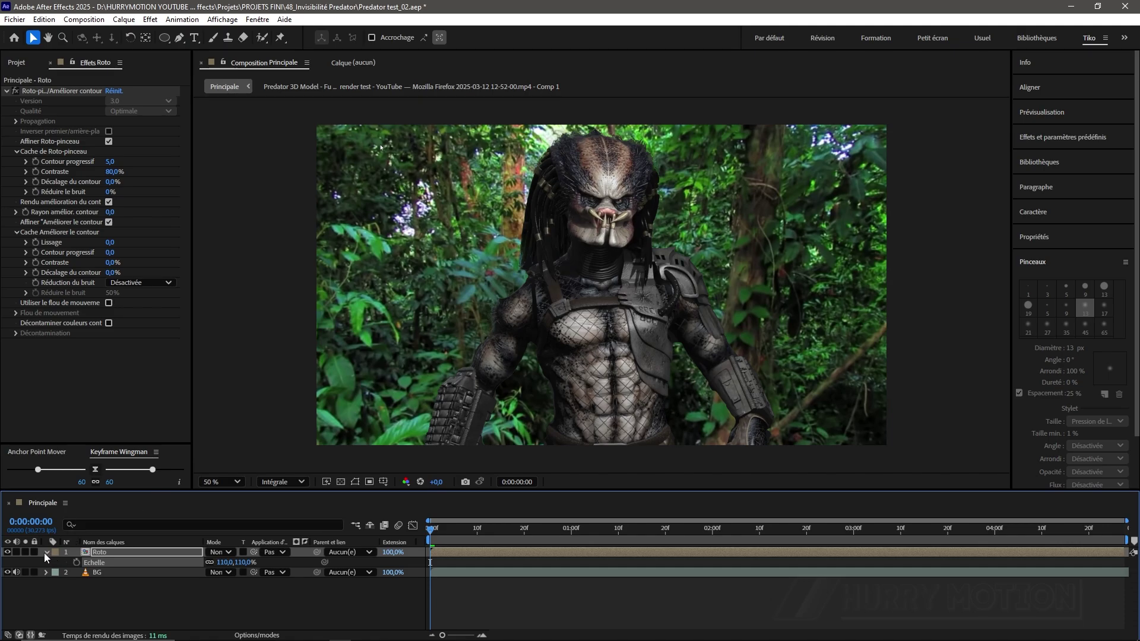
pyautogui.scroll(2, 563, 382)
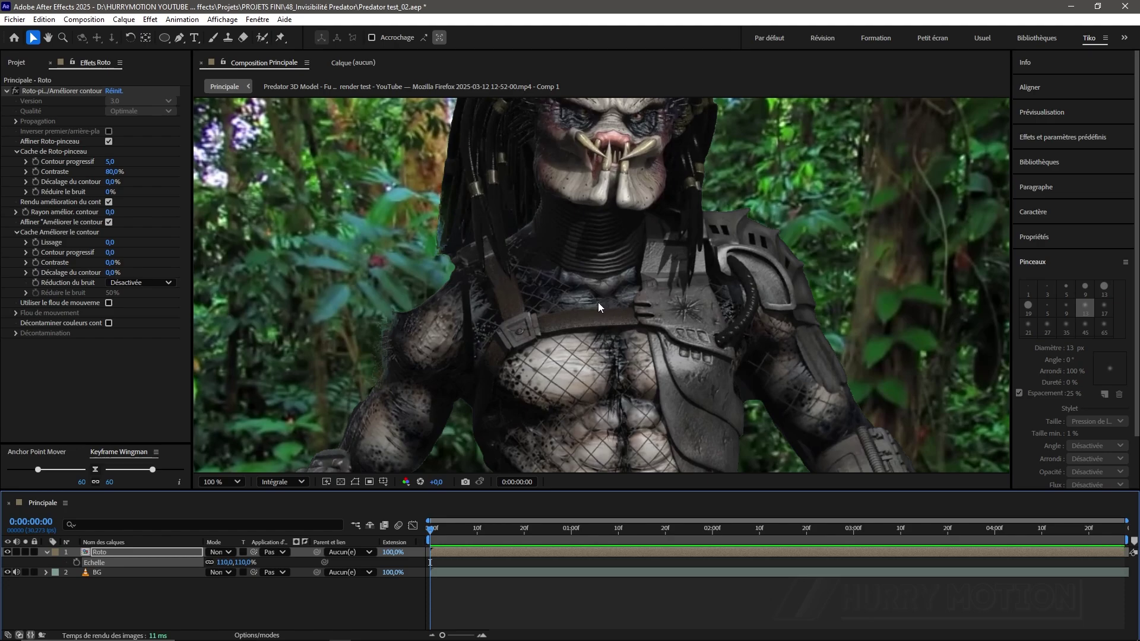
pyautogui.moveTo(628, 301); pyautogui.dragTo(640, 425)
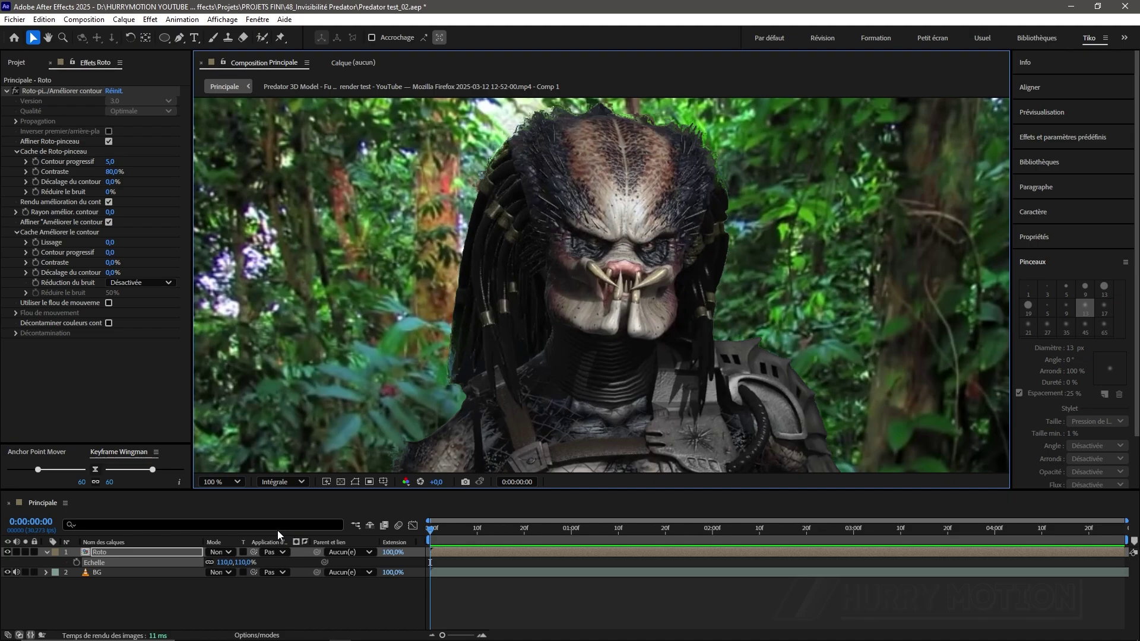
# Create a white 1920 x 1080 px solid named Hexa above the Roto layer.
pyautogui.click(112, 552)
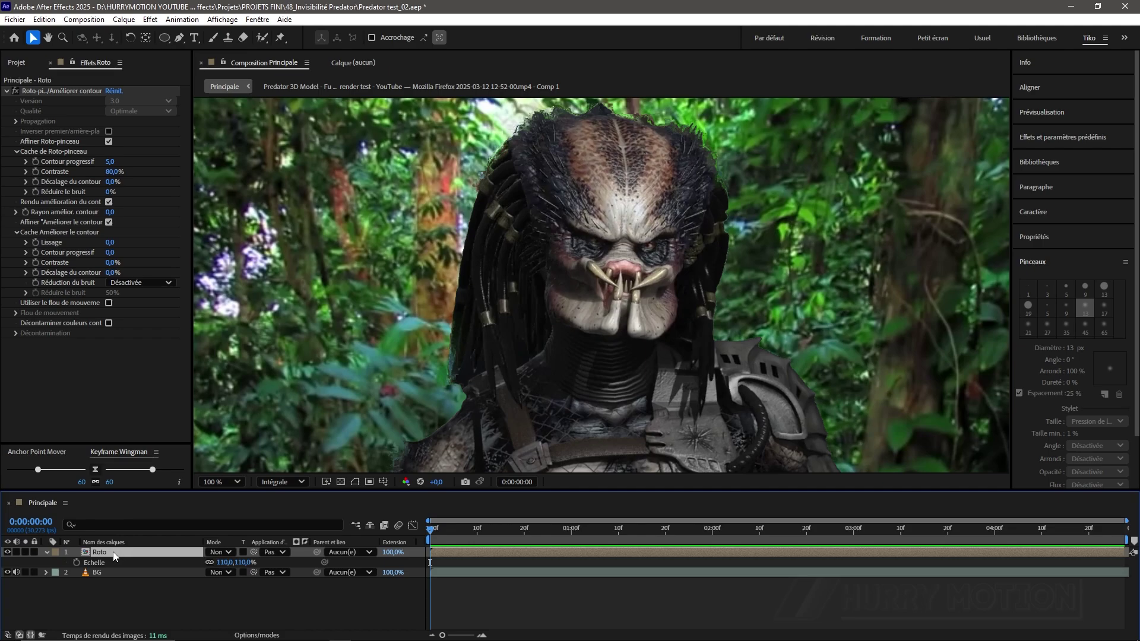
pyautogui.hotkey('ctrl', 'y')
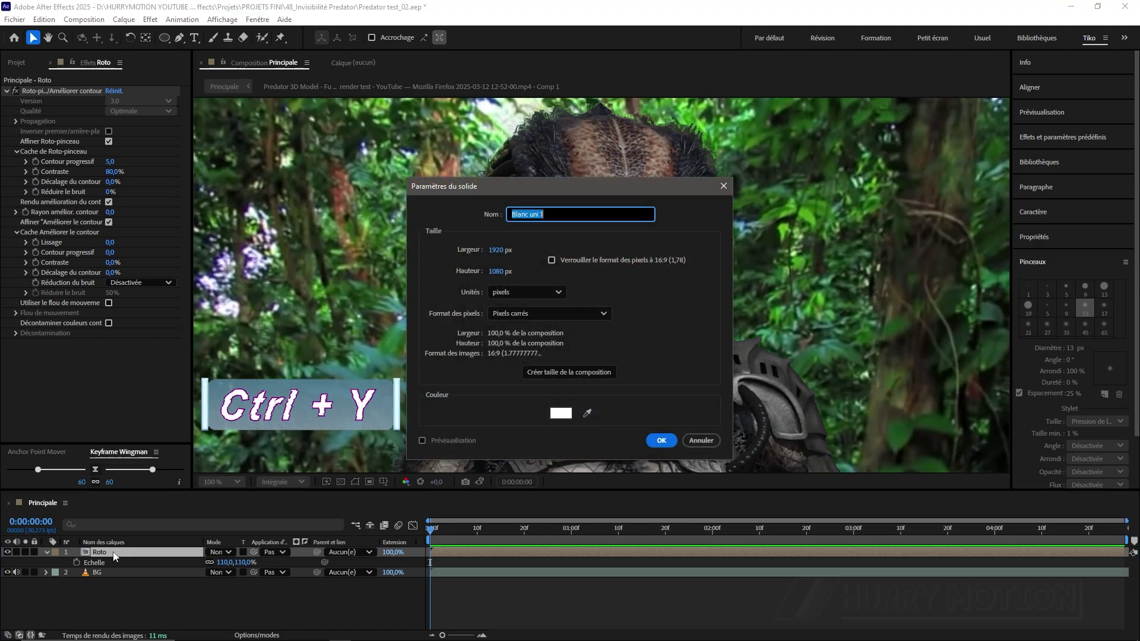
pyautogui.write('Hexa')
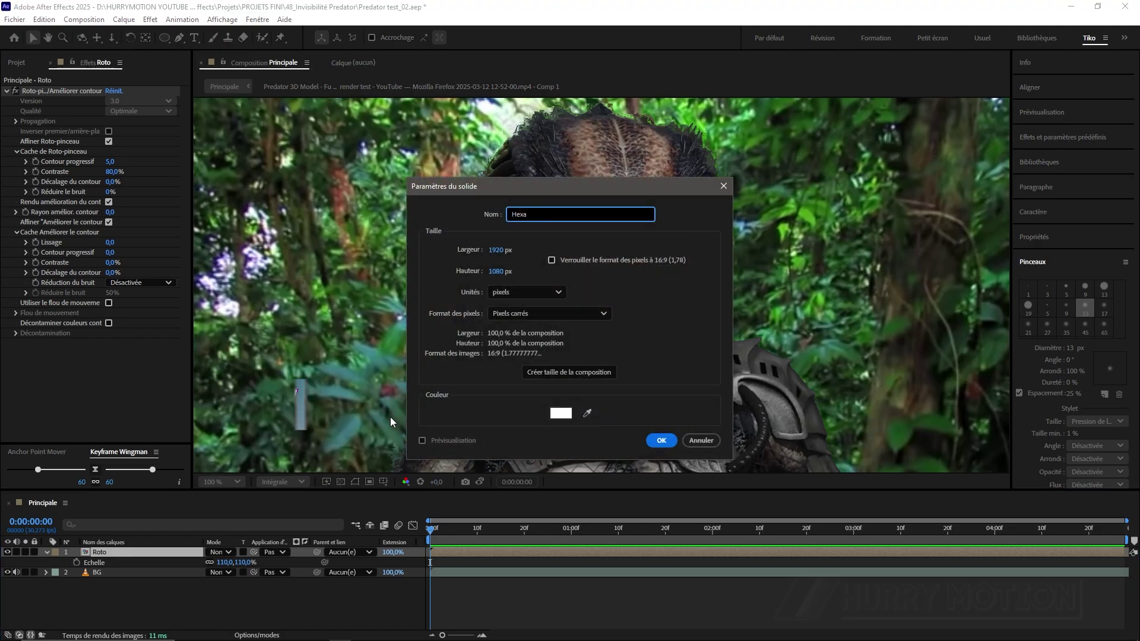
pyautogui.click(671, 440)
# Apply the CC HexTile effect to the Hexa solid through FX Console.
pyautogui.hotkey('ctrl', 'space')
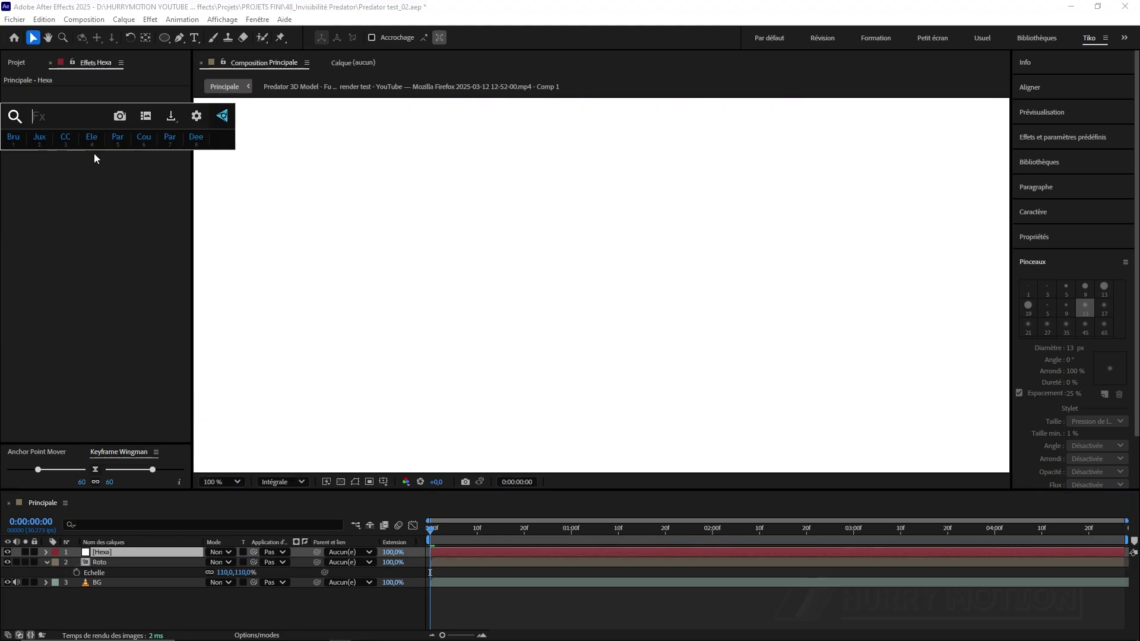
pyautogui.write('he')
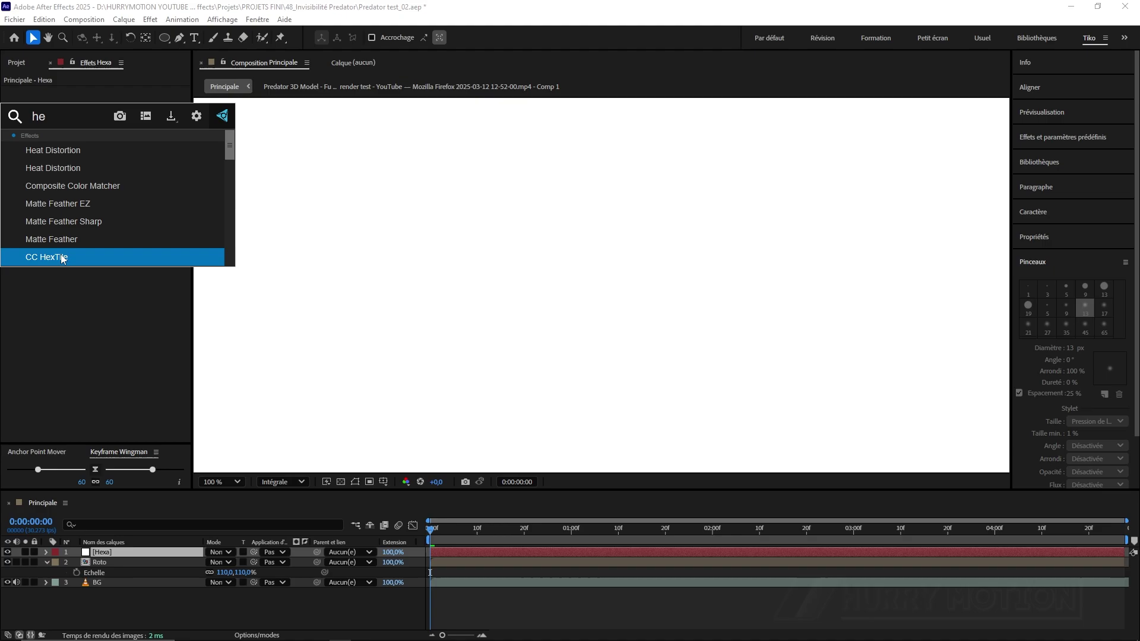
pyautogui.click(57, 259)
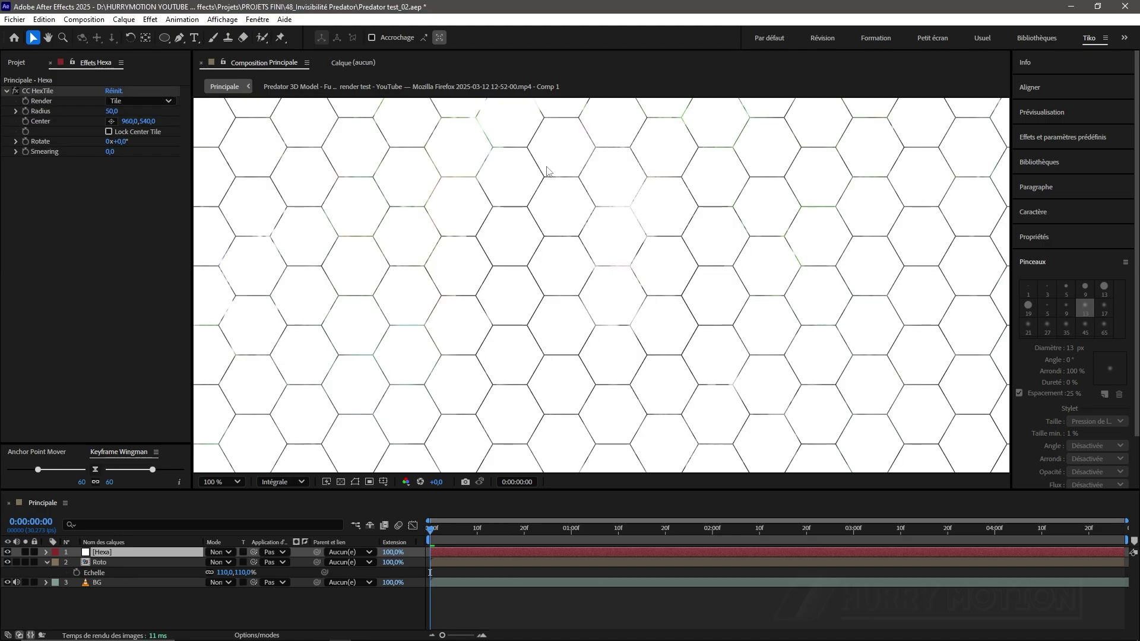
pyautogui.scroll(-2, 596, 319)
pyautogui.moveTo(608, 334); pyautogui.dragTo(608, 255)
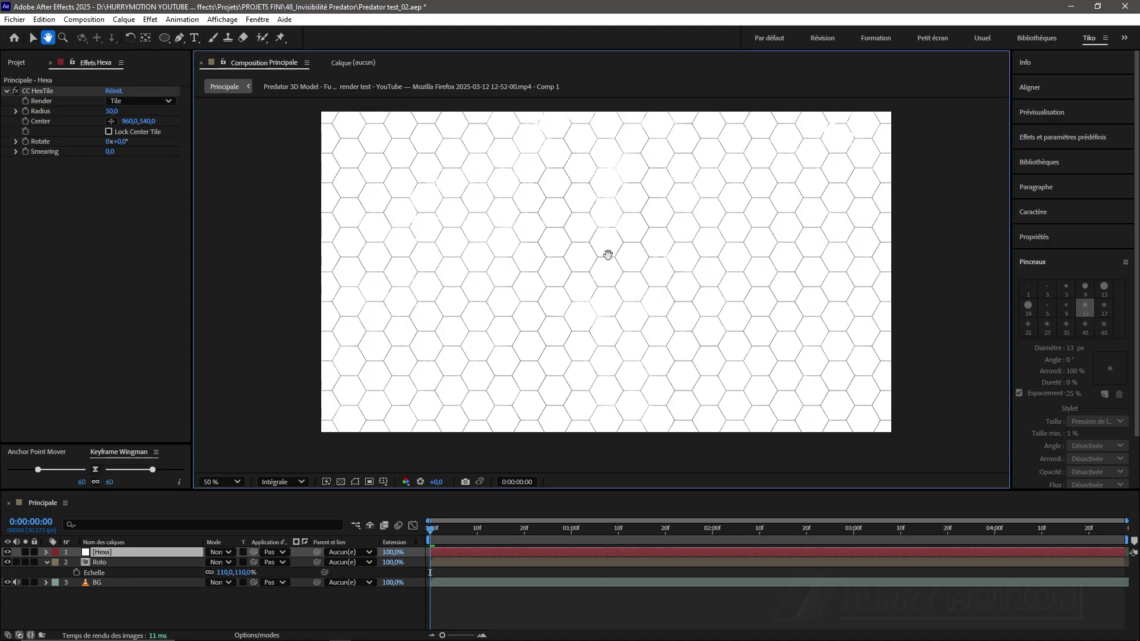
# Set the CC HexTile radius to 8 and check the finer hexagon pattern up close.
pyautogui.click(111, 112)
pyautogui.press('Return')
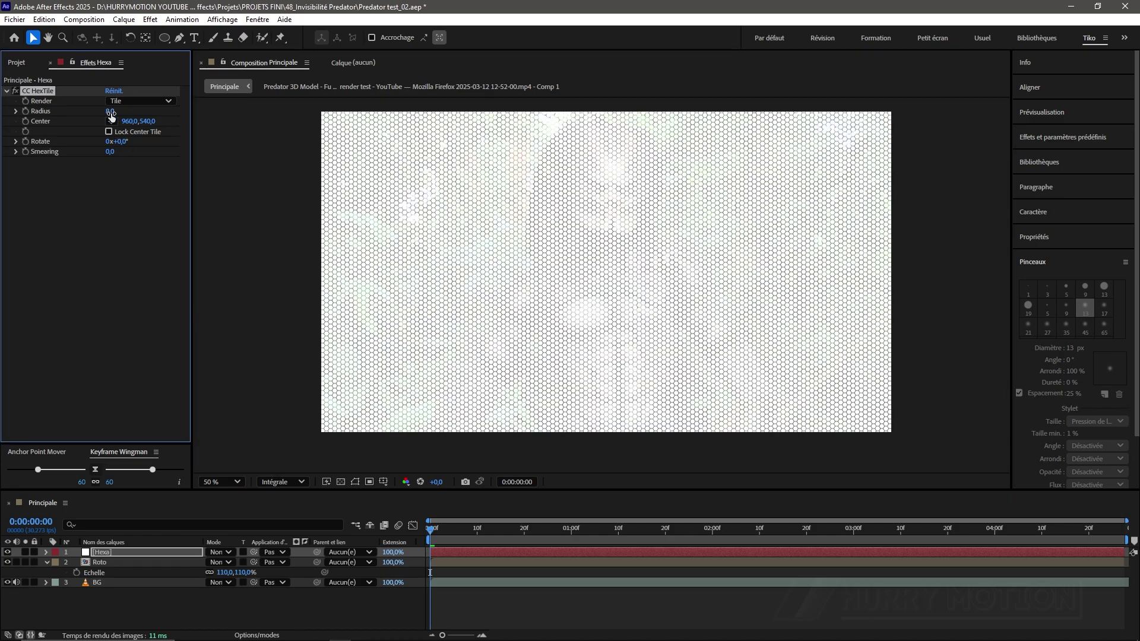
pyautogui.scroll(2, 567, 198)
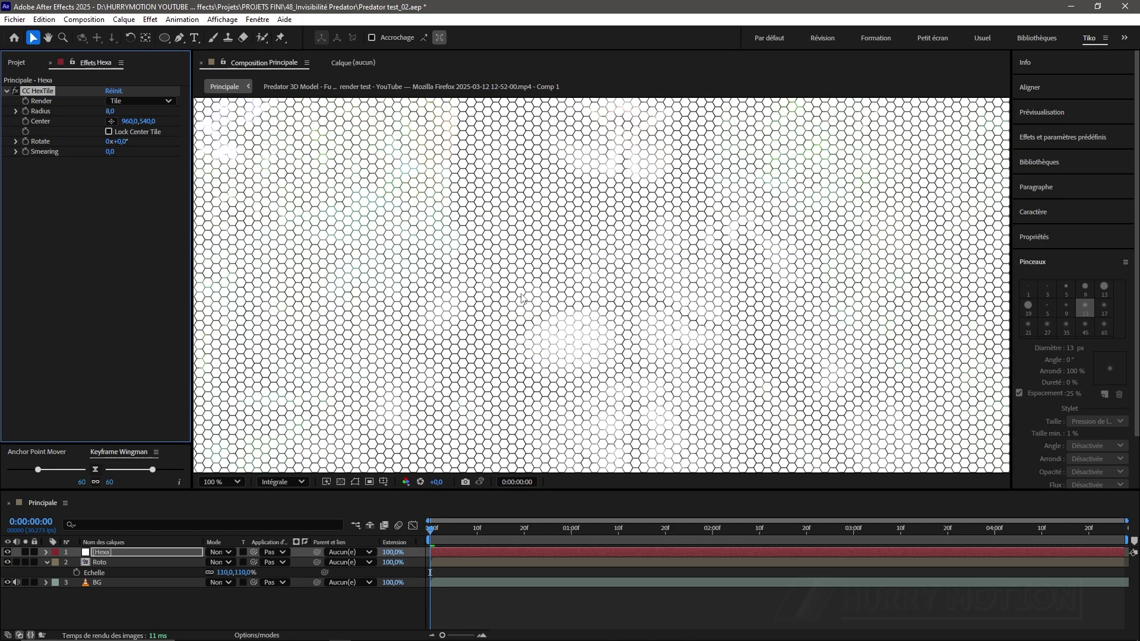
pyautogui.scroll(-2, 522, 296)
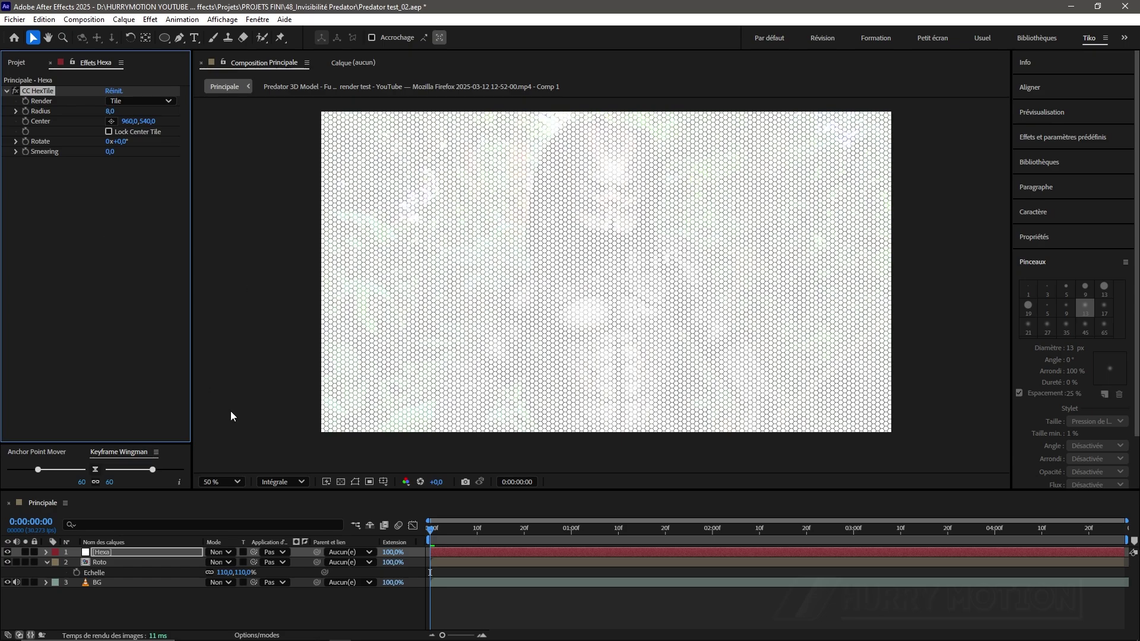
# Rename the Roto layer Predator Roto.
pyautogui.click(132, 563)
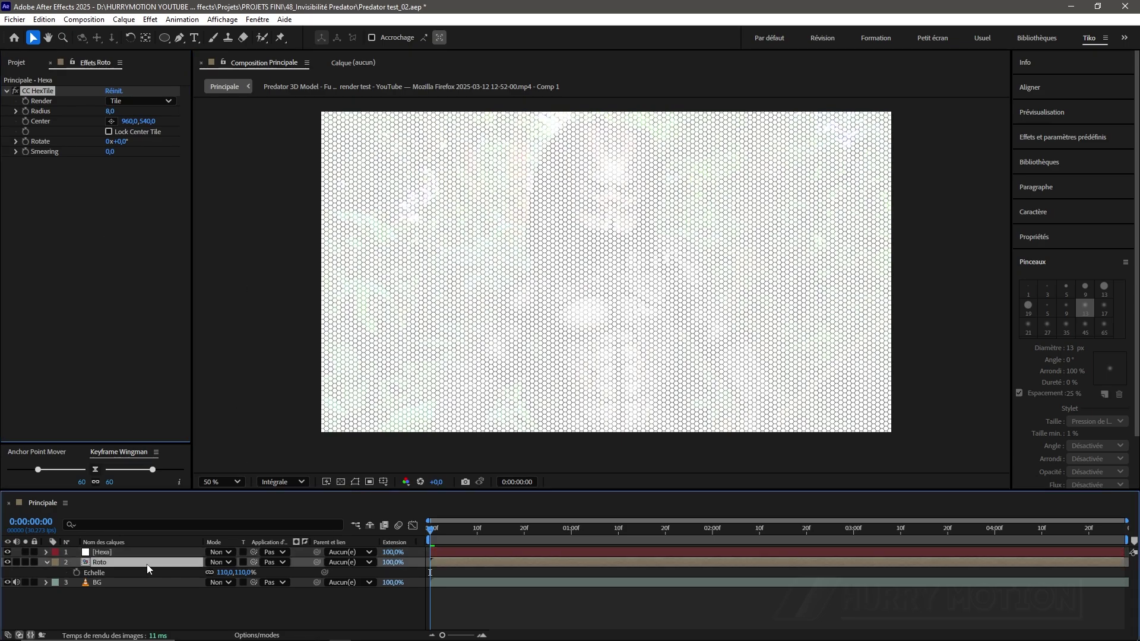
pyautogui.press('Return')
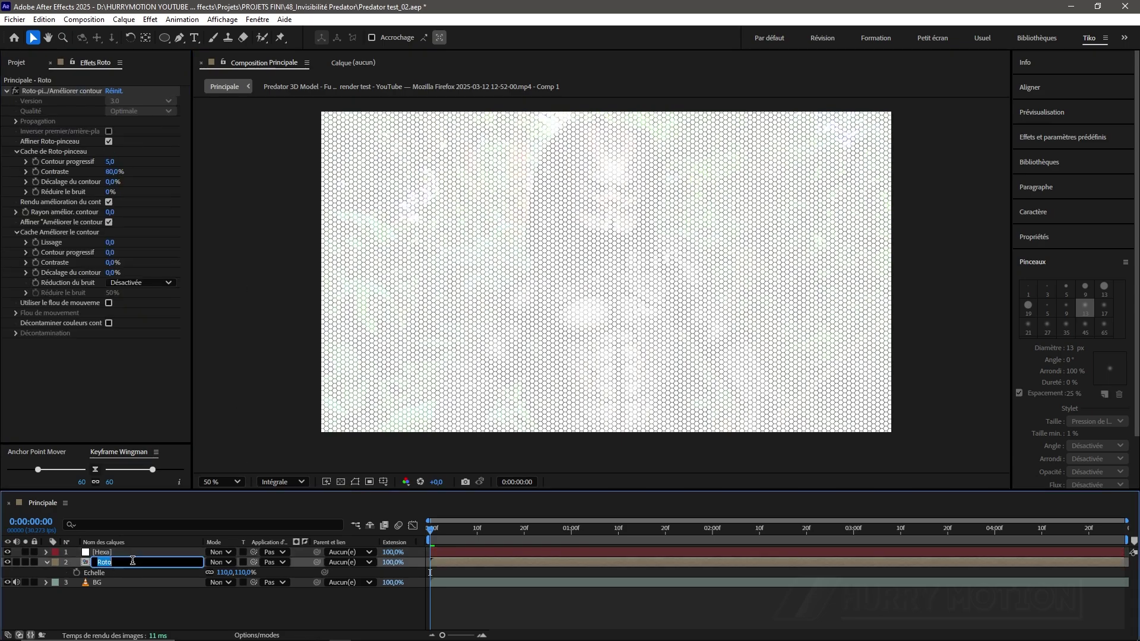
pyautogui.click(133, 561)
pyautogui.write('Predat')
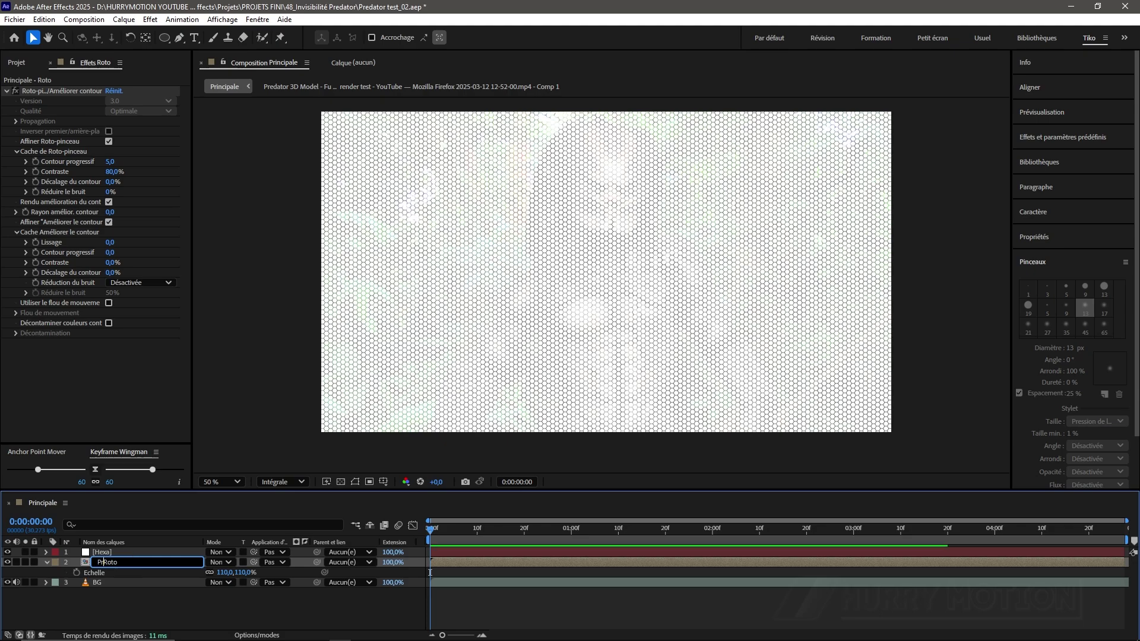
pyautogui.write('or')
pyautogui.press('Return')
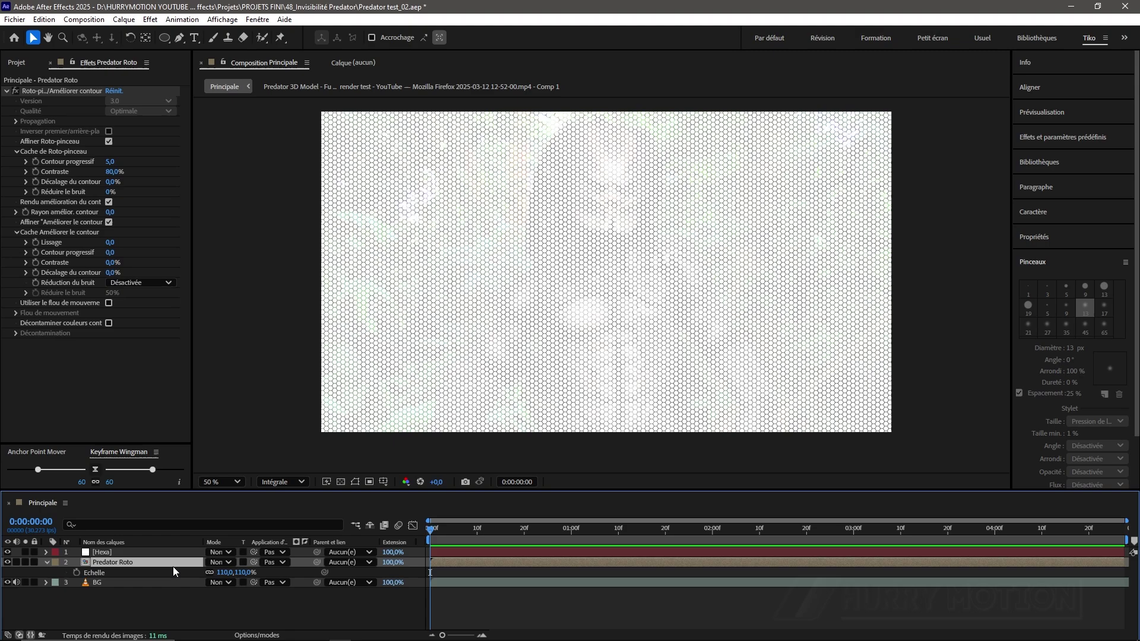
# Use the Hexa layer as an inverted track matte for Predator Roto and preview the hexagon pattern on the character.
pyautogui.moveTo(259, 566); pyautogui.dragTo(166, 553)
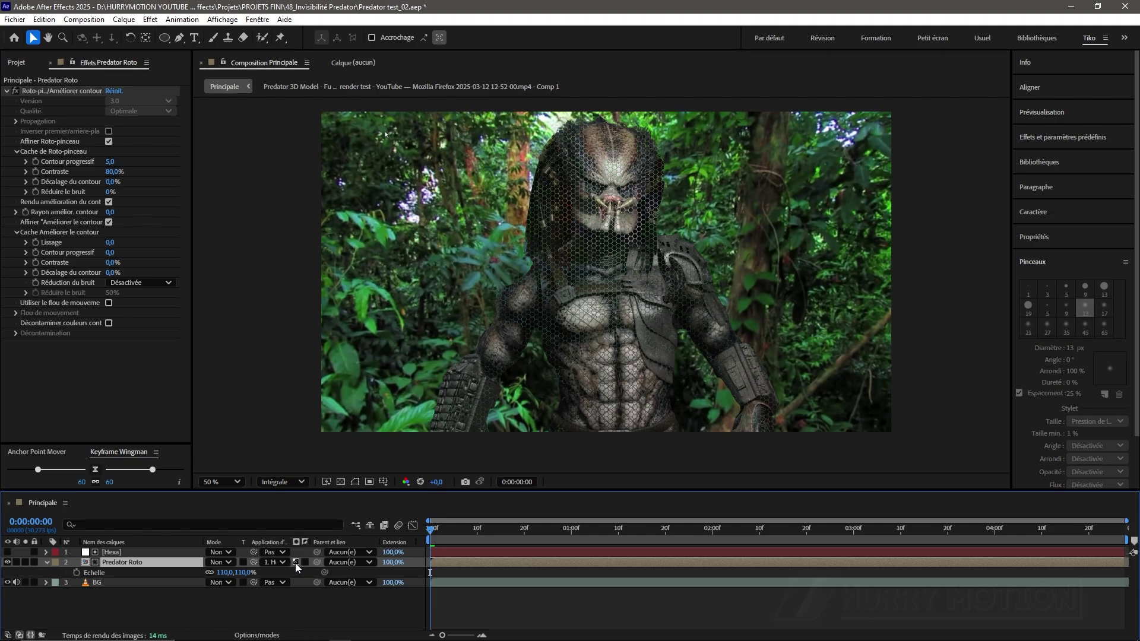
pyautogui.press('space')
pyautogui.press('space')
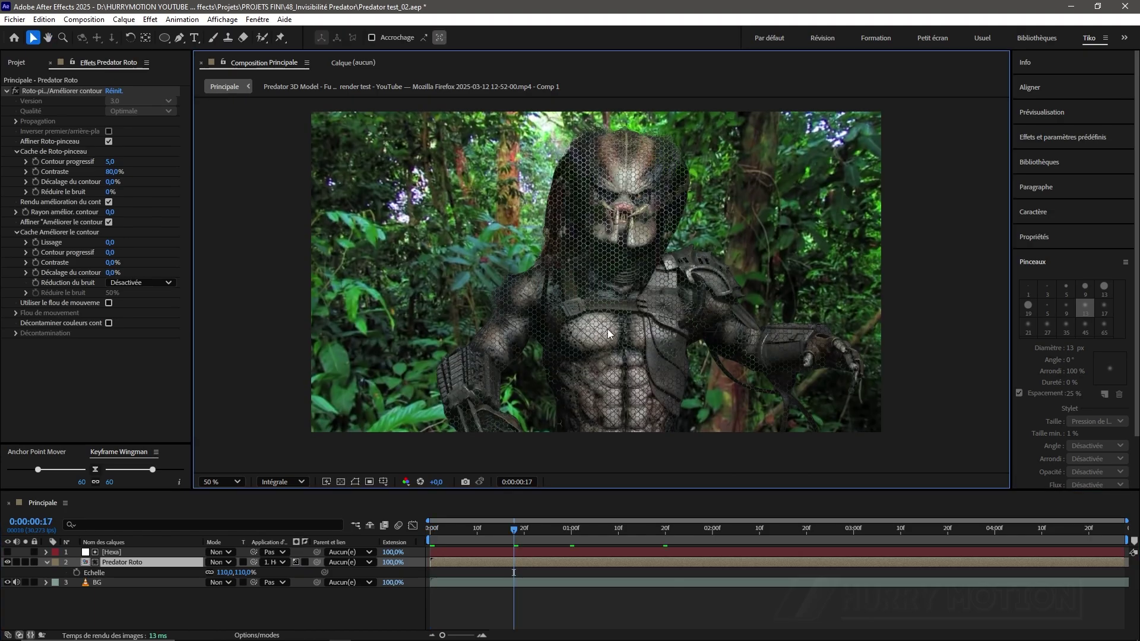
pyautogui.scroll(2, 610, 333)
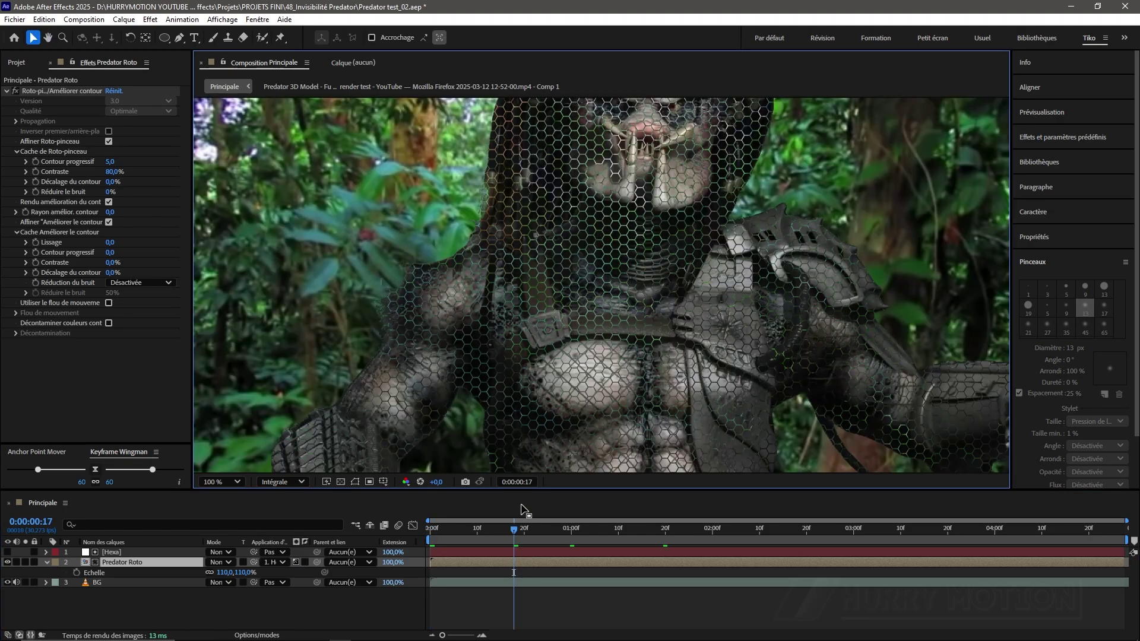
pyautogui.moveTo(514, 530); pyautogui.dragTo(476, 528)
pyautogui.click(432, 528)
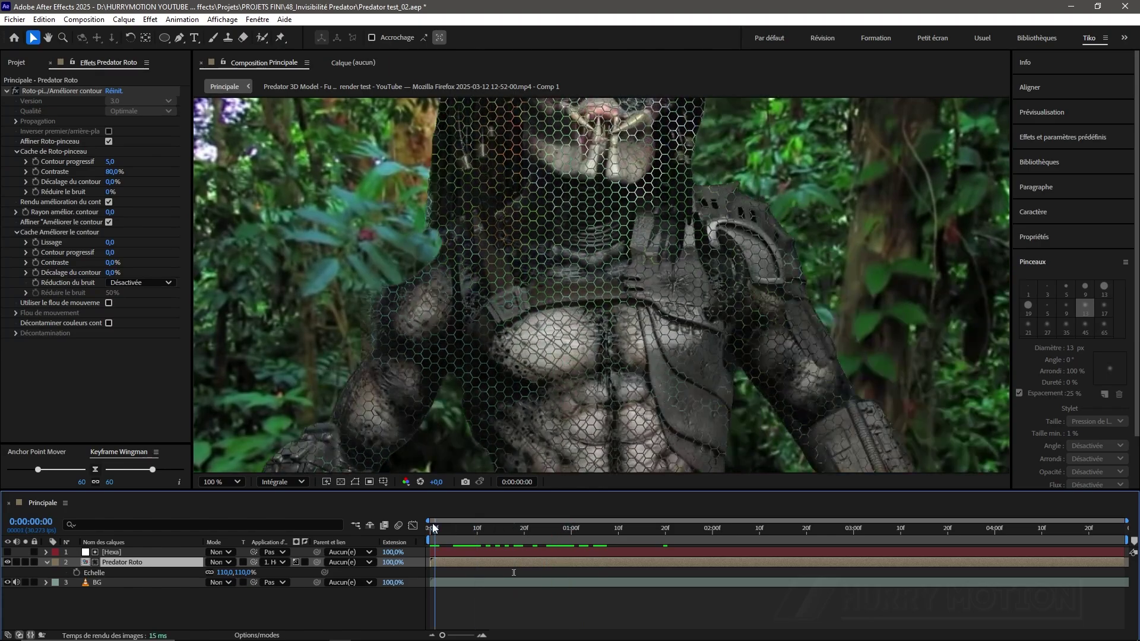
# Remove the Hexa track matte from the Predator Roto layer.
pyautogui.click(7, 552)
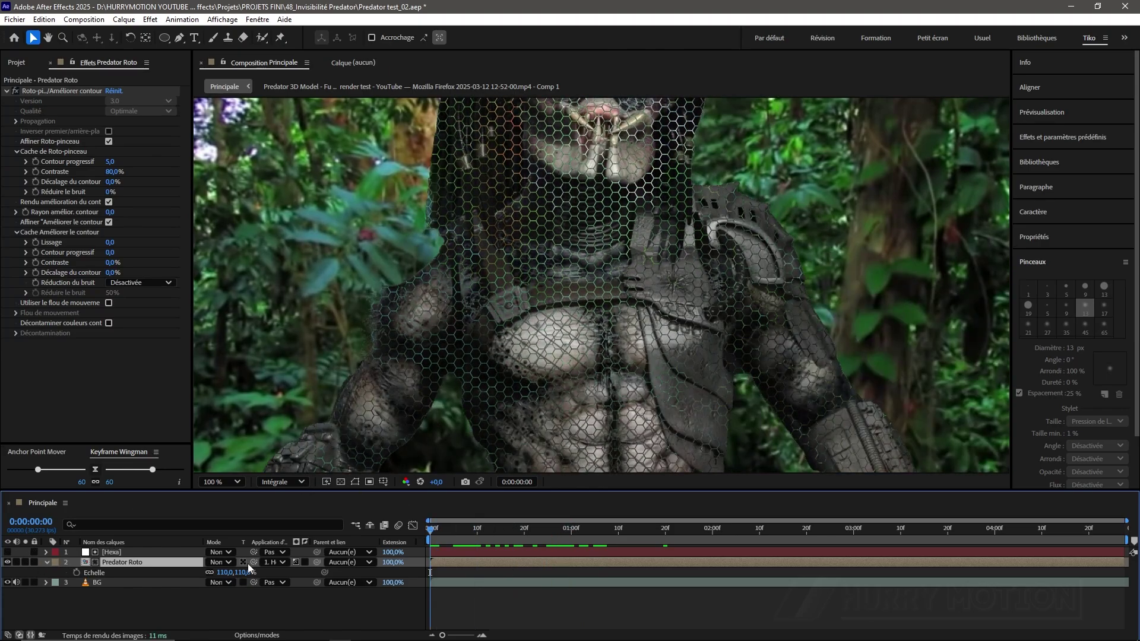
pyautogui.click(274, 563)
pyautogui.click(288, 576)
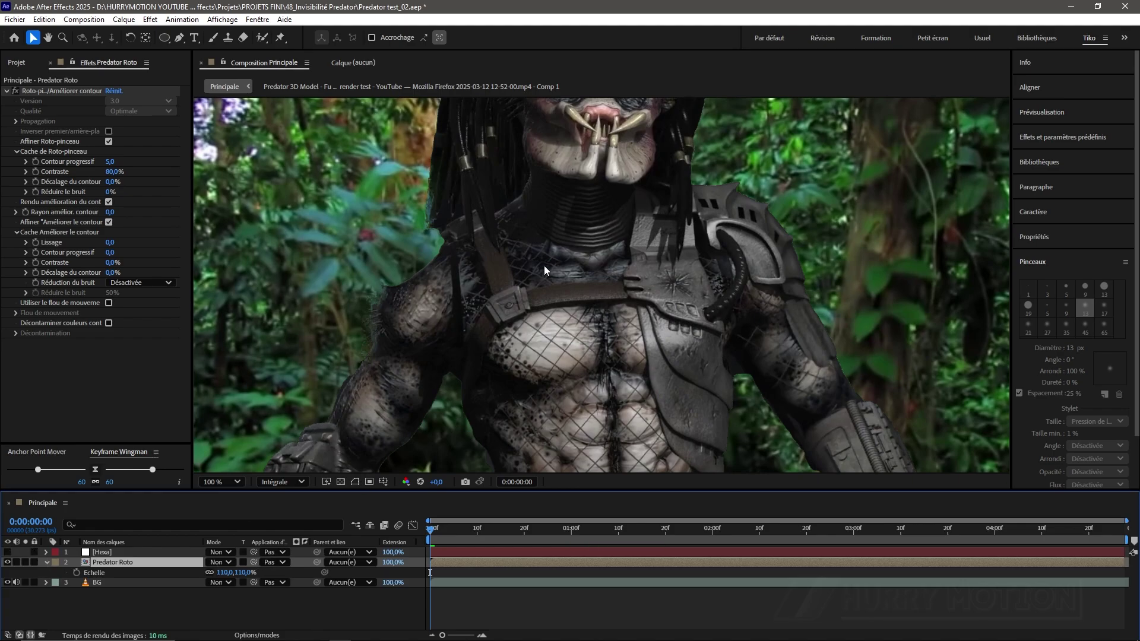
pyautogui.moveTo(608, 237); pyautogui.dragTo(614, 381)
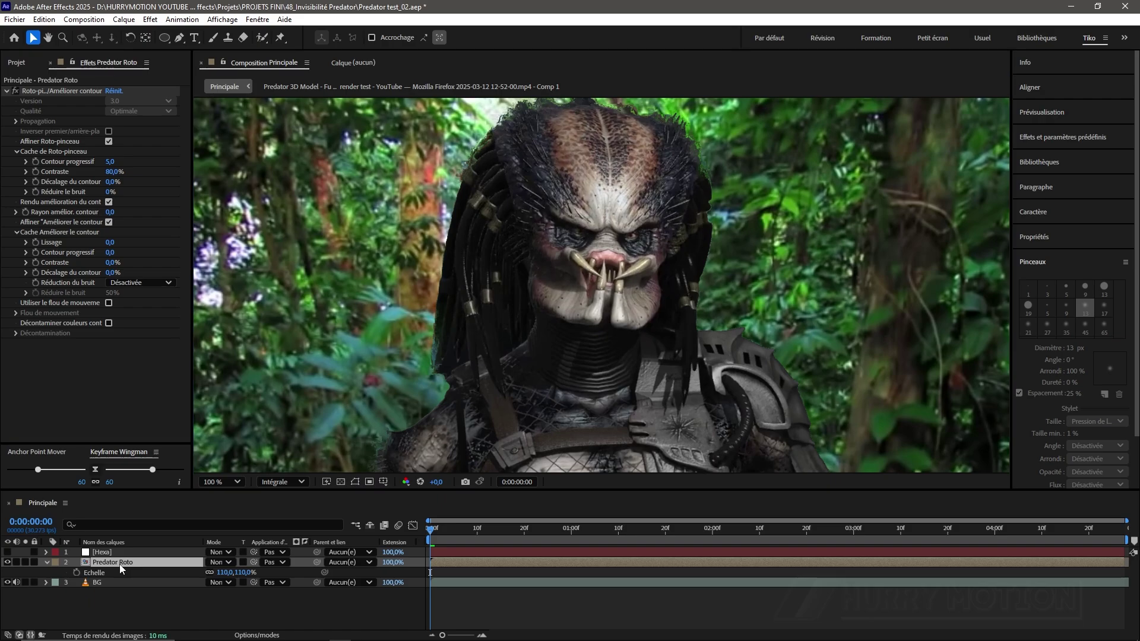
# Start a motion track (Suivi de mouvement) on the Predator Roto layer.
pyautogui.click(137, 566)
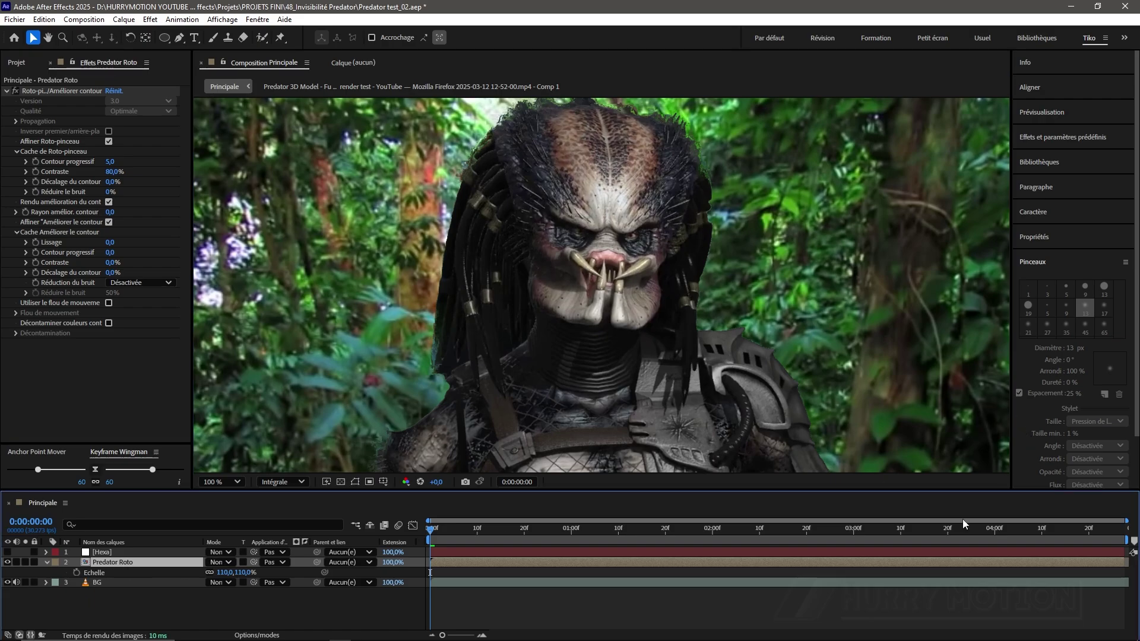
pyautogui.click(908, 612)
pyautogui.scroll(-2, 1064, 408)
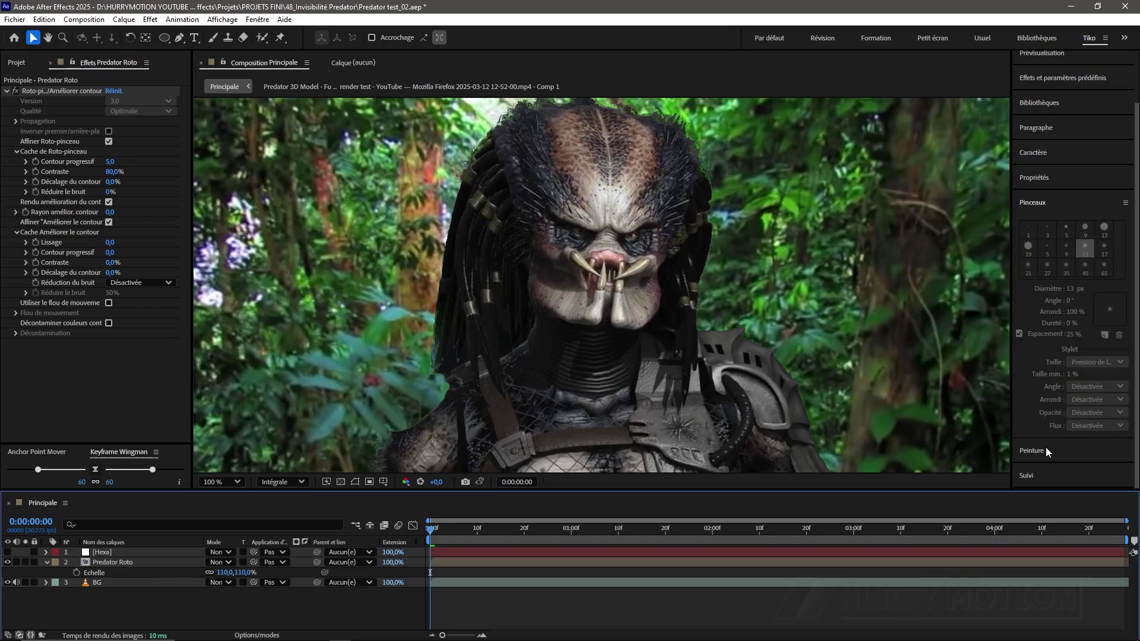
pyautogui.click(1027, 477)
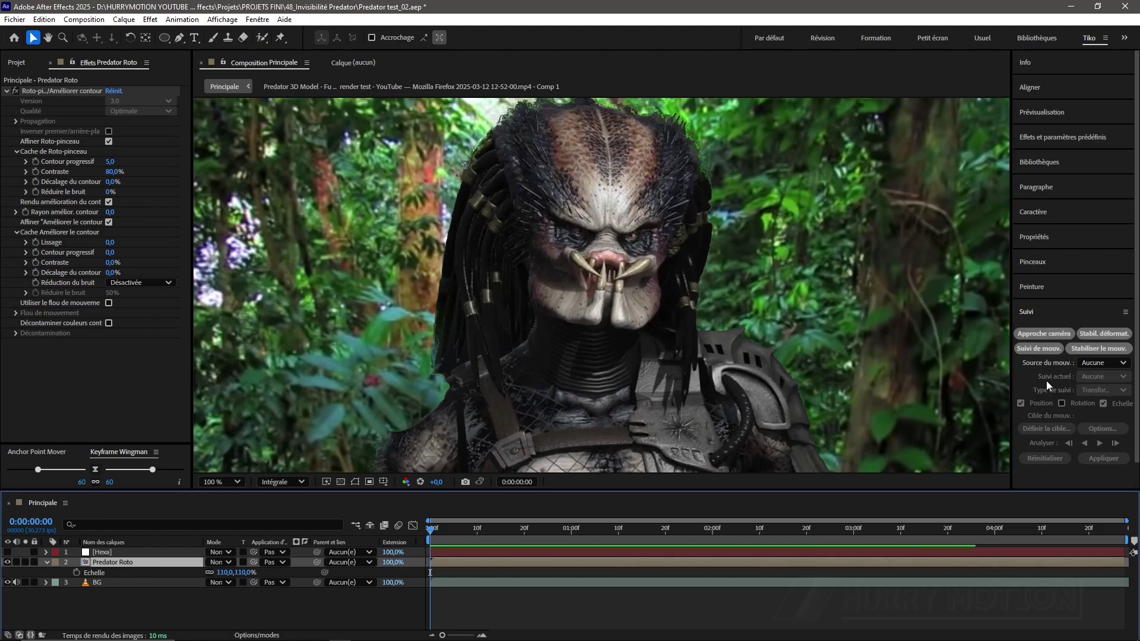
pyautogui.click(1036, 349)
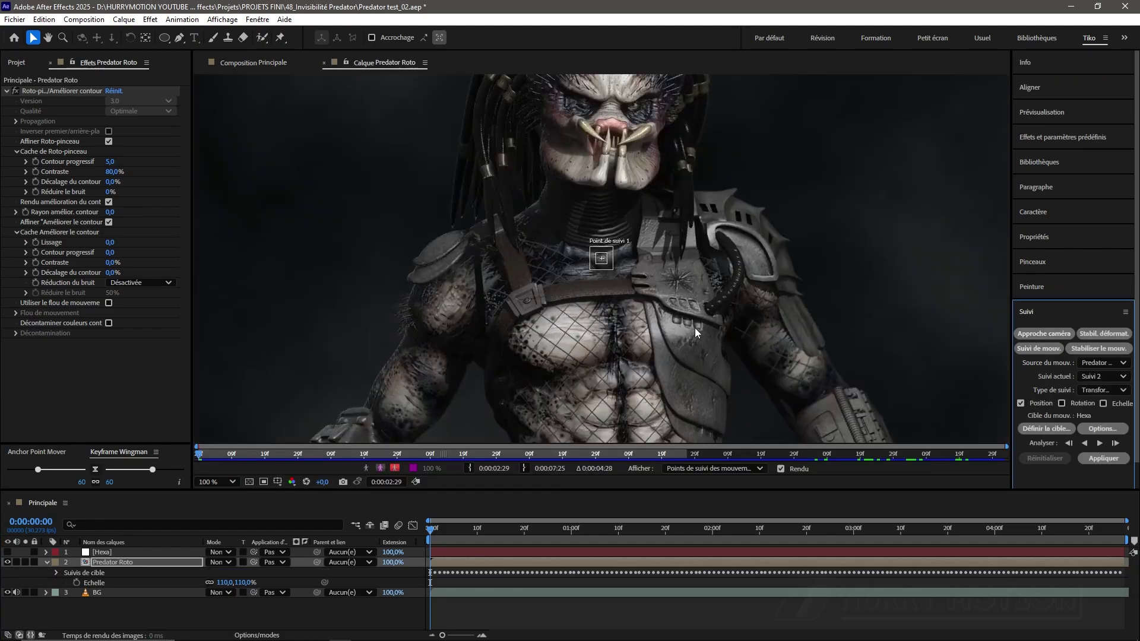
# Add scale to the position tracking of the Predator Roto layer, with both track points in view.
pyautogui.moveTo(664, 237); pyautogui.dragTo(664, 344)
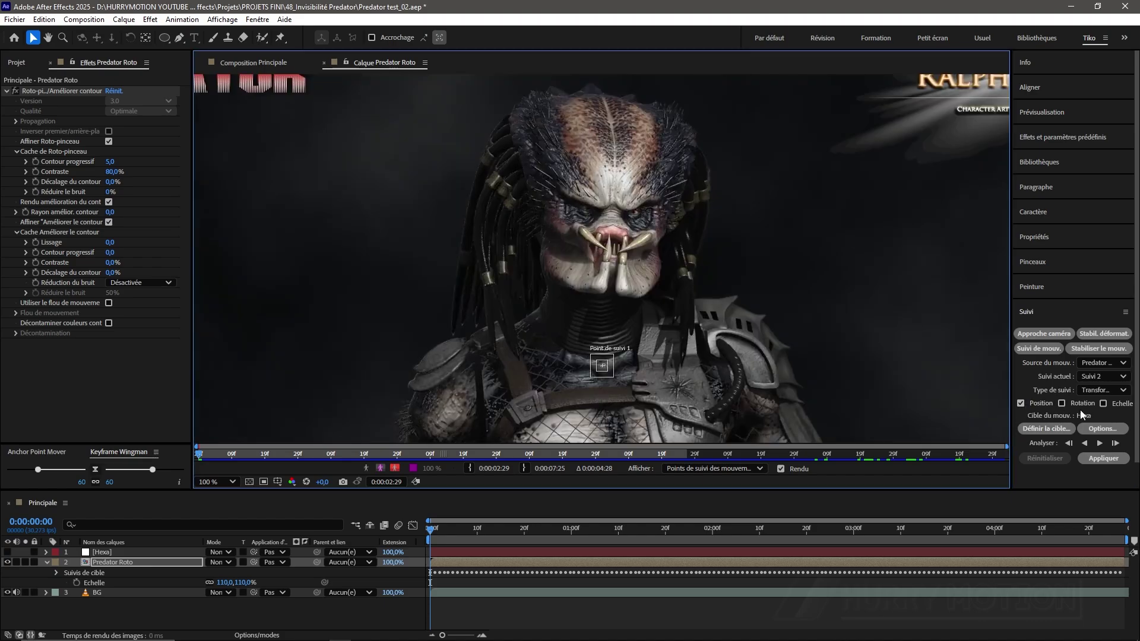
pyautogui.click(1103, 403)
pyautogui.scroll(1, 613, 311)
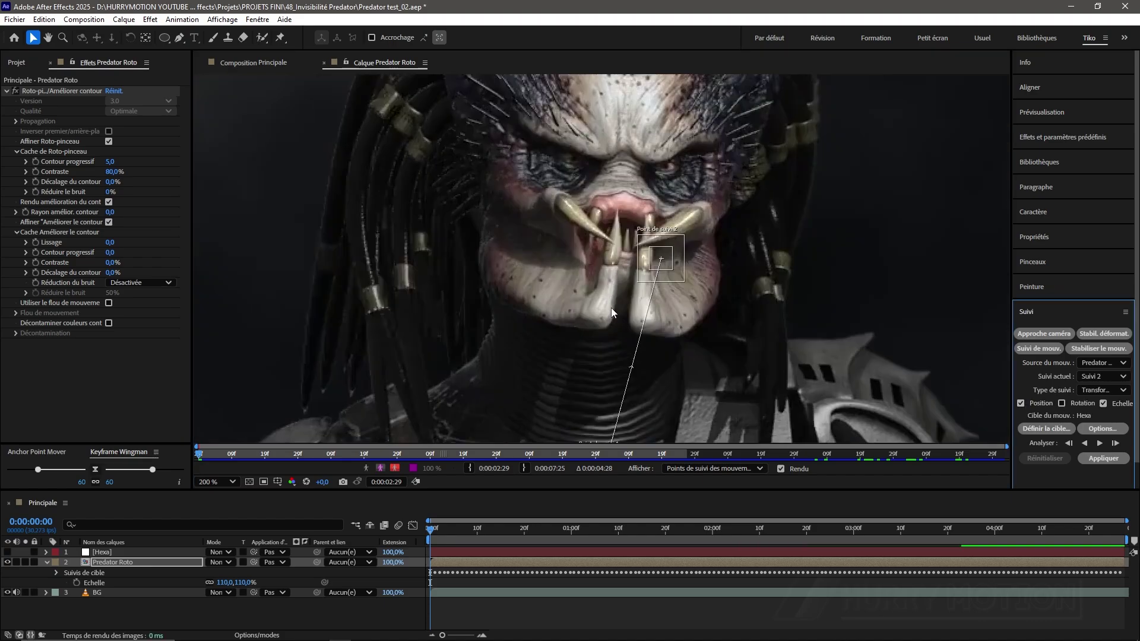
pyautogui.moveTo(614, 312); pyautogui.dragTo(654, 245)
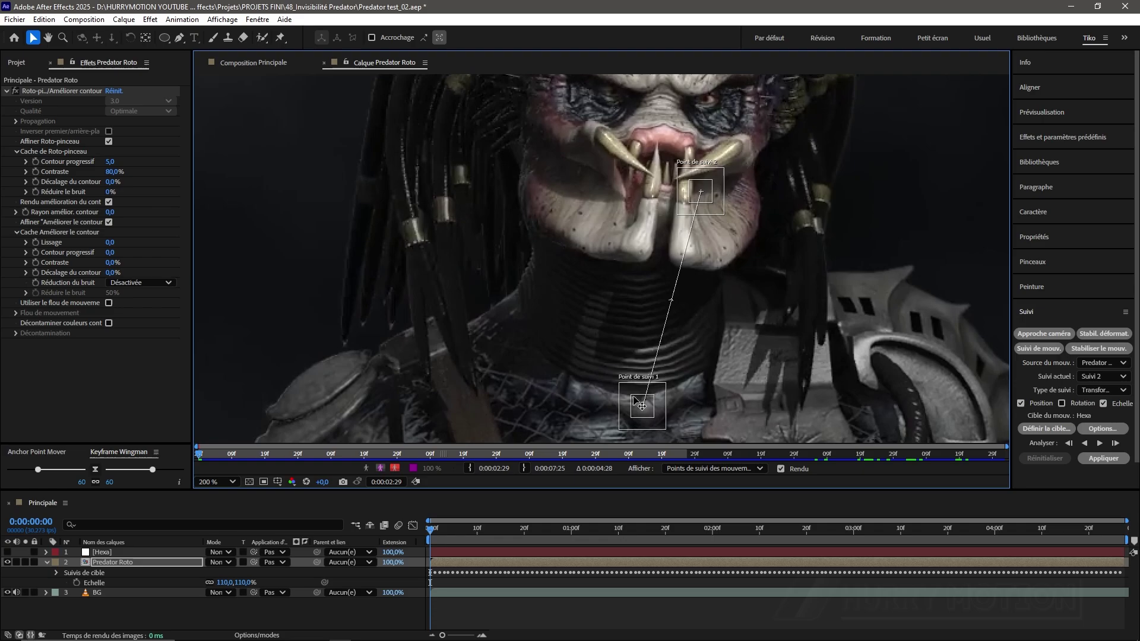
# Place the two track points over the Predator's two eyes.
pyautogui.moveTo(634, 397); pyautogui.dragTo(605, 97)
pyautogui.moveTo(695, 189); pyautogui.dragTo(704, 119)
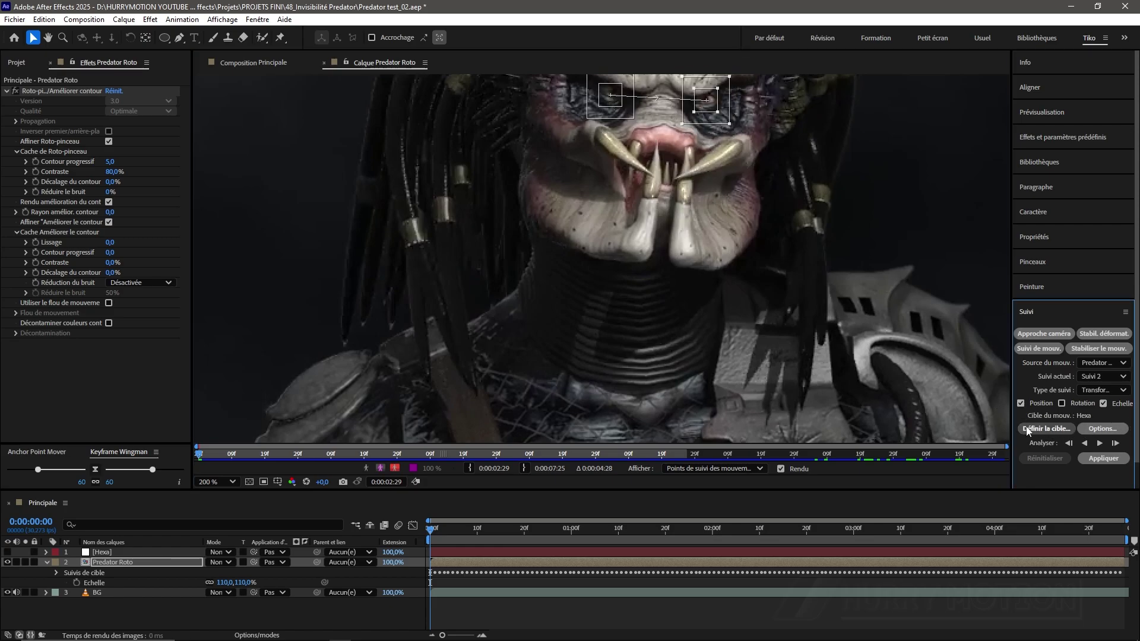
# Create a null object and set it as the target of the Predator Roto motion track.
pyautogui.rightClick(147, 618)
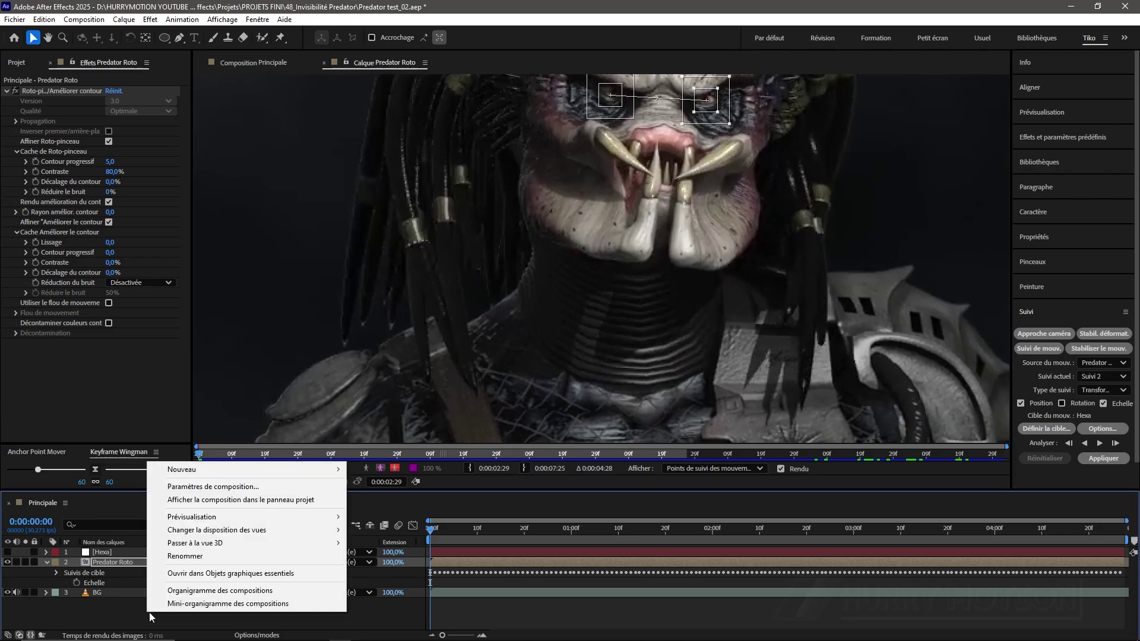
pyautogui.moveTo(267, 475)
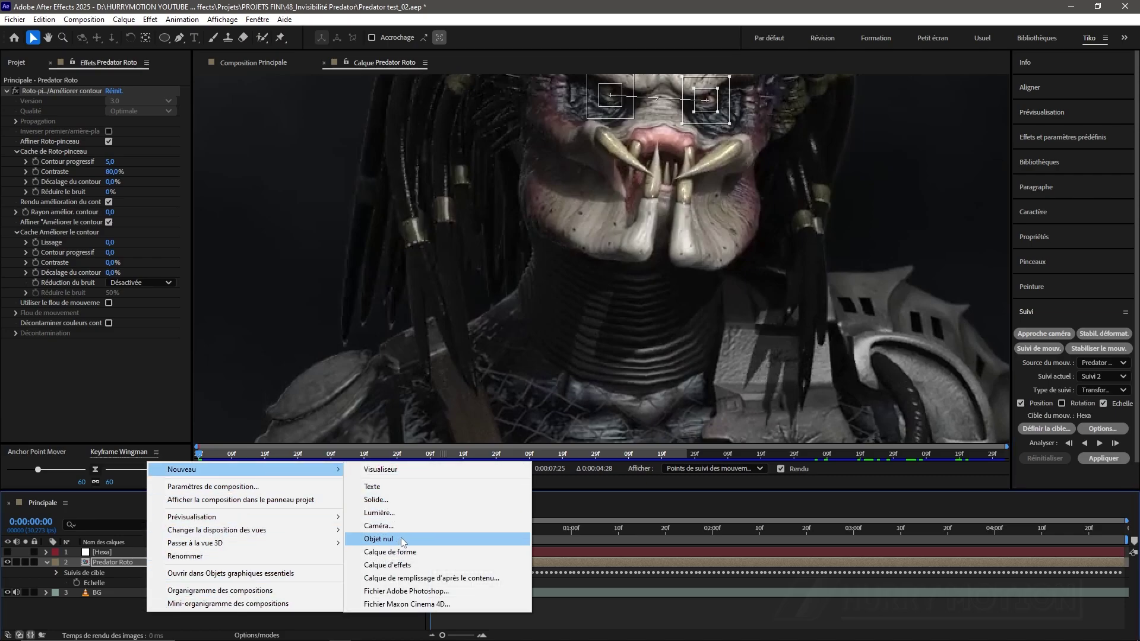
pyautogui.click(386, 538)
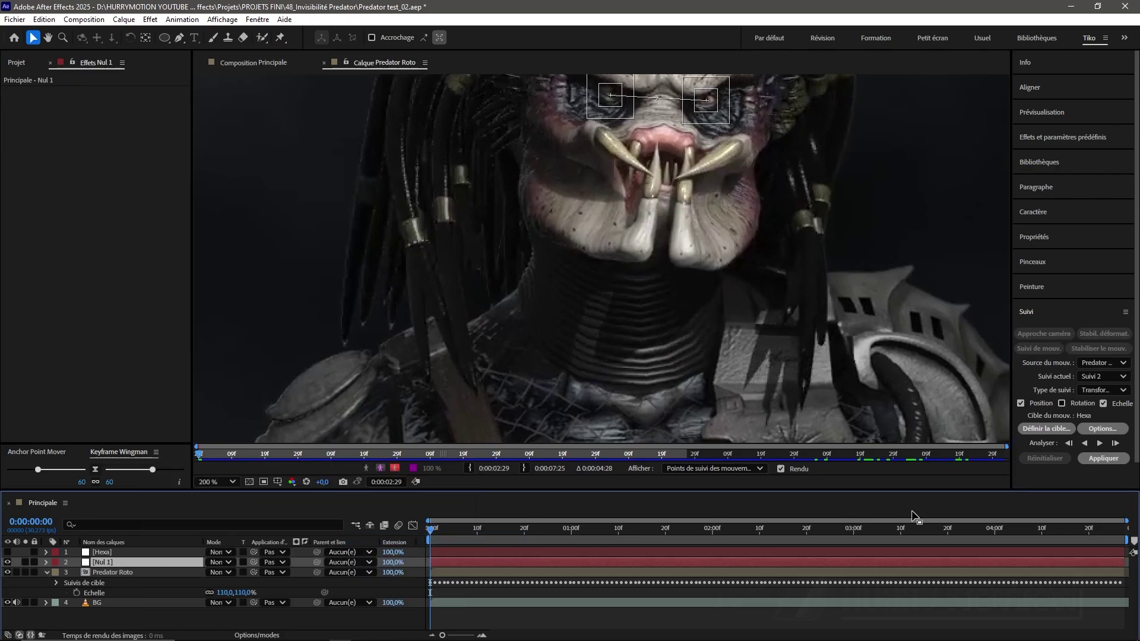
pyautogui.click(1058, 430)
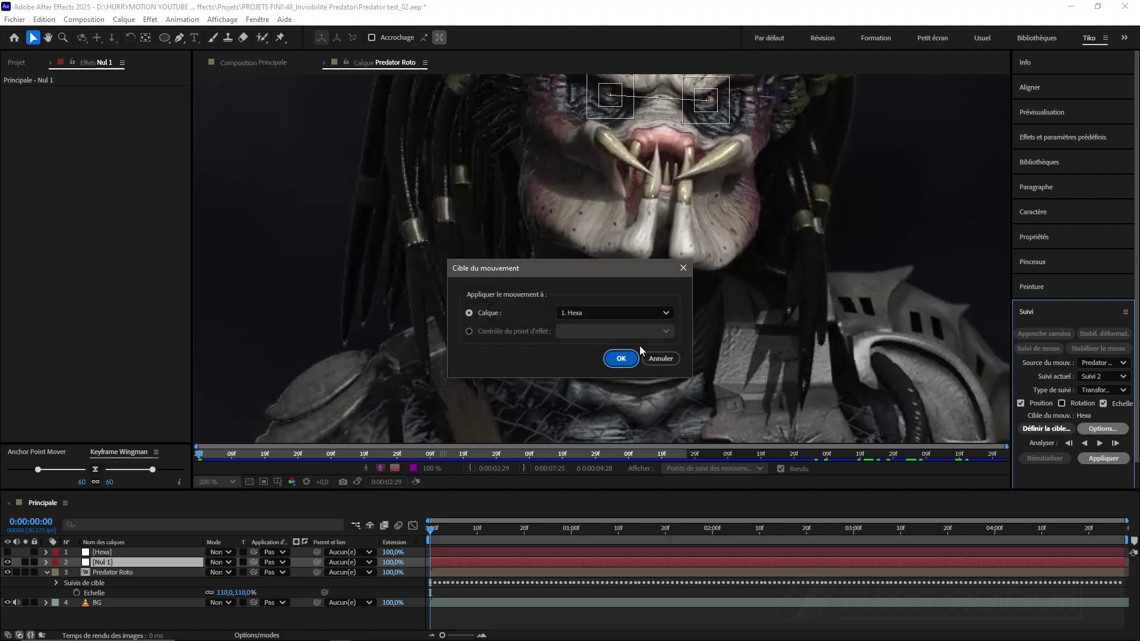
pyautogui.click(621, 314)
pyautogui.click(615, 342)
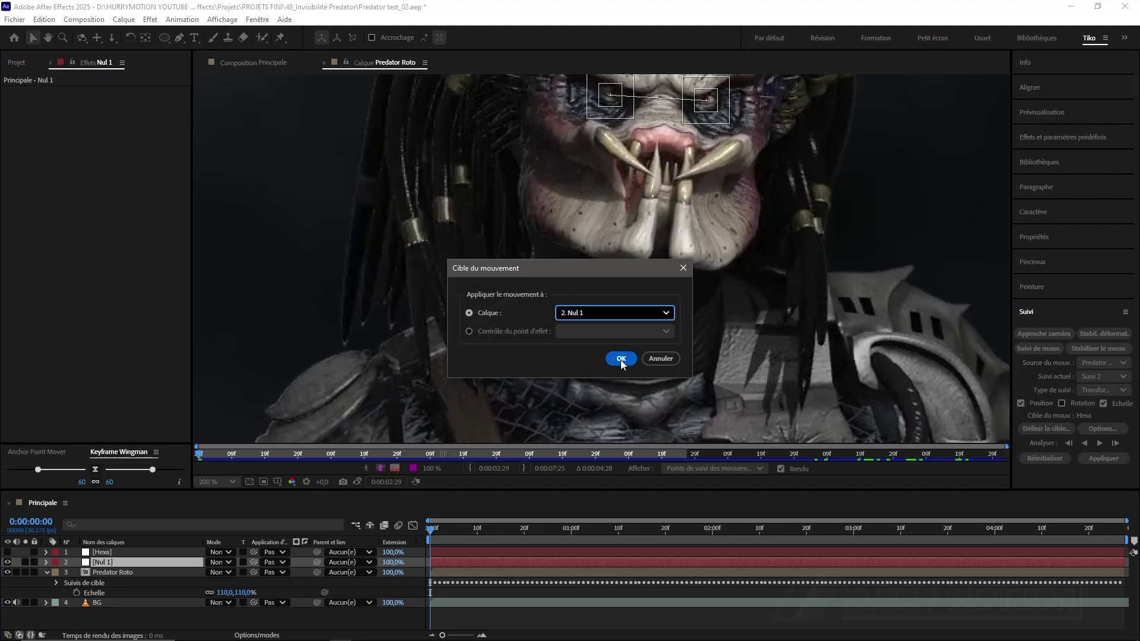
pyautogui.click(621, 359)
# Analyze the eye tracking forward through the whole clip and play back the tracked points from the start.
pyautogui.scroll(-2, 623, 364)
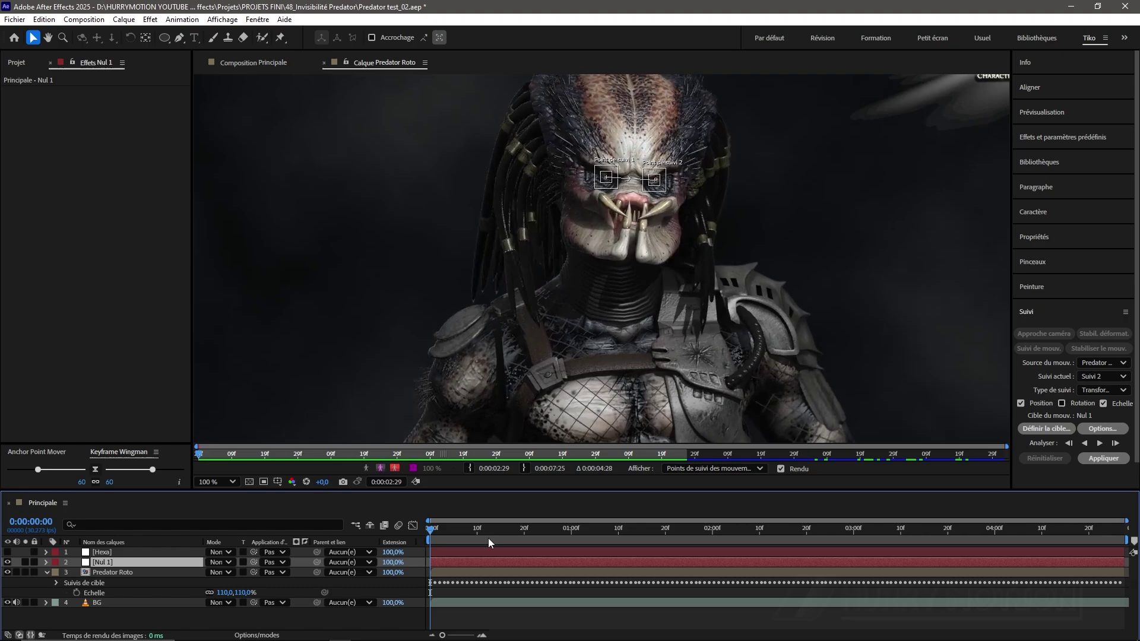
pyautogui.click(1101, 444)
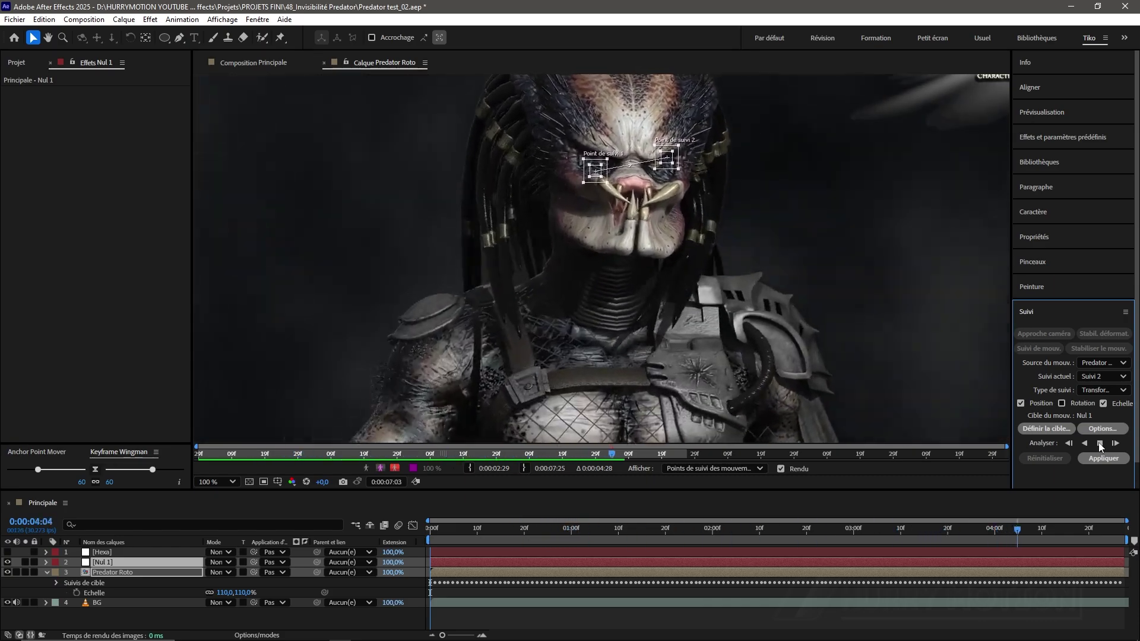
pyautogui.moveTo(1121, 529); pyautogui.dragTo(636, 478)
pyautogui.press('space')
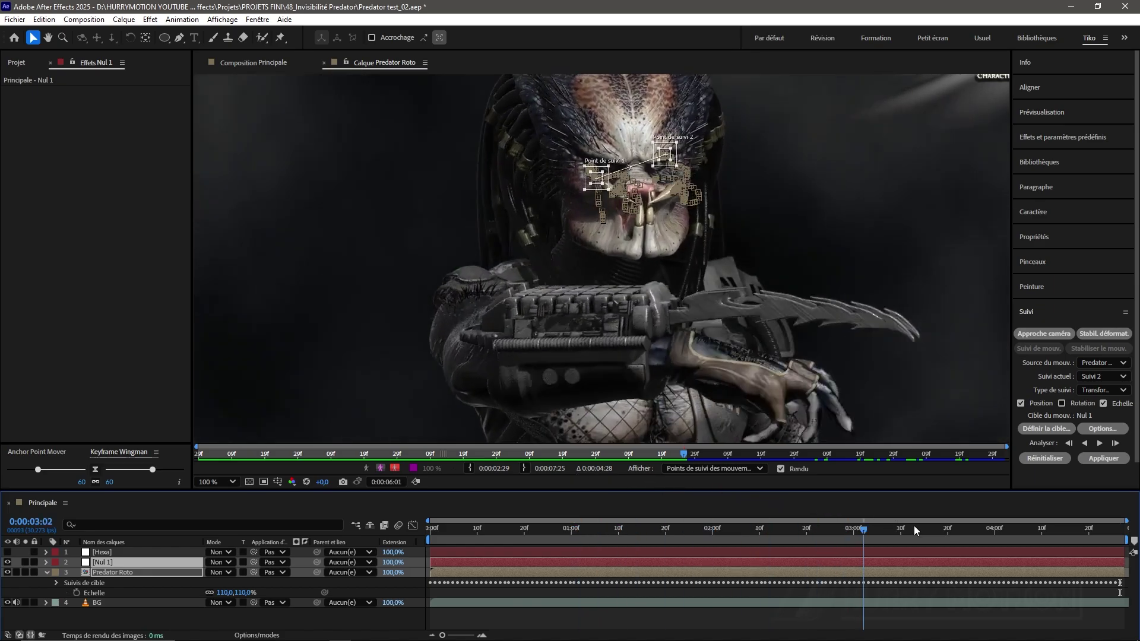
pyautogui.press('space')
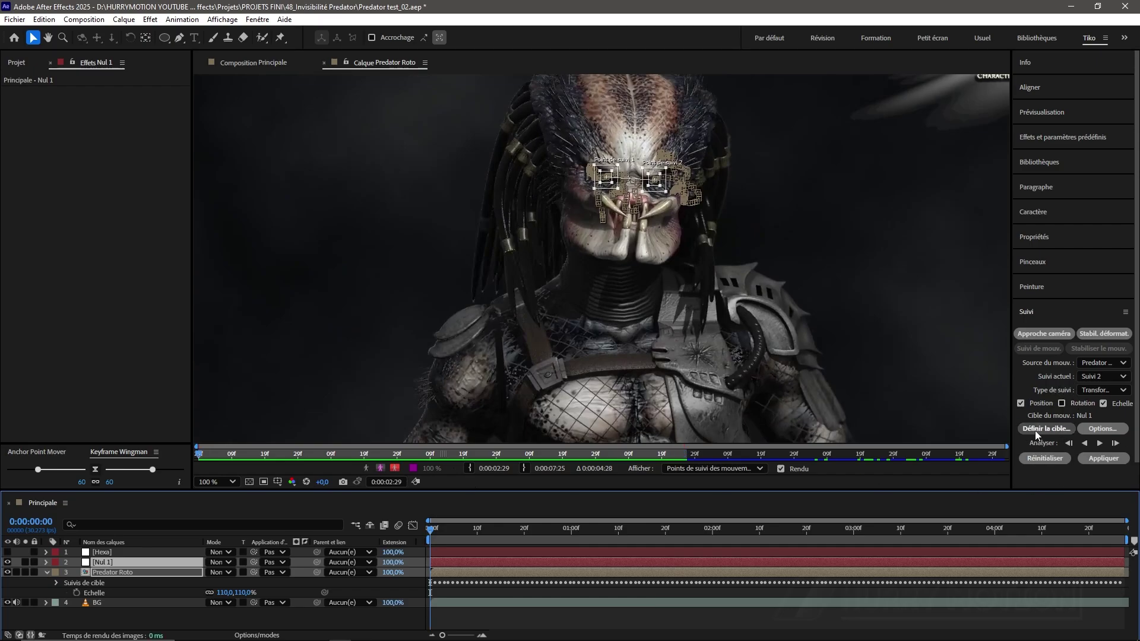
# Apply the motion tracking to the null in the X and Y dimensions and collapse the Predator Roto properties.
pyautogui.click(1103, 458)
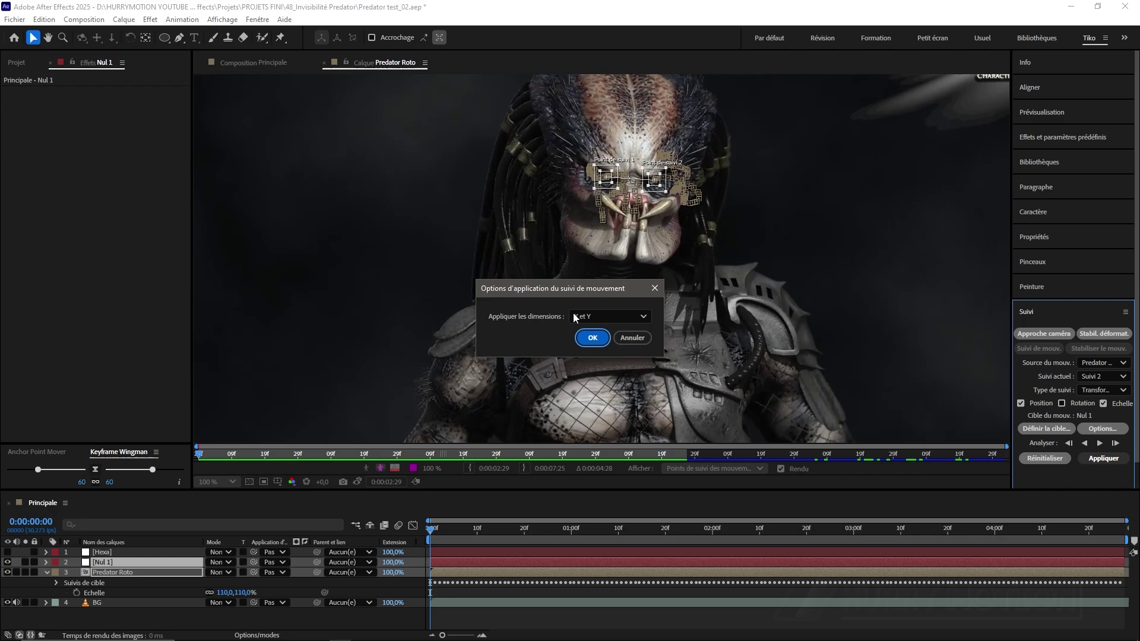
pyautogui.click(592, 339)
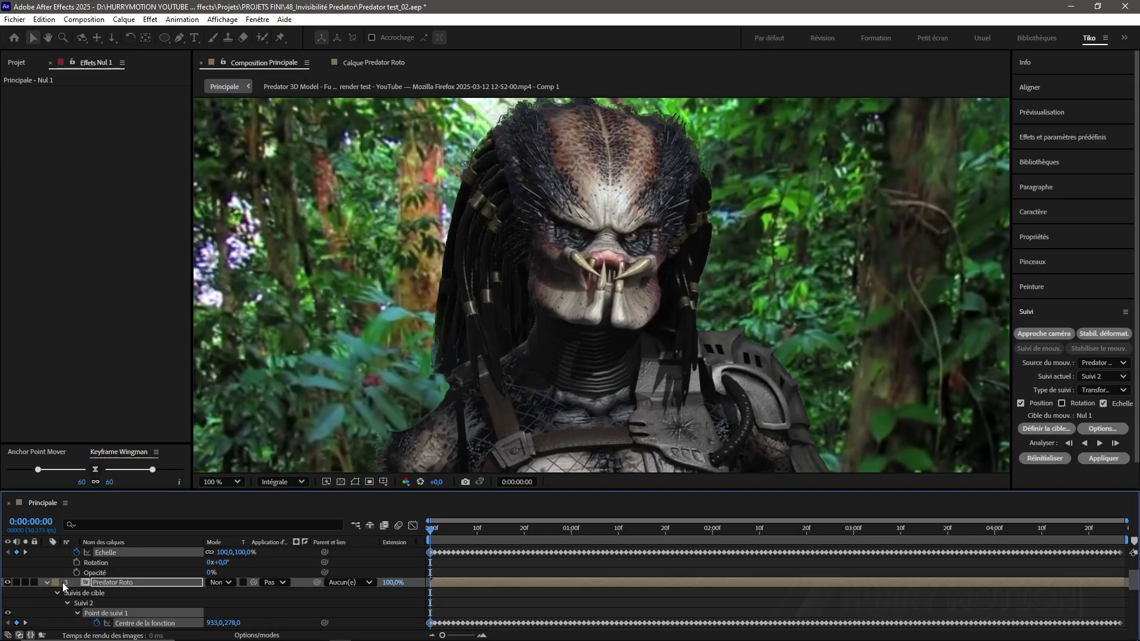
pyautogui.click(47, 583)
pyautogui.click(109, 592)
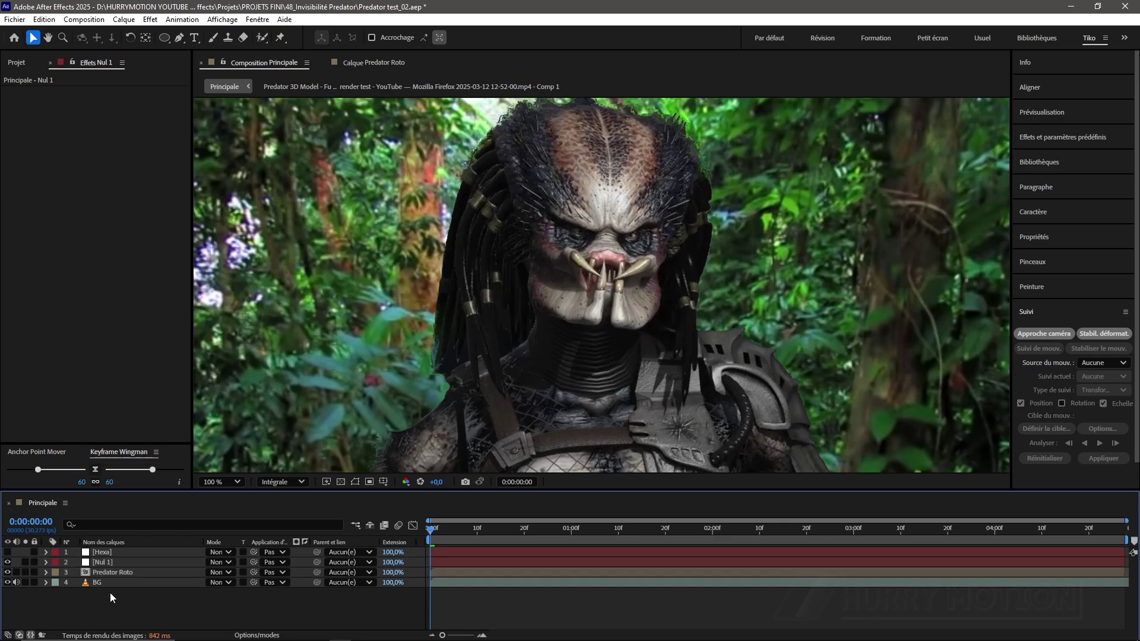
# Examine the position and scale keyframes of Nul 1 and display its motion path over the character.
pyautogui.click(118, 564)
pyautogui.press('u')
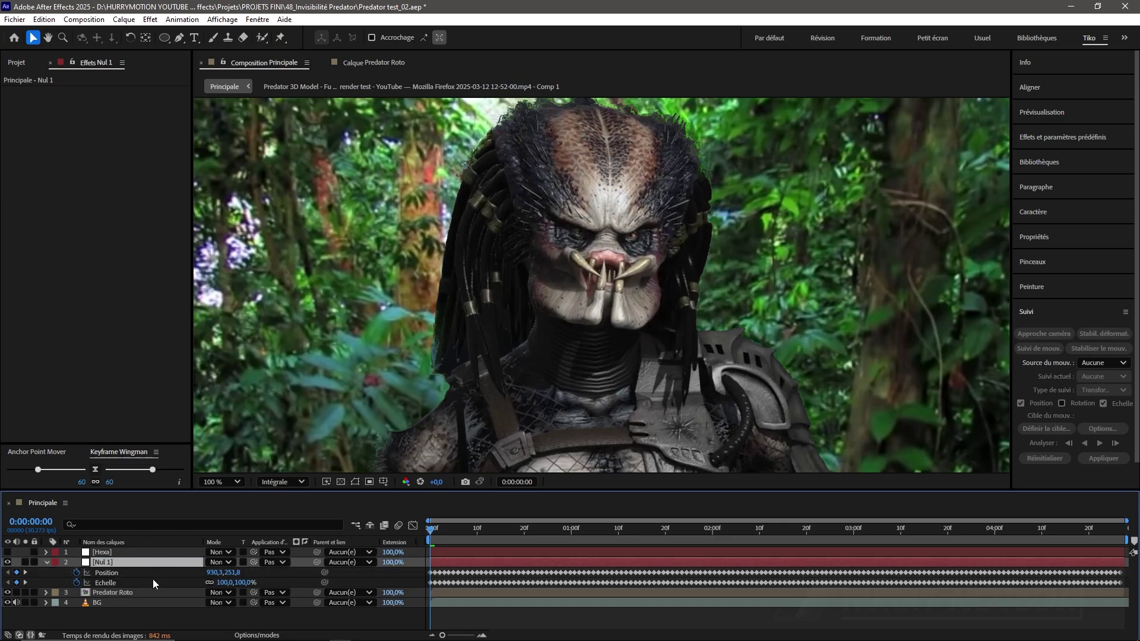
pyautogui.click(354, 481)
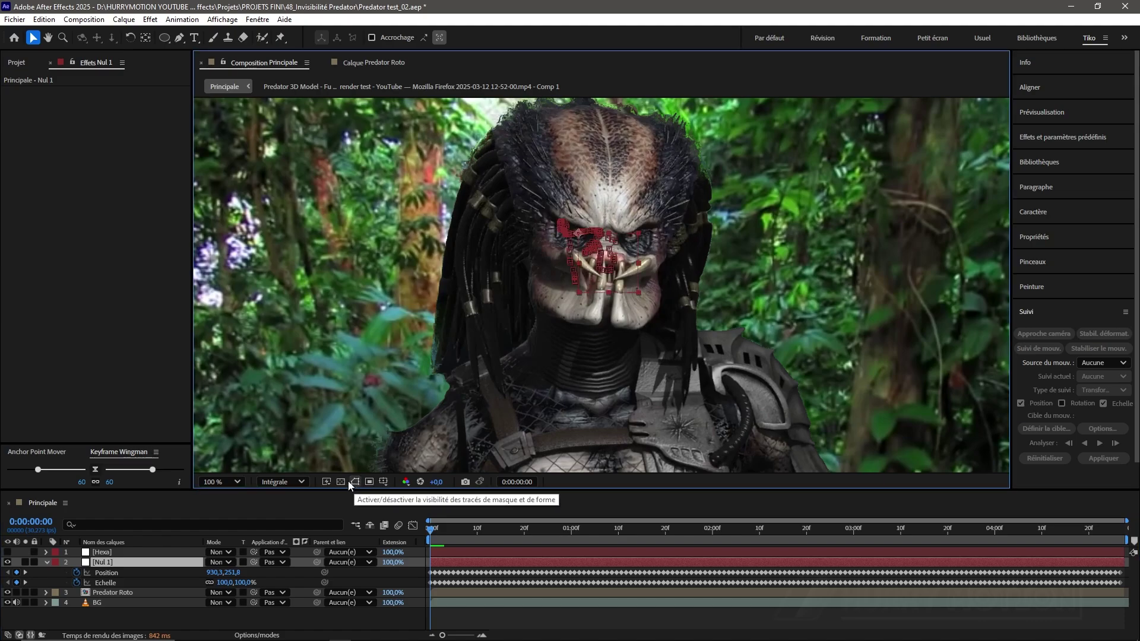
# Make the Hexa layer visible and parent it to Nul 1.
pyautogui.click(7, 553)
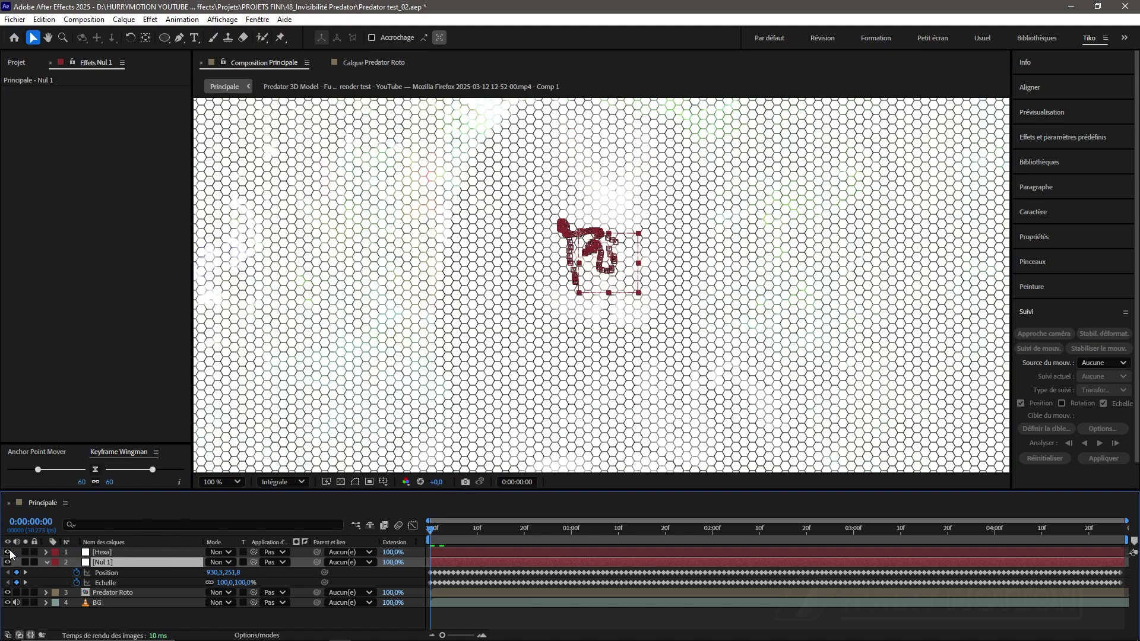
pyautogui.moveTo(317, 552); pyautogui.dragTo(116, 564)
pyautogui.press('u')
# Set Predator Roto as the track matte of the Hexa layer and preview the tracked hexagon pattern.
pyautogui.click(150, 551)
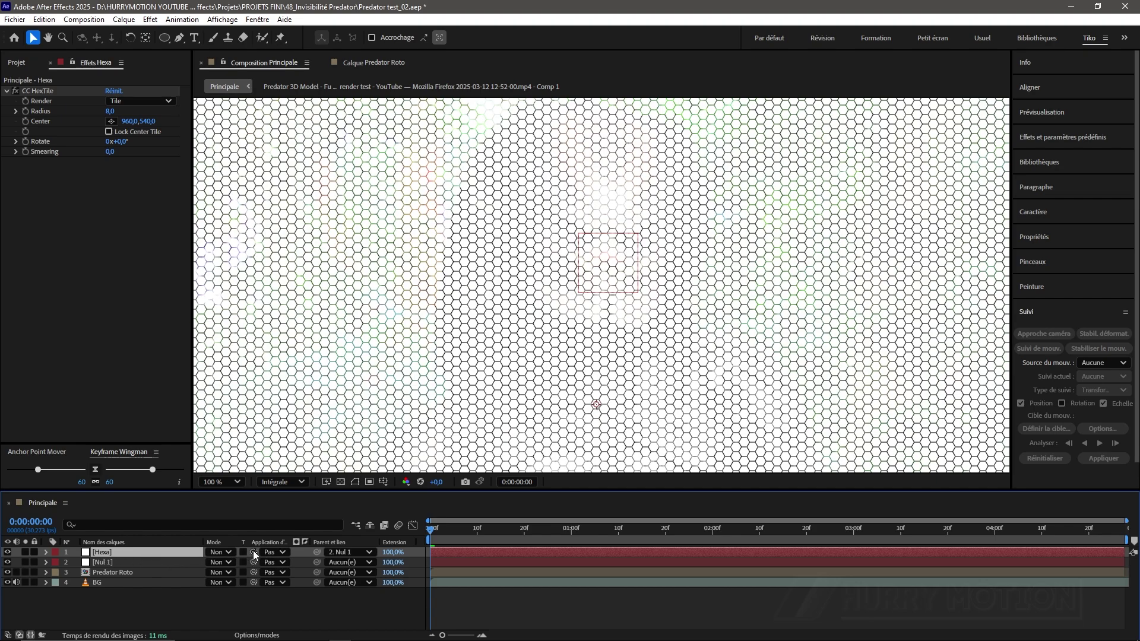
pyautogui.moveTo(254, 553); pyautogui.dragTo(148, 571)
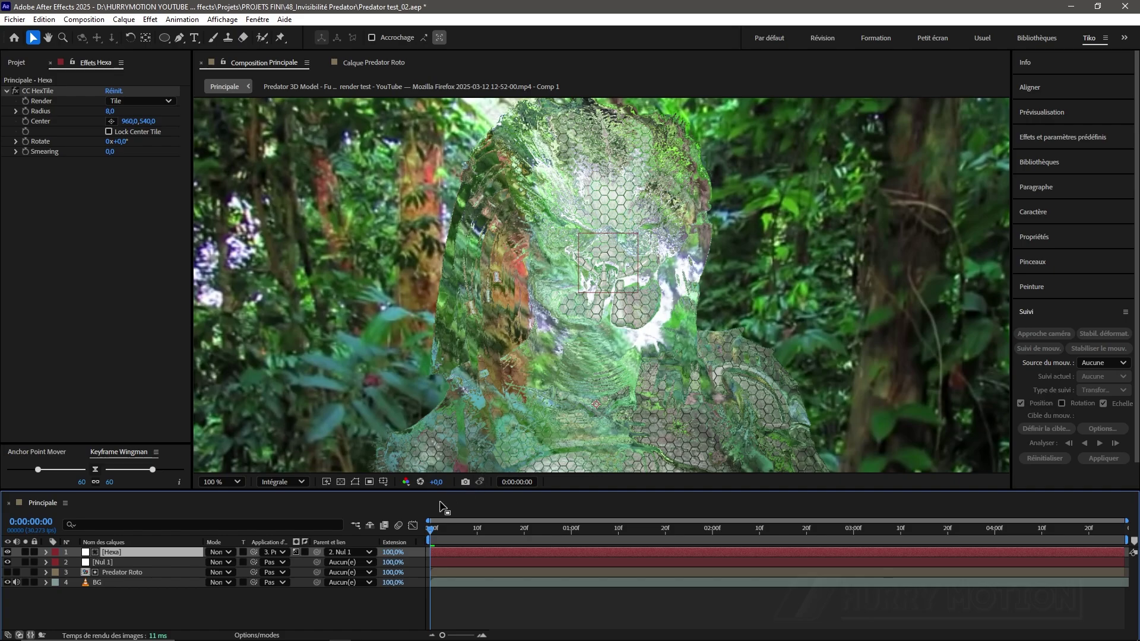
pyautogui.moveTo(429, 529); pyautogui.dragTo(630, 529)
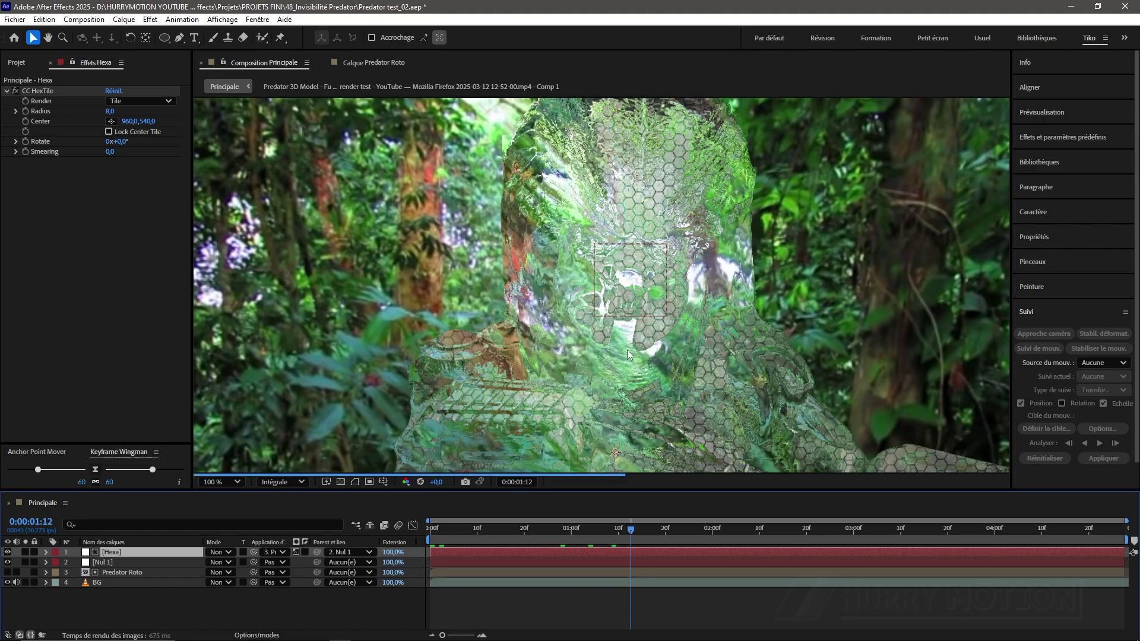
pyautogui.scroll(-2, 626, 350)
pyautogui.moveTo(585, 400); pyautogui.dragTo(581, 302)
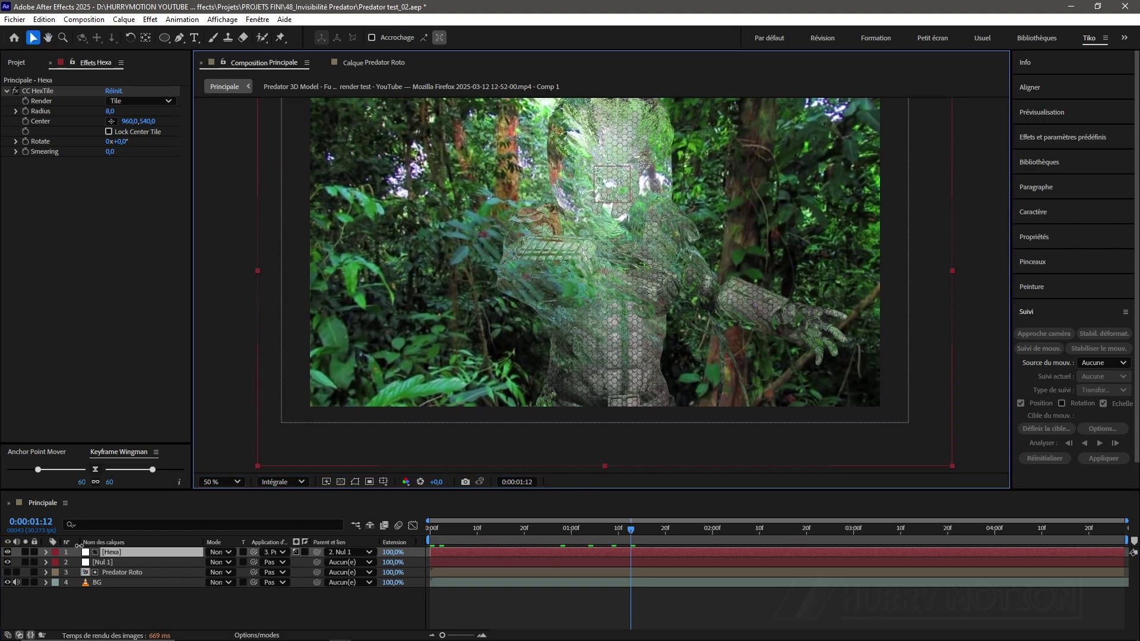
pyautogui.click(112, 553)
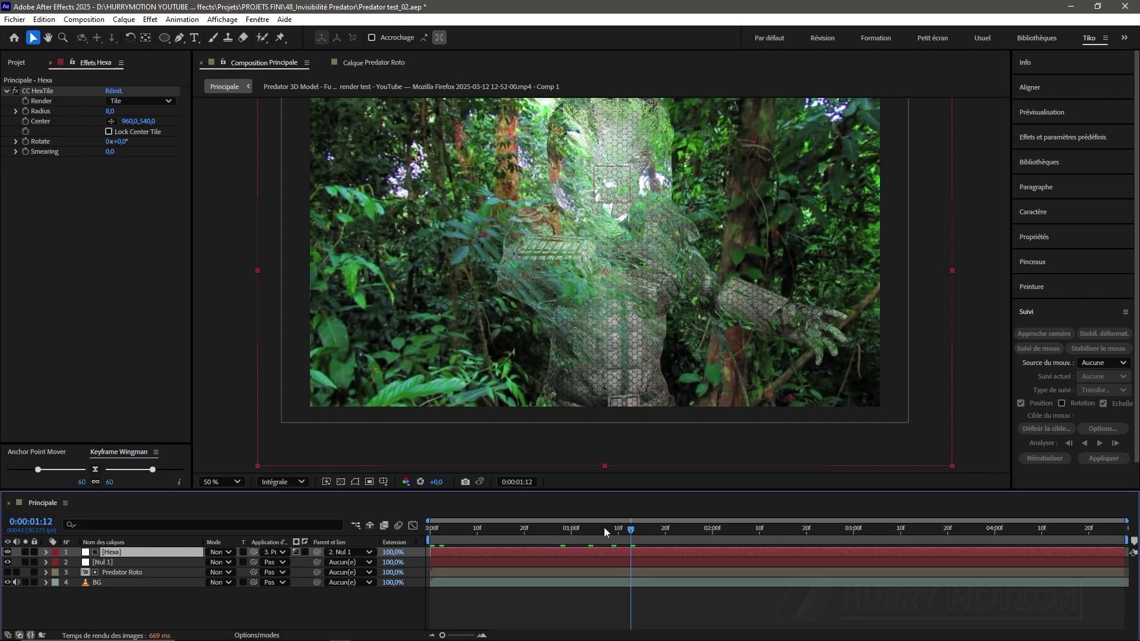
pyautogui.moveTo(631, 531); pyautogui.dragTo(528, 527)
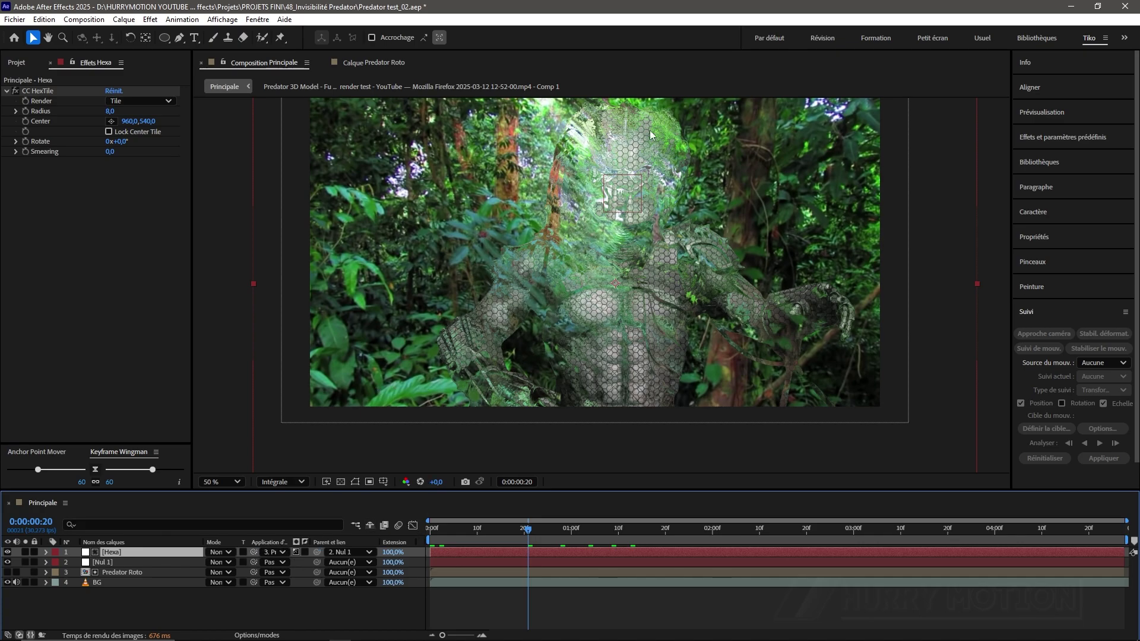
pyautogui.moveTo(528, 528); pyautogui.dragTo(286, 575)
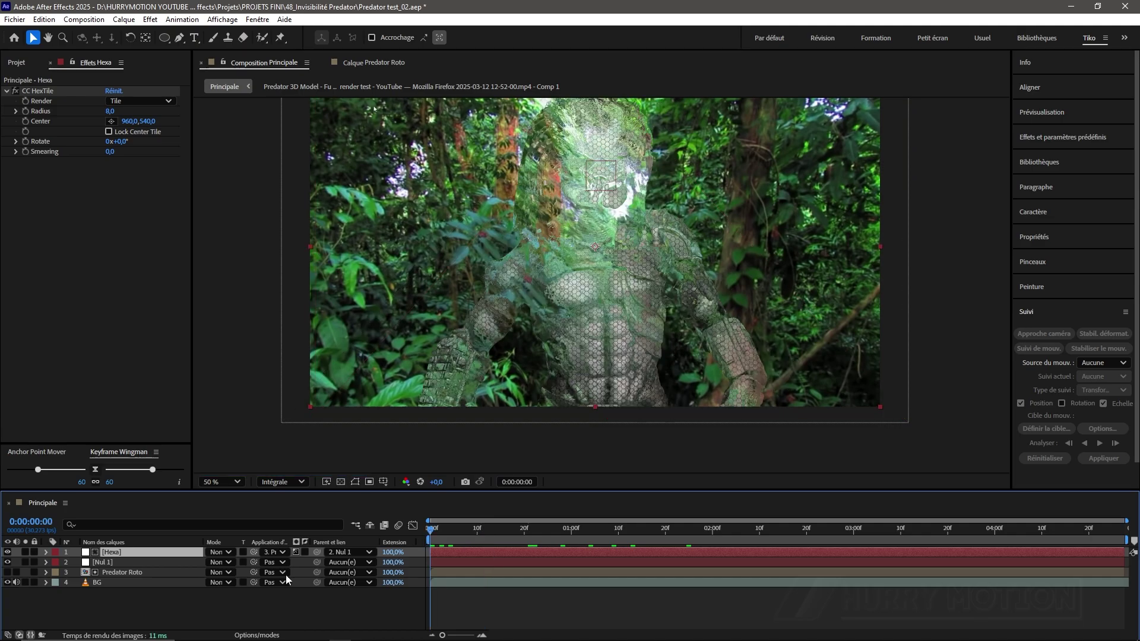
# Precompose the Hexa, Nul 1 and Predator Roto layers into a composition named Predator HEXA.
pyautogui.click(122, 563)
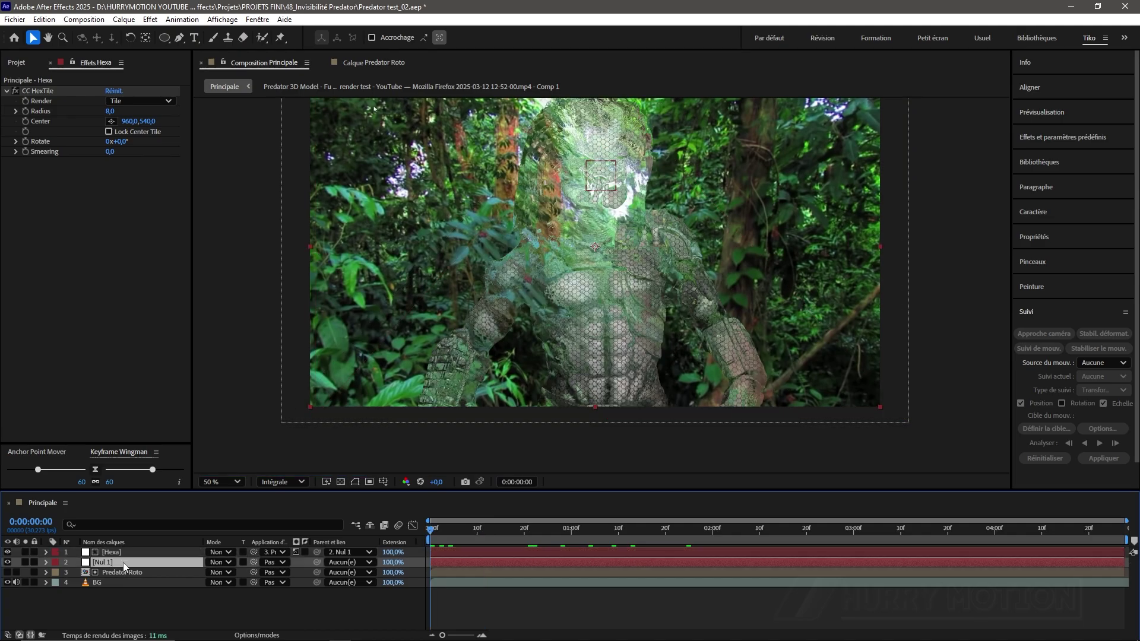
pyautogui.click(129, 555)
pyautogui.keyDown('ctrl'); pyautogui.click(131, 563); pyautogui.keyUp('ctrl')
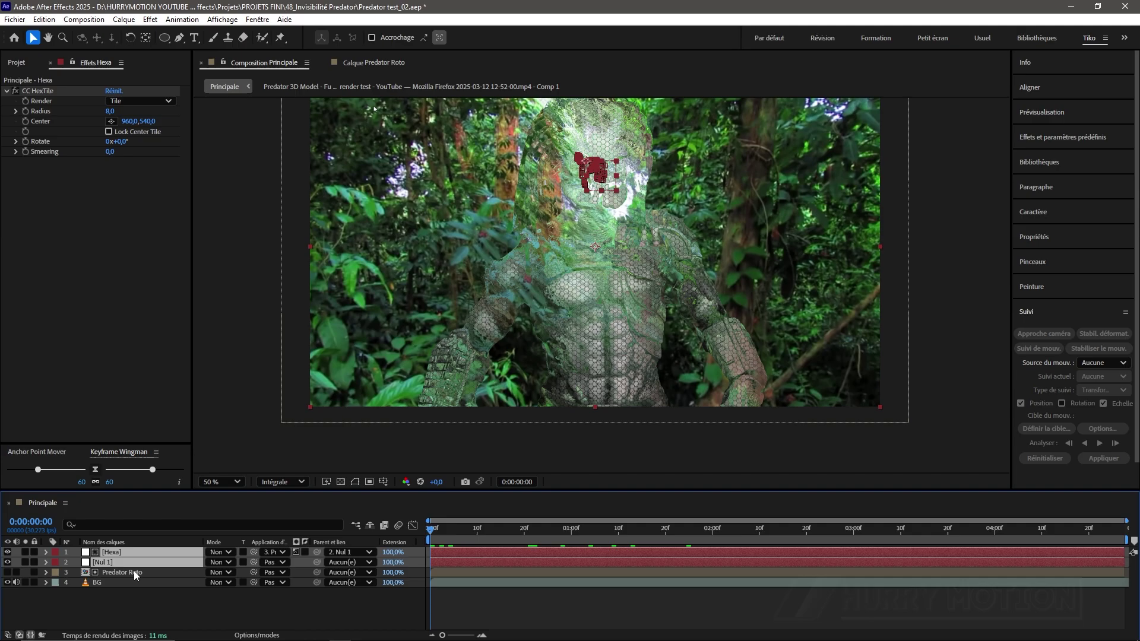
pyautogui.keyDown('ctrl'); pyautogui.click(134, 575); pyautogui.keyUp('ctrl')
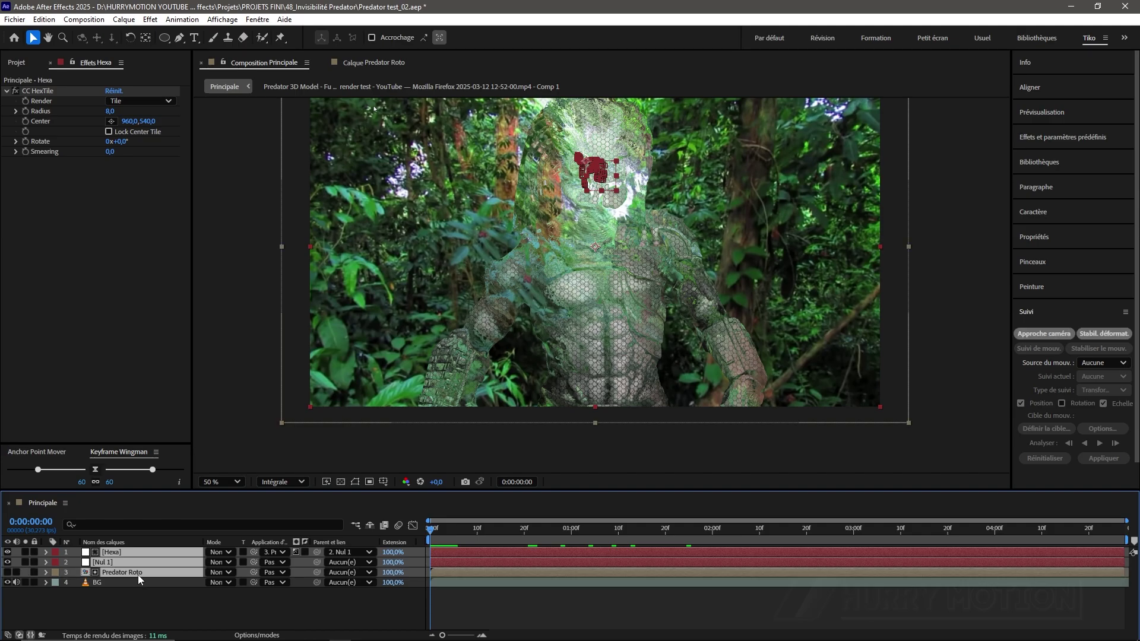
pyautogui.hotkey('ctrl', 'shift', 'c')
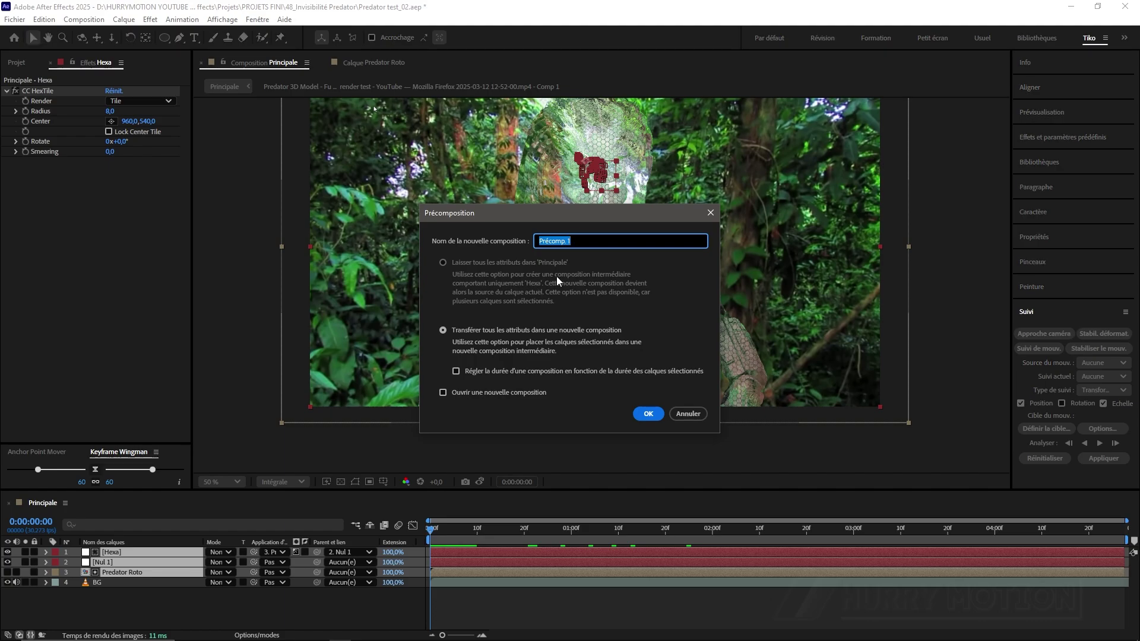
pyautogui.write('Predator HEXA')
pyautogui.click(651, 413)
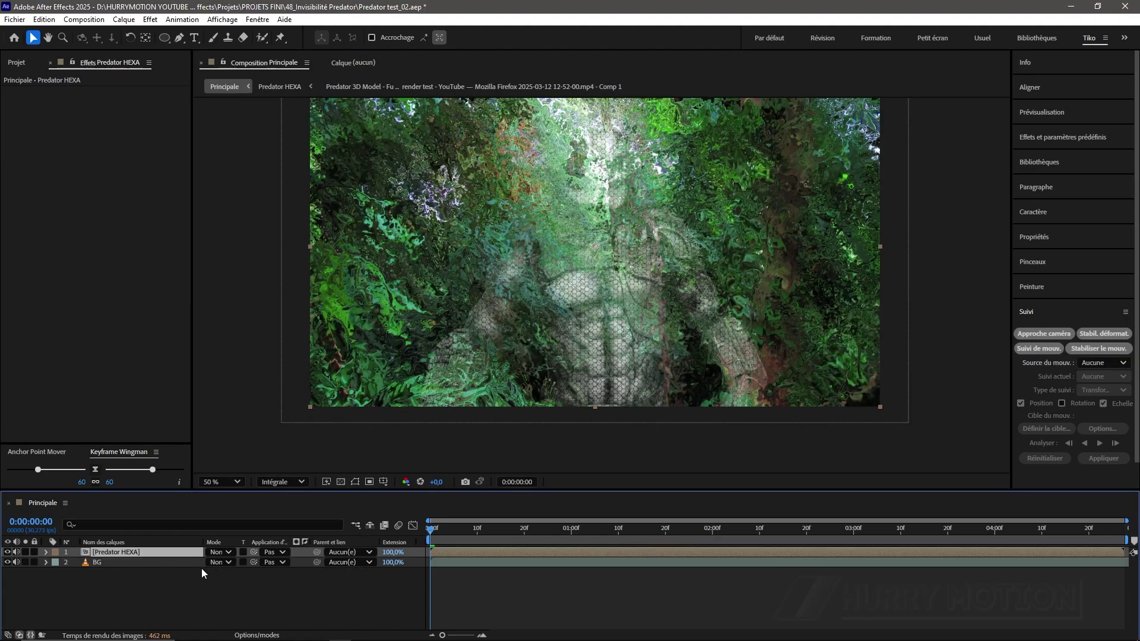
# Hide the Predator HEXA layer and choose it as the reference layer of the BG layer's Dispersion effect.
pyautogui.click(8, 552)
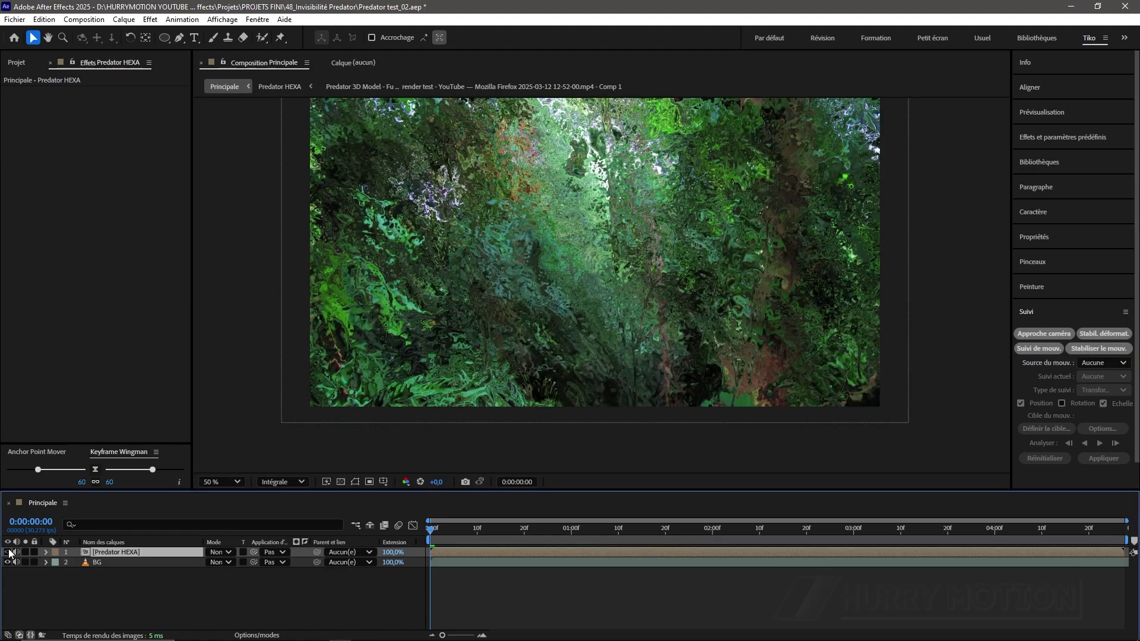
pyautogui.click(143, 562)
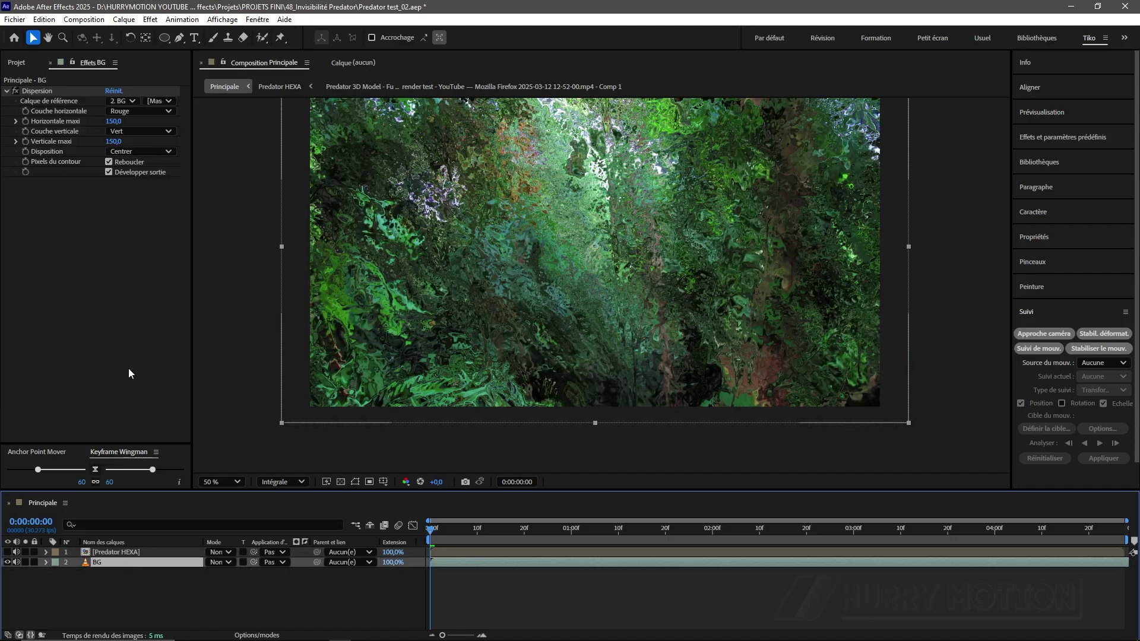
pyautogui.click(122, 101)
pyautogui.click(147, 132)
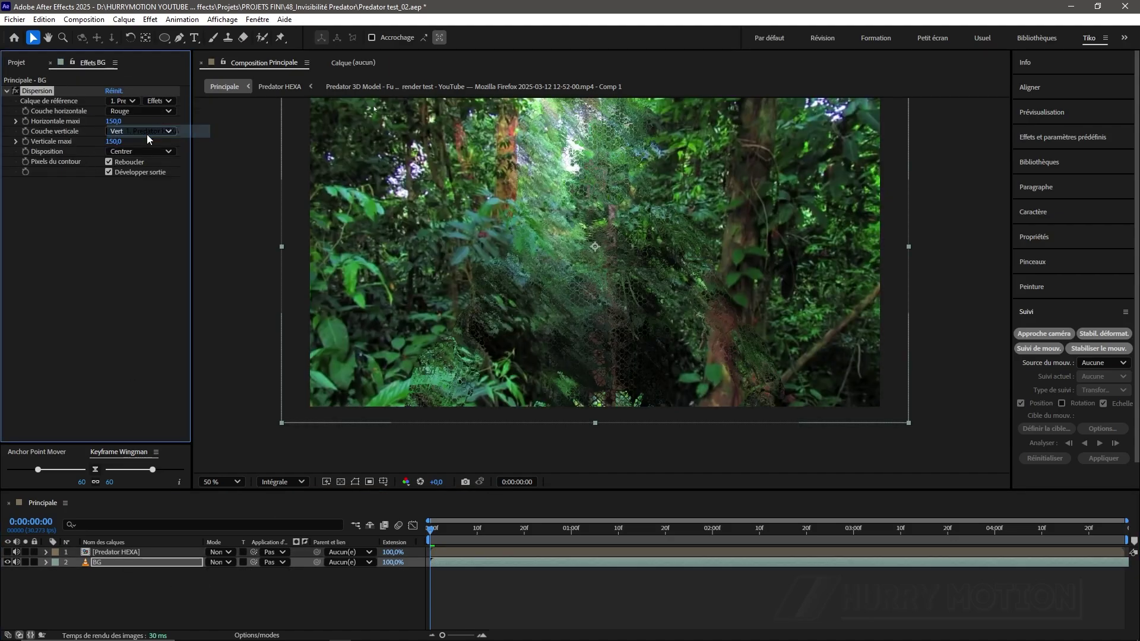
# Preview the hexagonal Dispersion distortion on the rainforest background close up and in full frame, then return to the first frame.
pyautogui.press('.')
pyautogui.press('.')
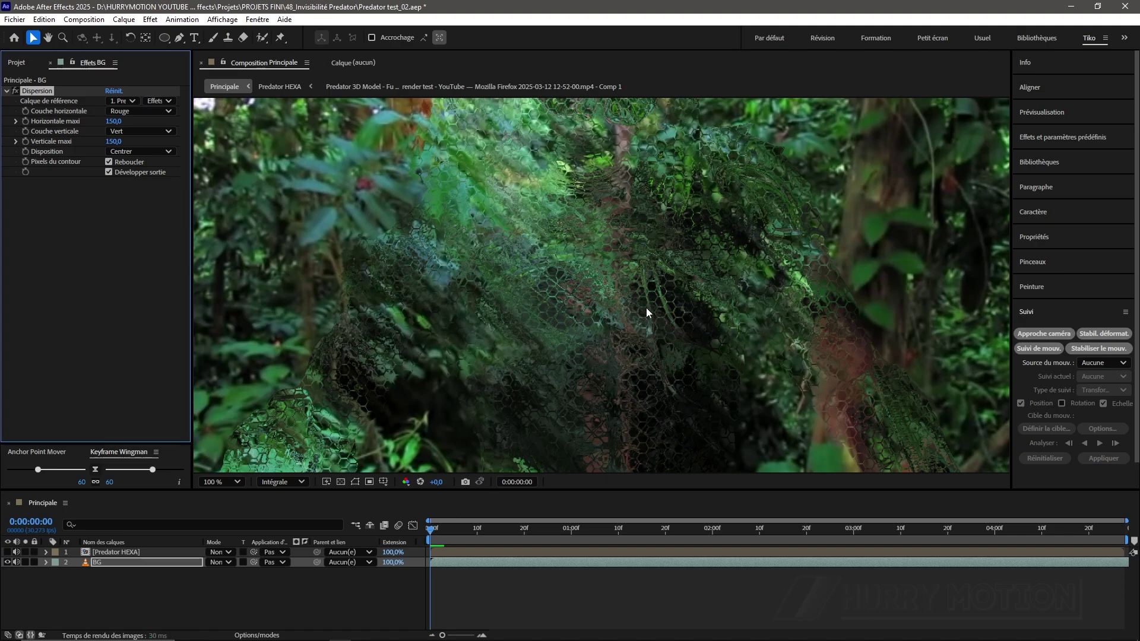
pyautogui.press('space')
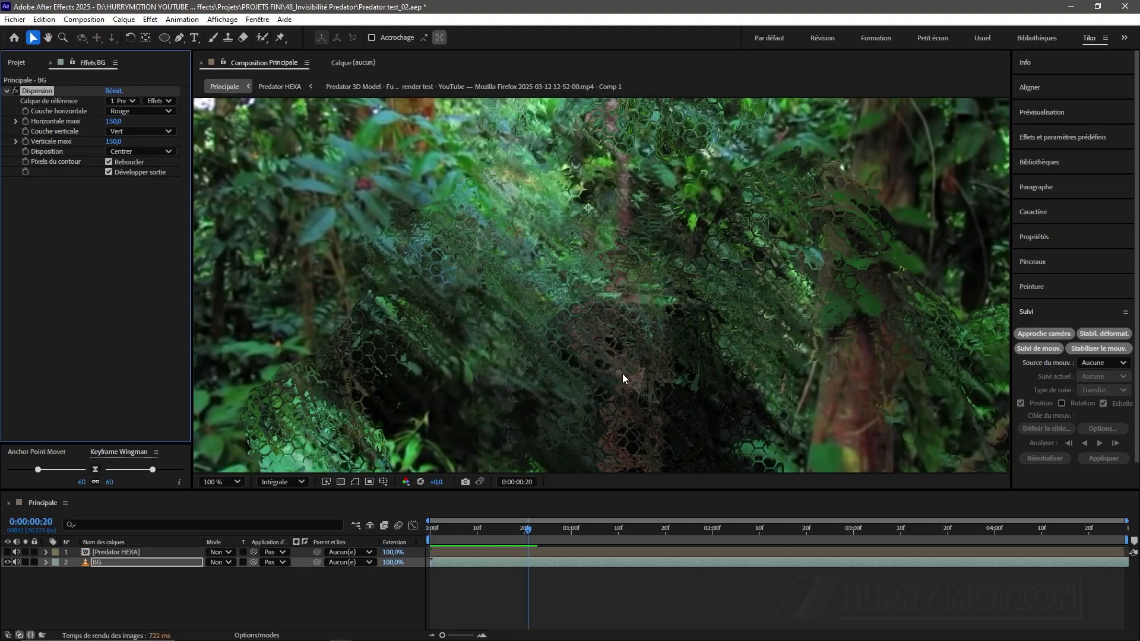
pyautogui.scroll(-2, 622, 373)
pyautogui.click(486, 522)
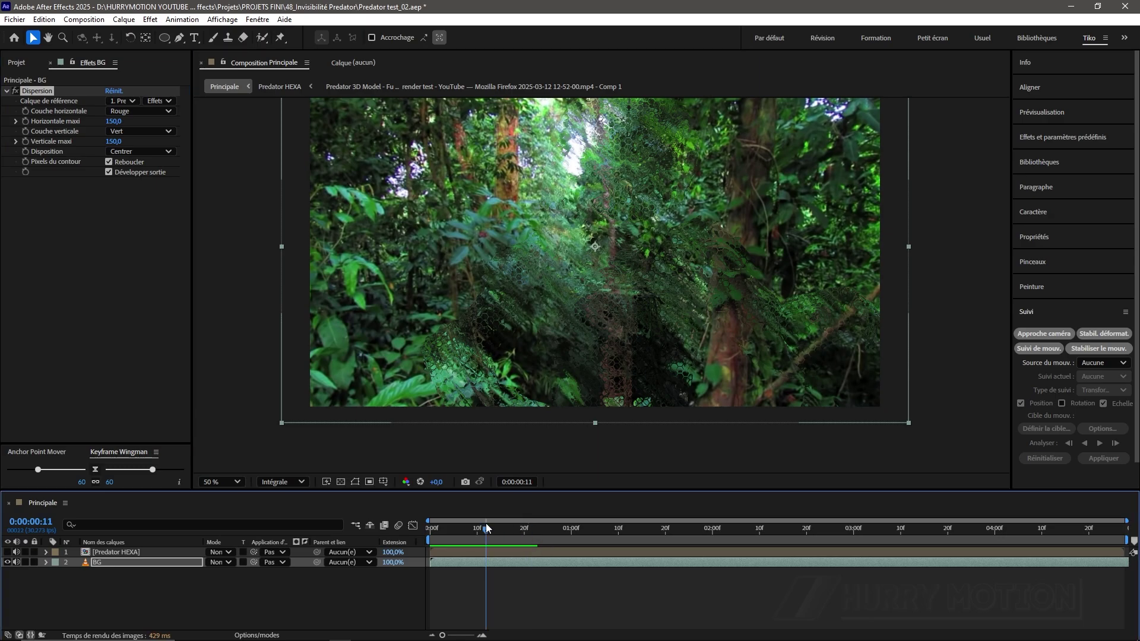
pyautogui.press('space')
pyautogui.press('space')
pyautogui.moveTo(416, 529); pyautogui.dragTo(414, 528)
pyautogui.moveTo(620, 334); pyautogui.dragTo(618, 405)
pyautogui.press('v')
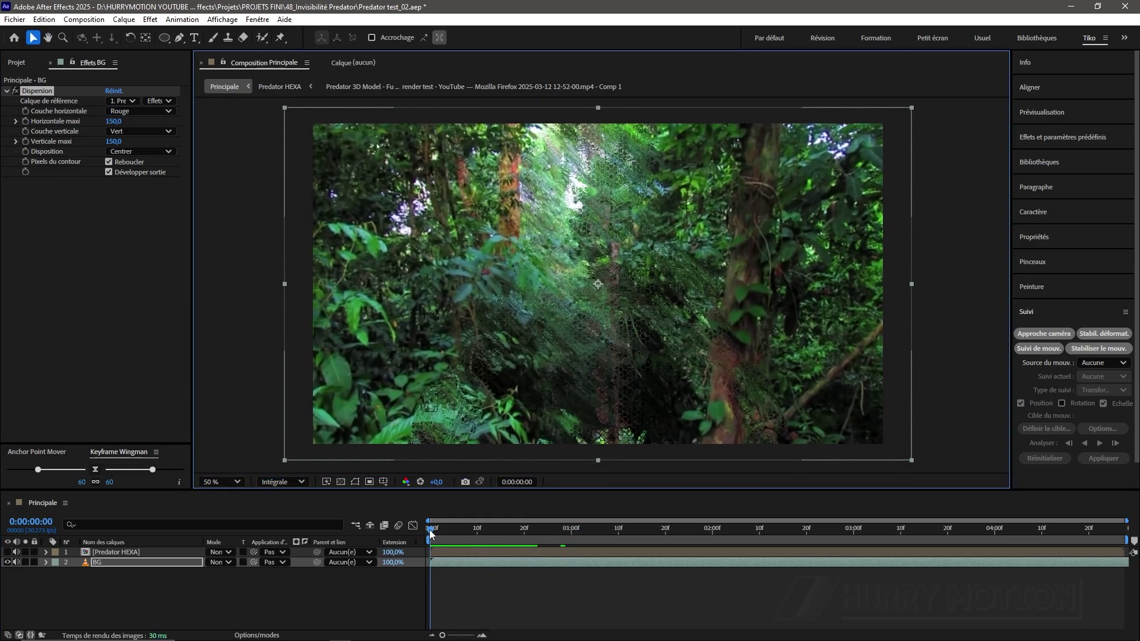
# Create a new 1920 x 1080 composition named Matte de transition.
pyautogui.moveTo(432, 531)
pyautogui.mouseDown()
pyautogui.moveTo(529, 540)
pyautogui.moveTo(430, 528)
pyautogui.mouseUp()
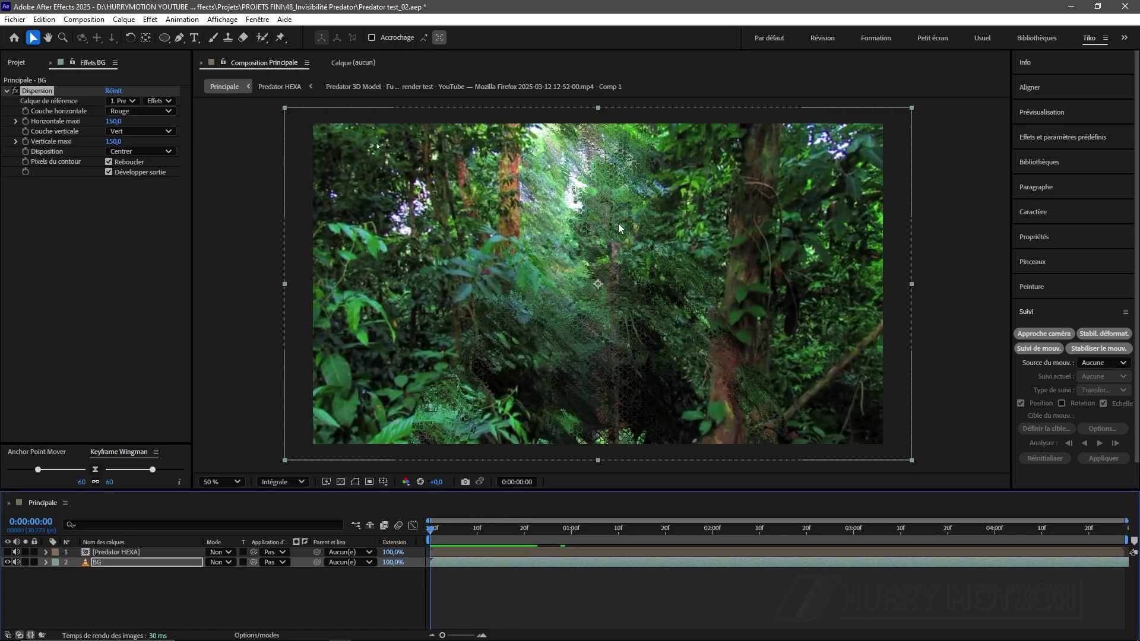
pyautogui.click(70, 315)
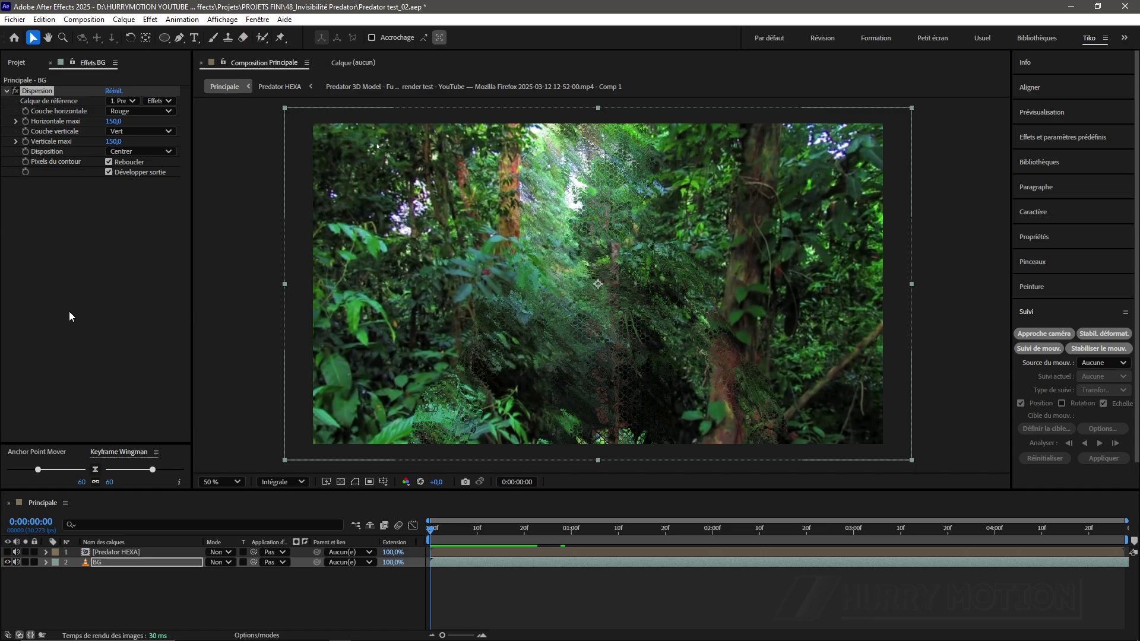
pyautogui.click(17, 62)
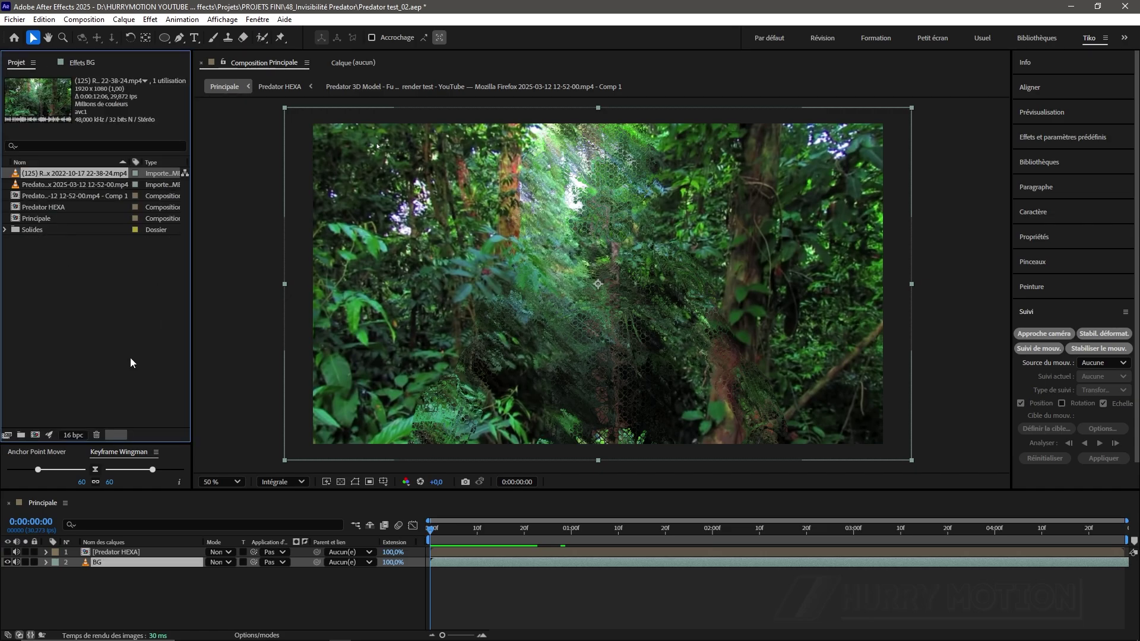
pyautogui.click(35, 435)
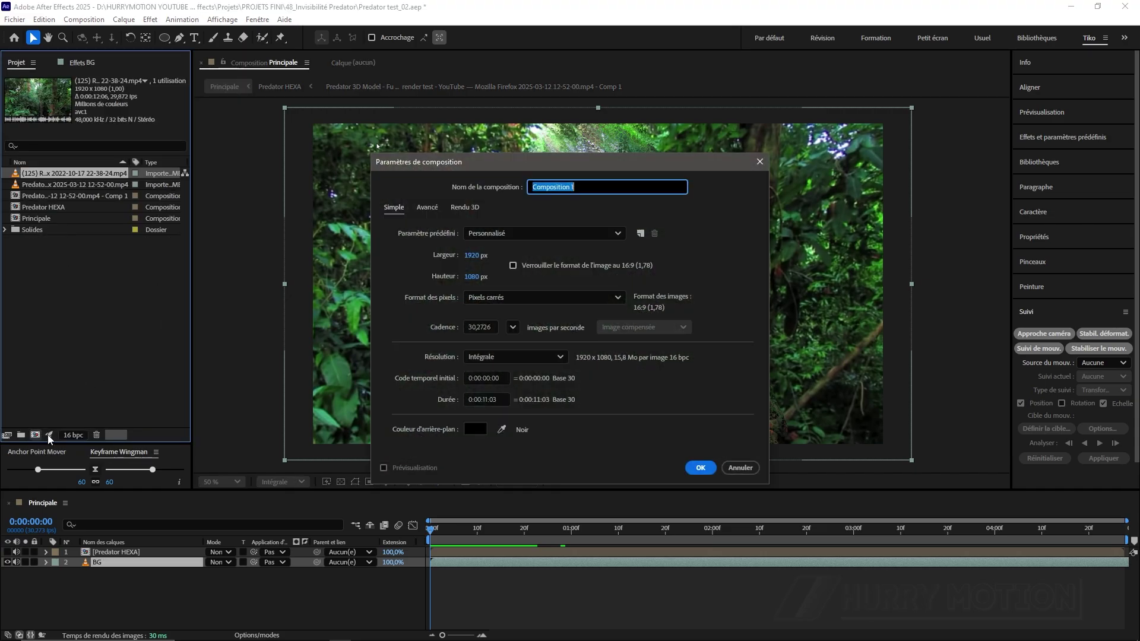
pyautogui.write('Matte de transition')
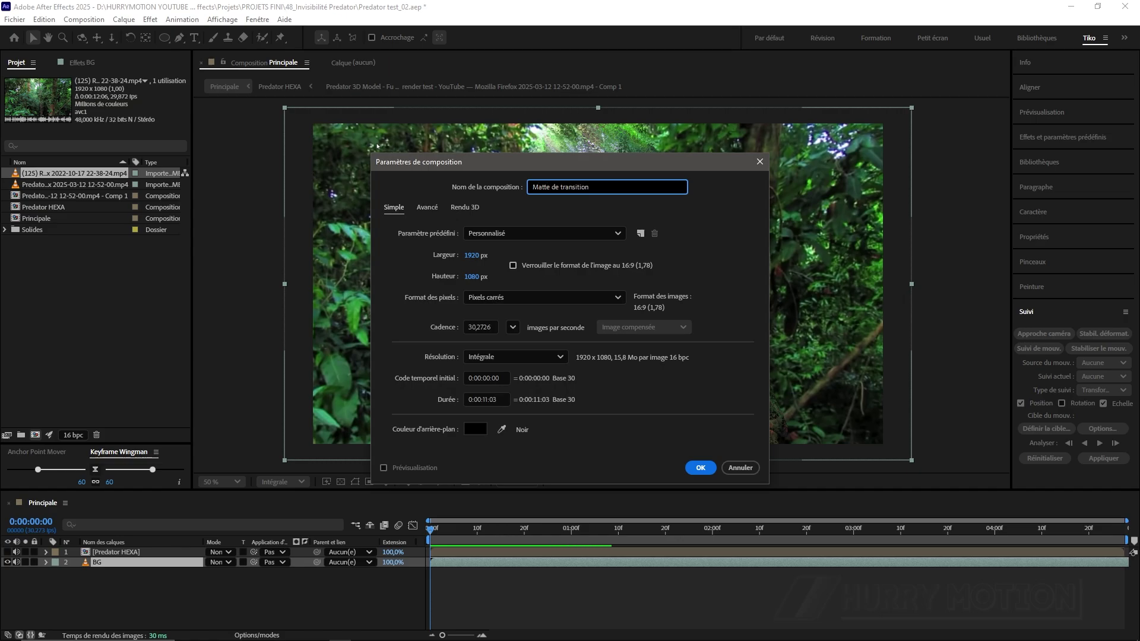
pyautogui.click(699, 469)
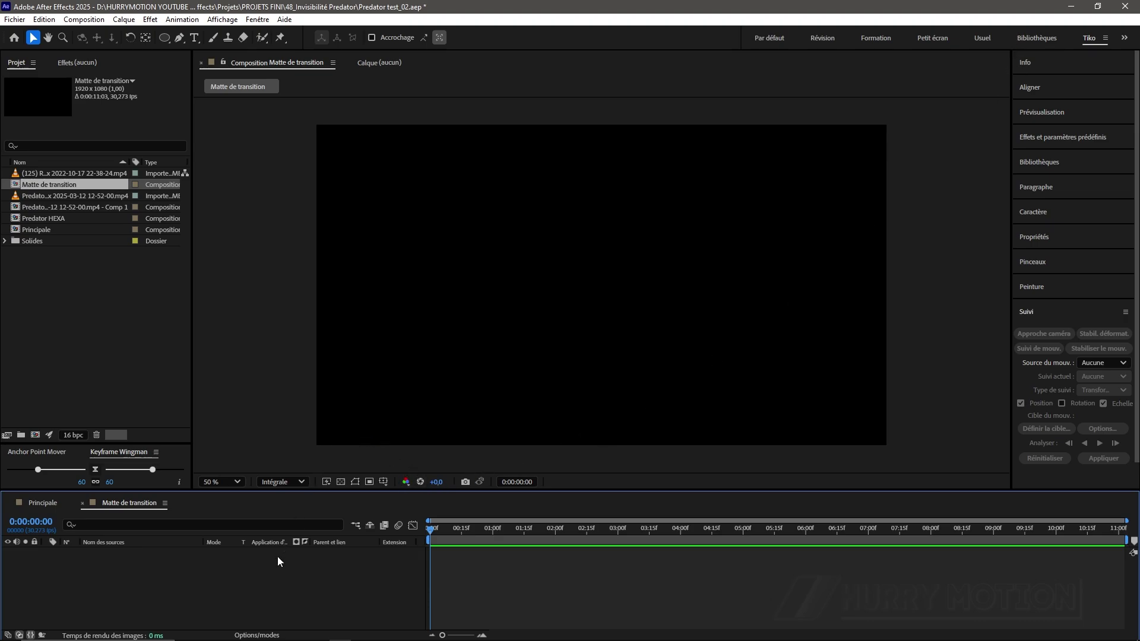
# Add a white 1920 x 1080 solid named Burn and apply the CC Burn Film effect to it.
pyautogui.hotkey('ctrl', 'y')
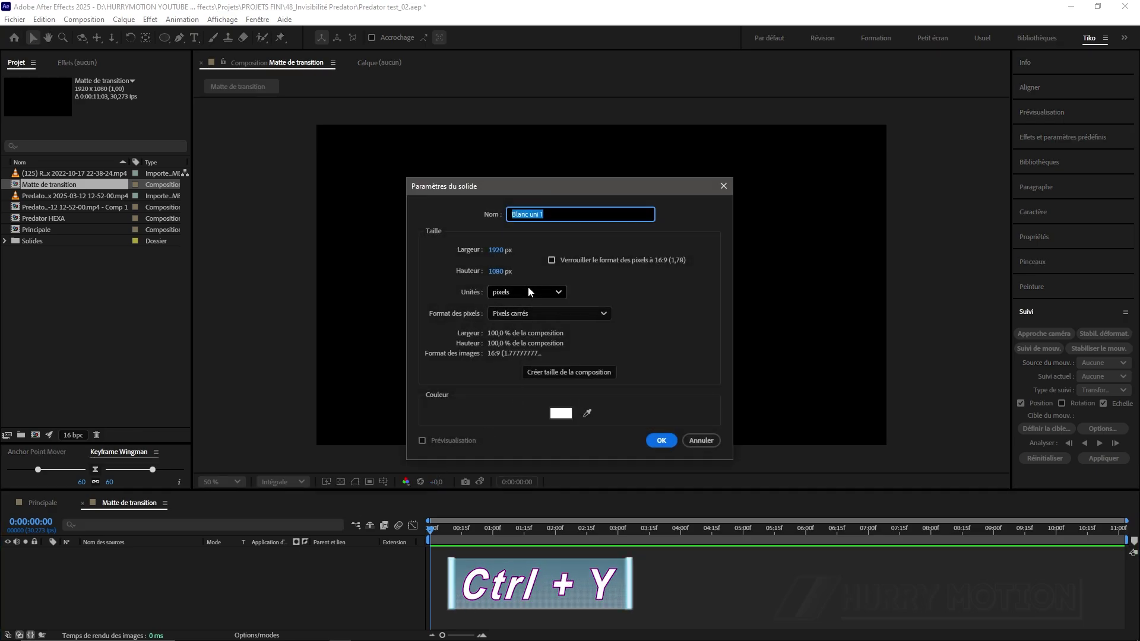
pyautogui.write('Burn')
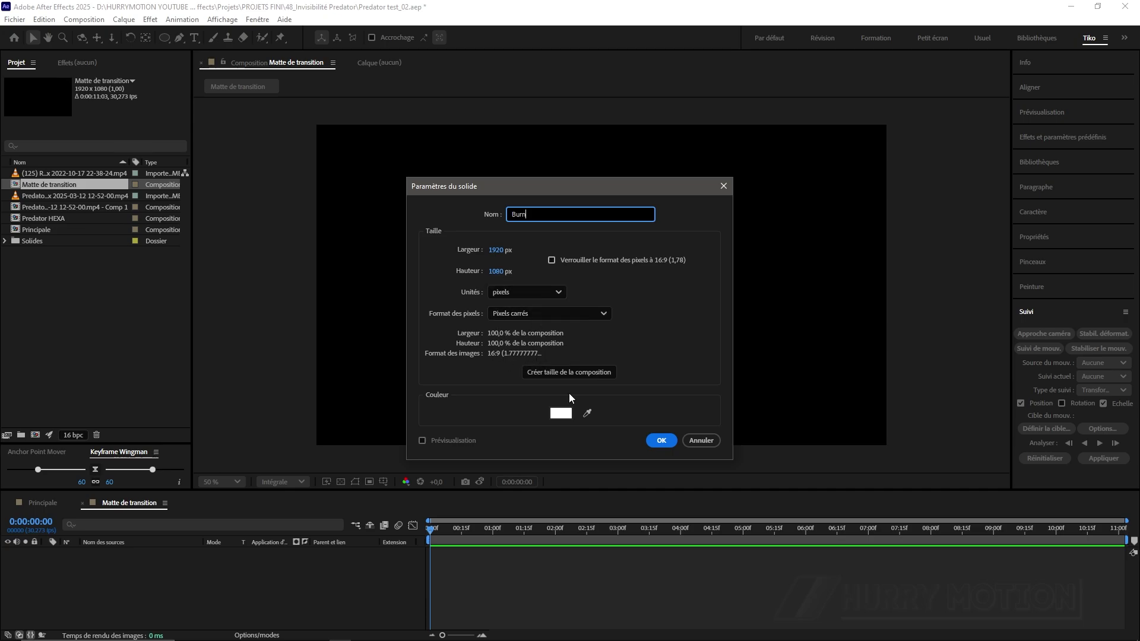
pyautogui.click(648, 440)
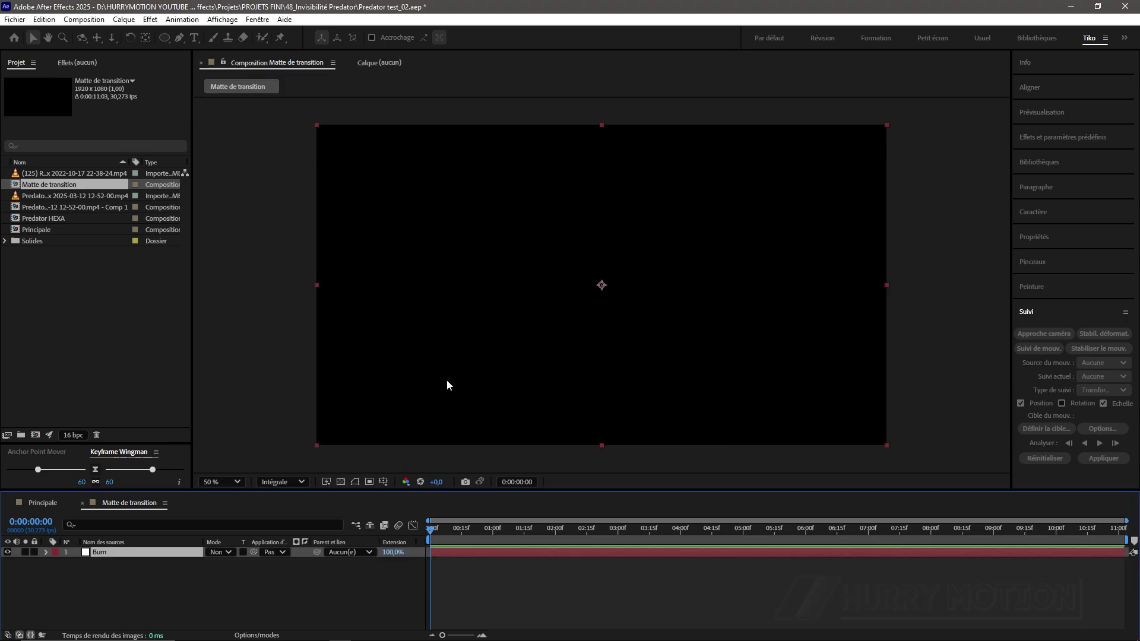
pyautogui.click(80, 64)
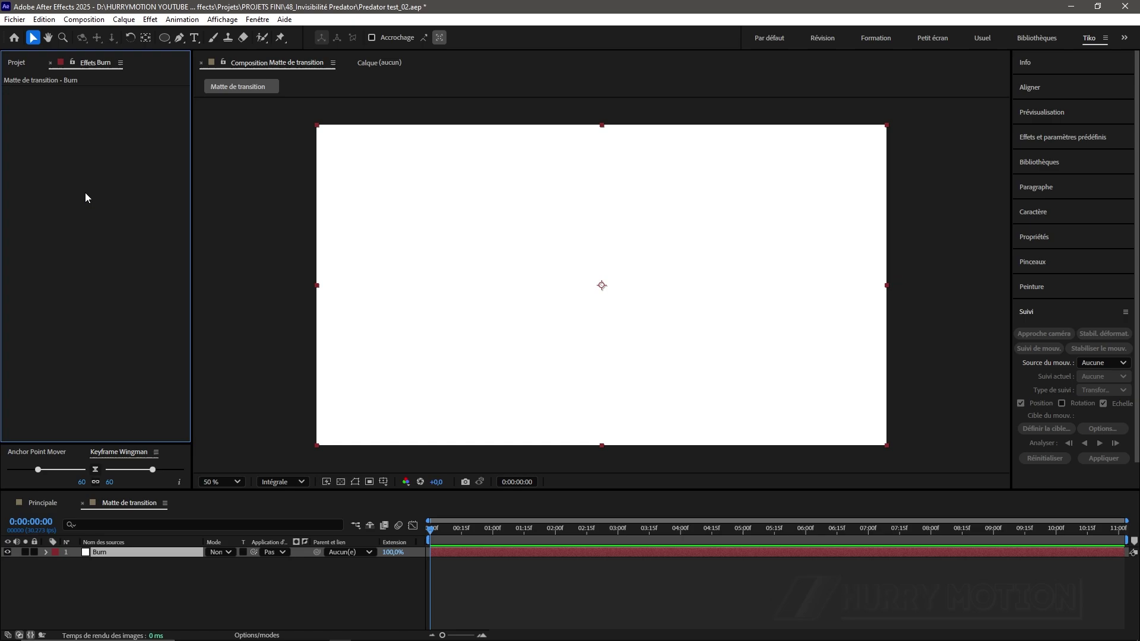
pyautogui.hotkey('ctrl', 'space')
pyautogui.write('bur')
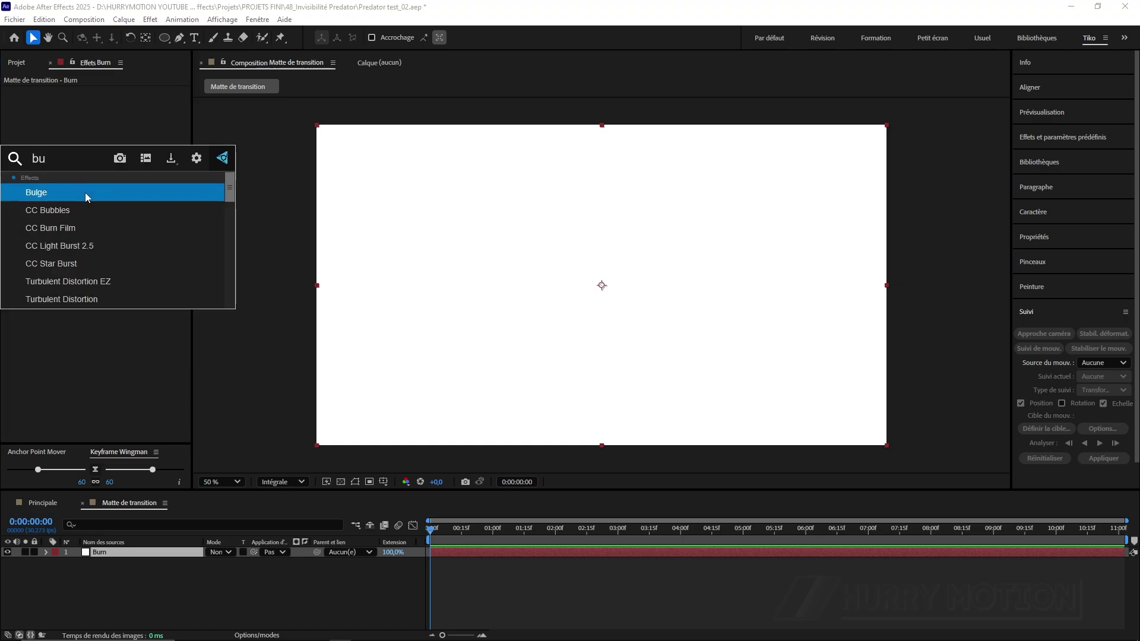
pyautogui.click(63, 196)
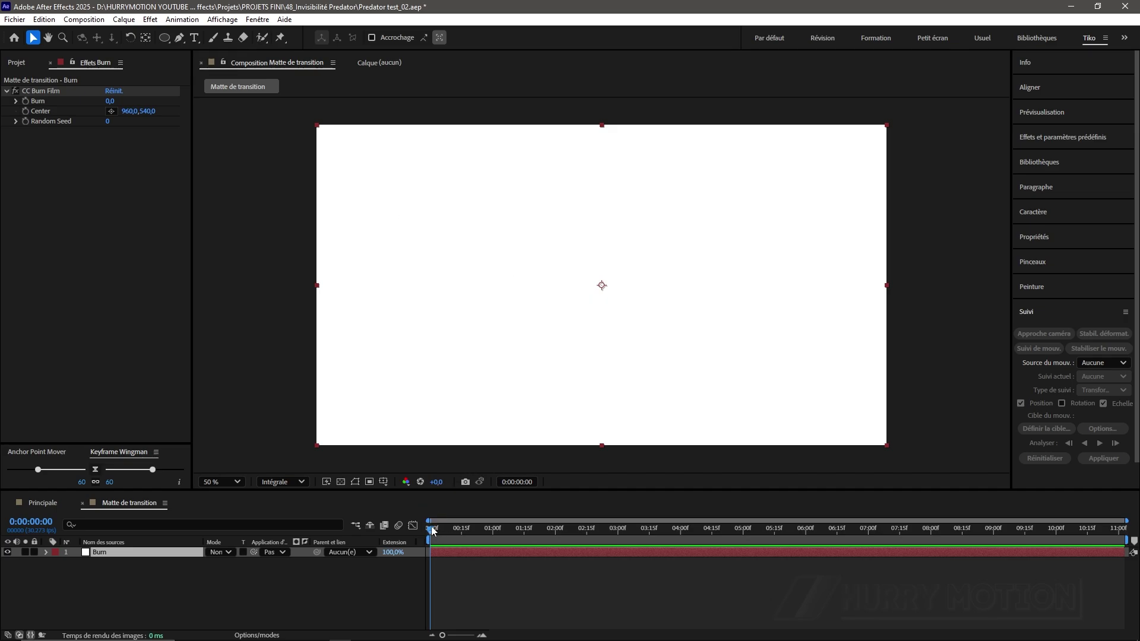
pyautogui.moveTo(432, 530); pyautogui.dragTo(557, 545)
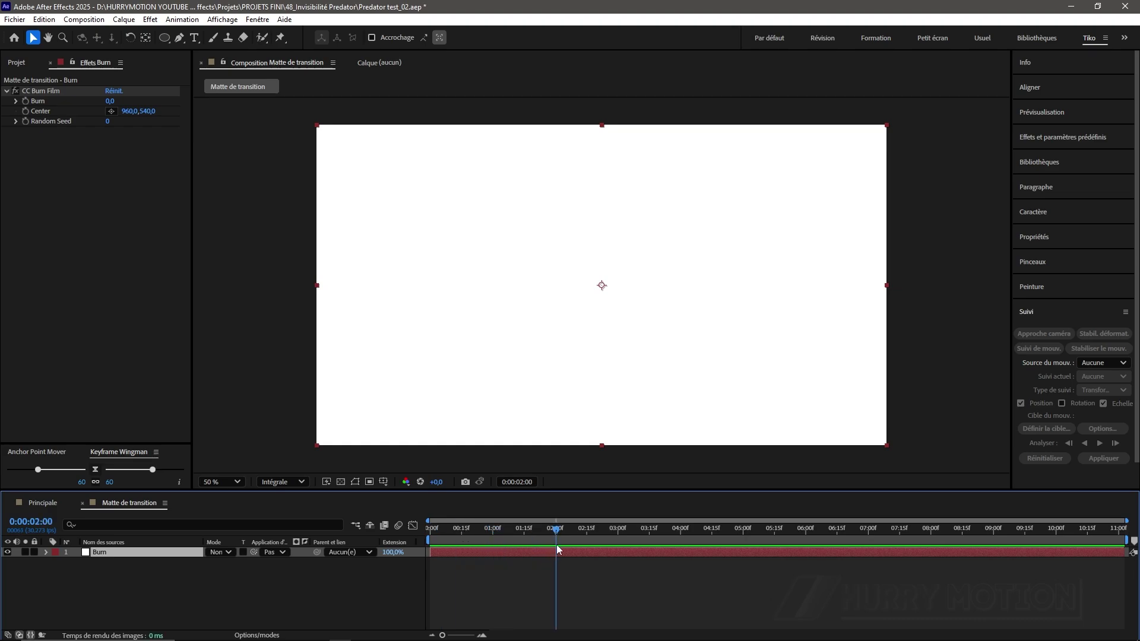
pyautogui.click(25, 101)
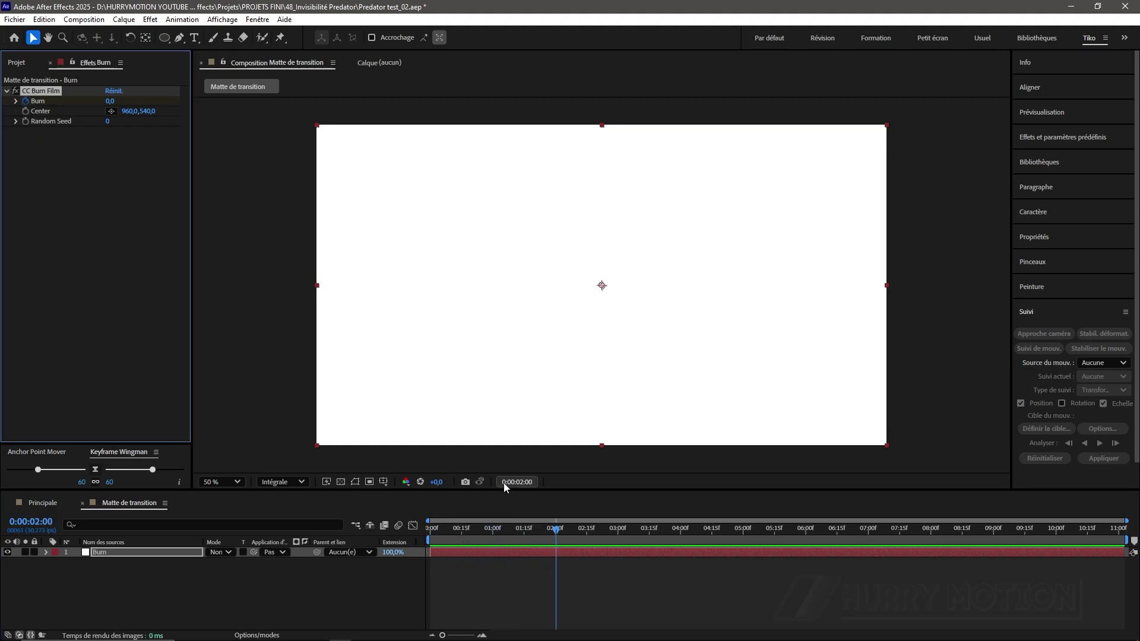
pyautogui.moveTo(689, 536); pyautogui.dragTo(635, 551)
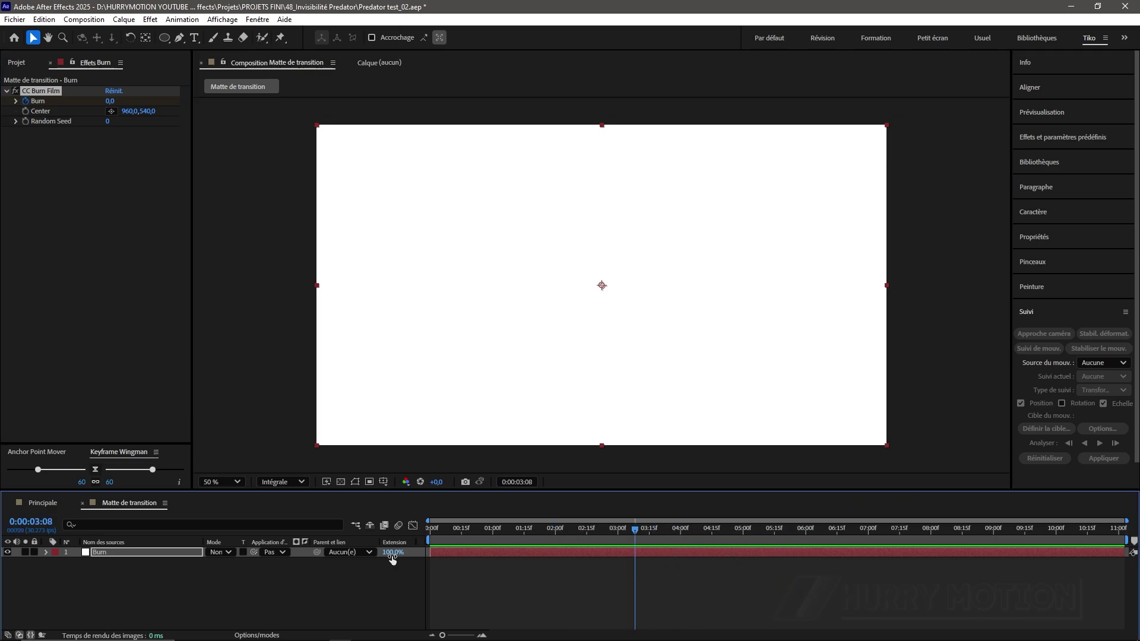
pyautogui.click(25, 101)
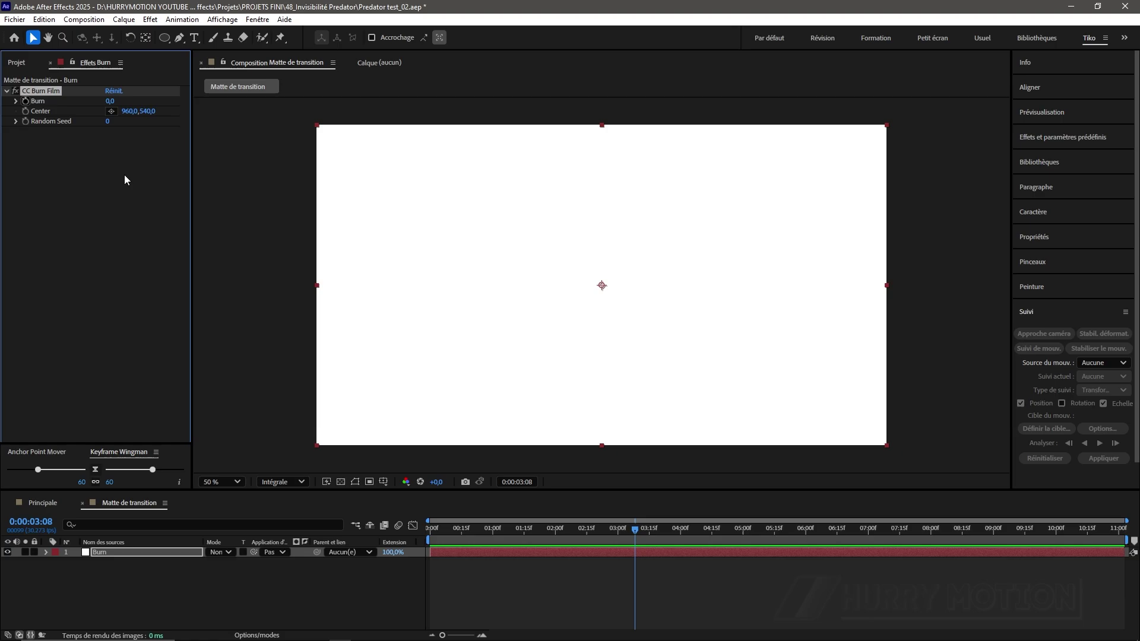
pyautogui.moveTo(635, 529); pyautogui.dragTo(556, 528)
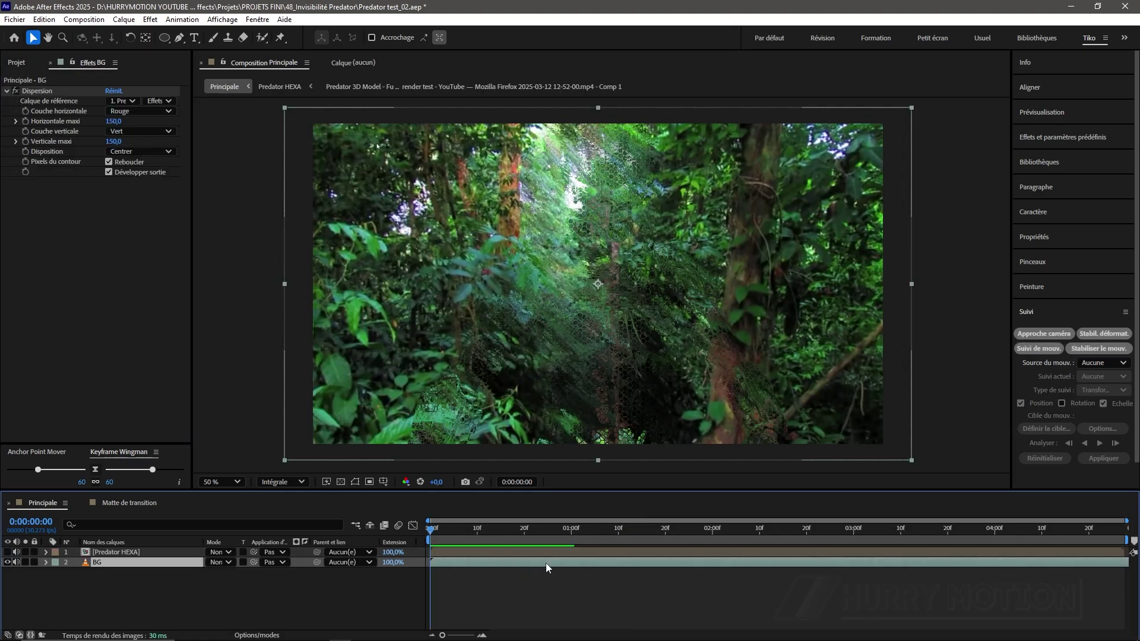
# Play back the distortion in the Principale composition and check that composition's duration in its settings.
pyautogui.press('space')
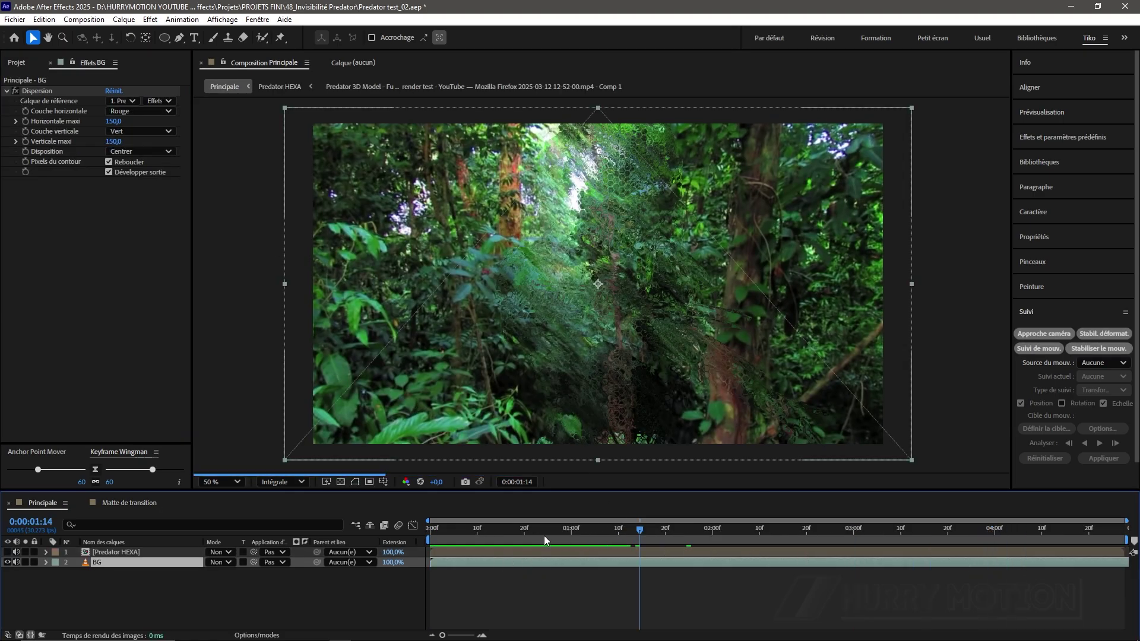
pyautogui.press('space')
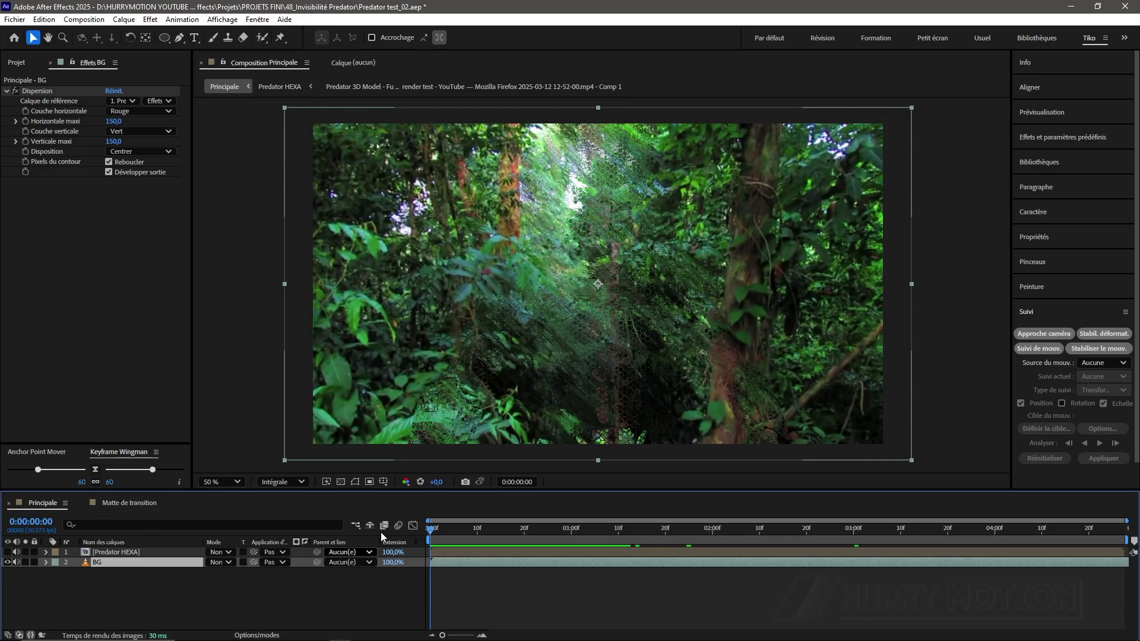
pyautogui.hotkey('ctrl', 'k')
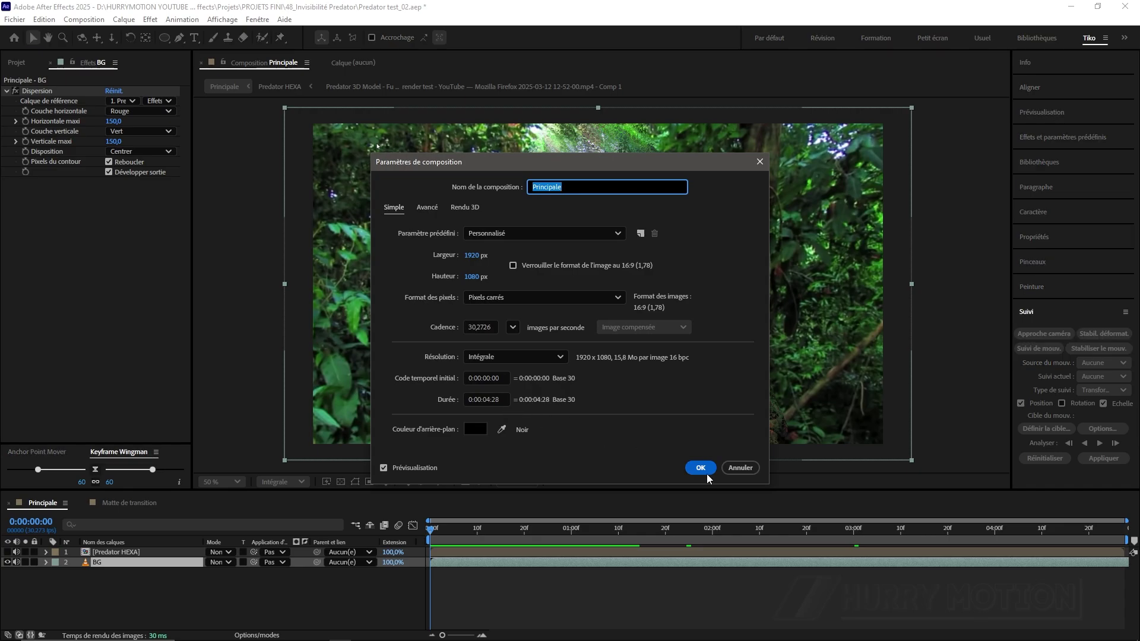
pyautogui.click(735, 469)
# Set the duration of the Matte de transition composition to 0:00:04:28.
pyautogui.click(131, 503)
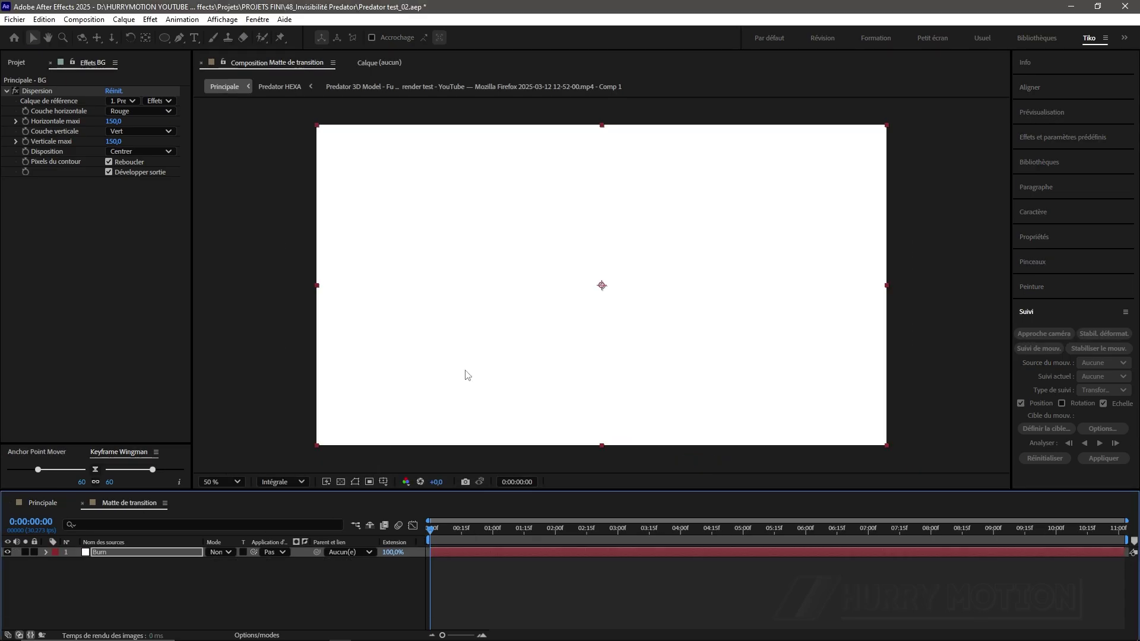
pyautogui.hotkey('ctrl', 'k')
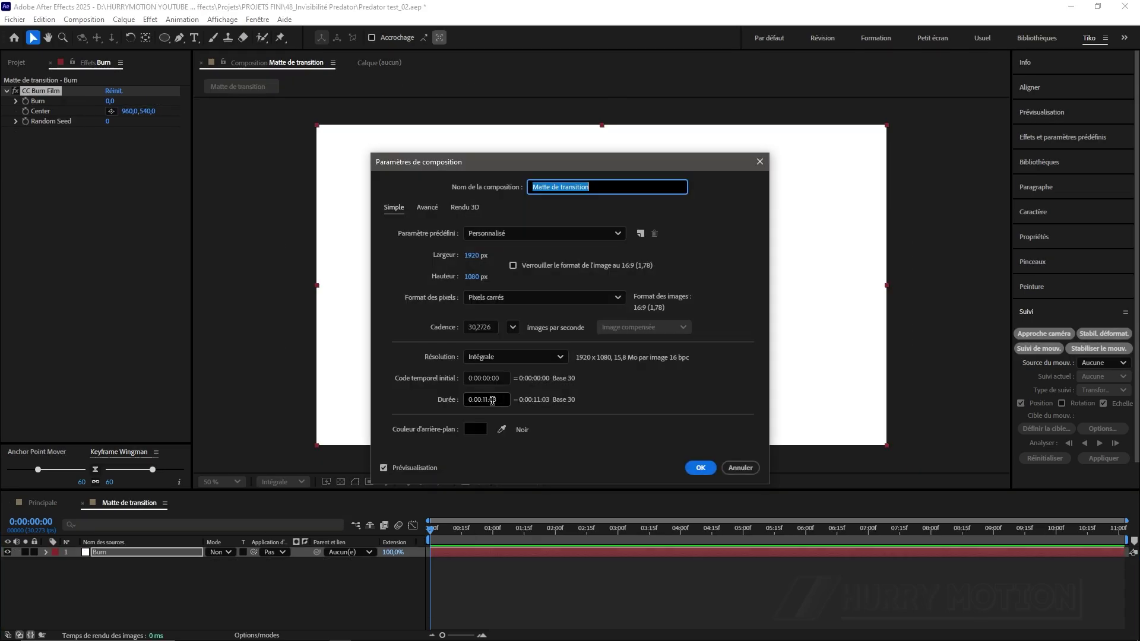
pyautogui.click(486, 399)
pyautogui.write('428')
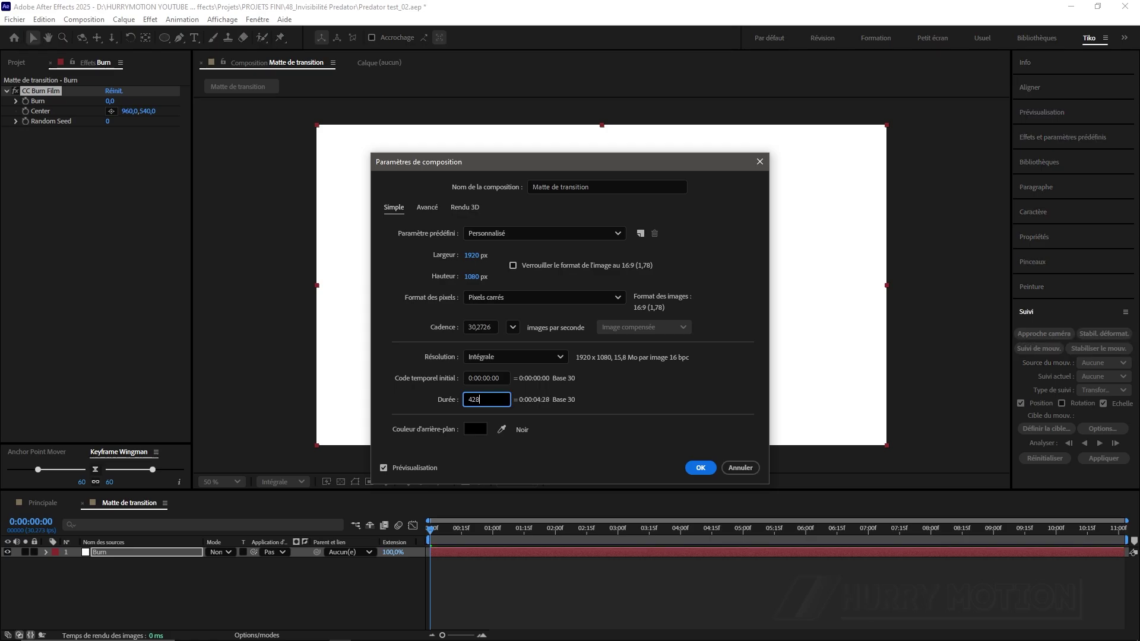
pyautogui.click(701, 468)
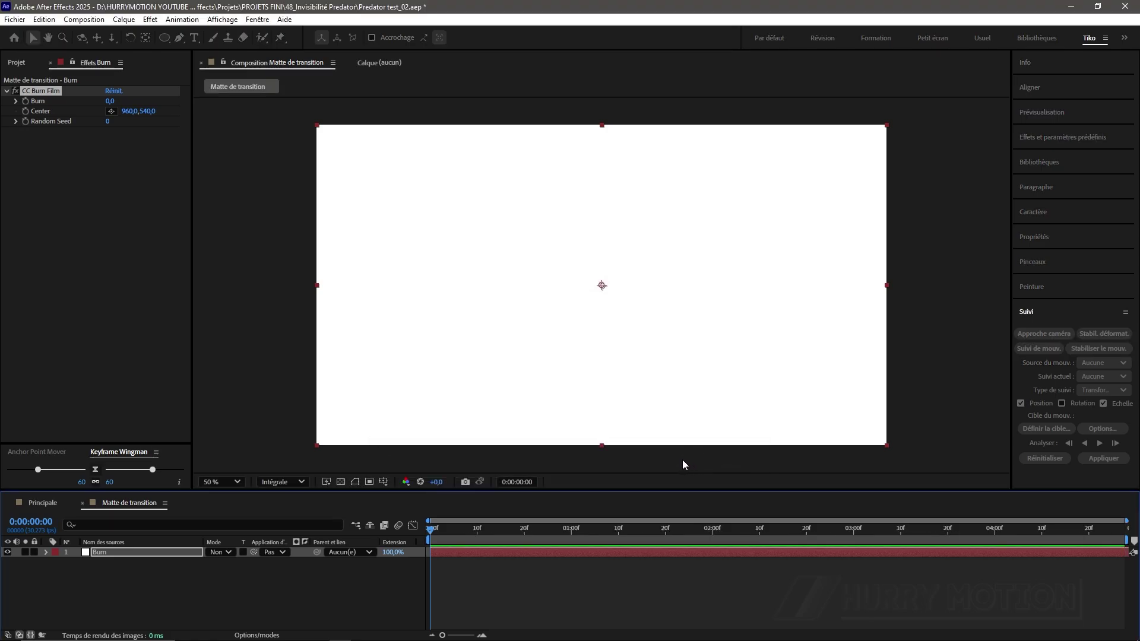
# Keyframe CC Burn Film's Burn from 0 at 0:00:00:29 to 83 at 0:00:03:00.
pyautogui.moveTo(494, 529); pyautogui.dragTo(573, 553)
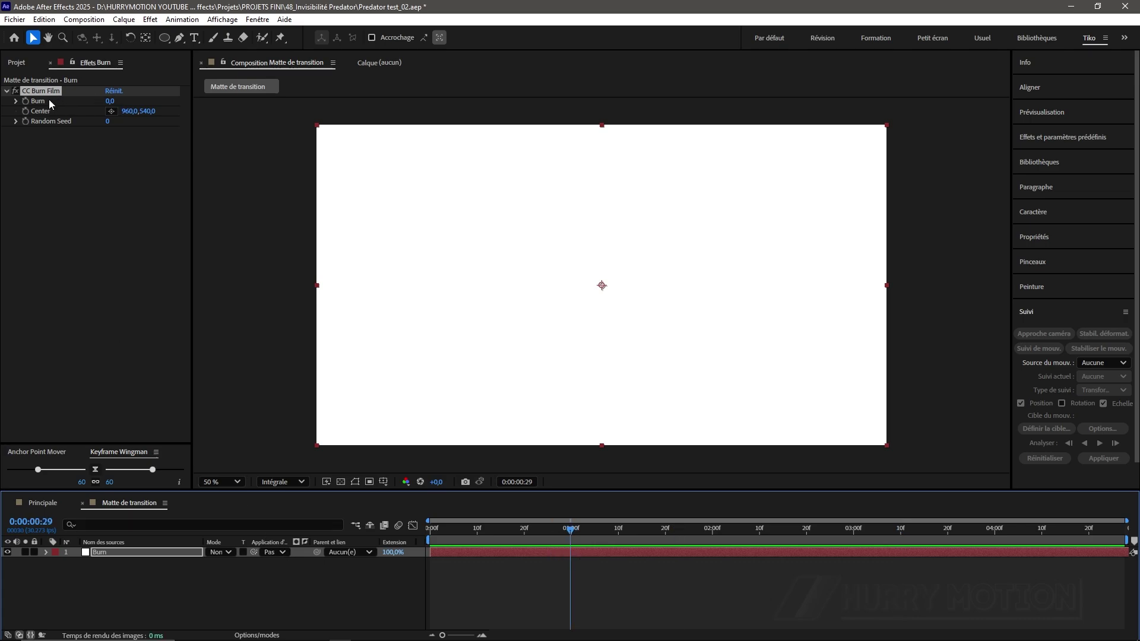
pyautogui.click(26, 101)
pyautogui.moveTo(772, 552); pyautogui.dragTo(857, 559)
pyautogui.moveTo(109, 104); pyautogui.dragTo(161, 105)
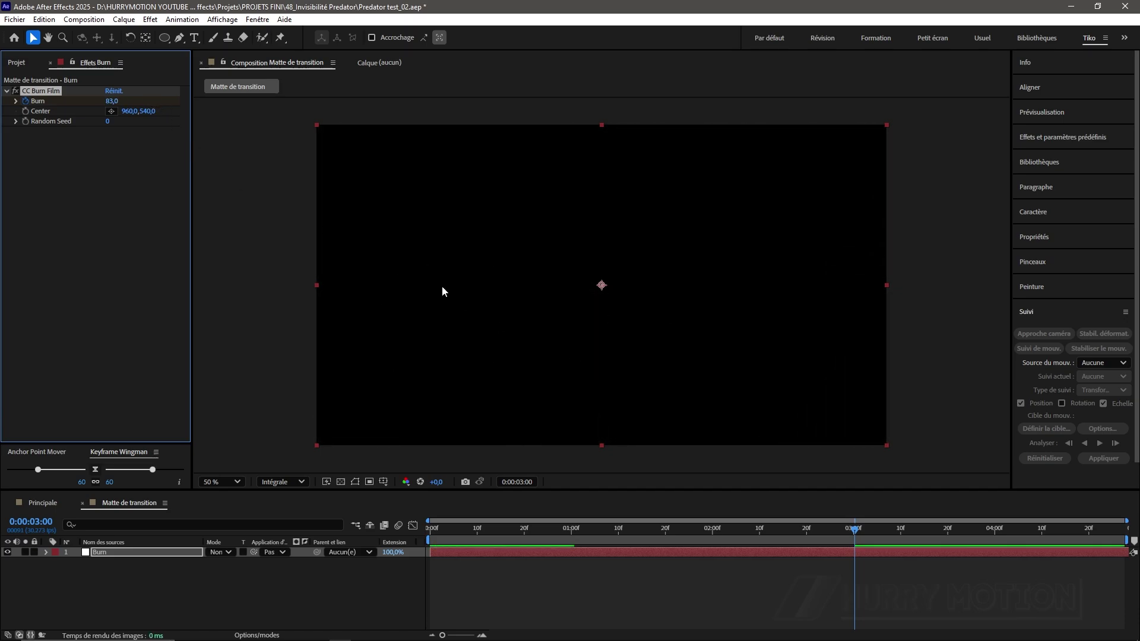
# Scrub through the burn animation around 0:00:02:14 and show the transparency grid to examine the burned areas.
pyautogui.moveTo(722, 525)
pyautogui.mouseDown()
pyautogui.moveTo(628, 516)
pyautogui.moveTo(779, 520)
pyautogui.mouseUp()
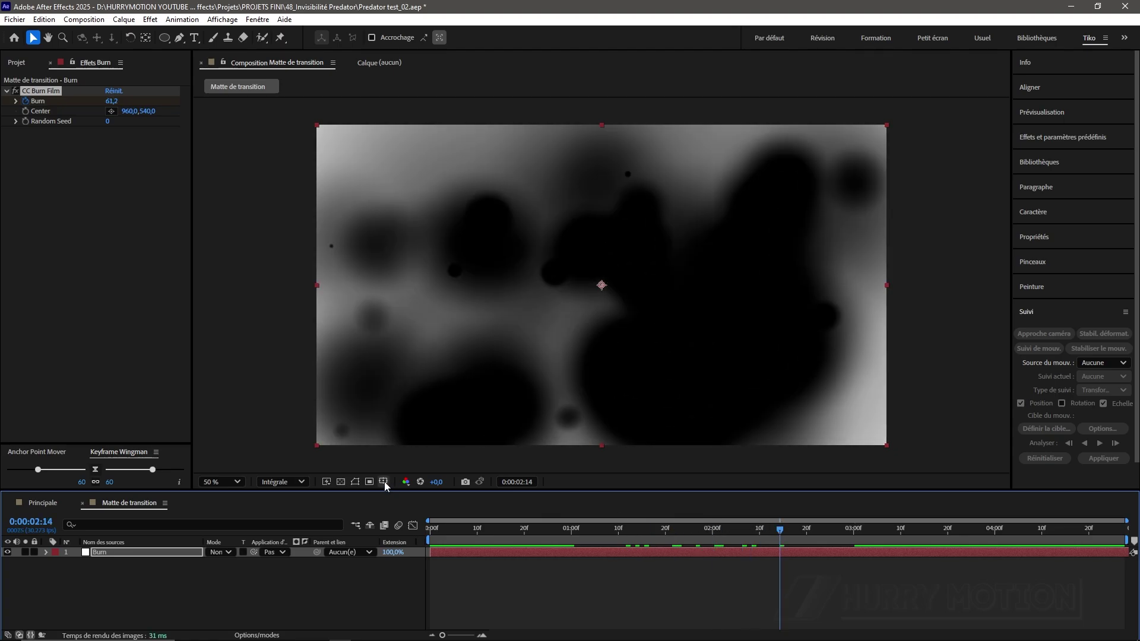
pyautogui.click(341, 481)
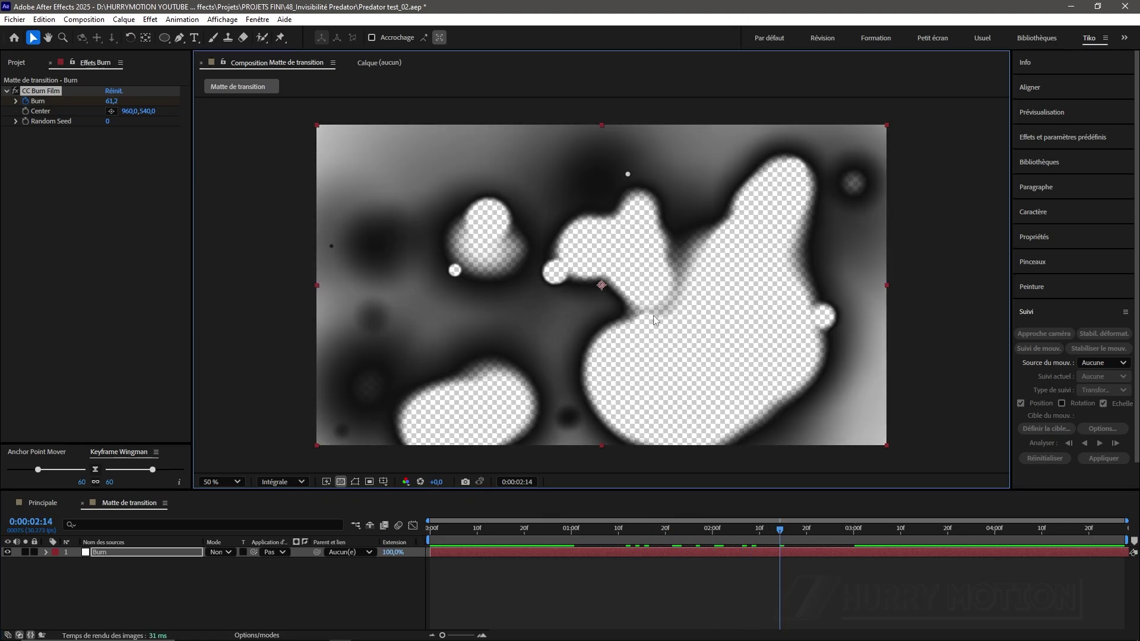
pyautogui.moveTo(782, 532)
pyautogui.mouseDown()
pyautogui.moveTo(825, 537)
pyautogui.moveTo(800, 539)
pyautogui.mouseUp()
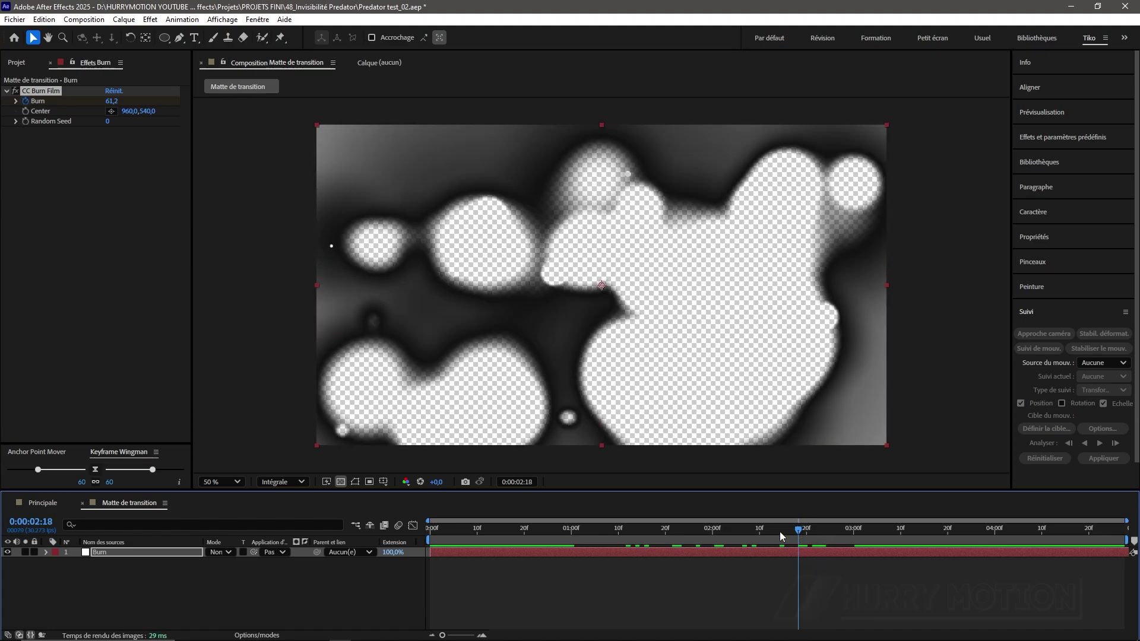
# Apply the Composite uni effect to the Burn layer with its colour set to black (000000), and scrub to check the matte.
pyautogui.click(132, 257)
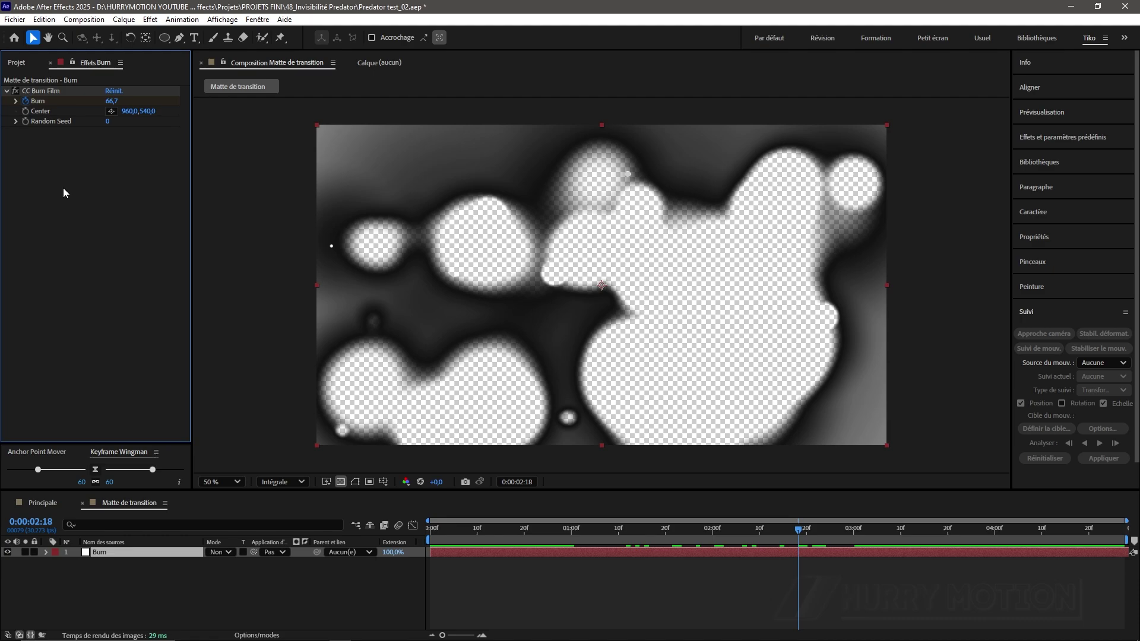
pyautogui.hotkey('ctrl', 'space')
pyautogui.write('com')
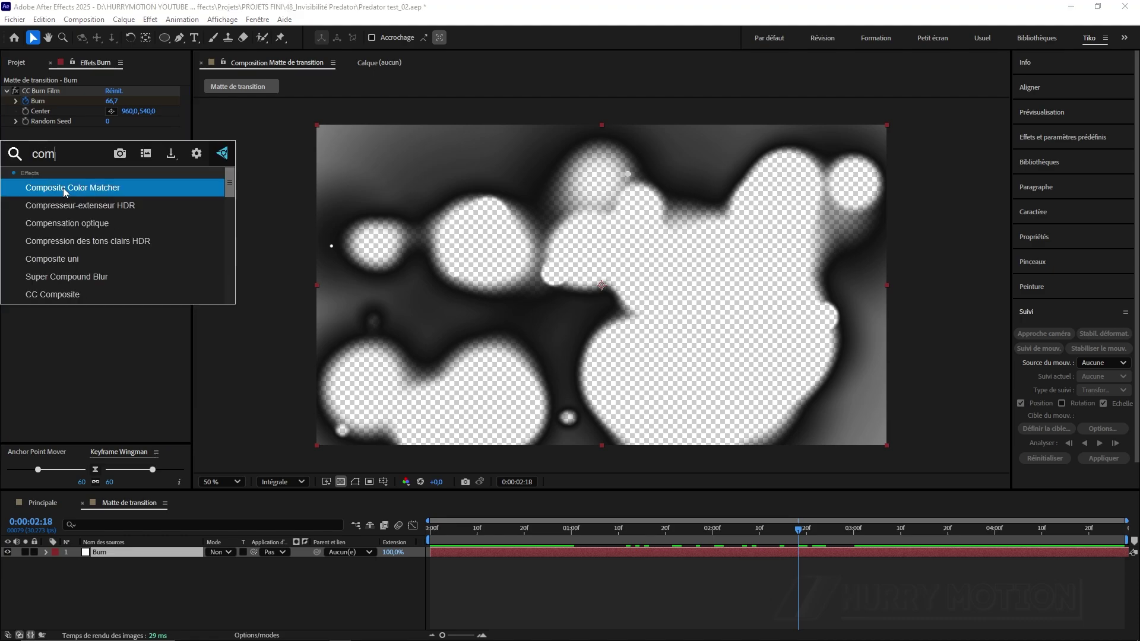
pyautogui.click(78, 258)
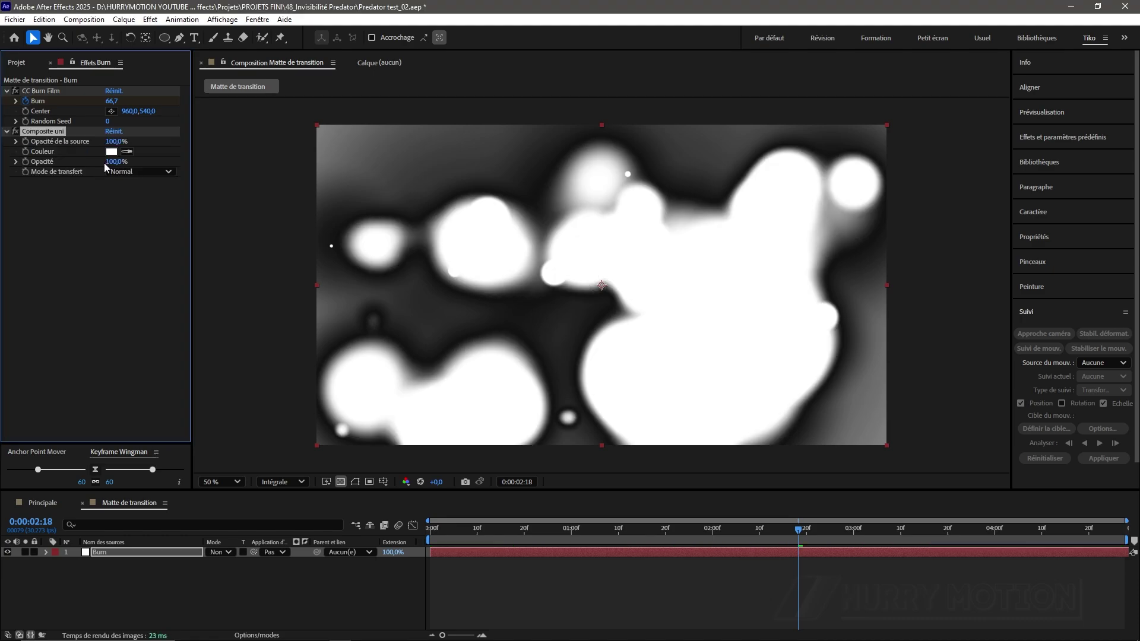
pyautogui.click(110, 152)
pyautogui.moveTo(435, 333); pyautogui.dragTo(415, 408)
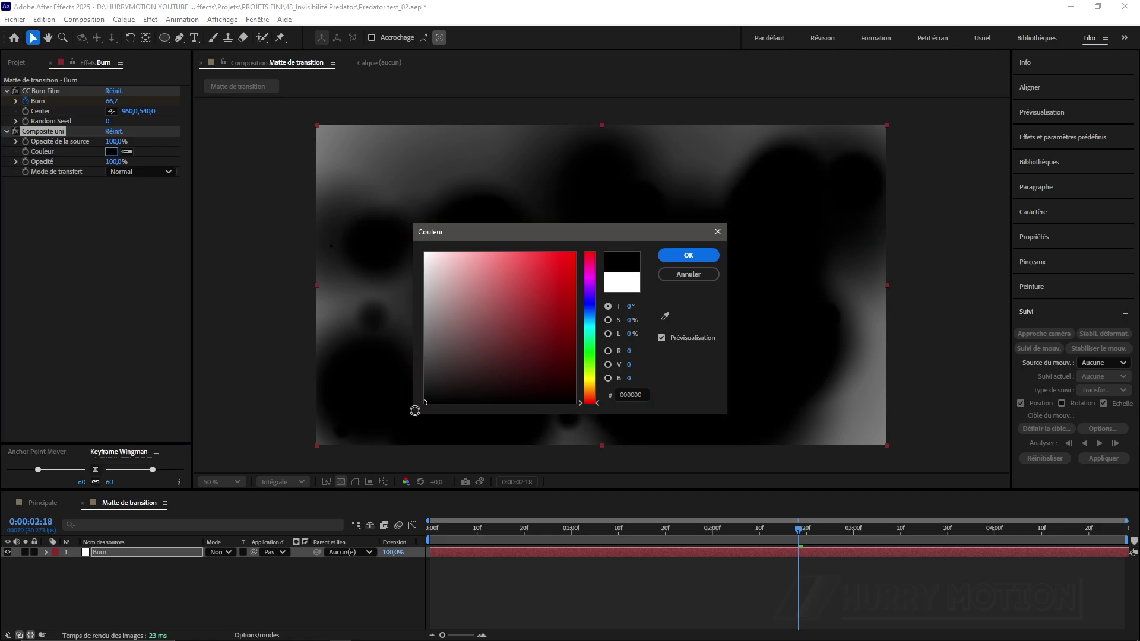
pyautogui.click(675, 261)
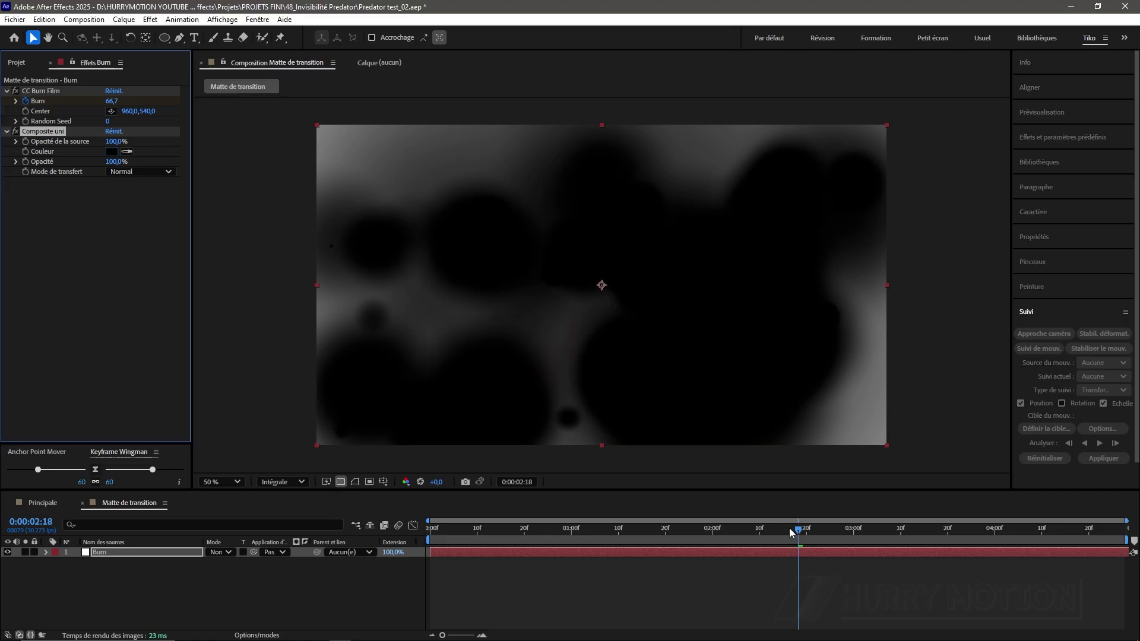
pyautogui.moveTo(791, 530)
pyautogui.mouseDown()
pyautogui.moveTo(809, 535)
pyautogui.moveTo(780, 533)
pyautogui.mouseUp()
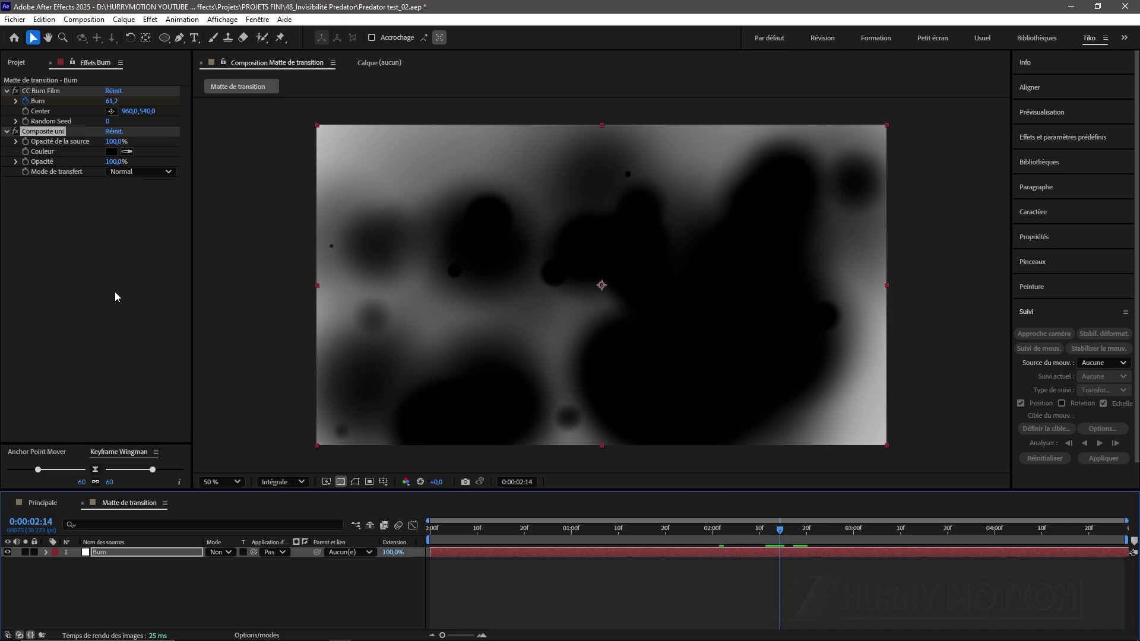
# Set CC Burn Film's Random Seed to 70 on the Burn layer and scrub around 0:00:02:14 to check the burn pattern.
pyautogui.click(8, 131)
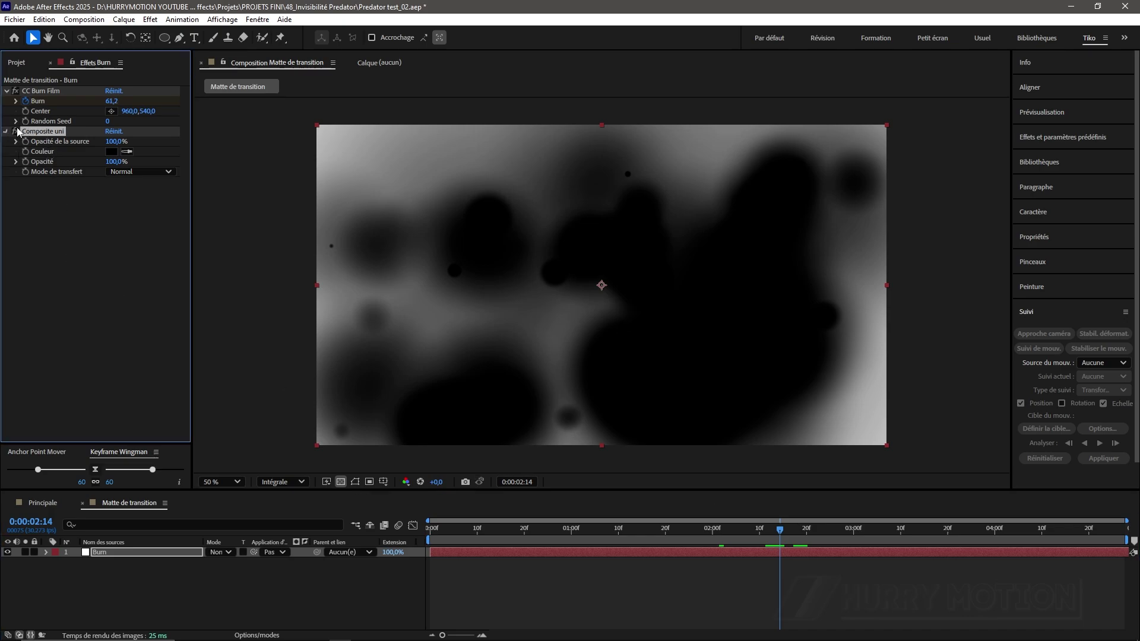
pyautogui.moveTo(108, 121); pyautogui.dragTo(112, 123)
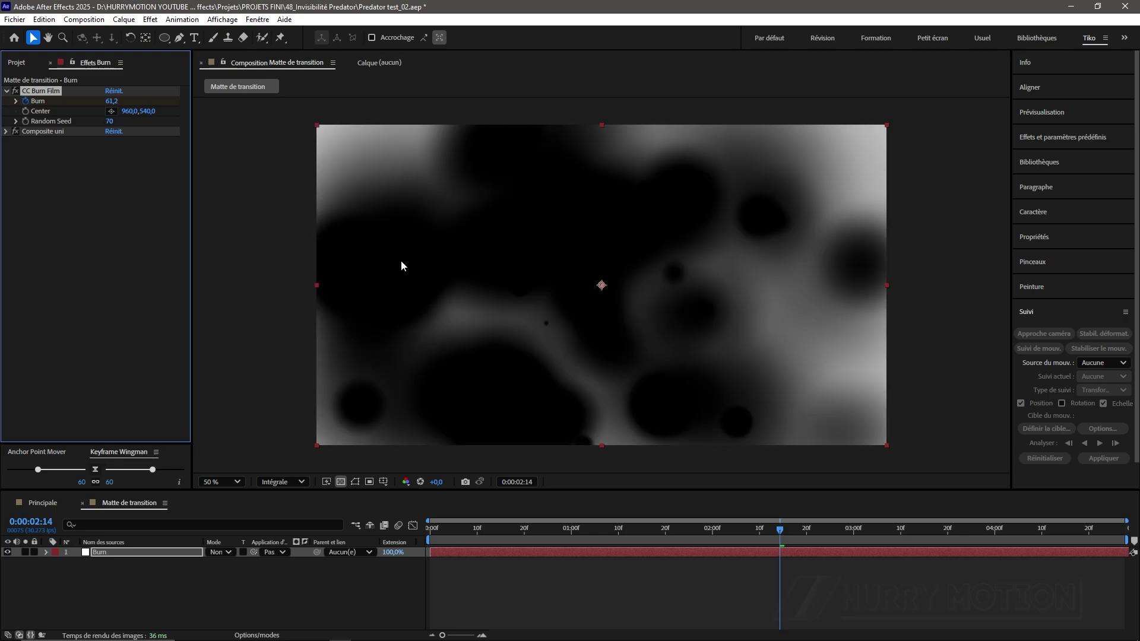
pyautogui.moveTo(762, 530)
pyautogui.mouseDown()
pyautogui.moveTo(718, 529)
pyautogui.moveTo(761, 532)
pyautogui.mouseUp()
pyautogui.click(780, 530)
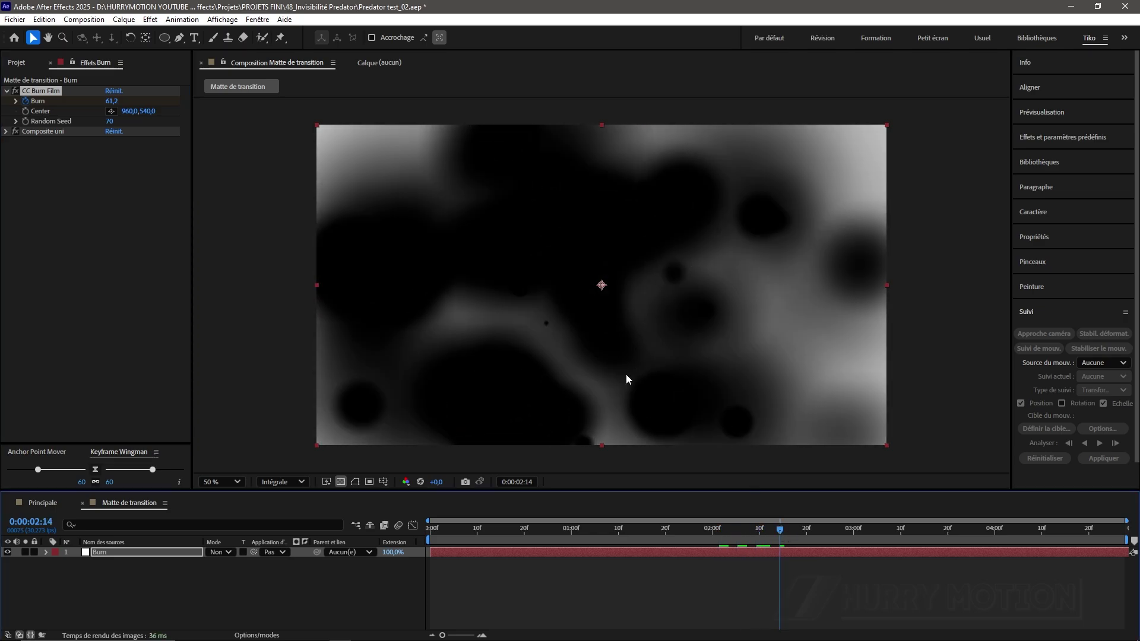
pyautogui.press('Return')
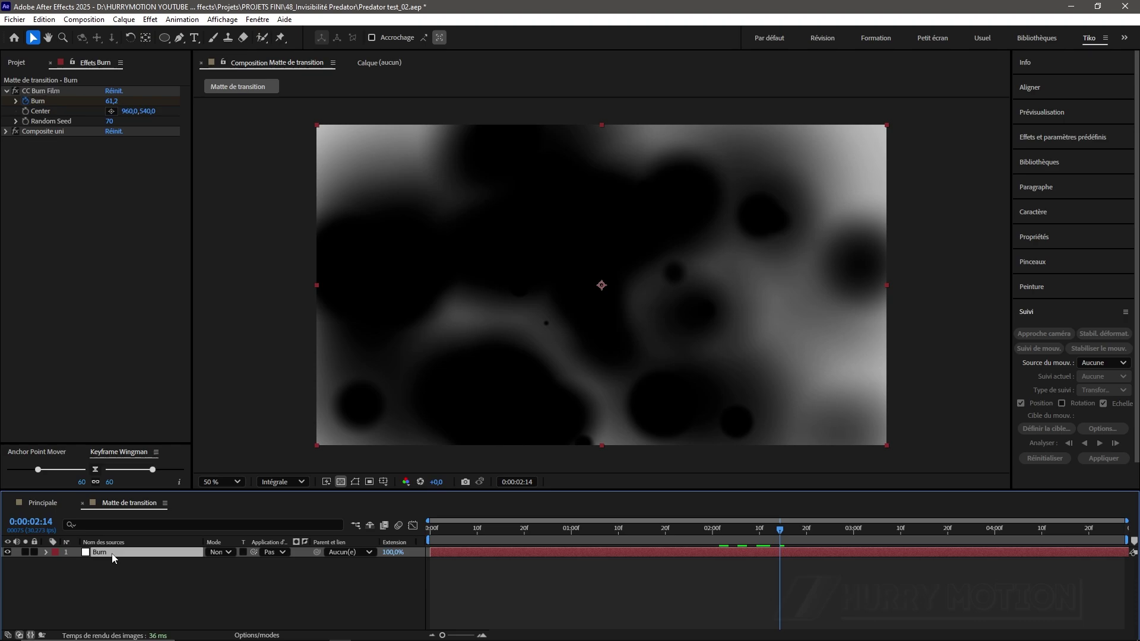
# Create an adjustment layer above the Burn layer and apply the Luminosité et contraste effect to it.
pyautogui.hotkey('ctrl', 'alt', 'y')
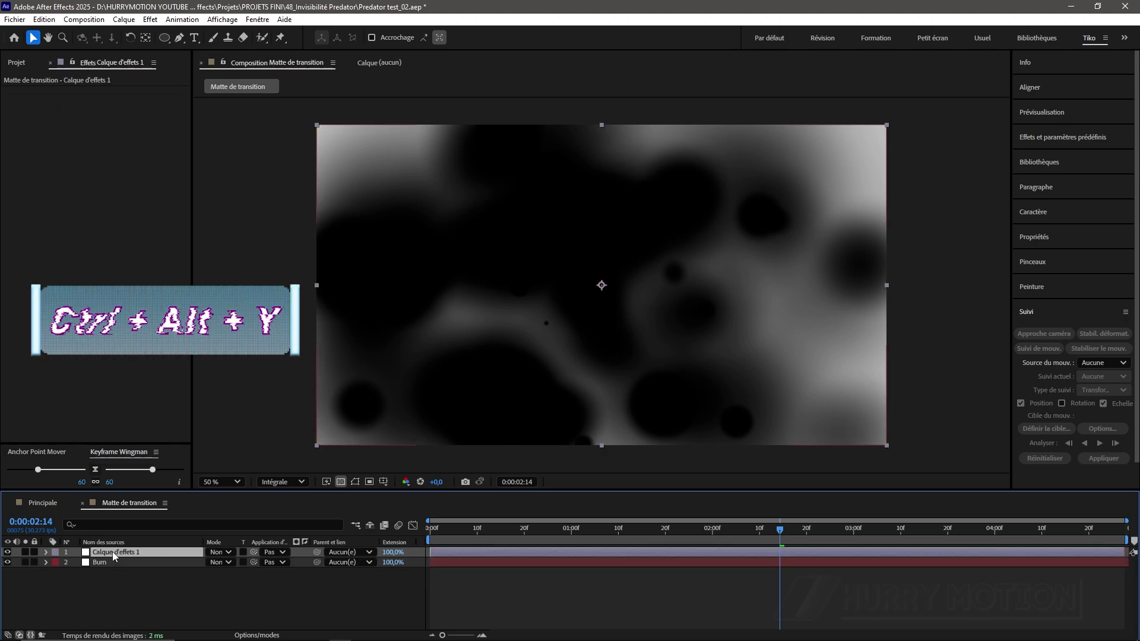
pyautogui.hotkey('ctrl', 'd')
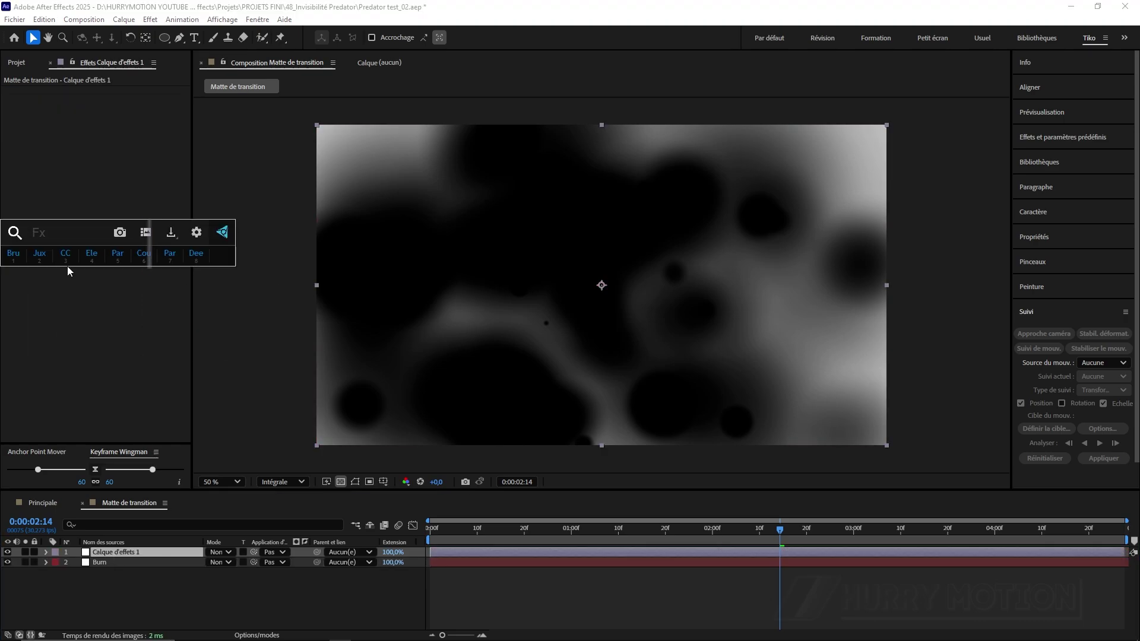
pyautogui.write('lum')
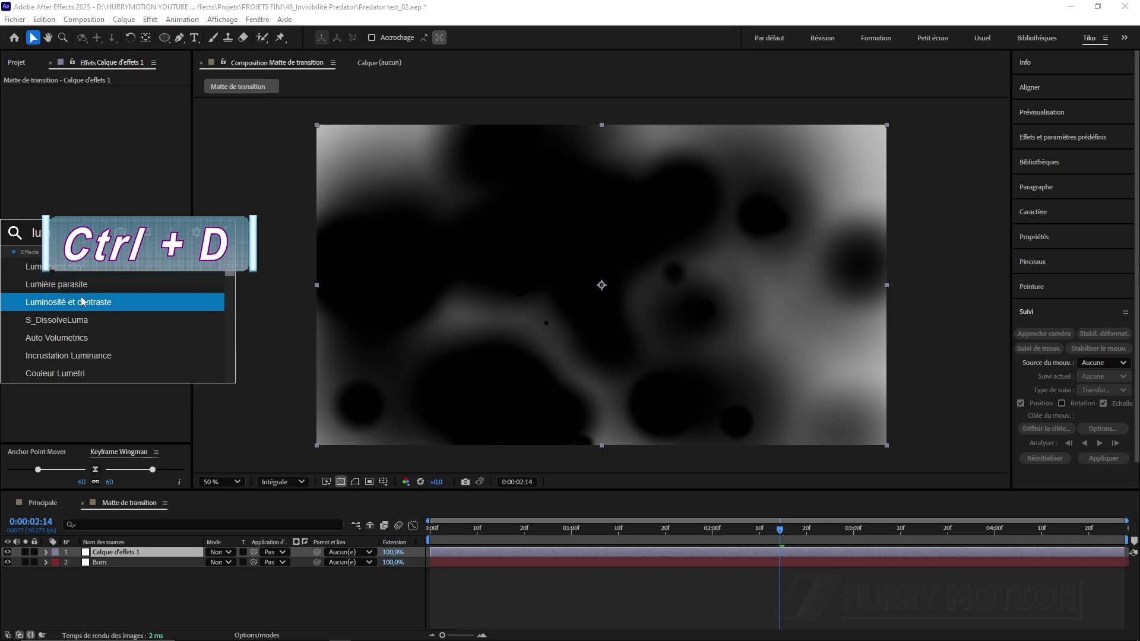
pyautogui.click(83, 301)
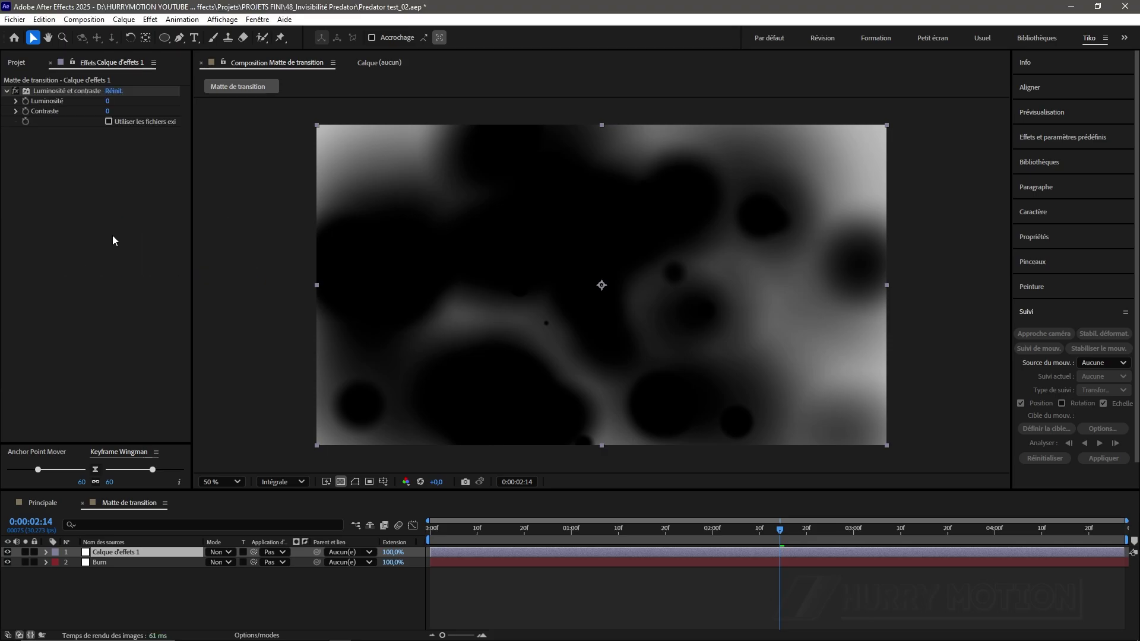
# Enable the legacy-files option of Luminosité et contraste and raise its Contraste to 100.
pyautogui.hotkey('ctrl', 'n')
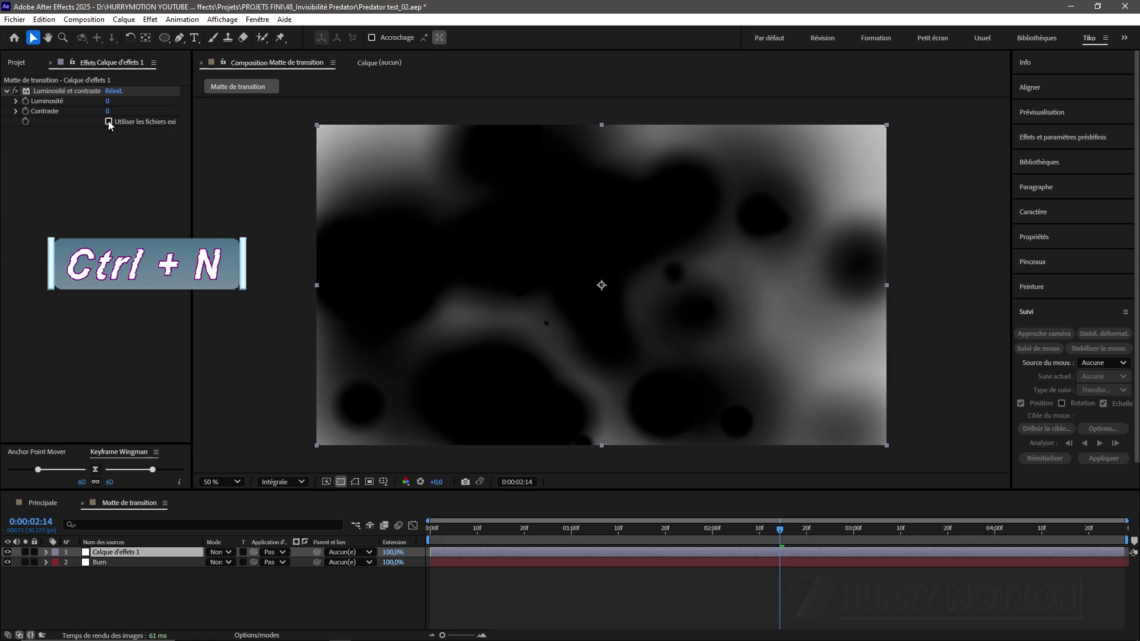
pyautogui.click(108, 121)
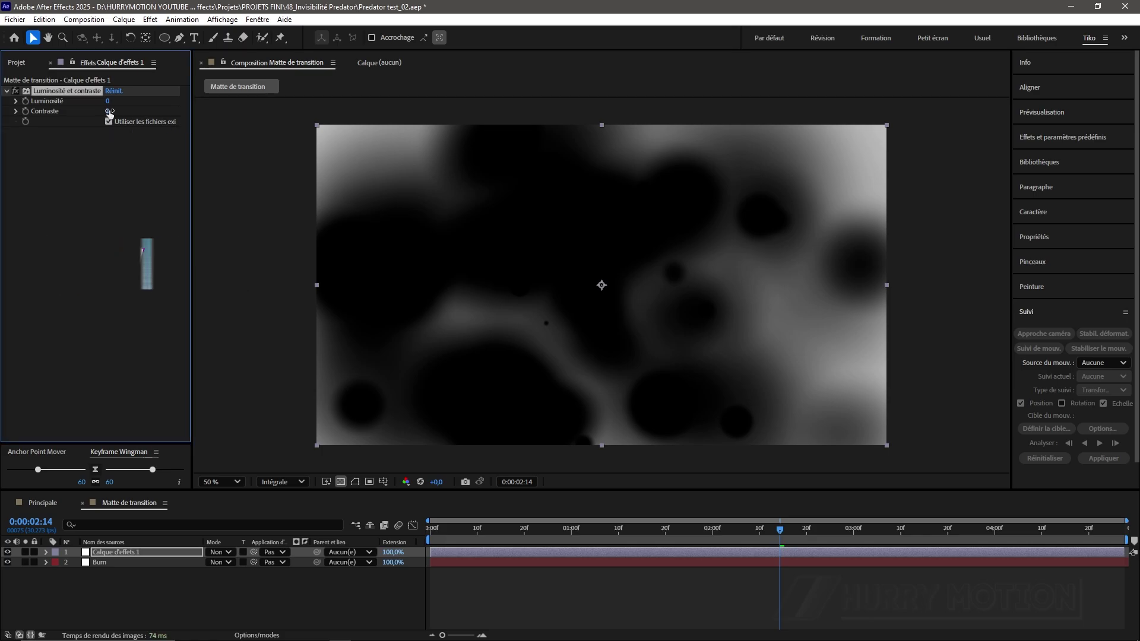
pyautogui.moveTo(108, 111); pyautogui.dragTo(193, 116)
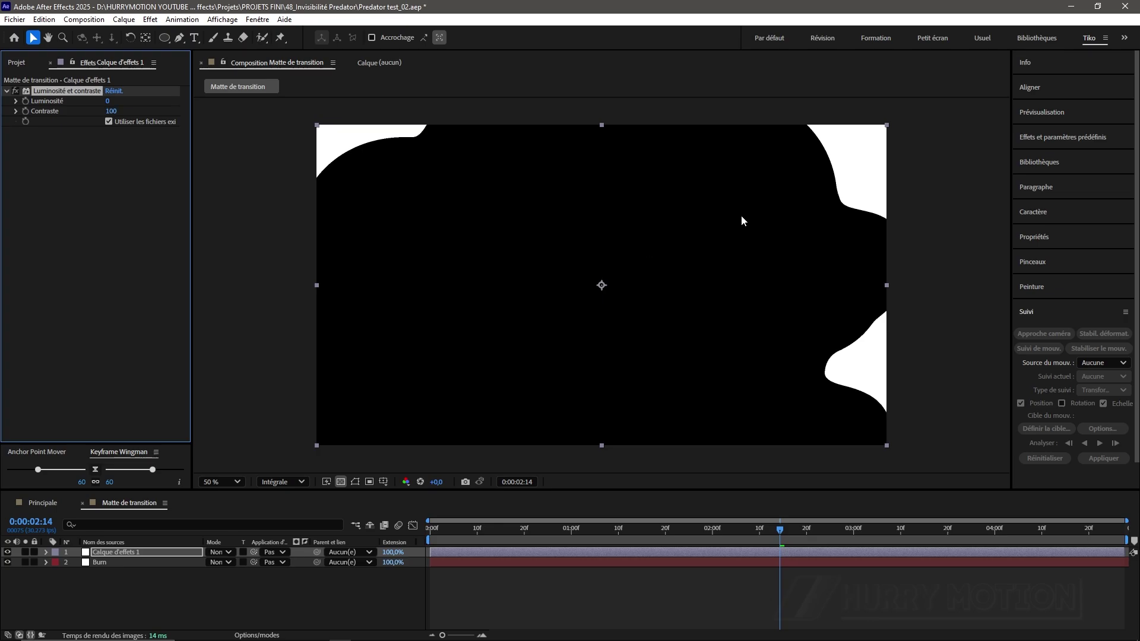
# Inspect the matte's edge up close, set Contraste to 99 to soften it, and scrub back to 0:00:01:24.
pyautogui.scroll(1, 741, 215)
pyautogui.press('space')
pyautogui.moveTo(807, 208); pyautogui.dragTo(487, 359)
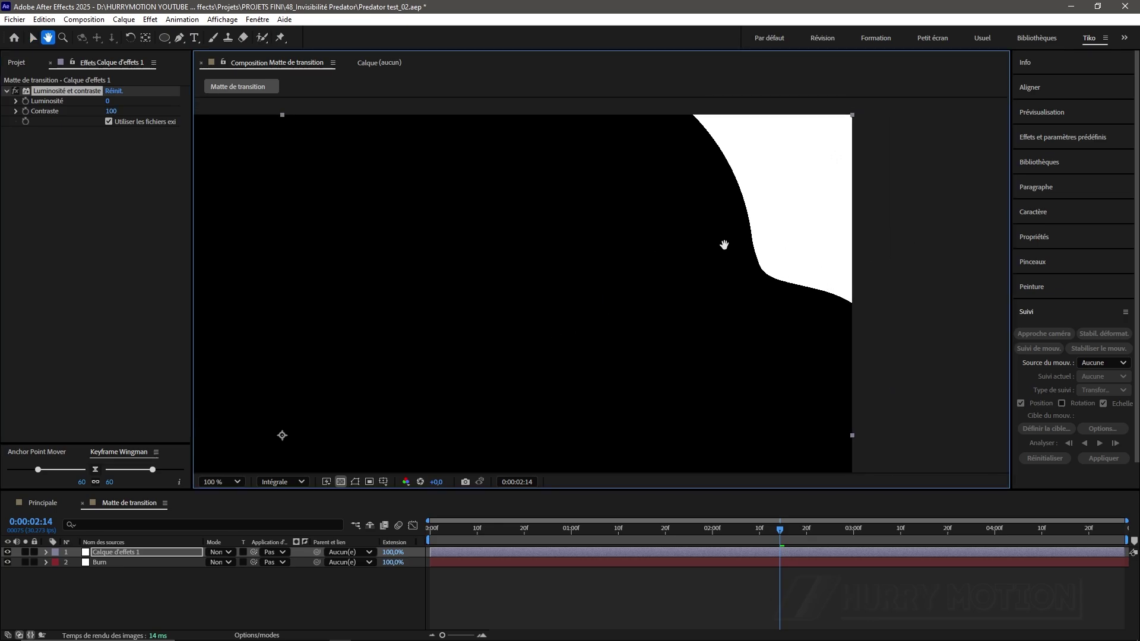
pyautogui.scroll(1, 758, 235)
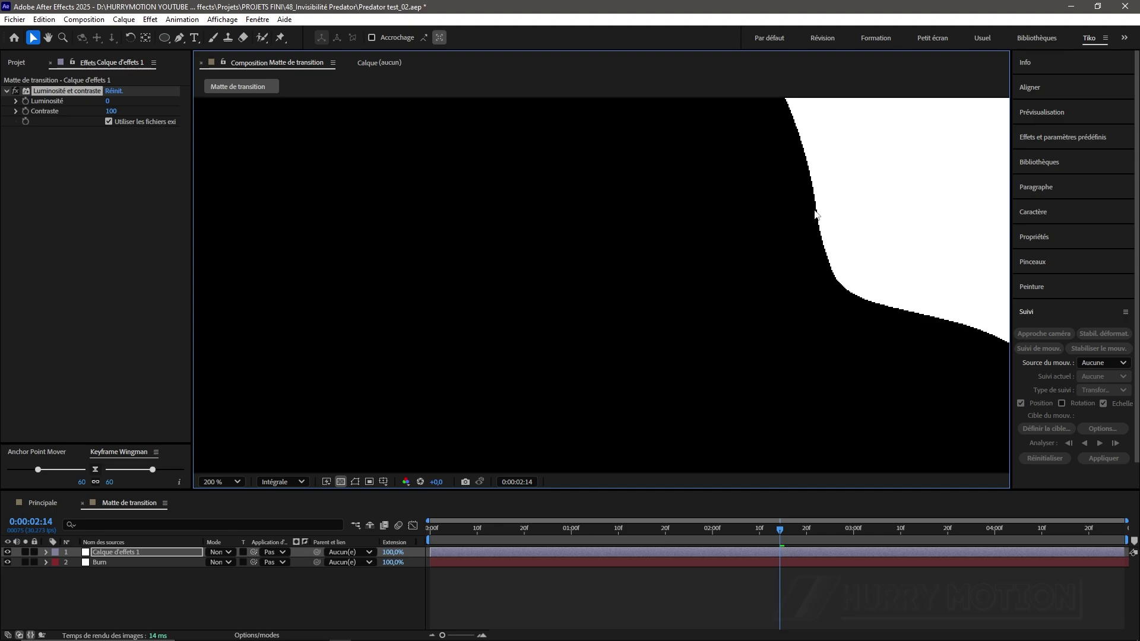
pyautogui.click(110, 112)
pyautogui.write('99')
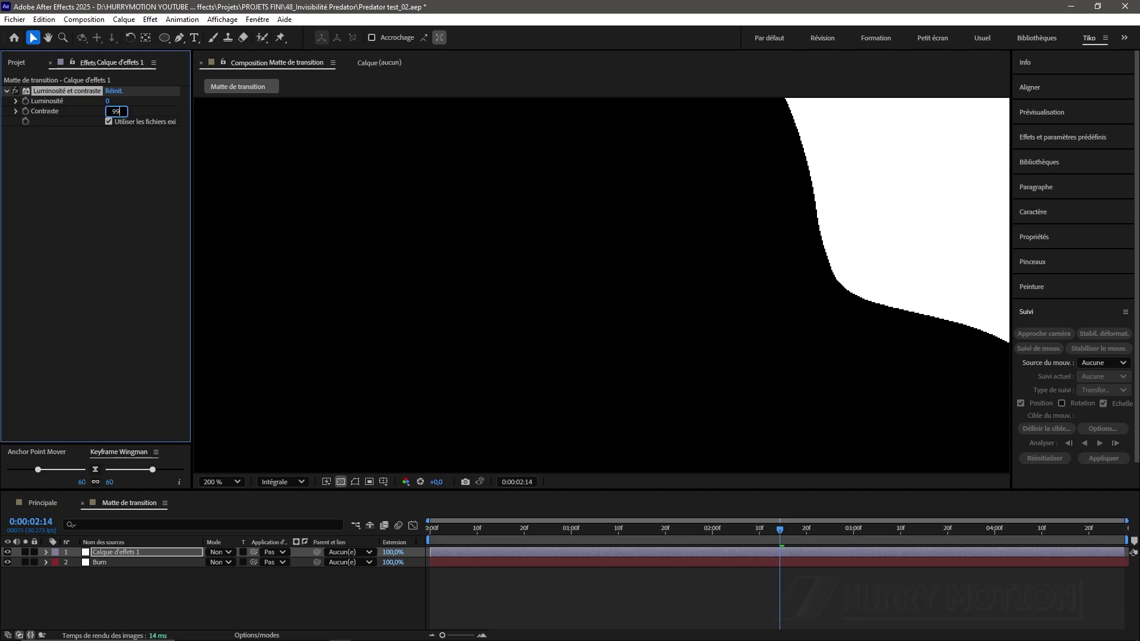
pyautogui.click(152, 191)
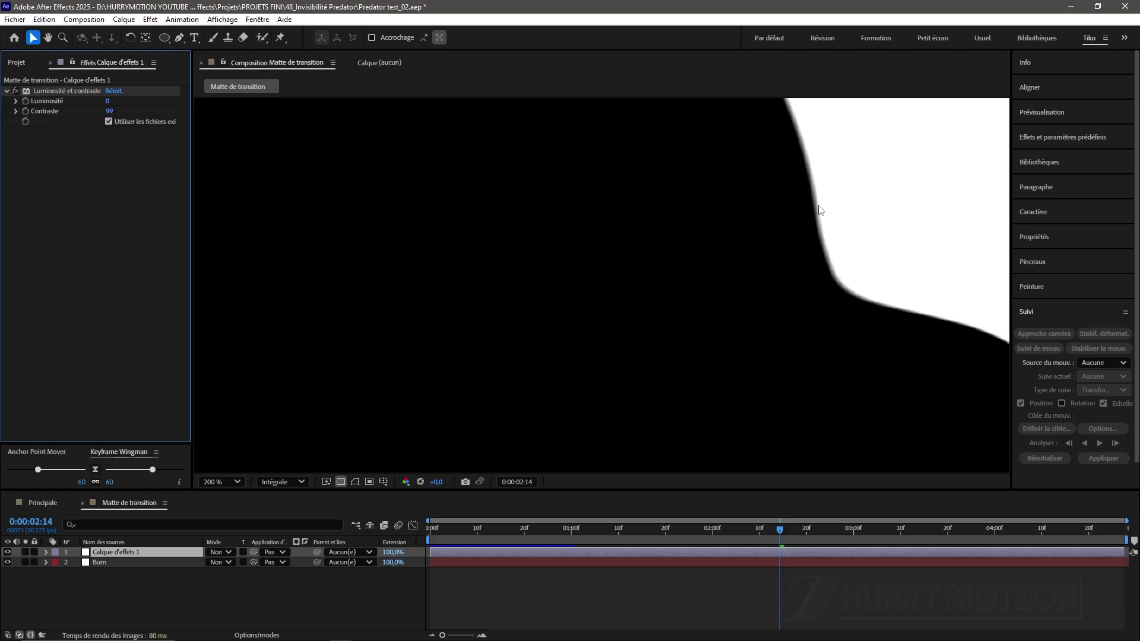
pyautogui.scroll(-2, 623, 246)
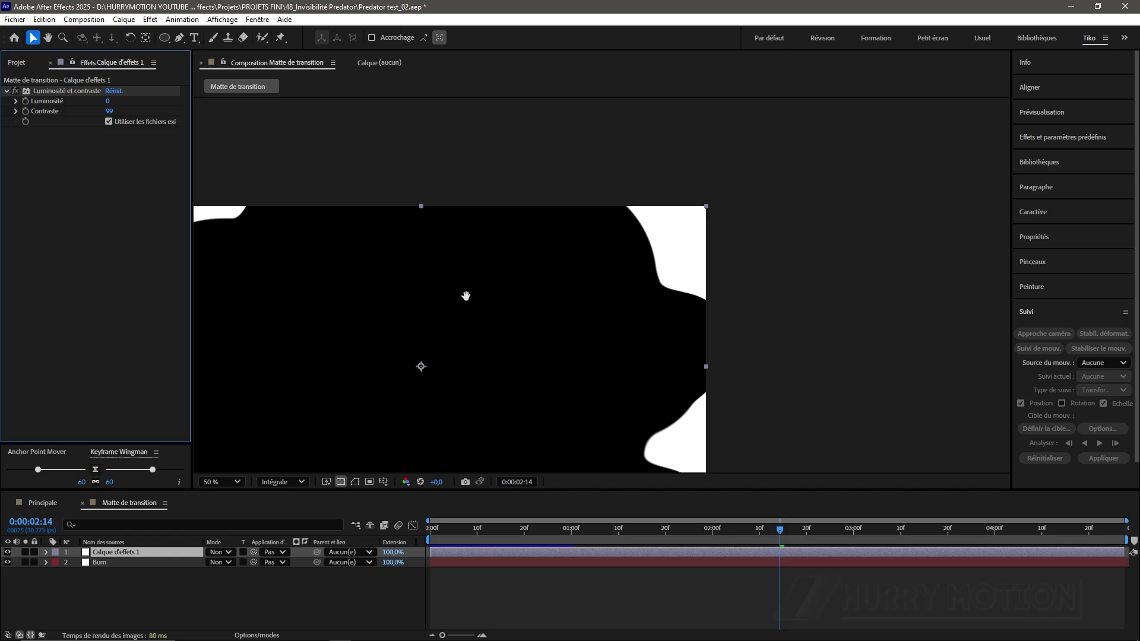
pyautogui.moveTo(466, 296); pyautogui.dragTo(657, 198)
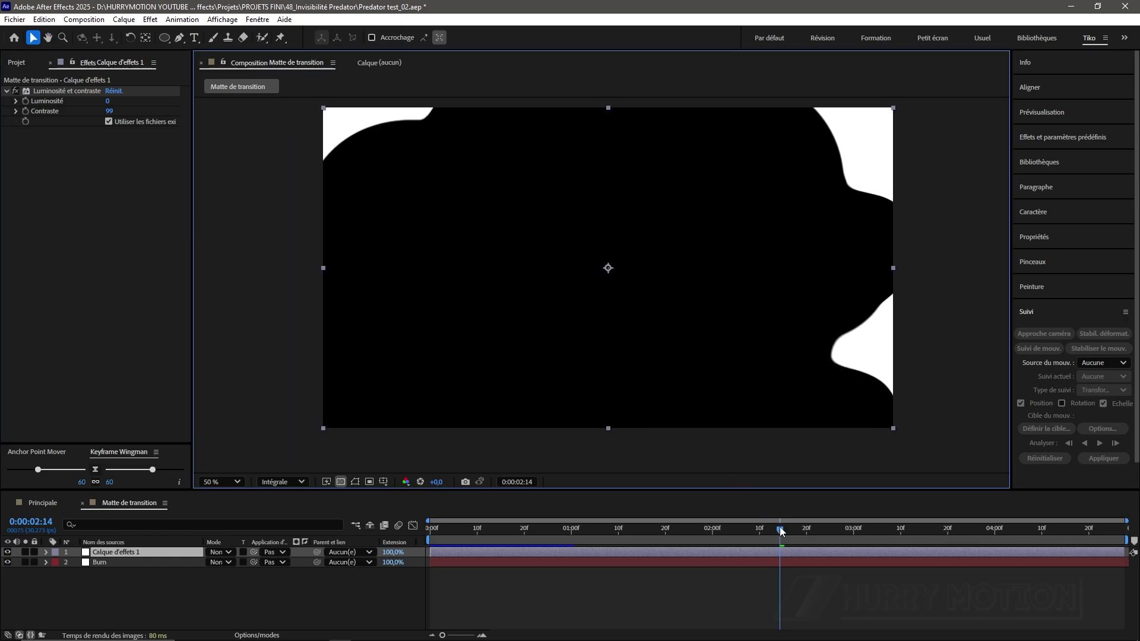
pyautogui.moveTo(781, 531); pyautogui.dragTo(686, 537)
# Create a white 1920 × 1080 px solid named Fractal directly above the Burn layer and apply Bruit fractal to it.
pyautogui.click(114, 564)
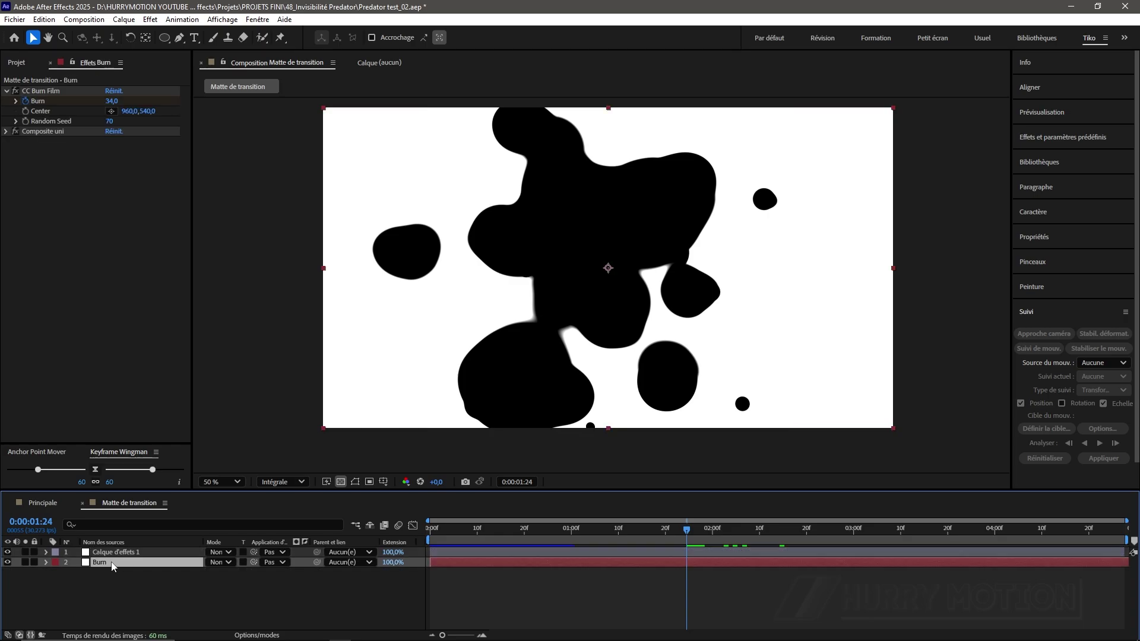
pyautogui.hotkey('ctrl', 'y')
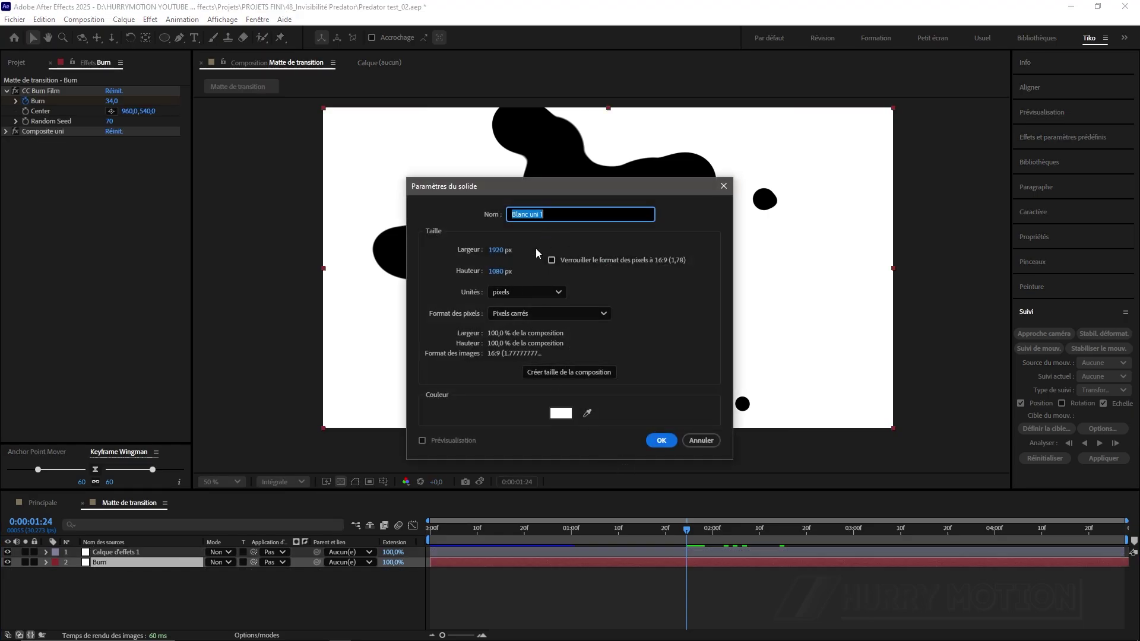
pyautogui.write('Fractal')
pyautogui.click(661, 440)
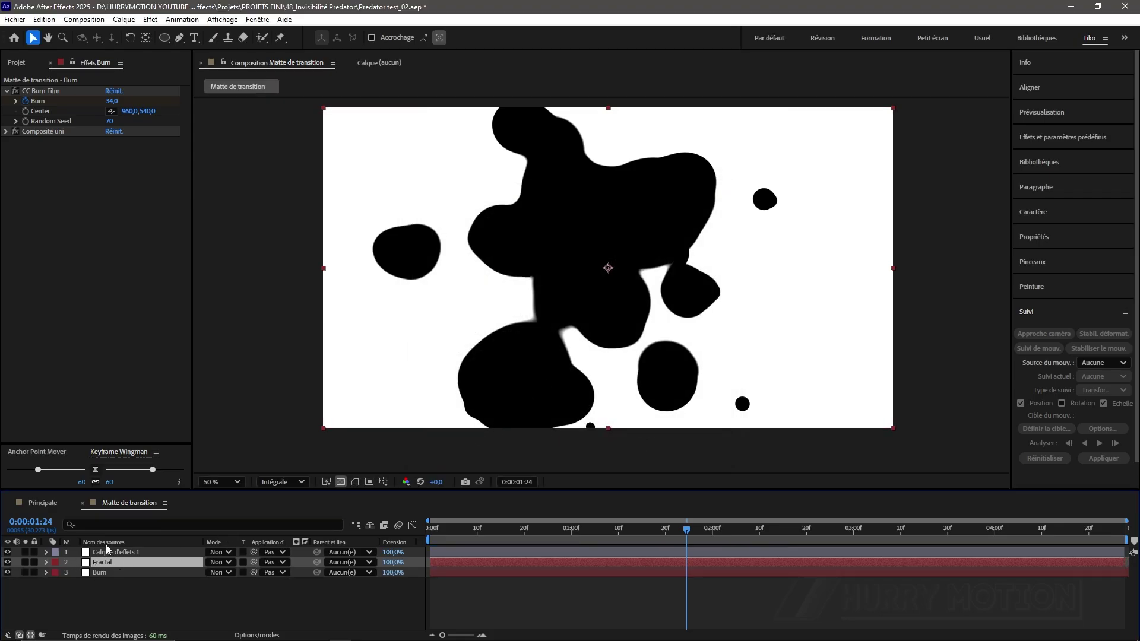
pyautogui.hotkey('ctrl', 'space')
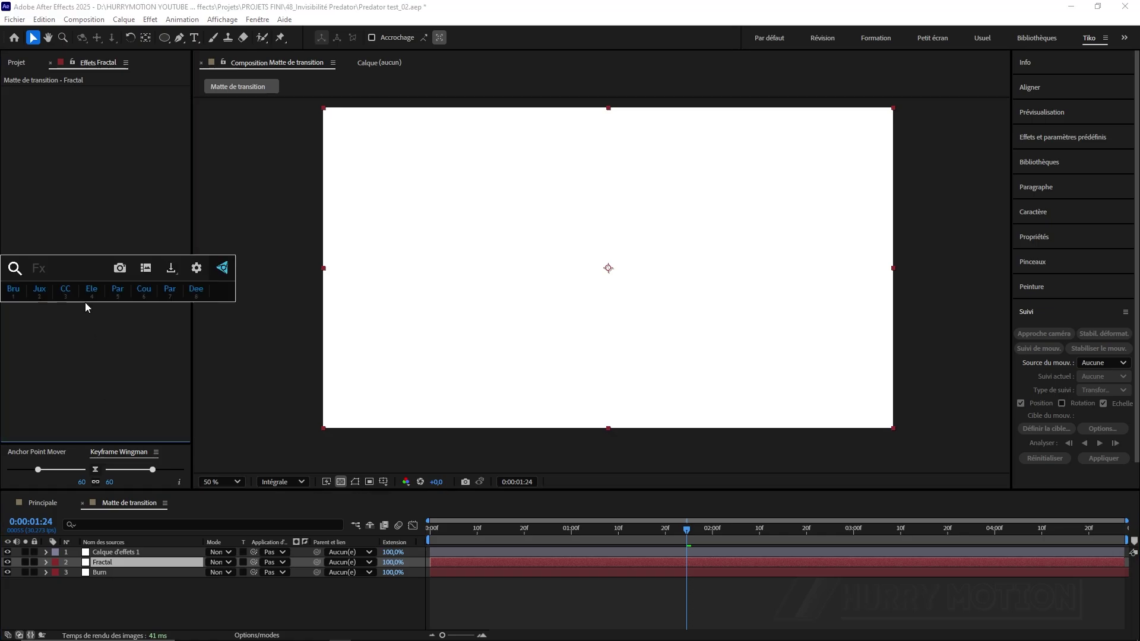
pyautogui.click(31, 290)
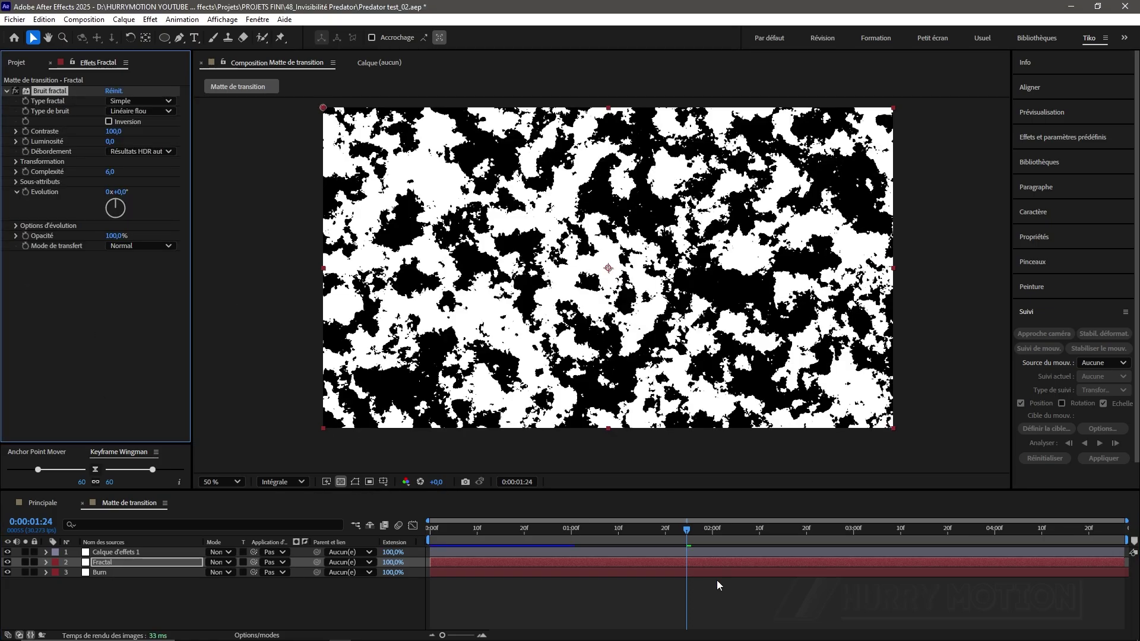
pyautogui.moveTo(688, 529)
pyautogui.mouseDown()
pyautogui.moveTo(618, 529)
pyautogui.moveTo(701, 529)
pyautogui.mouseUp()
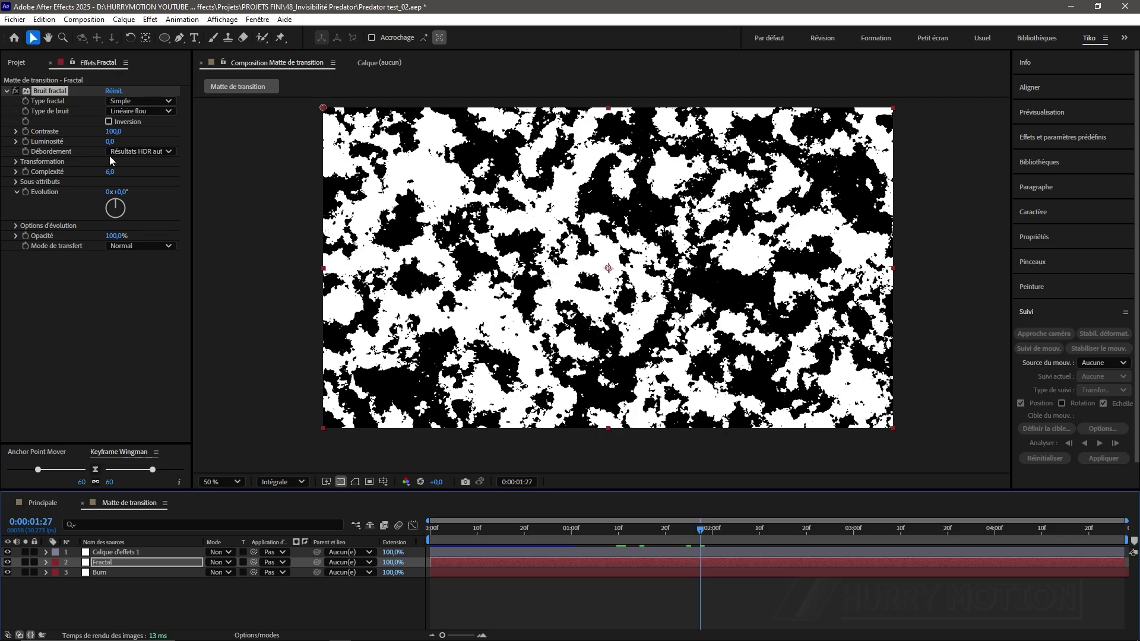
# Set the uniform Echelle in Bruit fractal's Transformation group to 200.
pyautogui.click(16, 162)
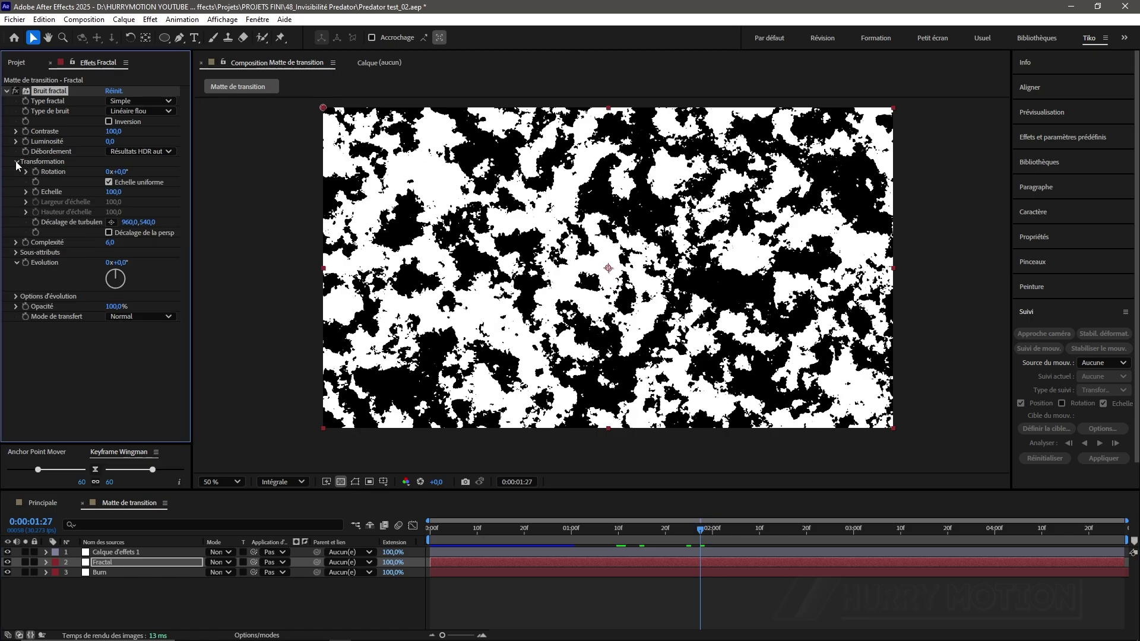
pyautogui.click(117, 192)
pyautogui.write('200')
pyautogui.click(94, 347)
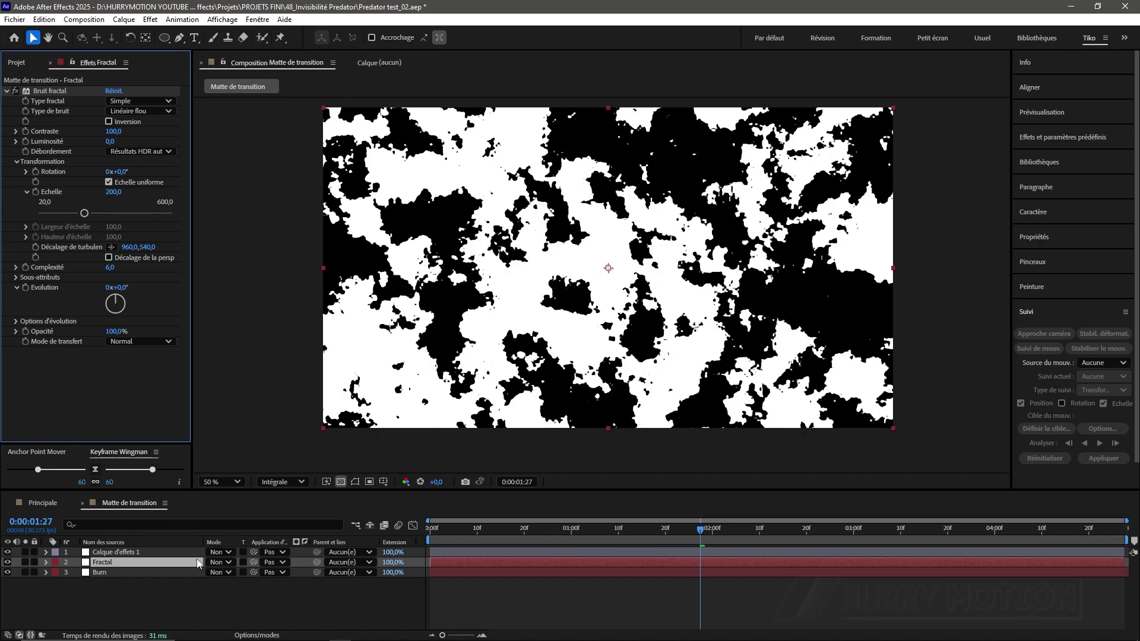
# Set the Fractal layer's blending mode to Incrustation and scrub to check the roughened matte edges.
pyautogui.click(219, 562)
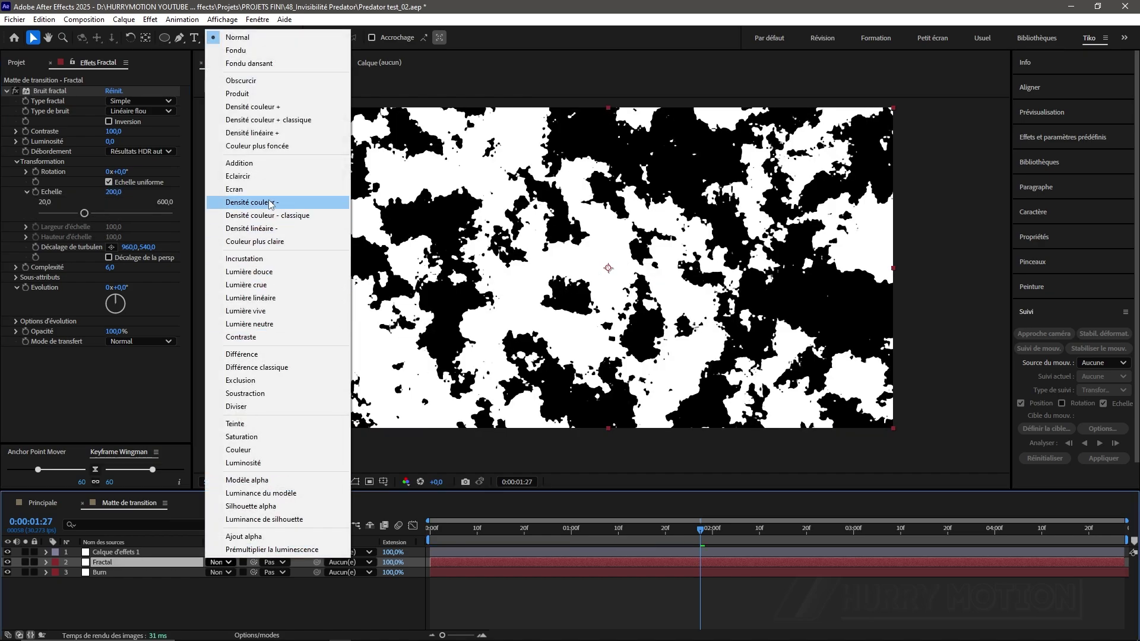
pyautogui.click(265, 259)
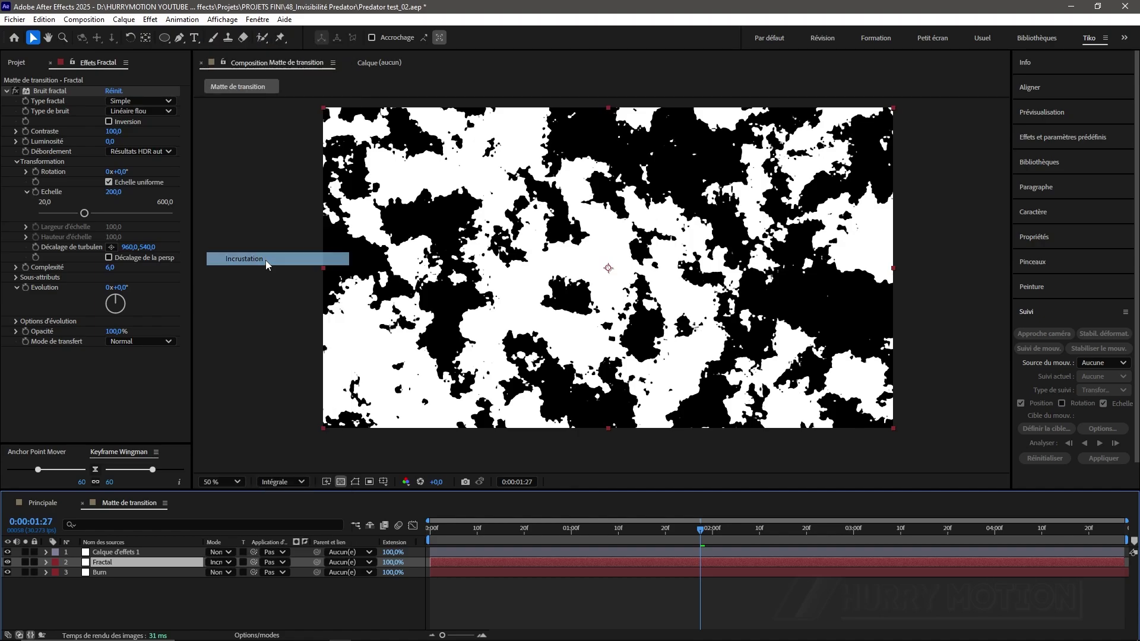
pyautogui.moveTo(673, 528); pyautogui.dragTo(710, 546)
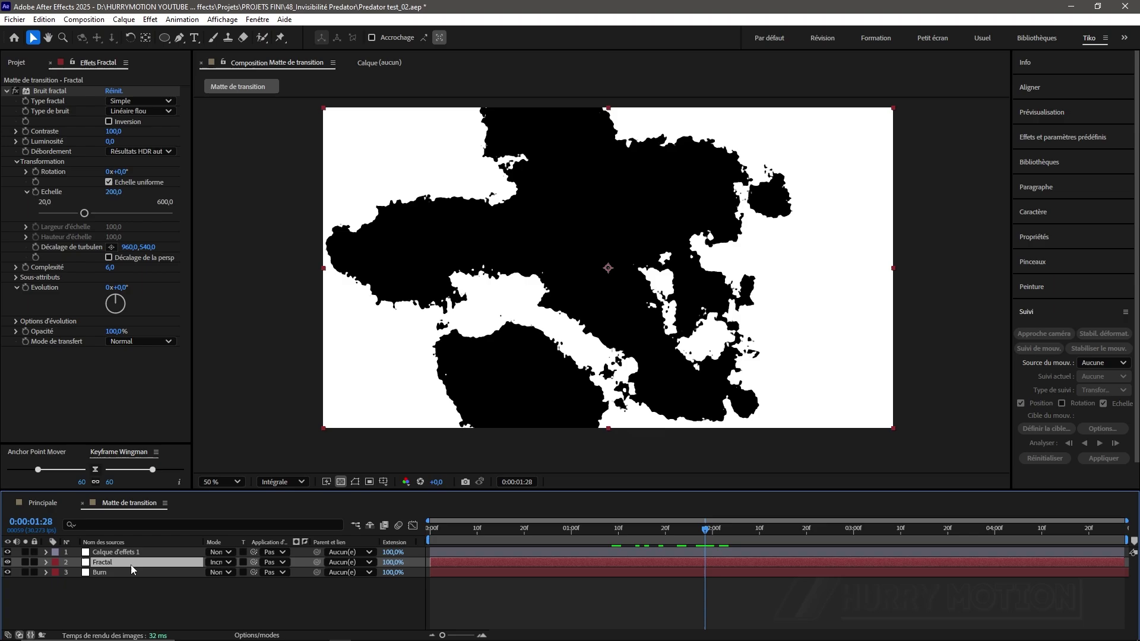
# Set the Fractal layer's opacity to 25% and scrub to 0:00:01:27 to check the matte.
pyautogui.press('t')
pyautogui.click(215, 573)
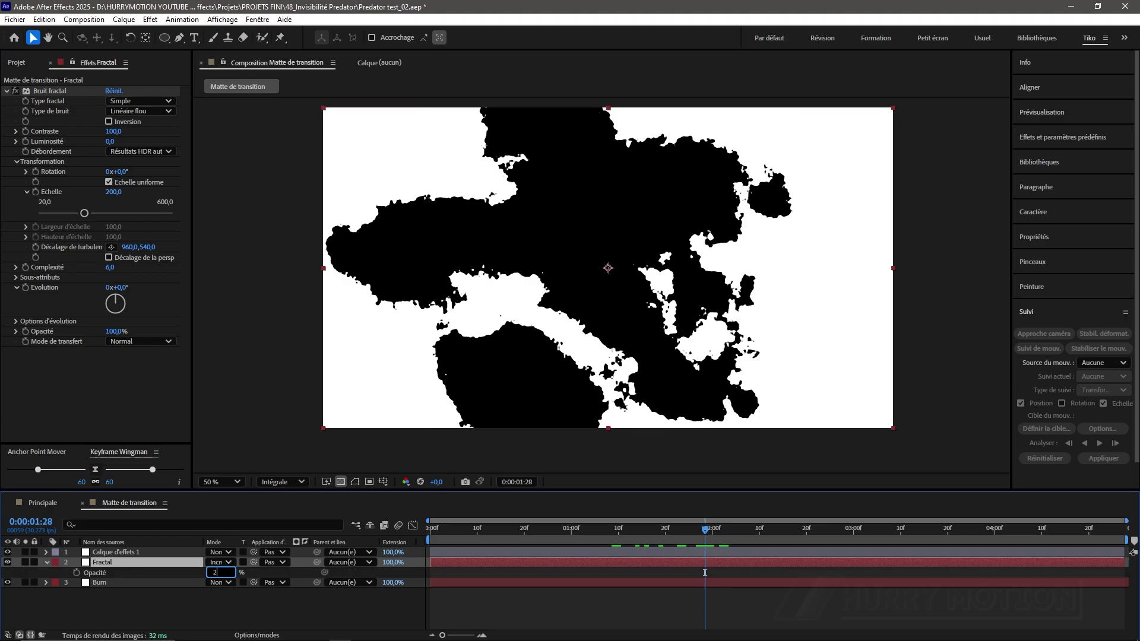
pyautogui.write('25')
pyautogui.click(234, 592)
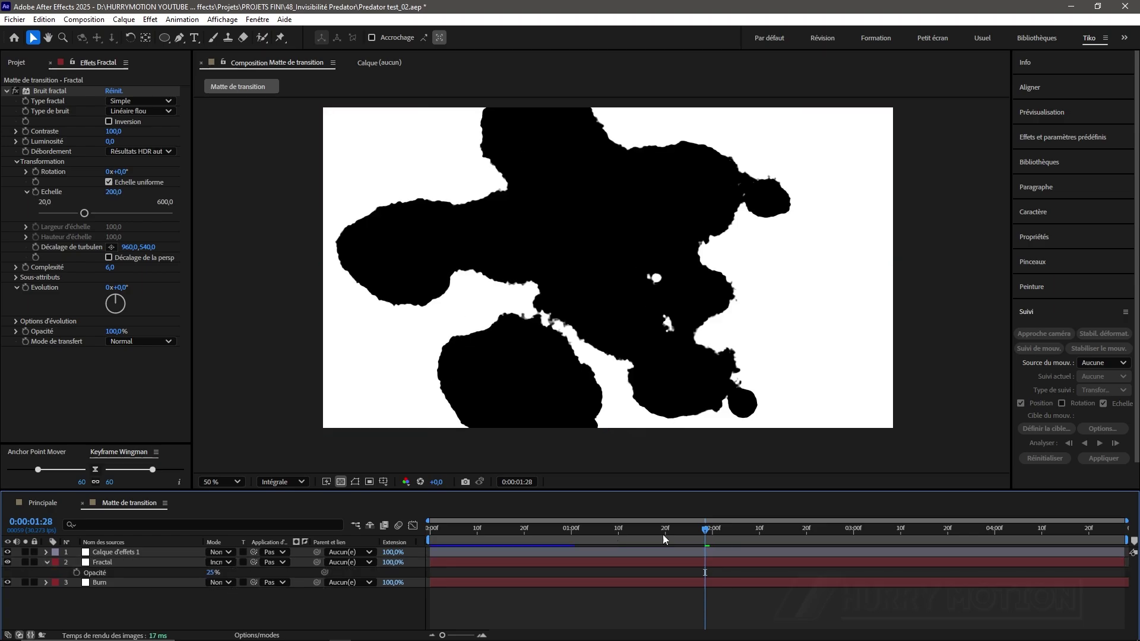
pyautogui.moveTo(705, 532)
pyautogui.mouseDown()
pyautogui.moveTo(632, 528)
pyautogui.moveTo(676, 532)
pyautogui.moveTo(647, 514)
pyautogui.moveTo(701, 543)
pyautogui.mouseUp()
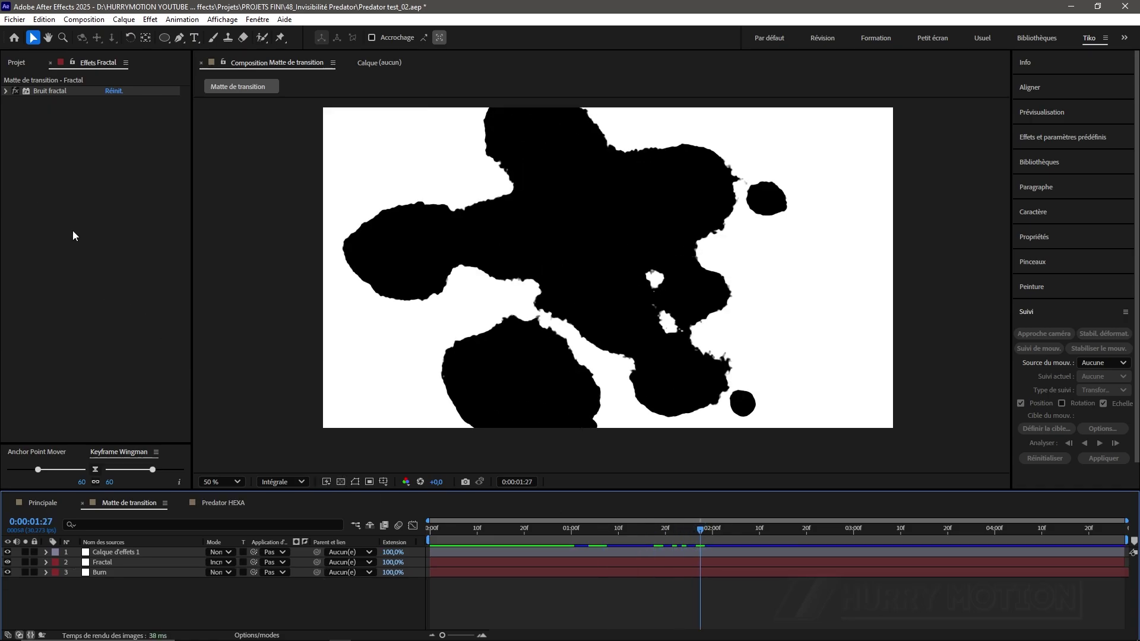
# Review the Predator HEXA composition, then insert it into Matte de transition between the adjustment layer and the Fractal layer.
pyautogui.click(19, 63)
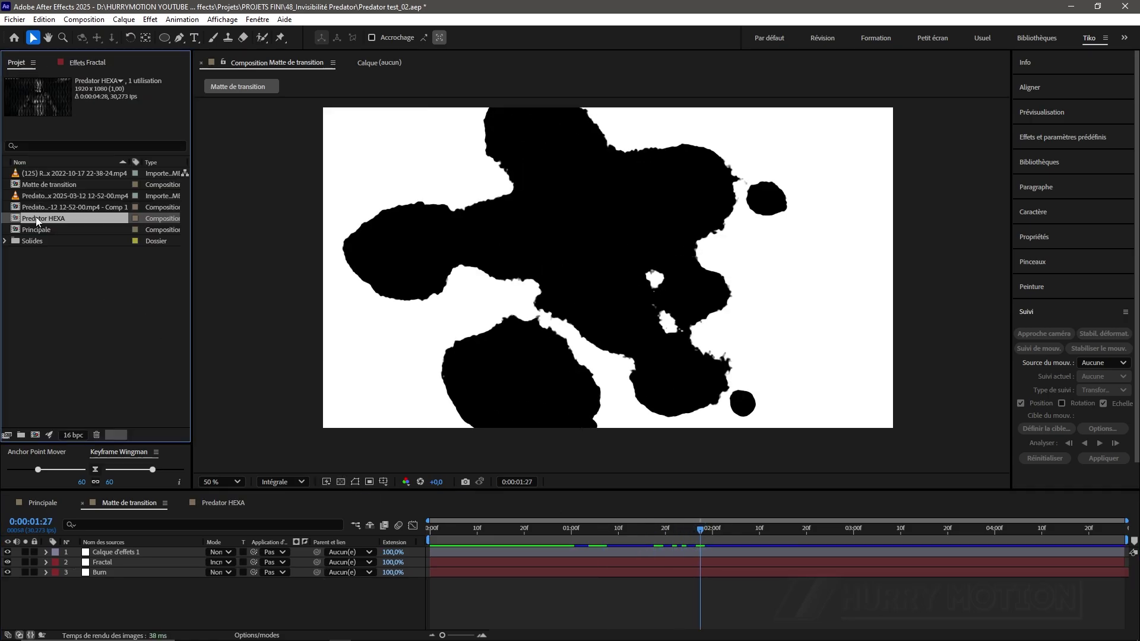
pyautogui.click(235, 507)
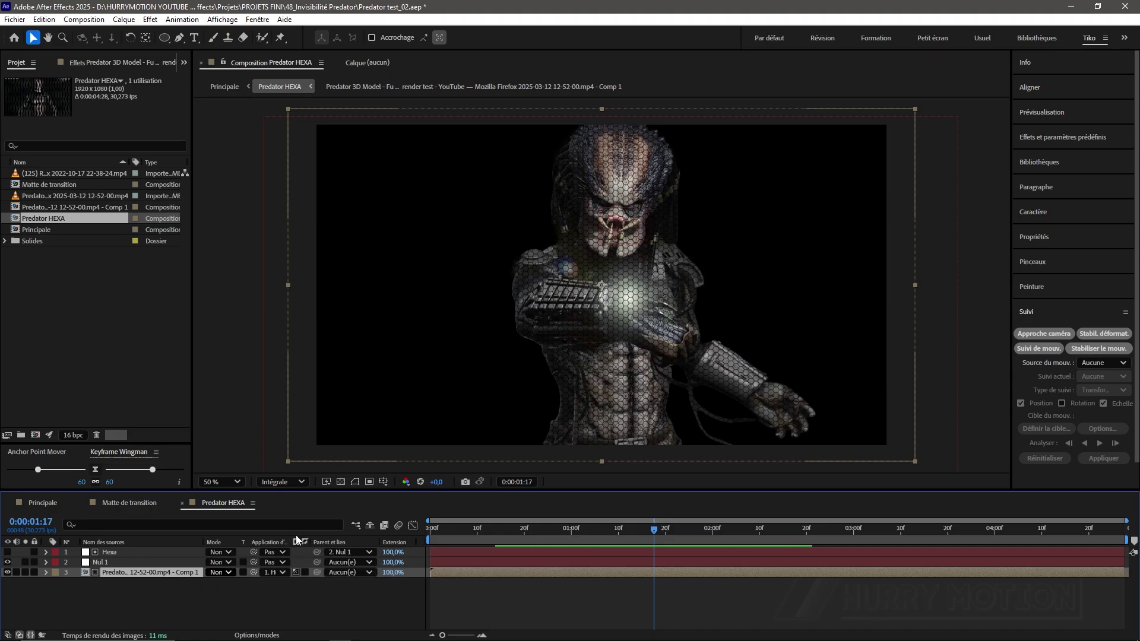
pyautogui.click(119, 501)
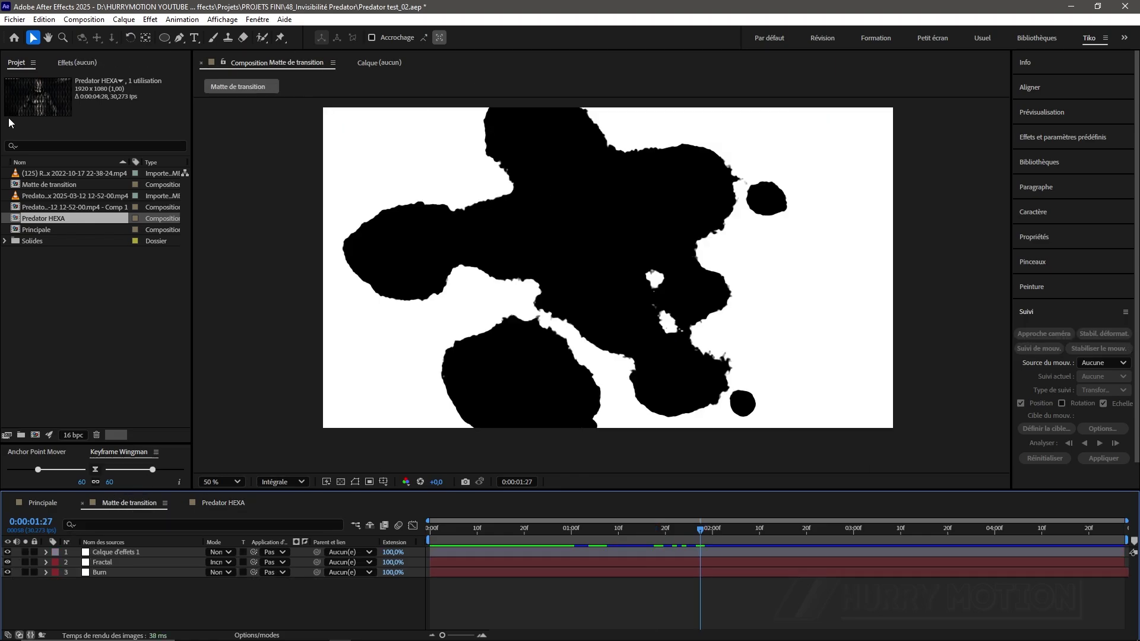
pyautogui.moveTo(27, 218); pyautogui.dragTo(125, 557)
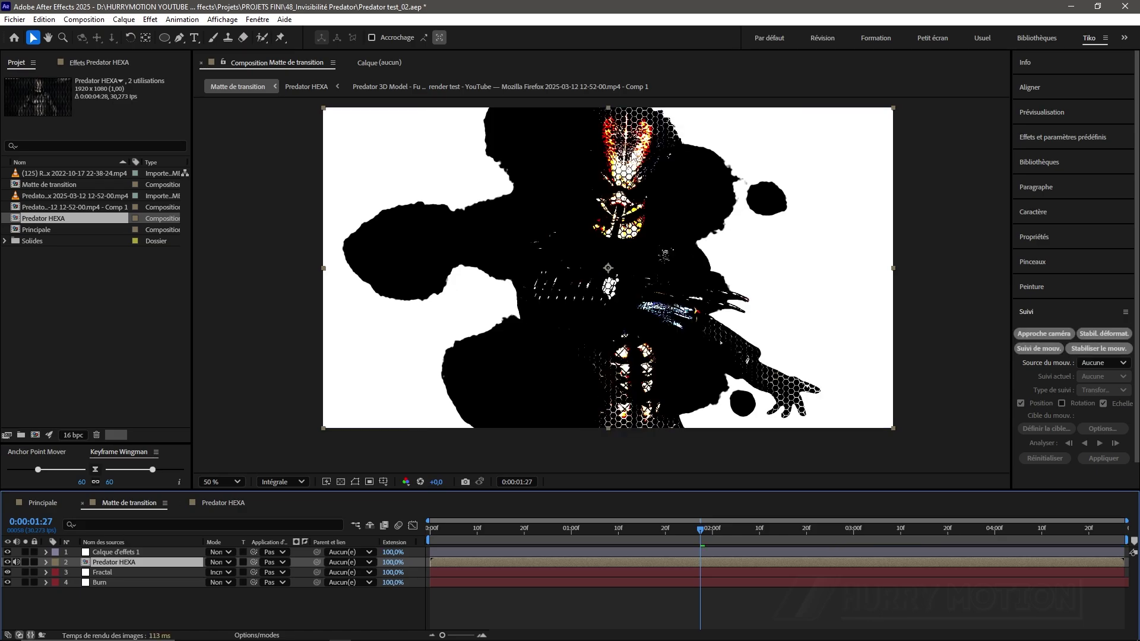
# Set the Predator HEXA layer's blending mode to Incrustation in Matte de transition and scrub to 0:00:01:26 to check the matte.
pyautogui.moveTo(695, 529); pyautogui.dragTo(723, 529)
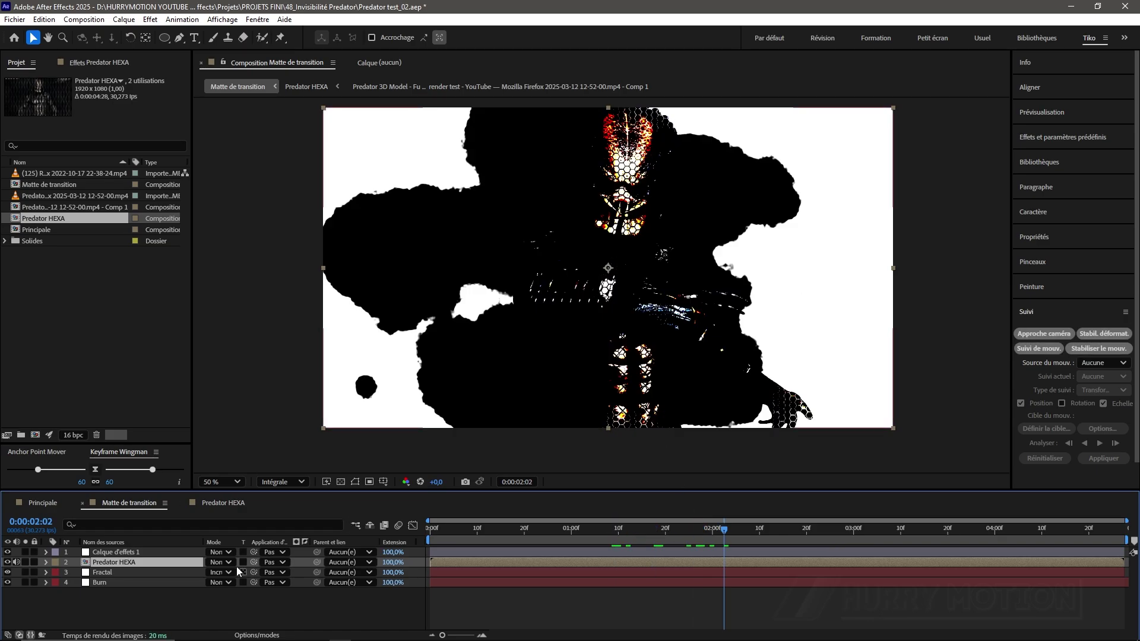
pyautogui.click(227, 562)
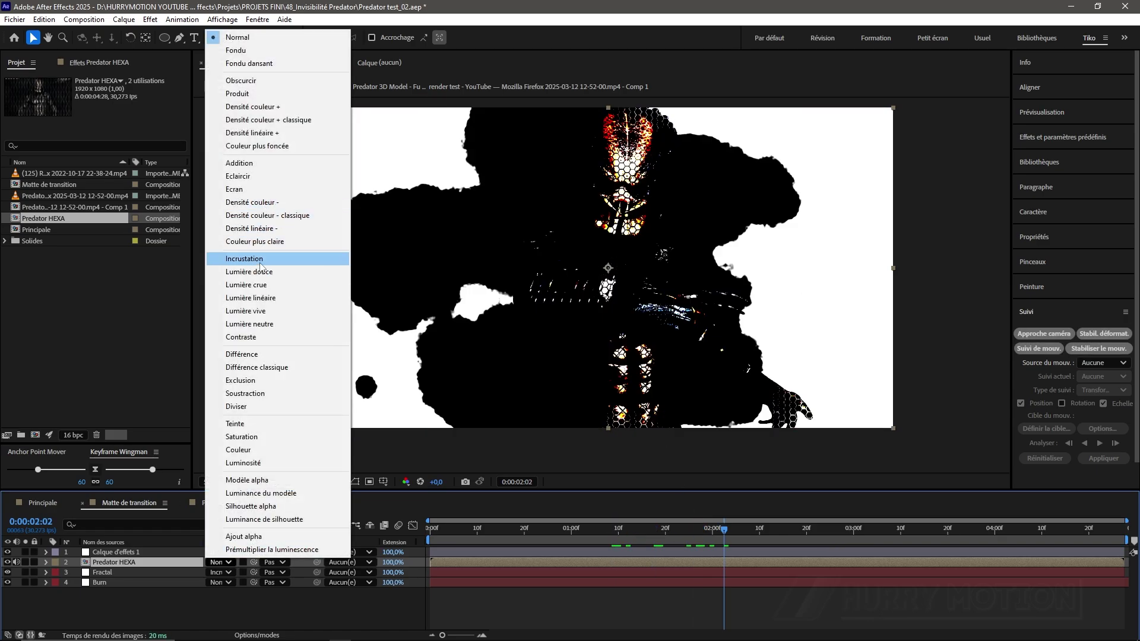
pyautogui.click(244, 259)
pyautogui.click(694, 529)
# Apply Flou gaussien to the Predator HEXA layer with Flou set to 40 and scrub to check the softened matte.
pyautogui.click(80, 62)
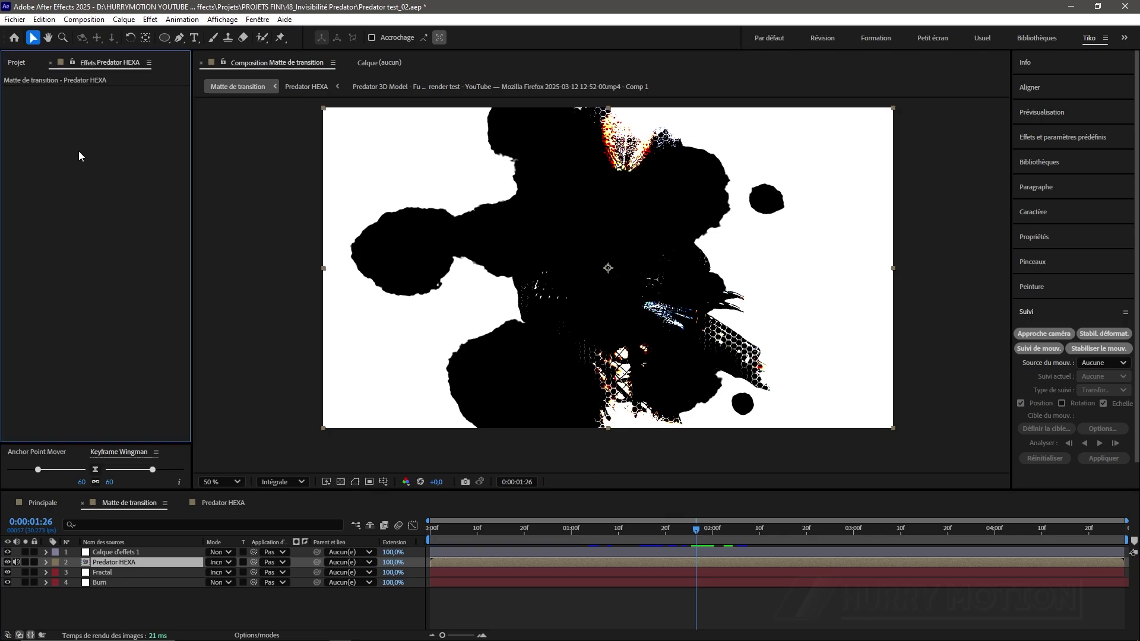
pyautogui.hotkey('ctrl', 'space')
pyautogui.write('flo')
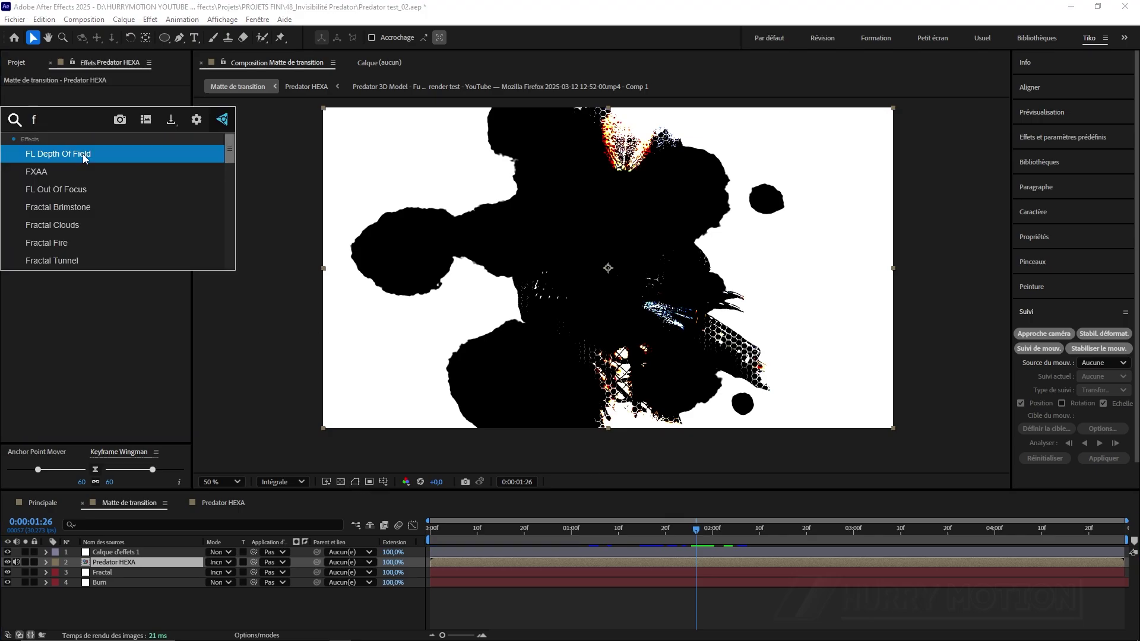
pyautogui.click(84, 260)
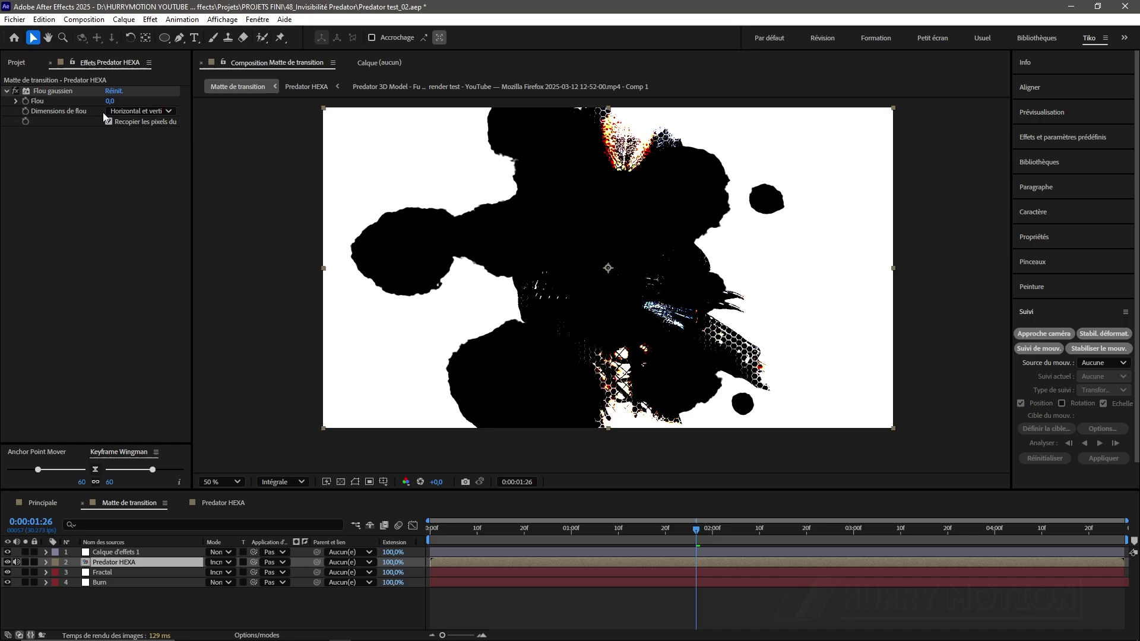
pyautogui.click(110, 102)
pyautogui.write('40')
pyautogui.press('Return')
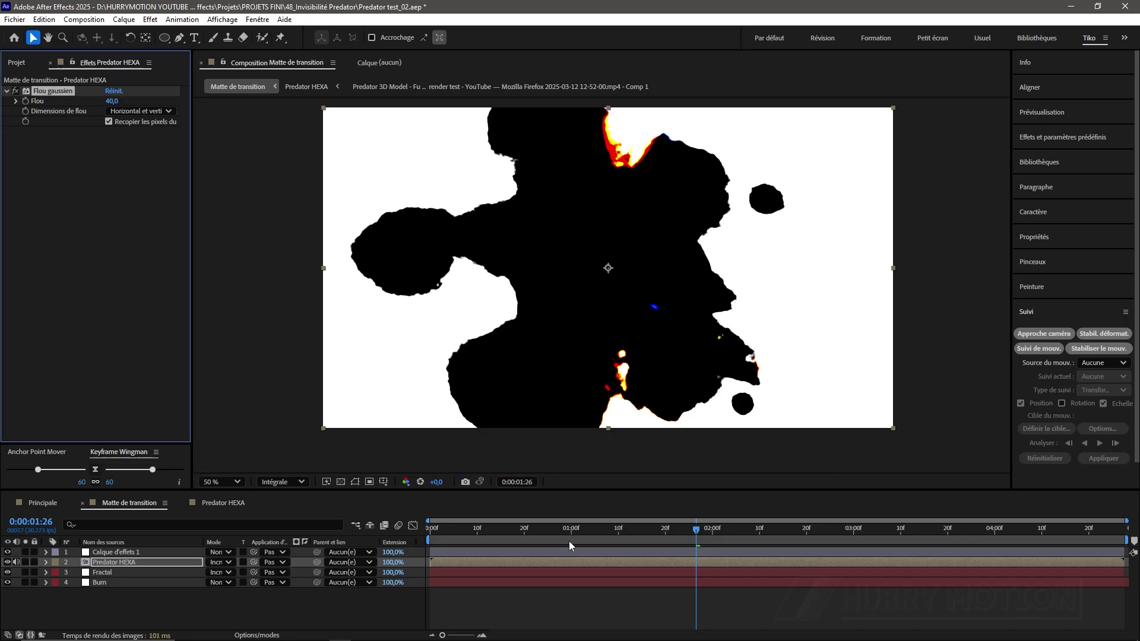
pyautogui.moveTo(697, 530)
pyautogui.mouseDown()
pyautogui.moveTo(647, 532)
pyautogui.moveTo(687, 545)
pyautogui.mouseUp()
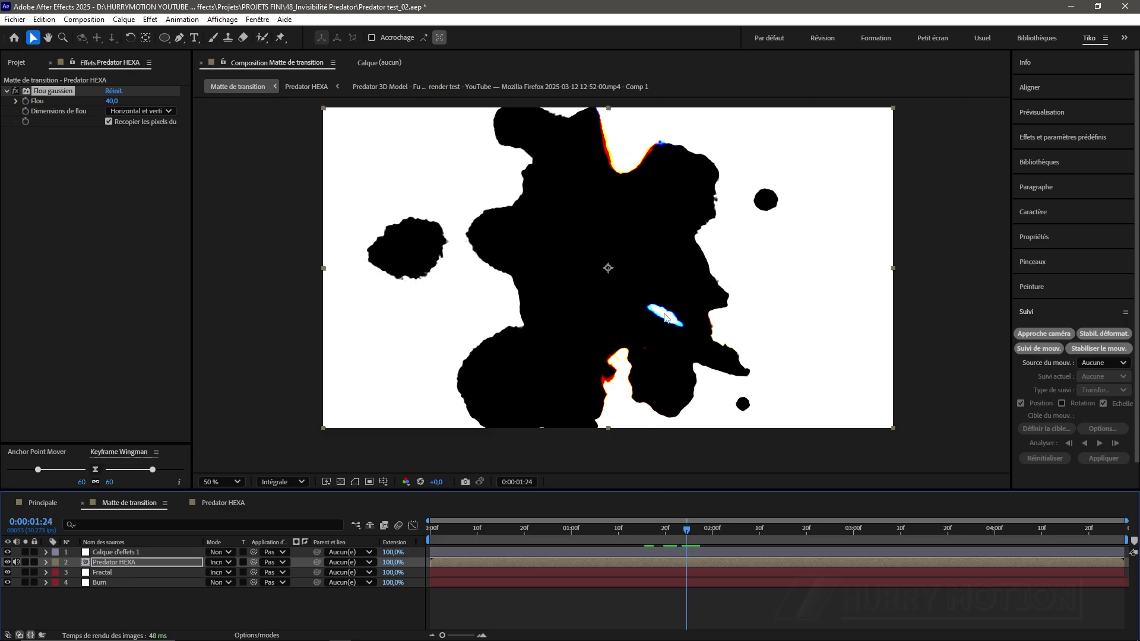
# Add Teinte/Saturation to the Predator HEXA layer, set Saturation globale to -100 and scrub through the matte.
pyautogui.click(82, 273)
pyautogui.hotkey('ctrl', 'space')
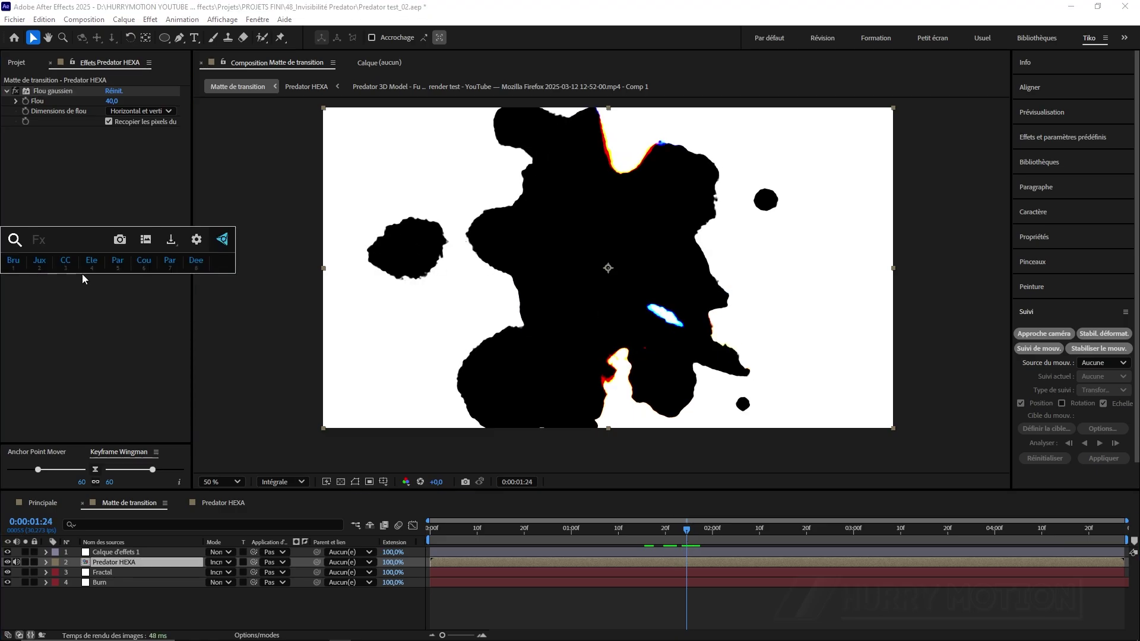
pyautogui.write('te')
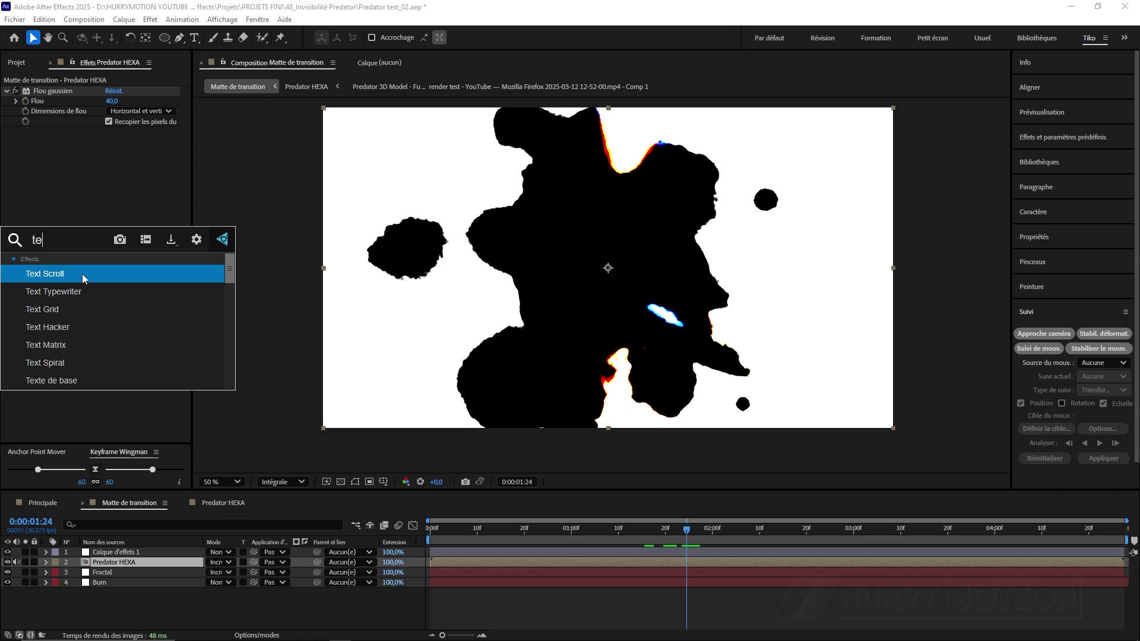
pyautogui.write('i')
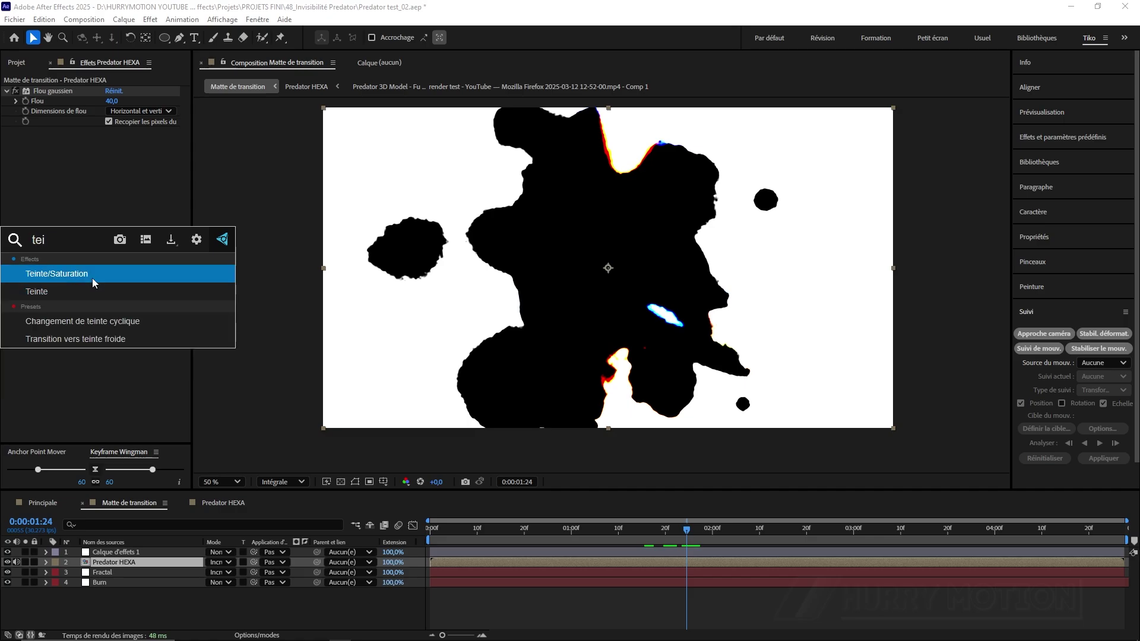
pyautogui.click(93, 278)
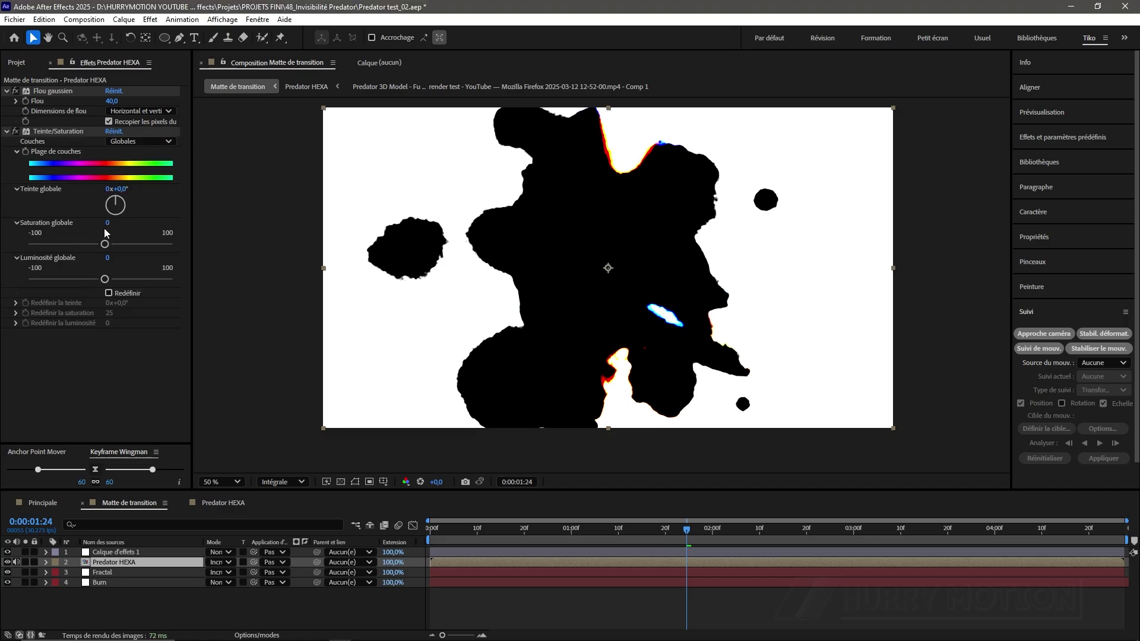
pyautogui.moveTo(104, 244); pyautogui.dragTo(27, 249)
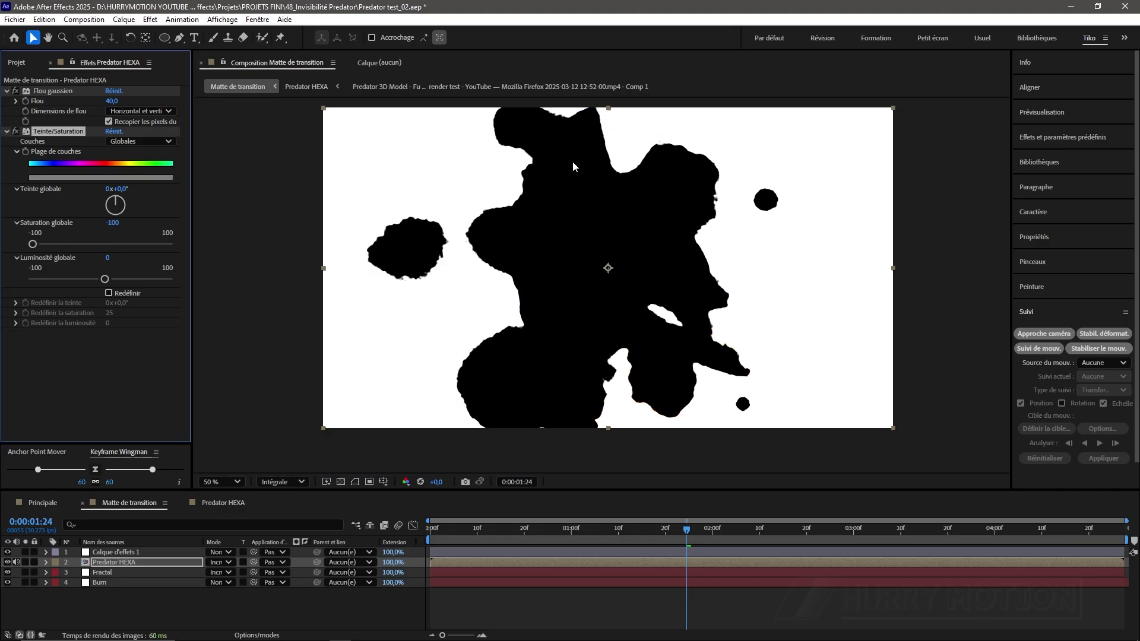
pyautogui.moveTo(686, 528)
pyautogui.mouseDown()
pyautogui.moveTo(652, 530)
pyautogui.moveTo(750, 547)
pyautogui.moveTo(648, 534)
pyautogui.moveTo(664, 529)
pyautogui.mouseUp()
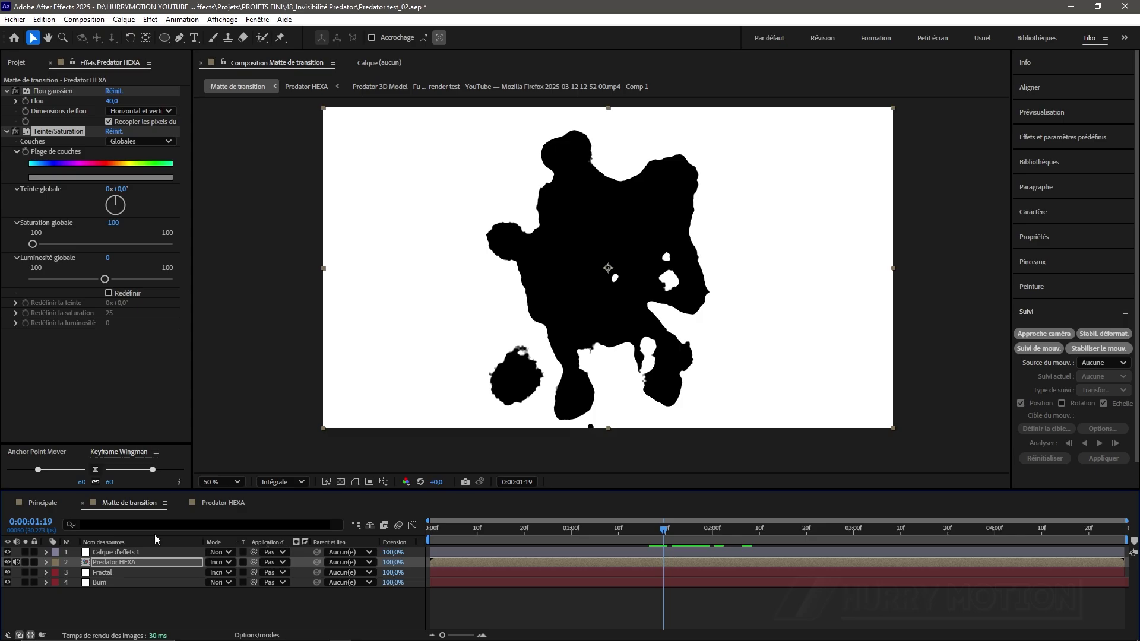
# Insert Matte de transition above Predator HEXA in the Principale composition and hide the new layer.
pyautogui.click(42, 505)
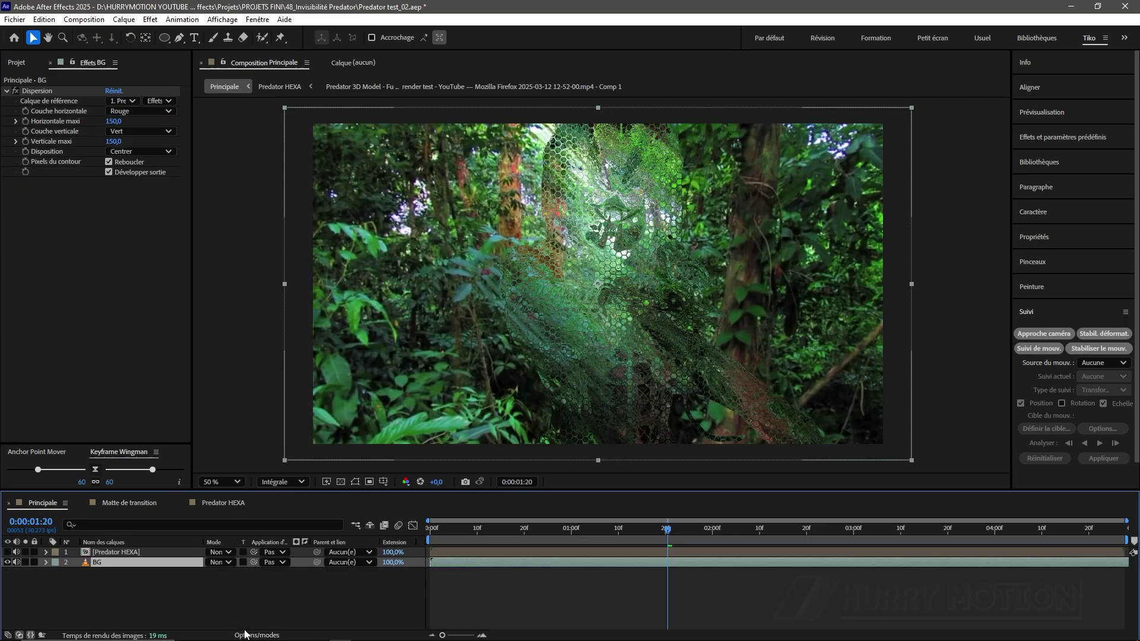
pyautogui.click(18, 63)
pyautogui.moveTo(42, 188); pyautogui.dragTo(111, 557)
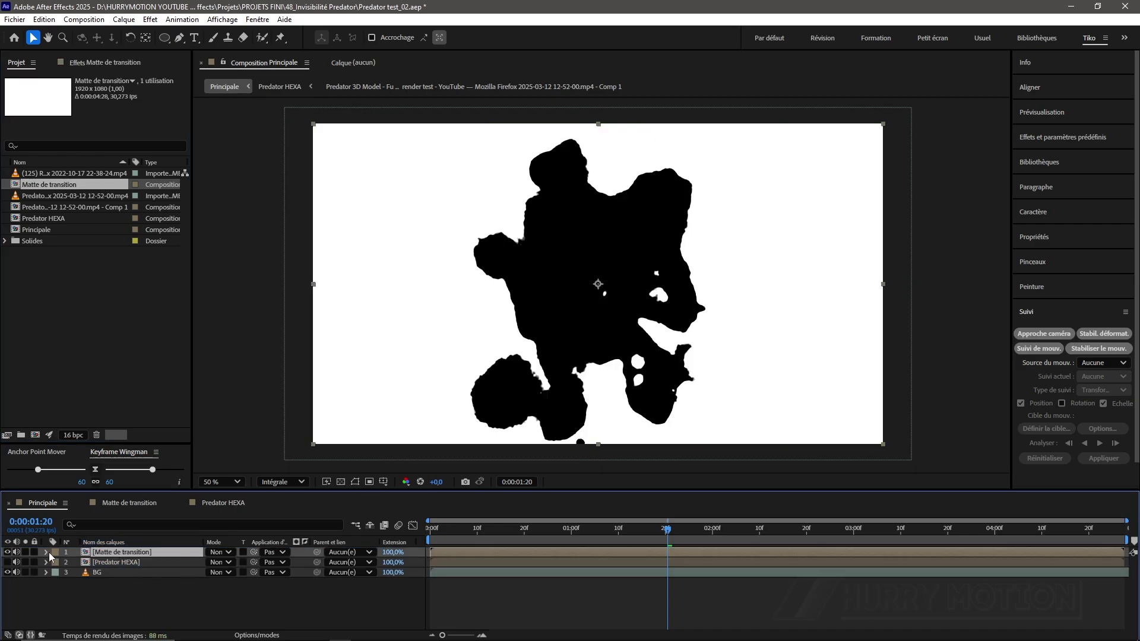
pyautogui.click(5, 553)
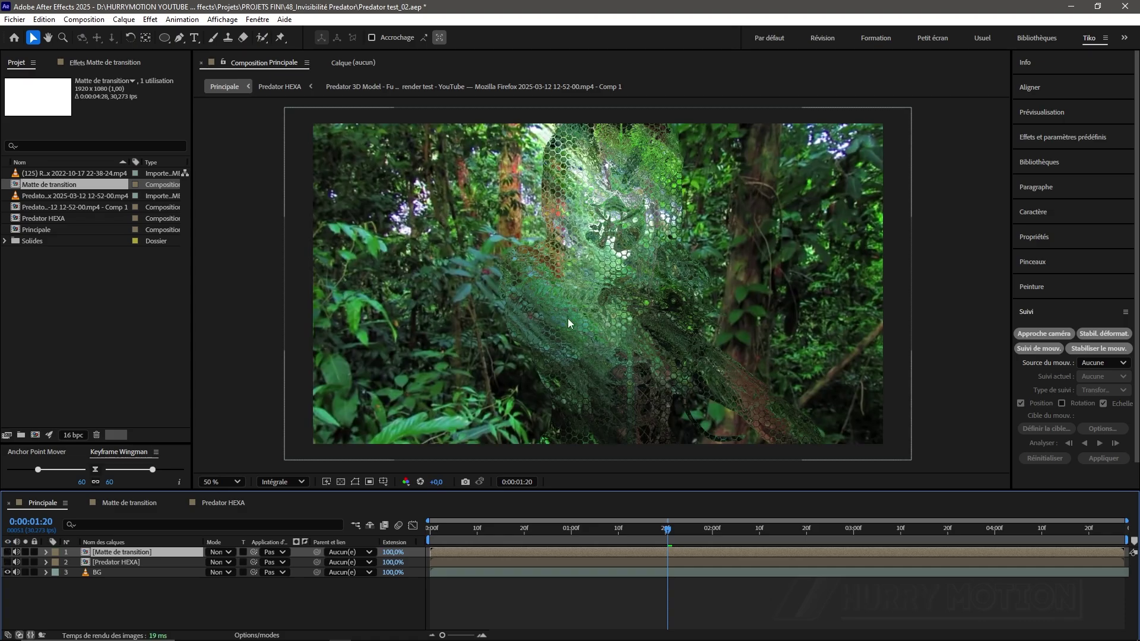
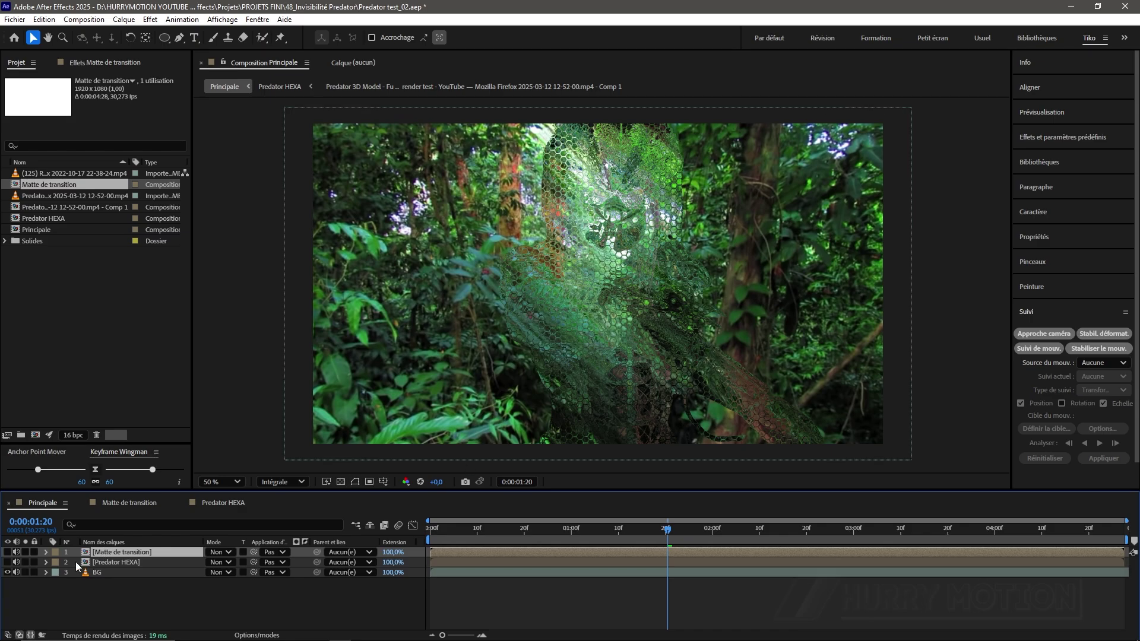
# Rename the Predator Roto layer in the Predator HEXA composition as Predator.
pyautogui.click(217, 503)
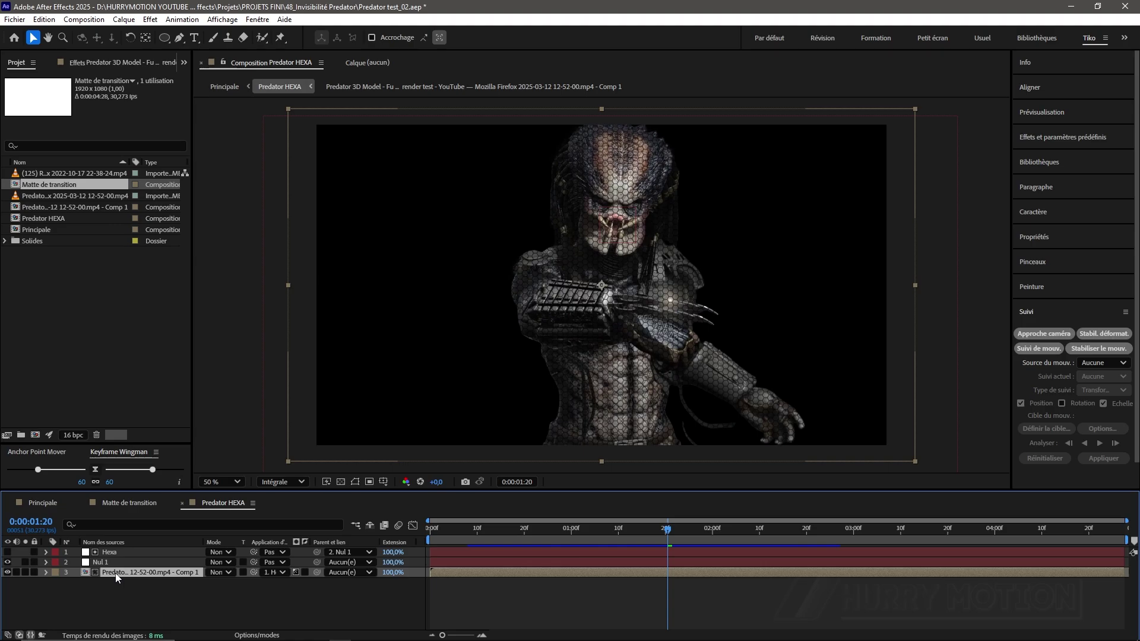
pyautogui.click(116, 574)
pyautogui.press('Return')
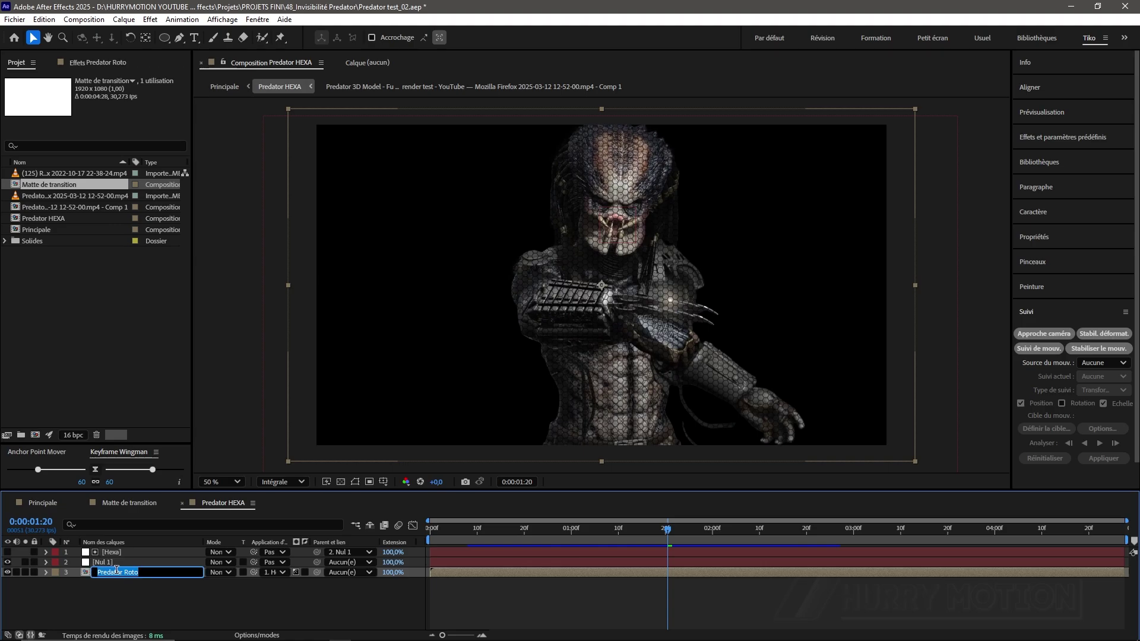
pyautogui.write('Predator')
pyautogui.press('Return')
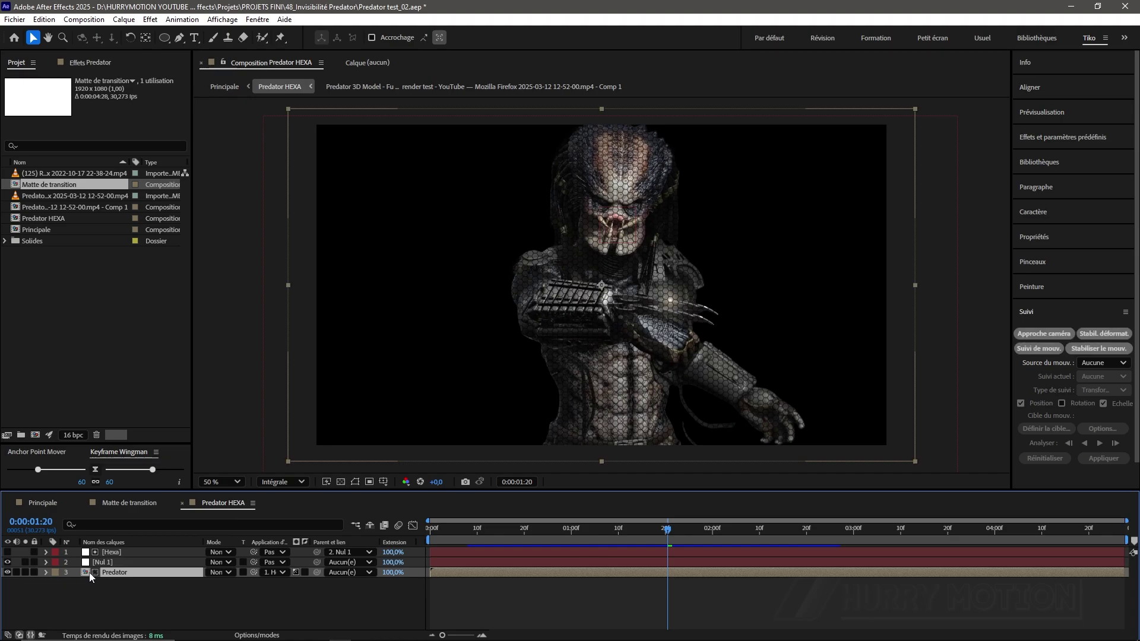
# Copy the Predator layer to the top of the Principale composition and set its Echelle to 120%.
pyautogui.click(36, 505)
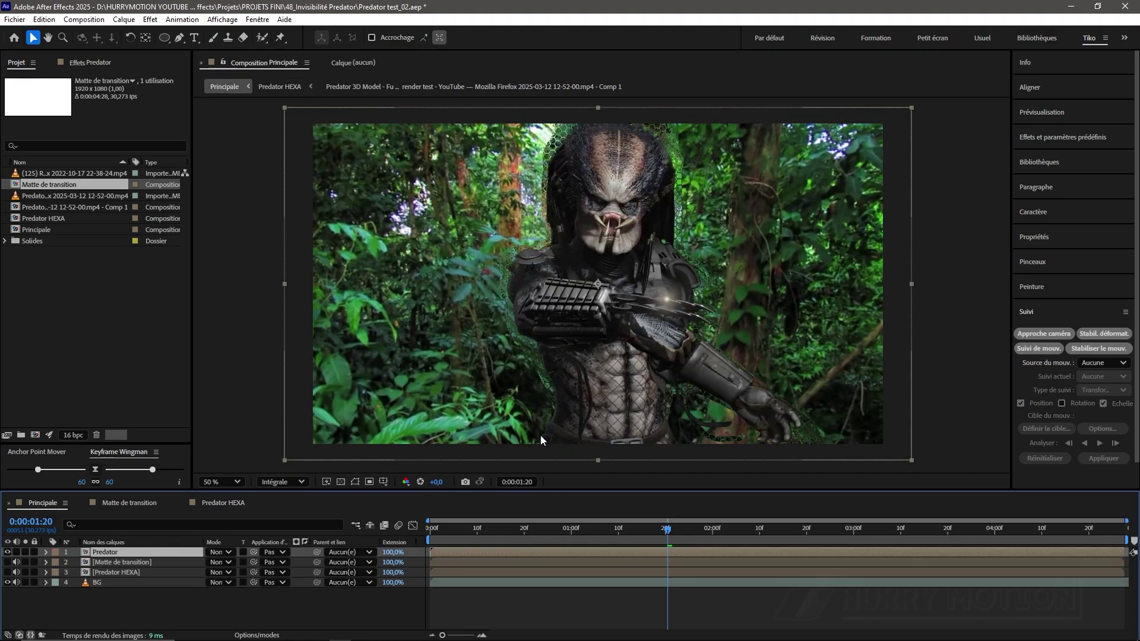
pyautogui.press('s')
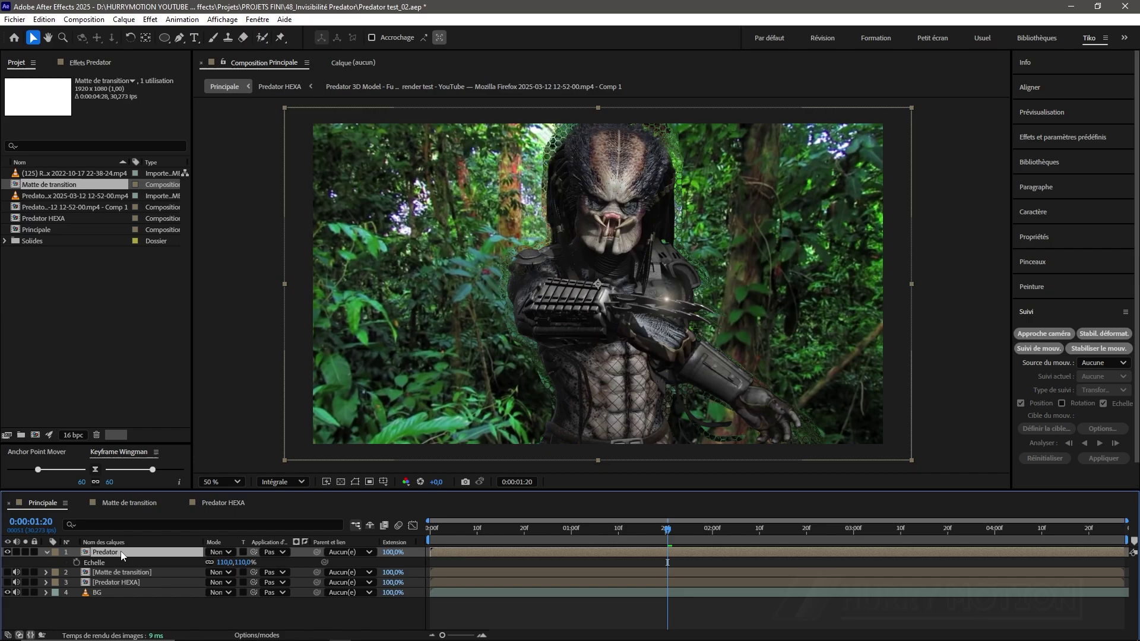
pyautogui.click(227, 563)
pyautogui.write('120')
pyautogui.press('Return')
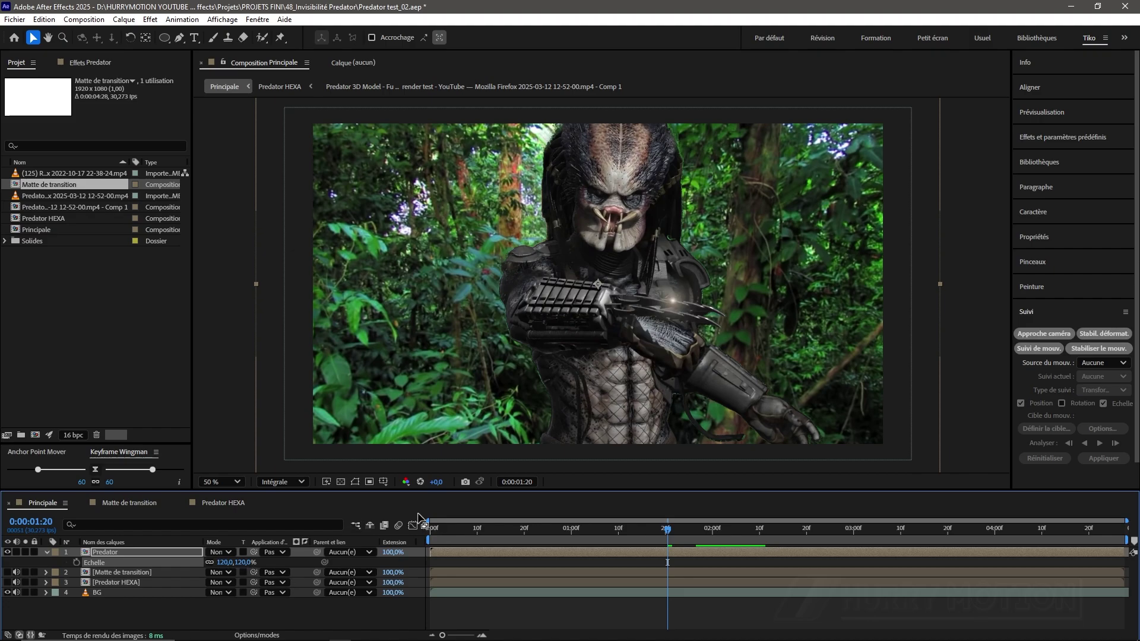
pyautogui.click(45, 553)
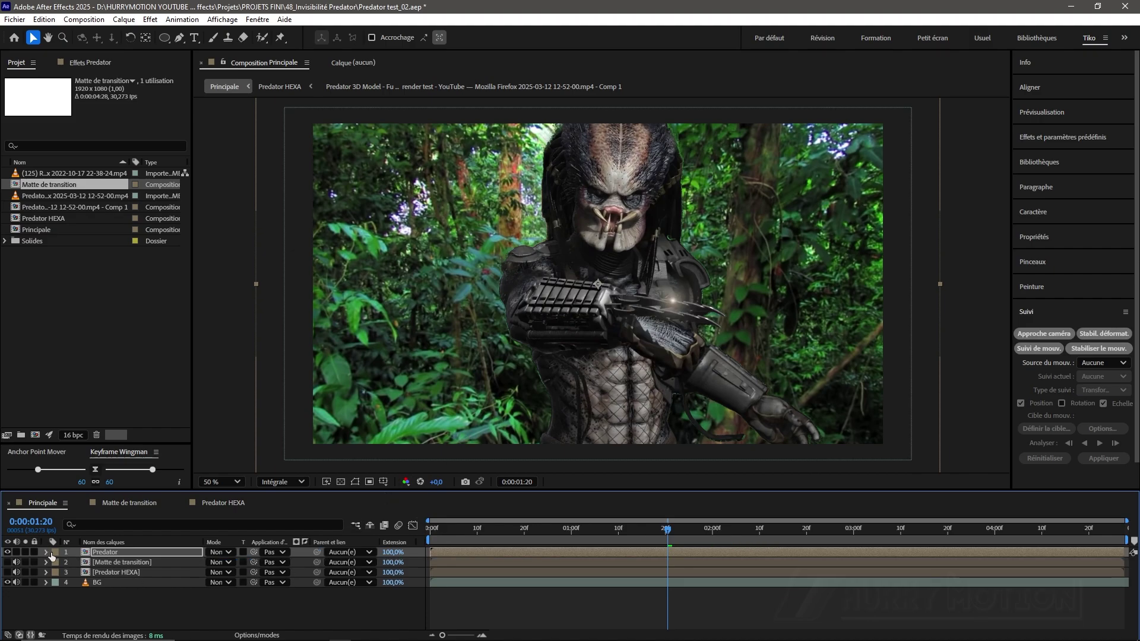
# Assign Matte de transition as the Predator layer's track matte and preview the transition from 0:00:00:23.
pyautogui.click(106, 564)
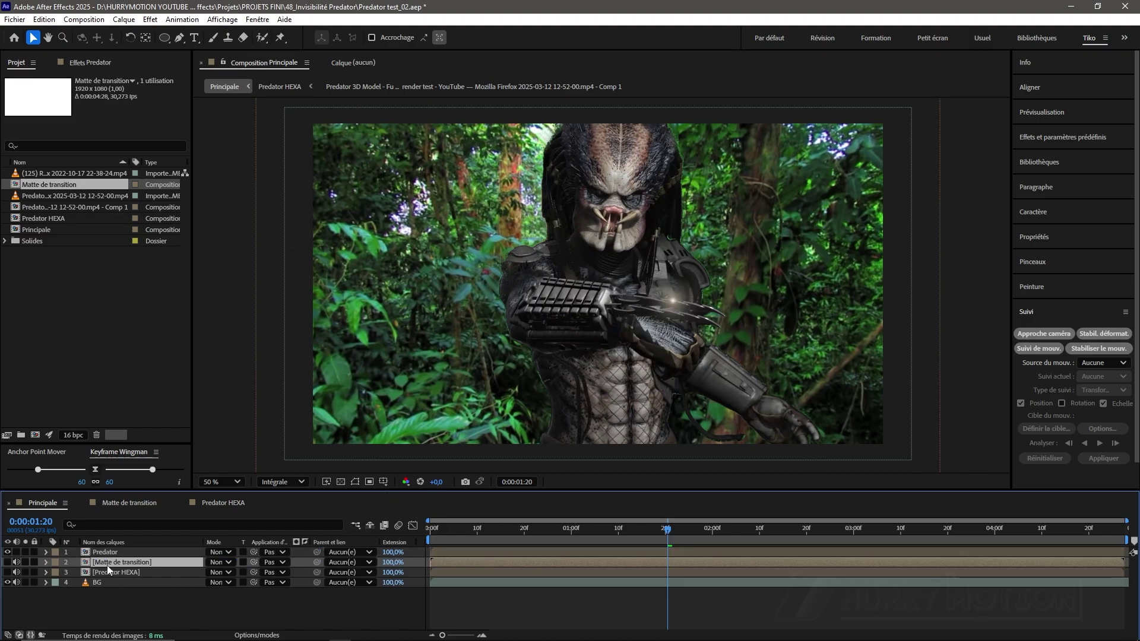
pyautogui.click(107, 551)
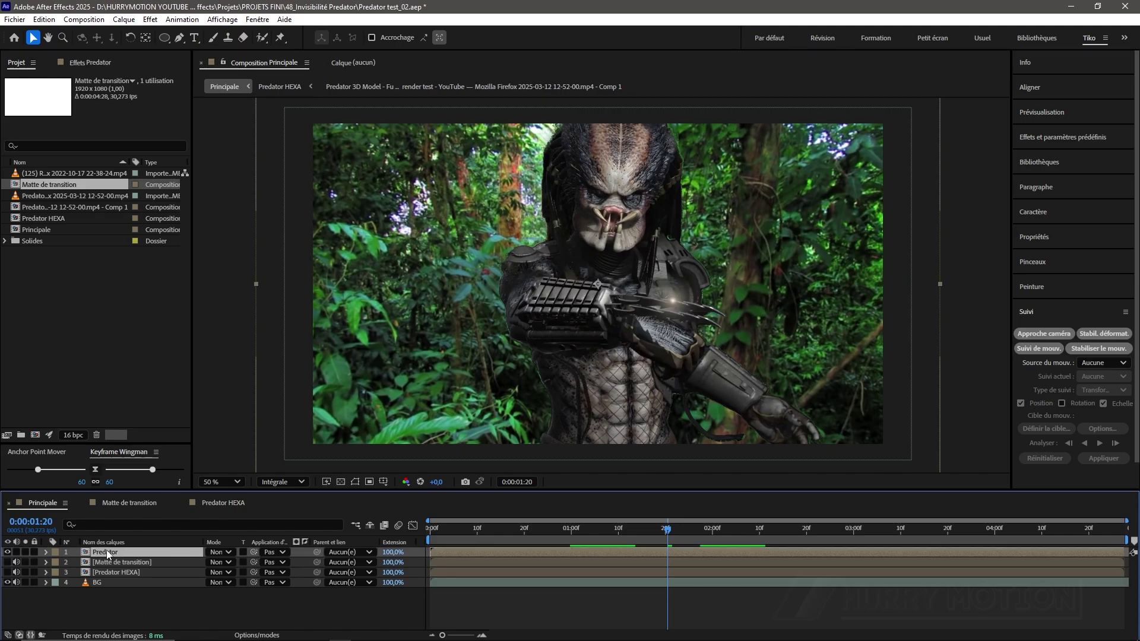
pyautogui.moveTo(253, 552); pyautogui.dragTo(122, 562)
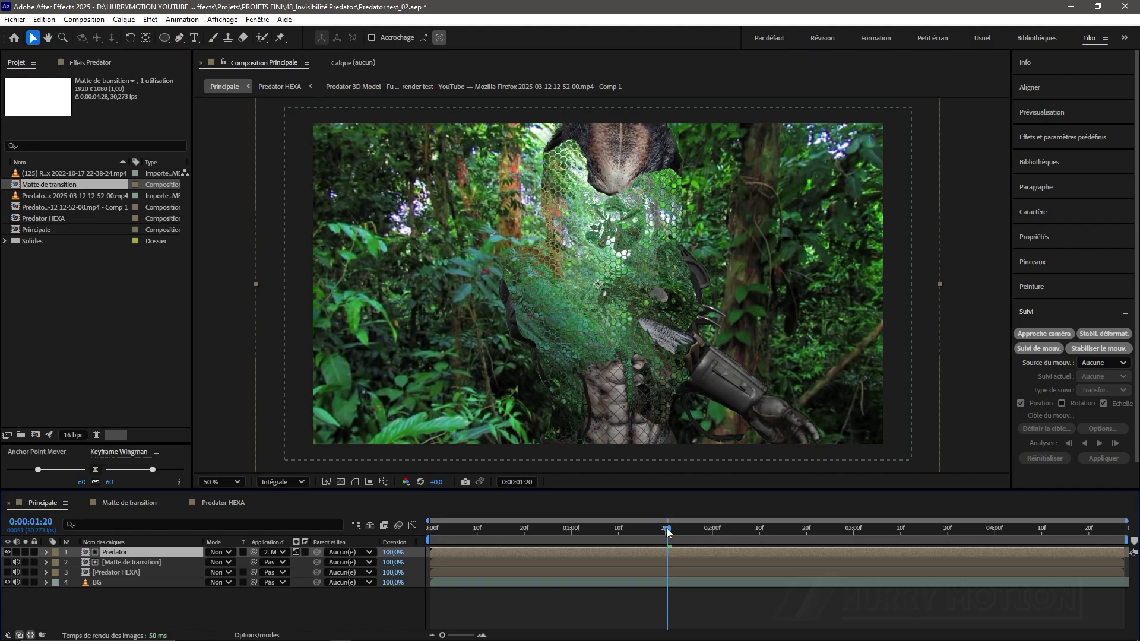
pyautogui.moveTo(668, 530); pyautogui.dragTo(541, 535)
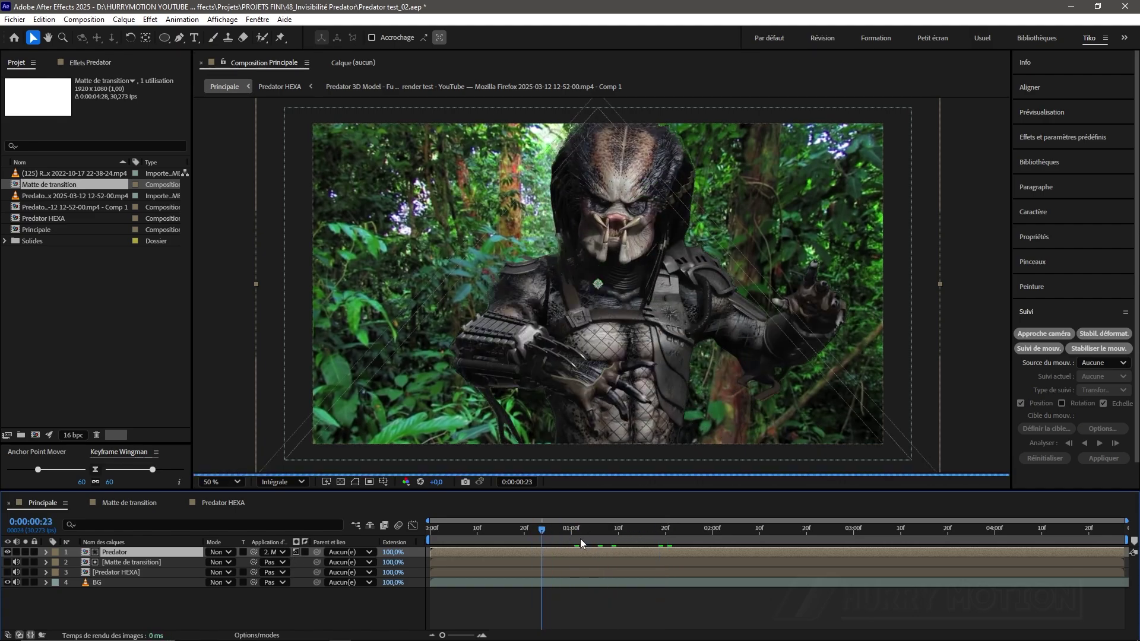
pyautogui.press('space')
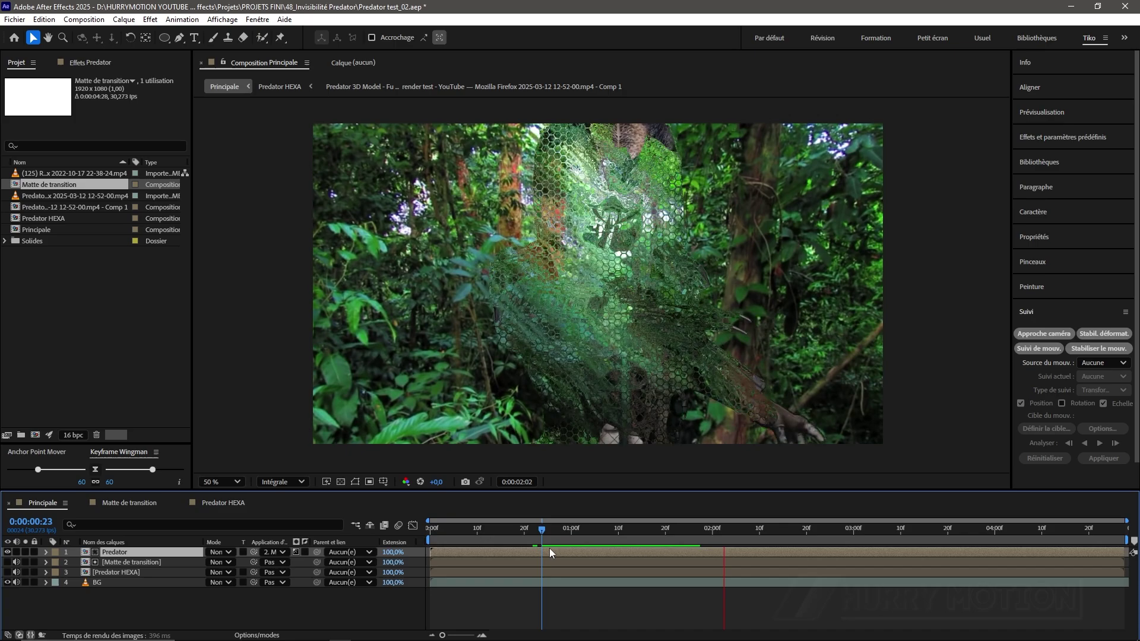
pyautogui.press('space')
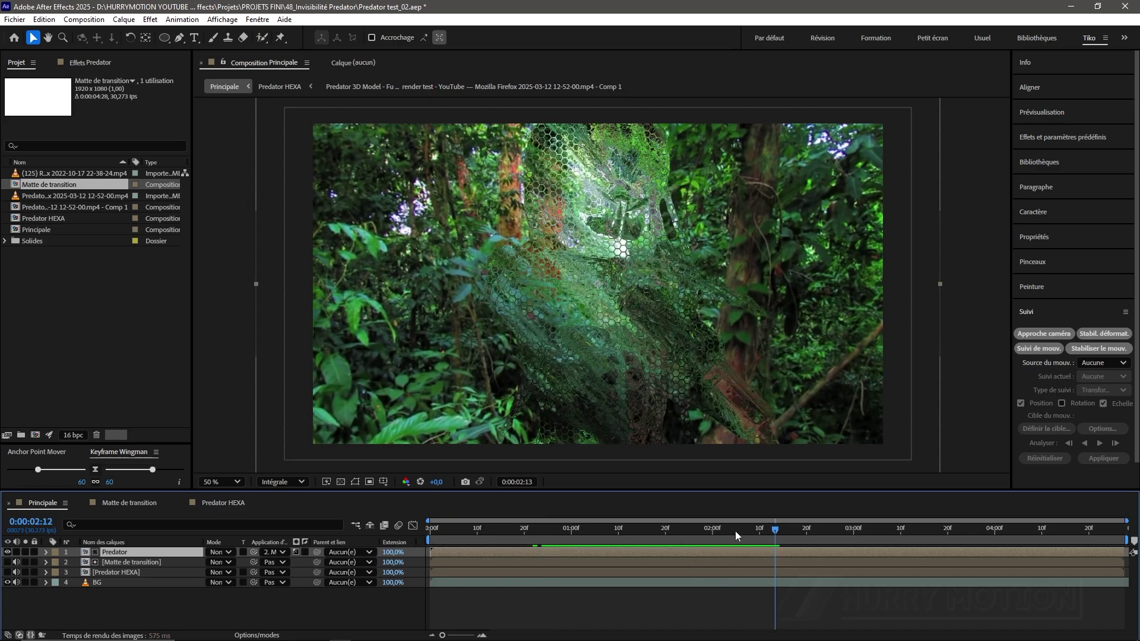
pyautogui.moveTo(735, 531); pyautogui.dragTo(635, 543)
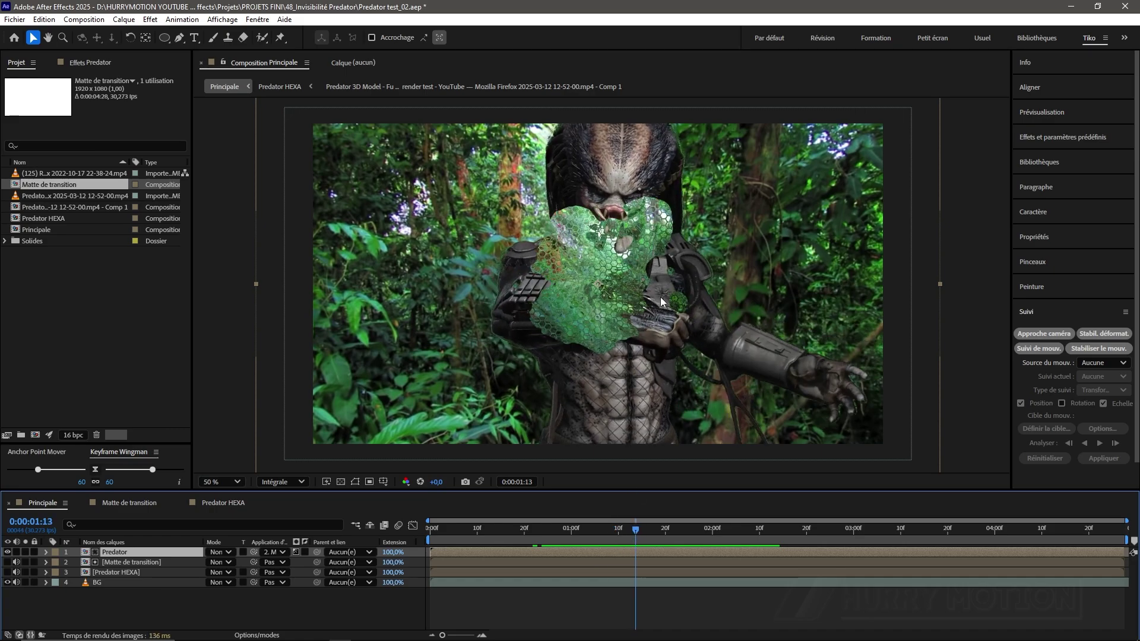
# Duplicate the Matte de transition composition in the project and rename the copy as Matte de transition Glow.
pyautogui.click(123, 563)
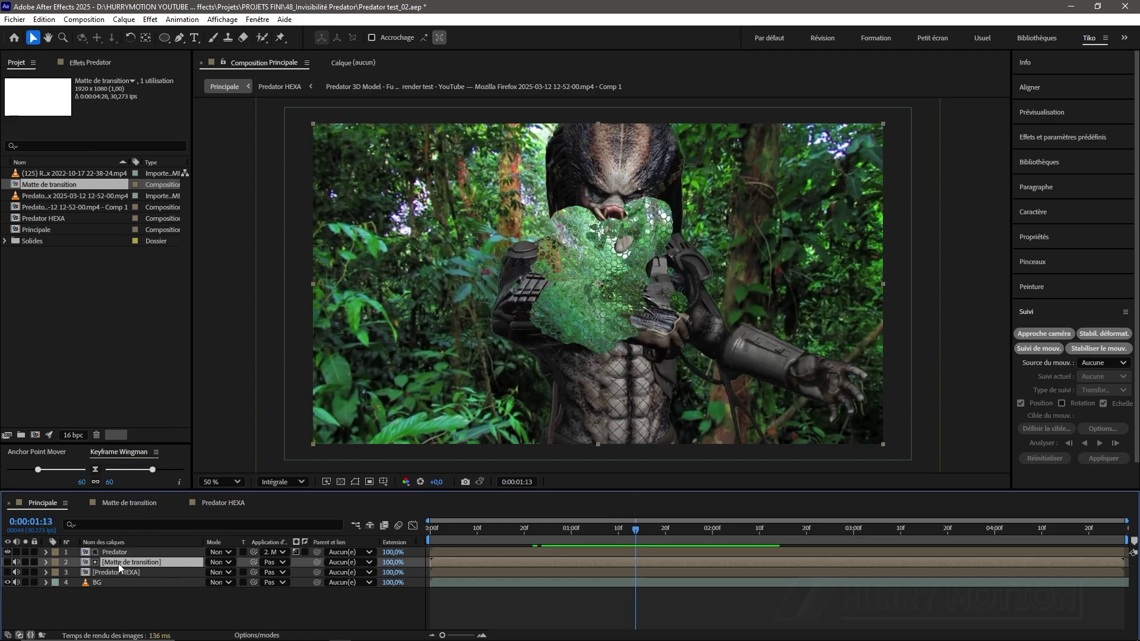
pyautogui.click(25, 63)
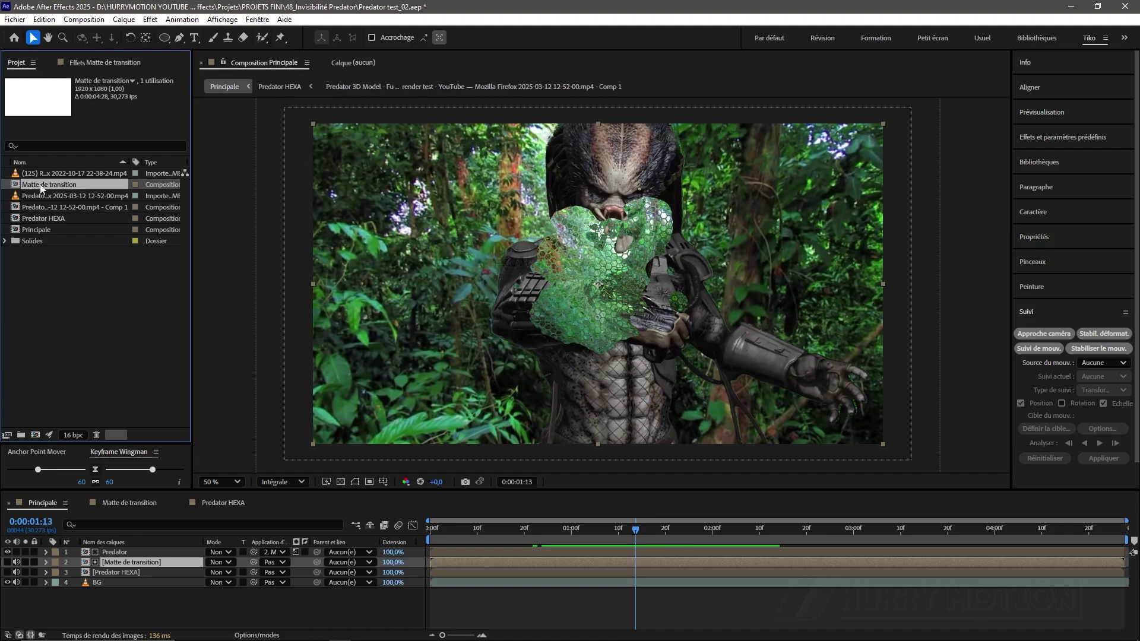
pyautogui.hotkey('ctrl', 'd')
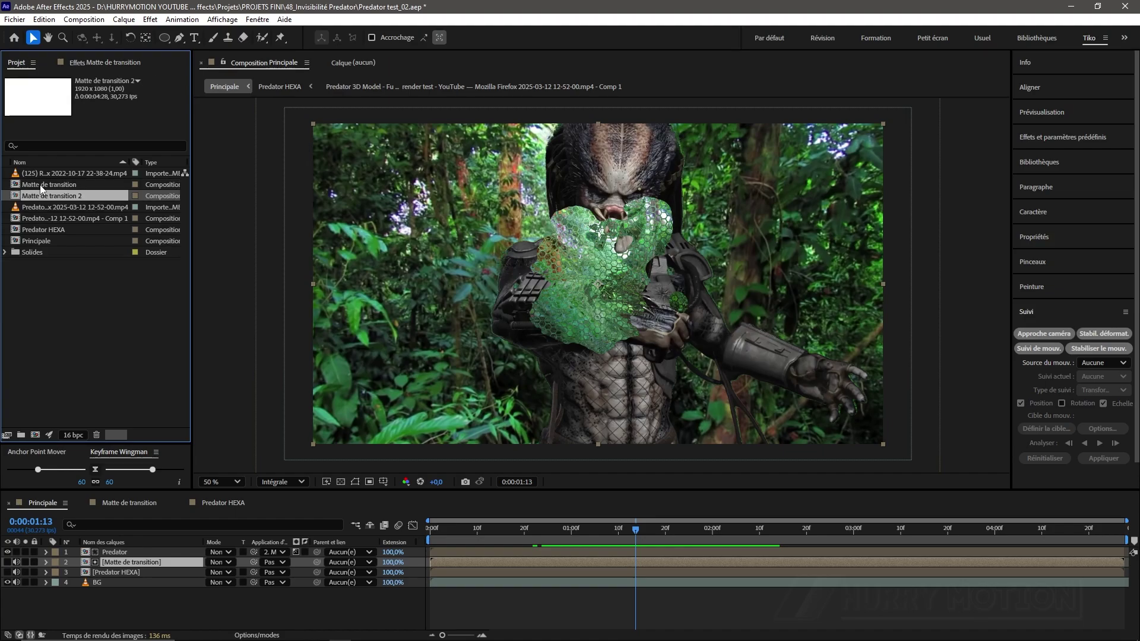
pyautogui.press('Return')
pyautogui.click(86, 197)
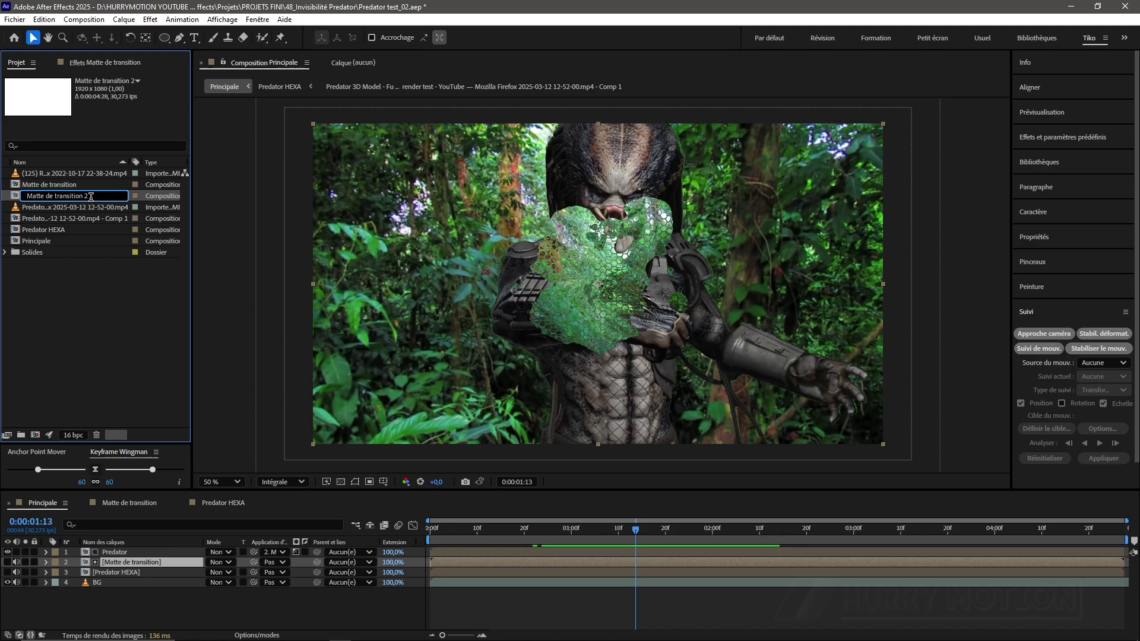
pyautogui.press('BackSpace')
pyautogui.press('BackSpace')
pyautogui.write('G')
pyautogui.click(125, 283)
pyautogui.click(19, 195)
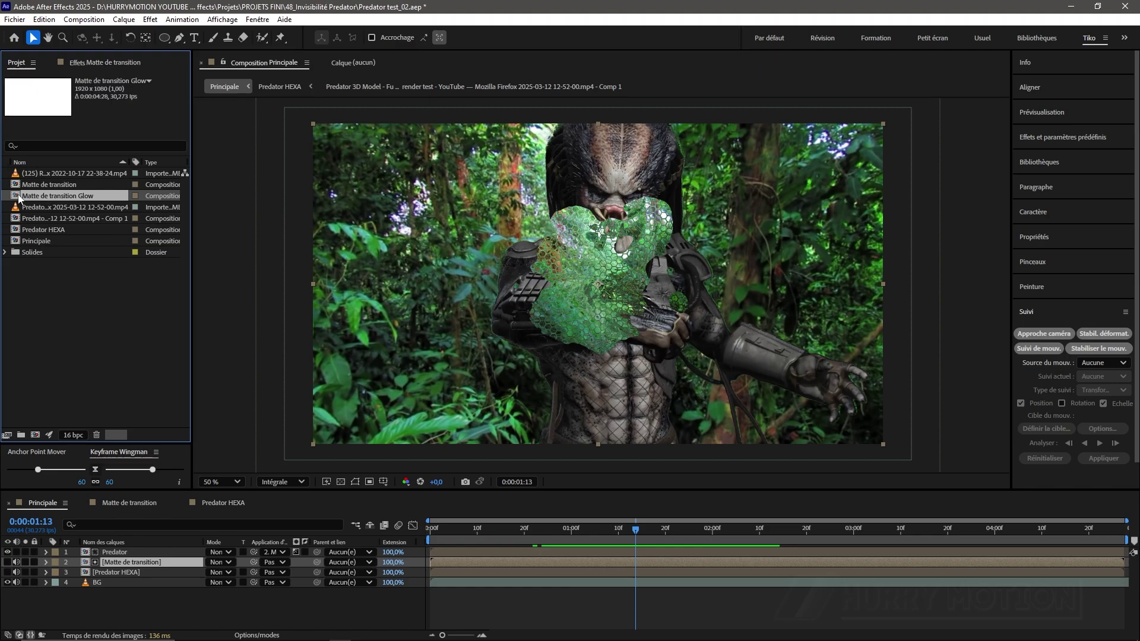
# Open the Matte de transition Glow composition and add a new adjustment layer above Calque d'effets 1.
pyautogui.doubleClick(19, 196)
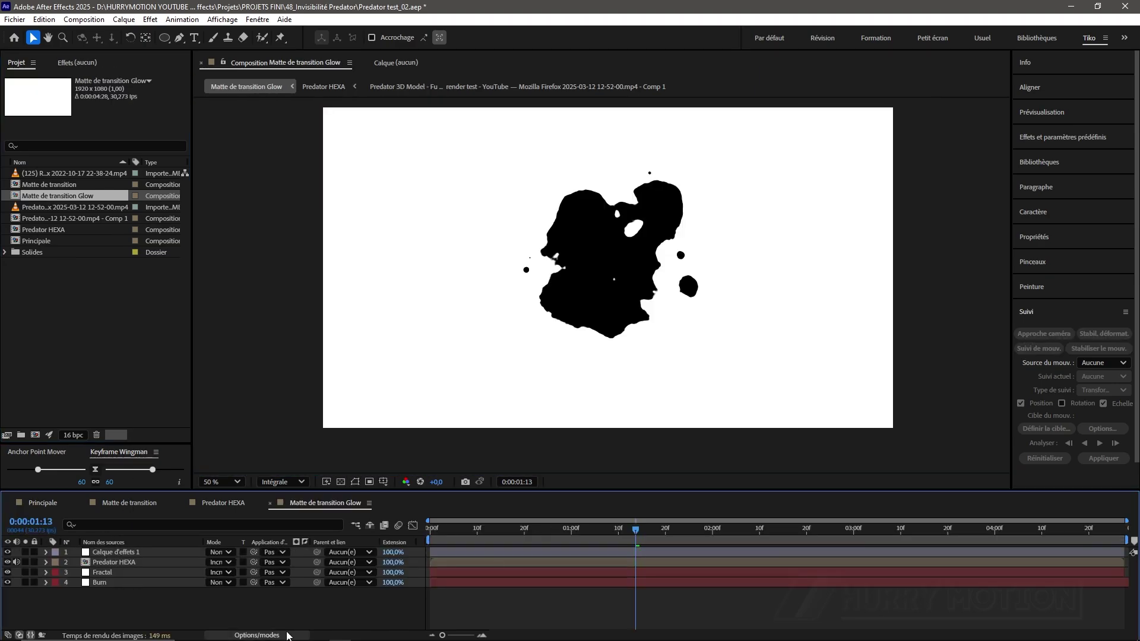
pyautogui.click(115, 551)
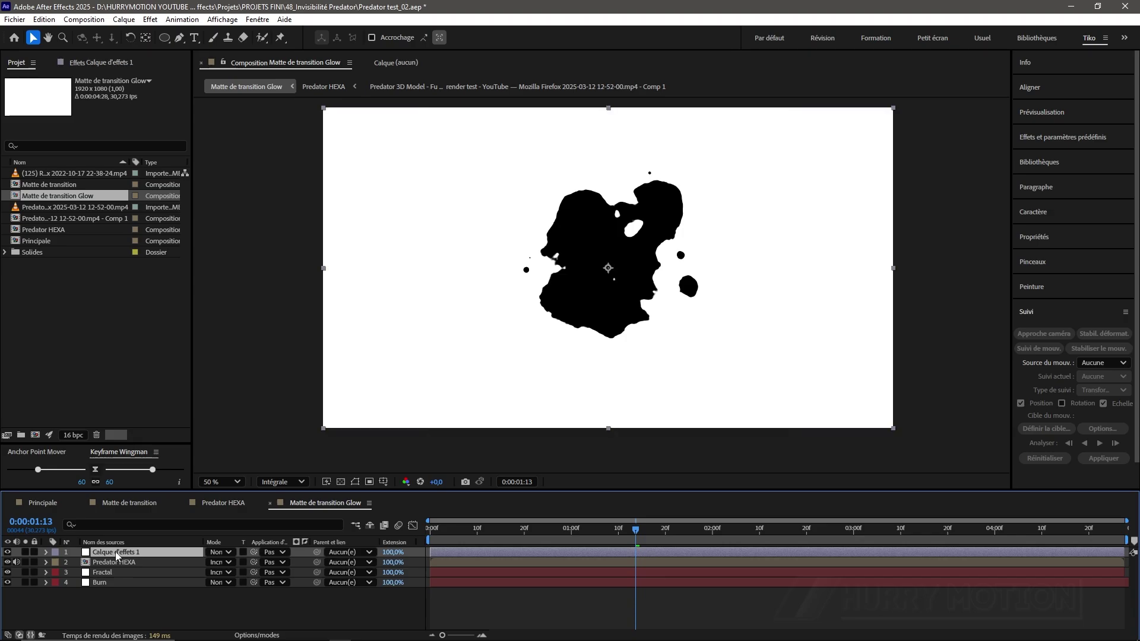
pyautogui.hotkey('ctrl', 'd')
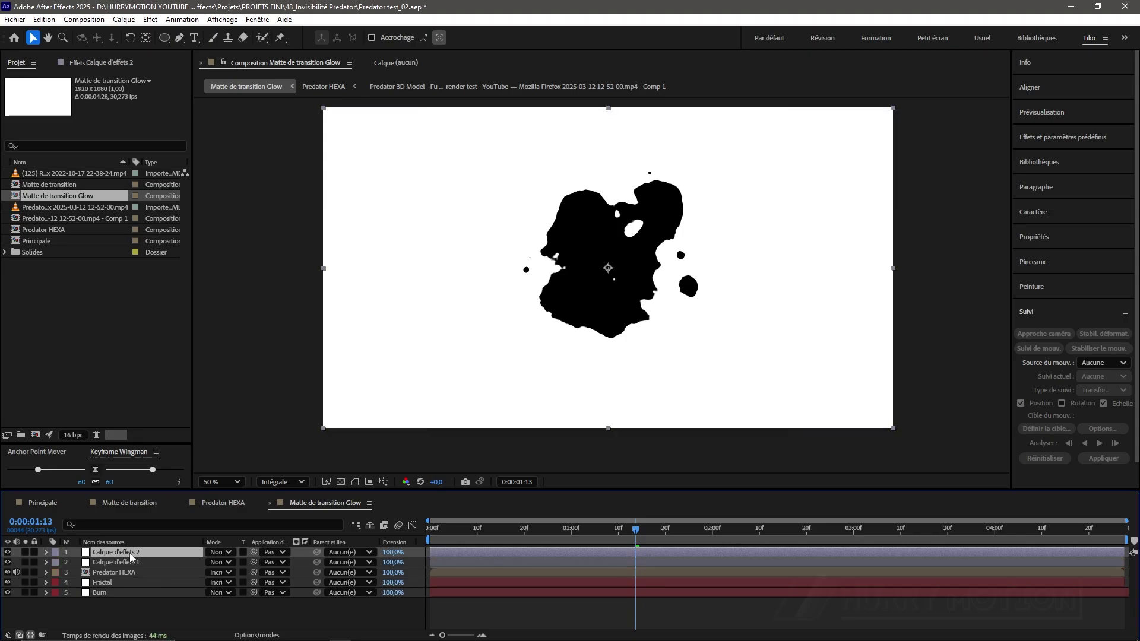
# Apply the Inverser and Turbulences effects to Calque d'effets 2.
pyautogui.click(76, 64)
pyautogui.hotkey('ctrl', 'space')
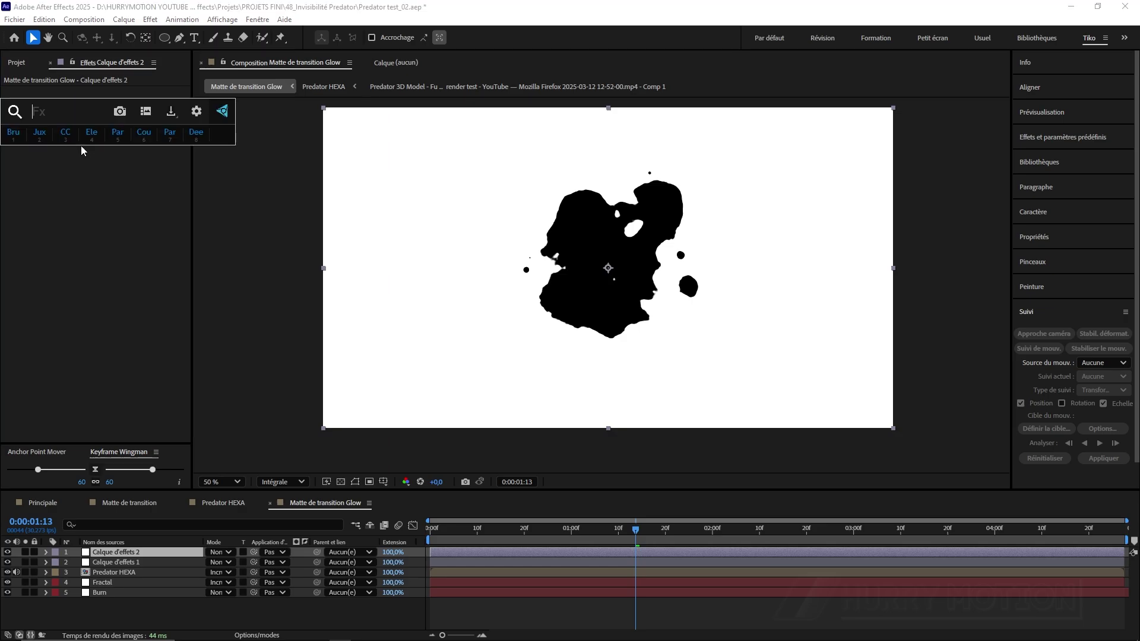
pyautogui.write('inv')
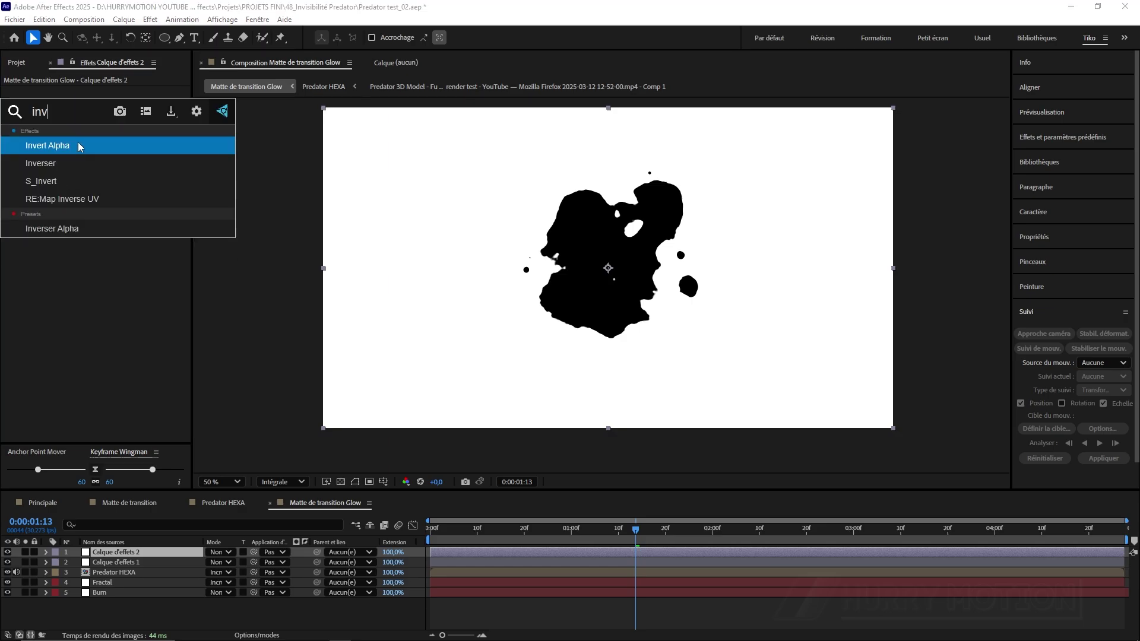
pyautogui.press('Return')
pyautogui.hotkey('ctrl', 'space')
pyautogui.write('tur')
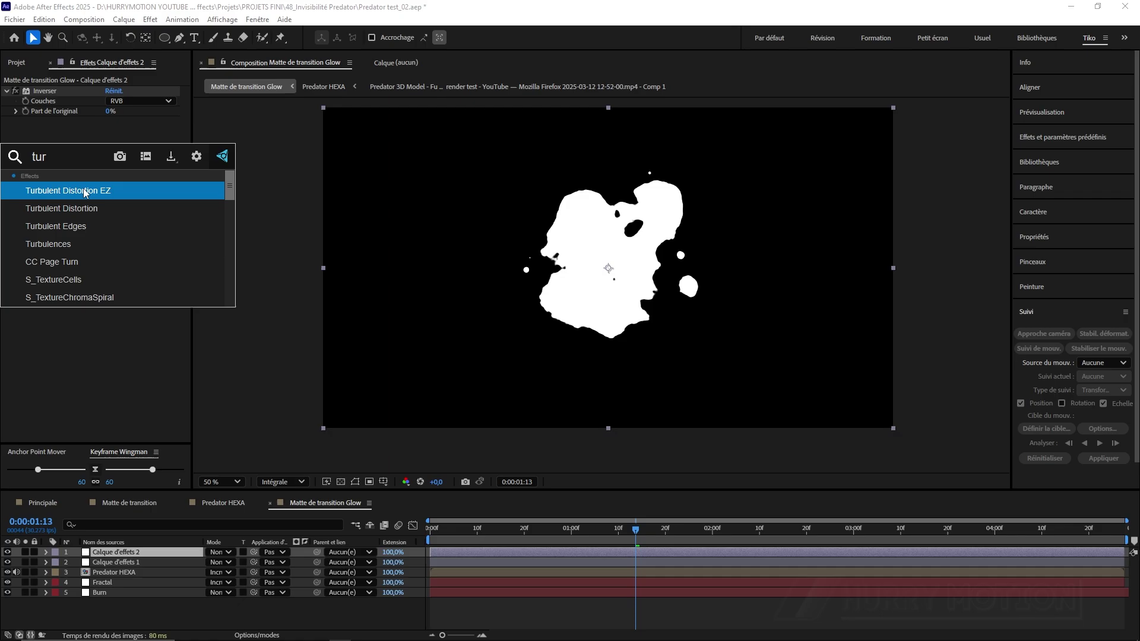
pyautogui.click(76, 243)
# Add the CC Composite effect to Calque d'effets 2 and set its Transfer Mode to Multiply.
pyautogui.hotkey('ctrl', 'space')
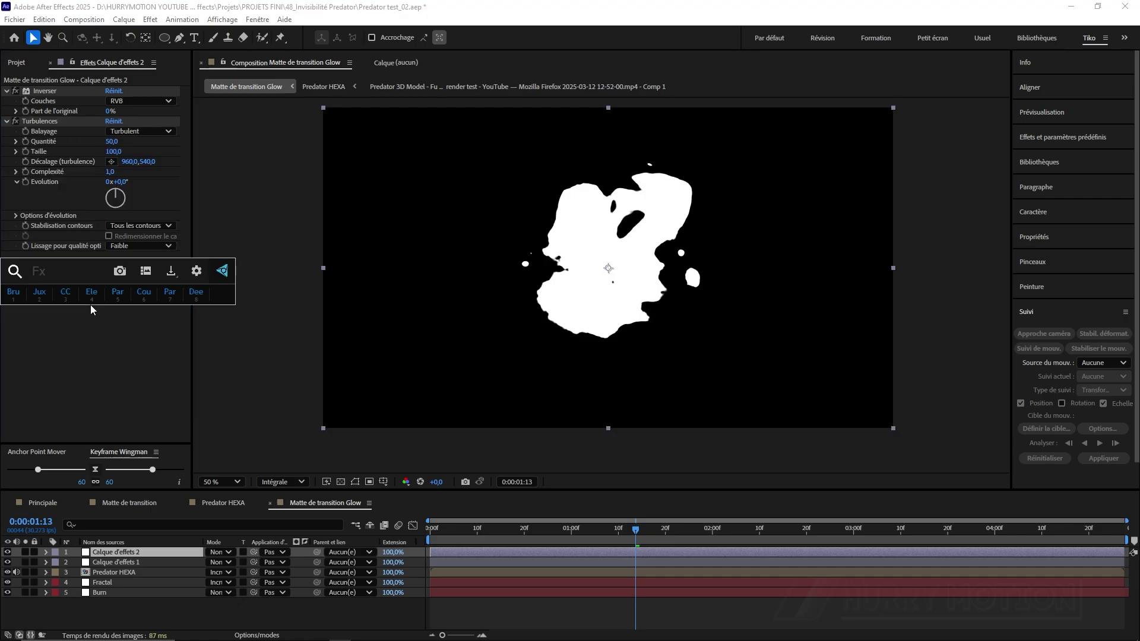
pyautogui.write('cc co')
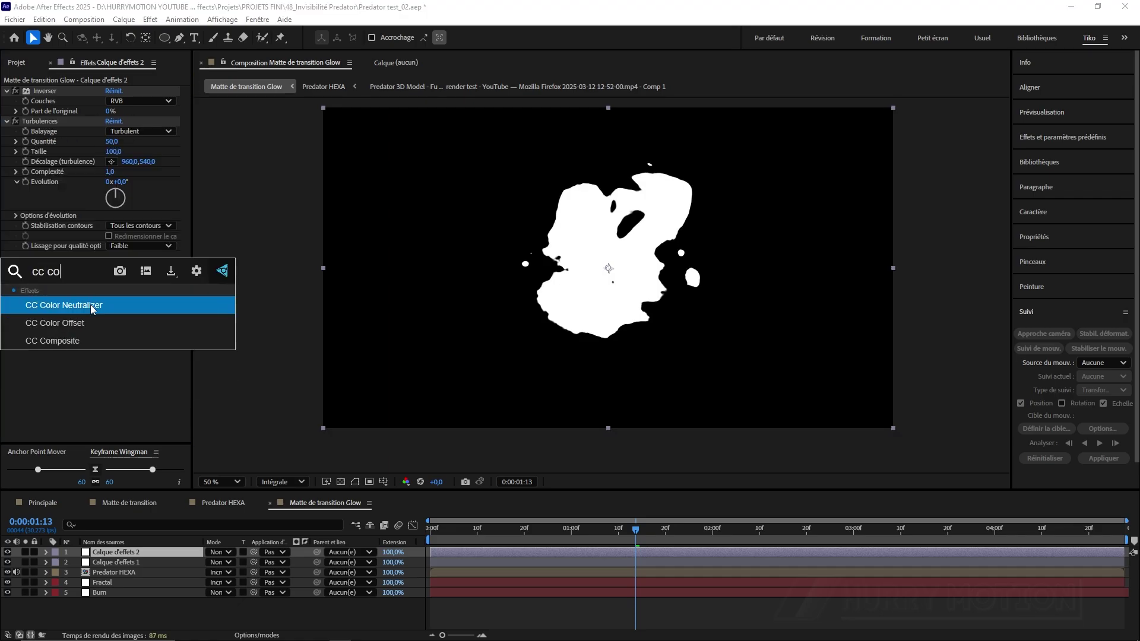
pyautogui.write('mp')
pyautogui.click(91, 305)
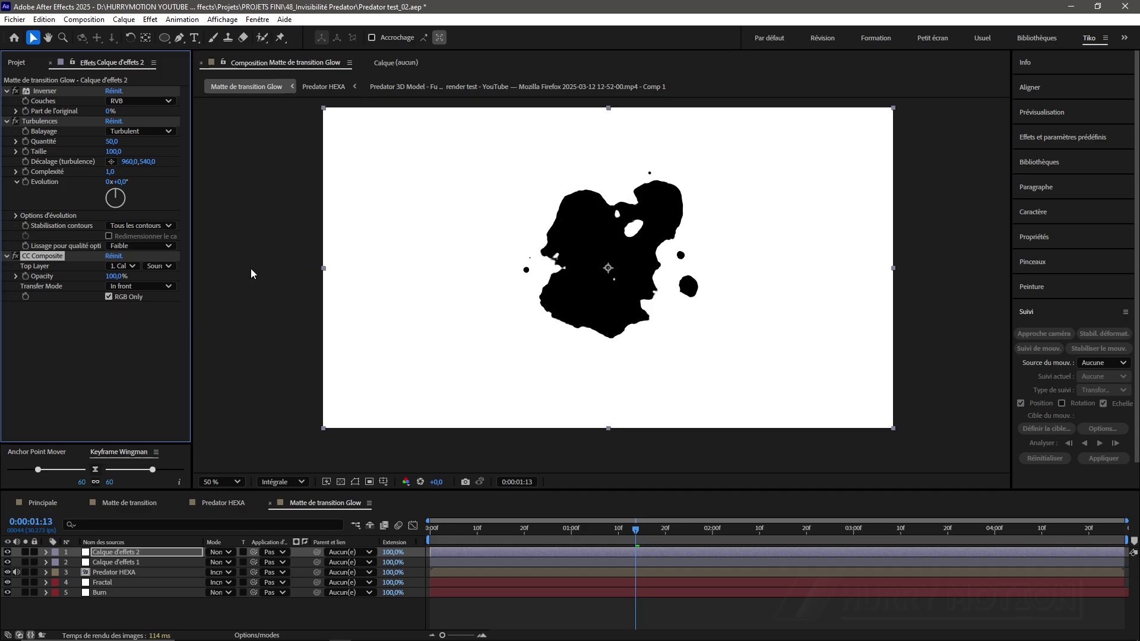
pyautogui.click(137, 291)
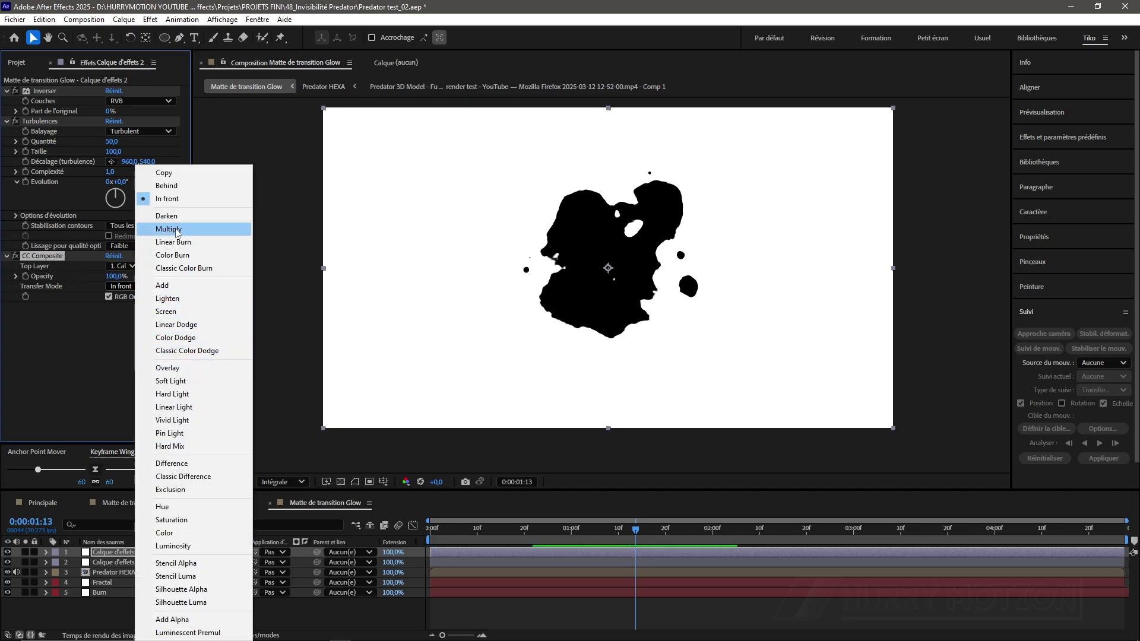
pyautogui.click(176, 232)
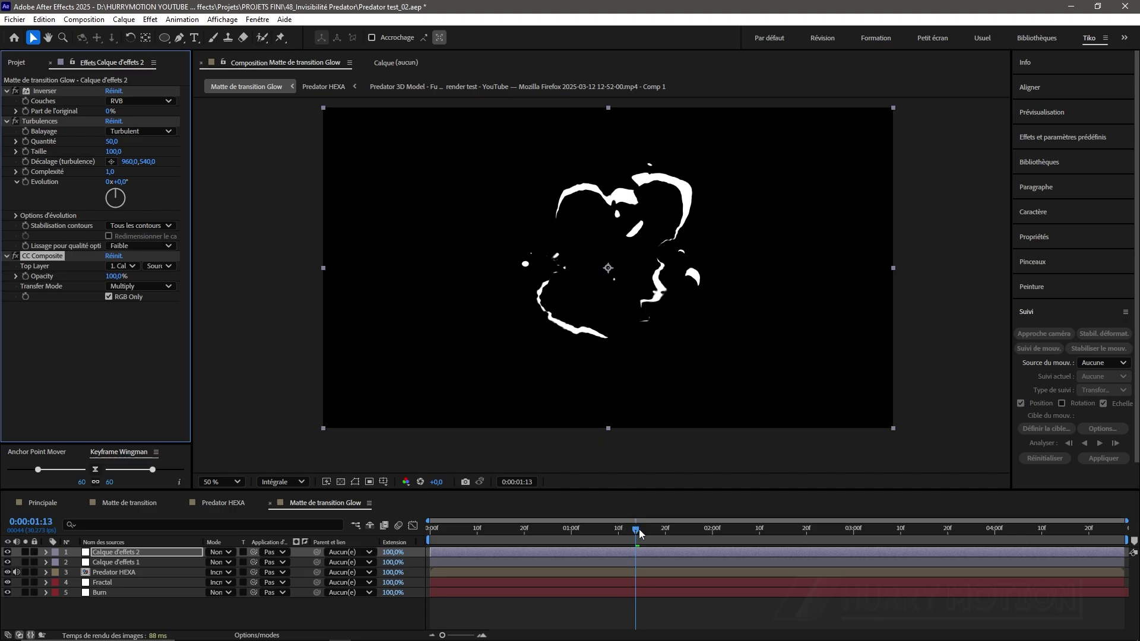
# At 0:00:01:18, set the Turbulences effect's Quantité to 20 and Complexité to 2,3.
pyautogui.moveTo(639, 529)
pyautogui.mouseDown()
pyautogui.moveTo(700, 527)
pyautogui.moveTo(659, 530)
pyautogui.mouseUp()
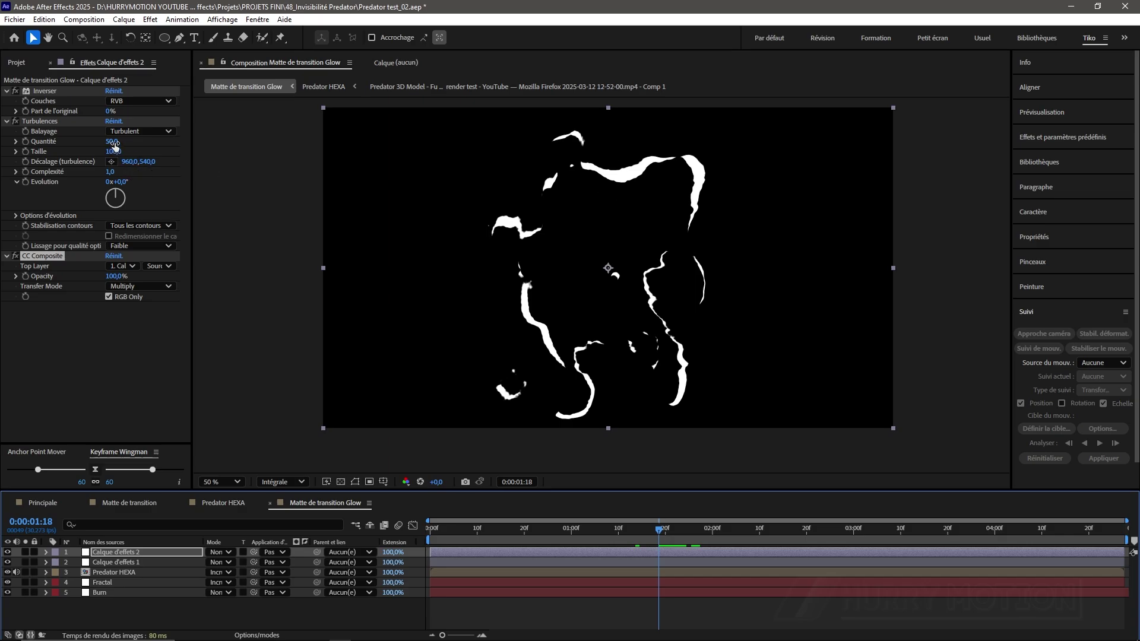
pyautogui.moveTo(111, 141); pyautogui.dragTo(98, 145)
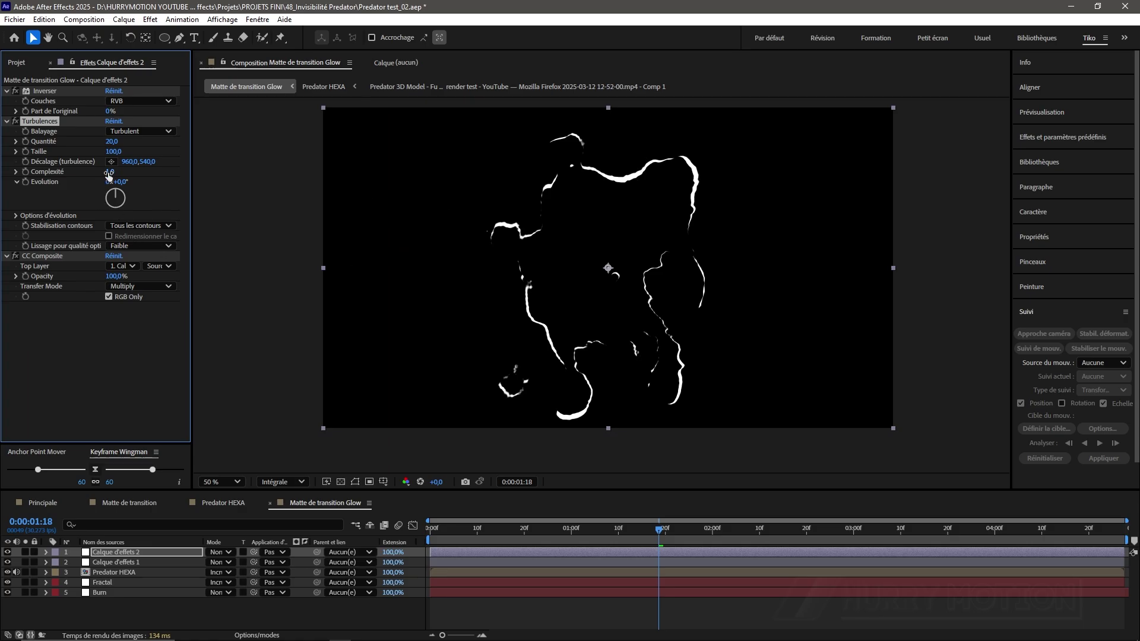
pyautogui.moveTo(110, 171)
pyautogui.mouseDown()
pyautogui.moveTo(247, 185)
pyautogui.moveTo(199, 187)
pyautogui.mouseUp()
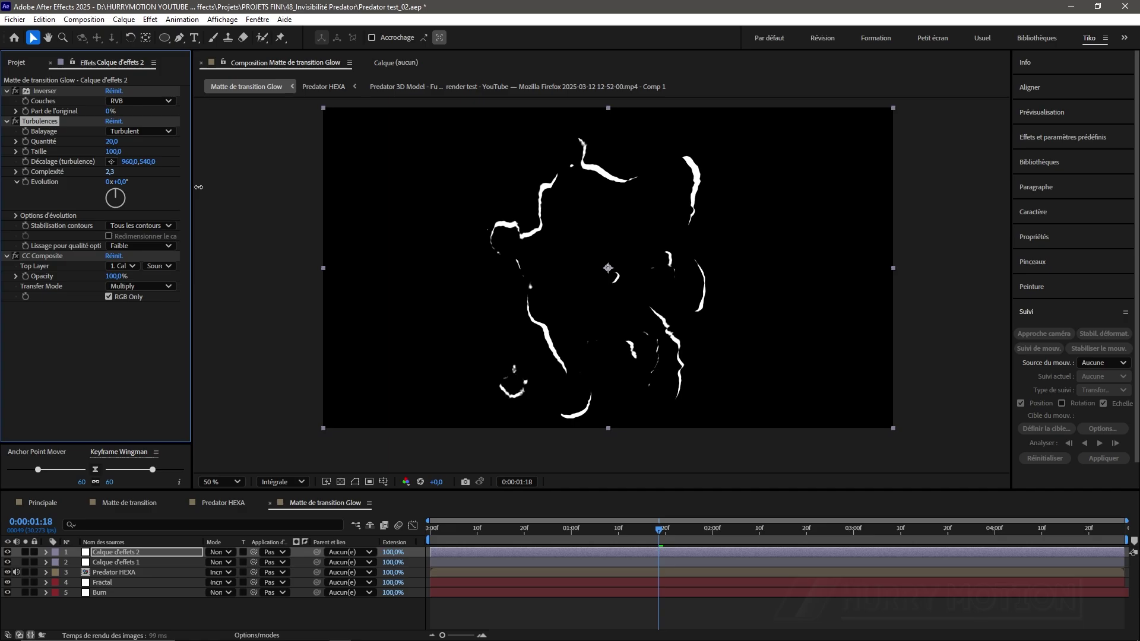
# Add the Bruit fractal effect to Calque d'effets 2 and set its Mode de transfert to Produit.
pyautogui.click(88, 352)
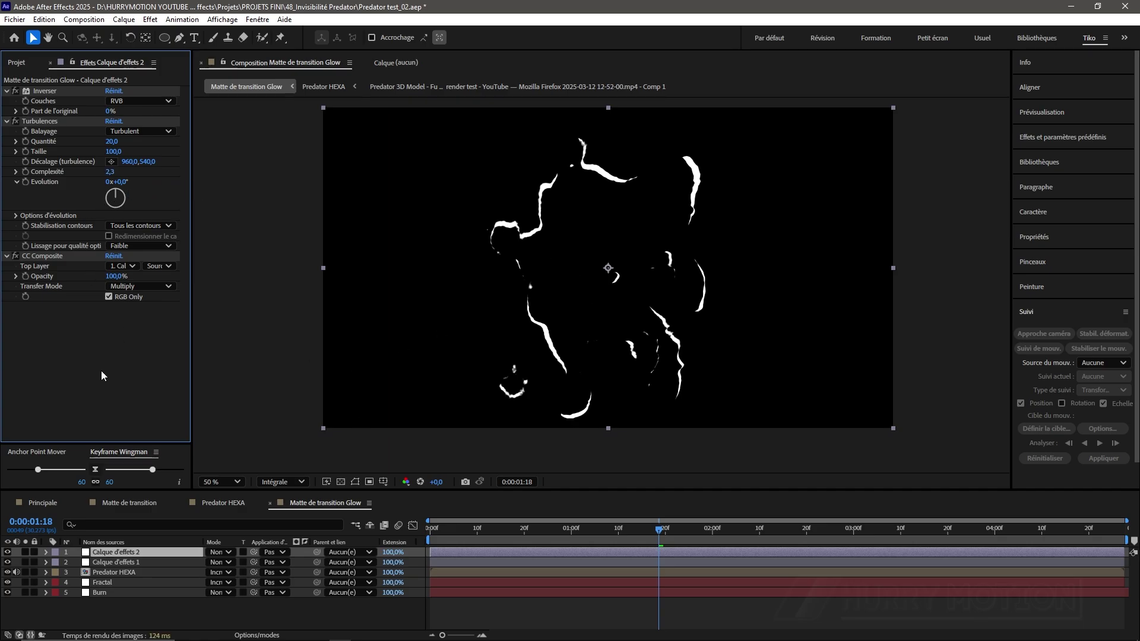
pyautogui.hotkey('ctrl', 'space')
pyautogui.click(21, 357)
pyautogui.click(141, 436)
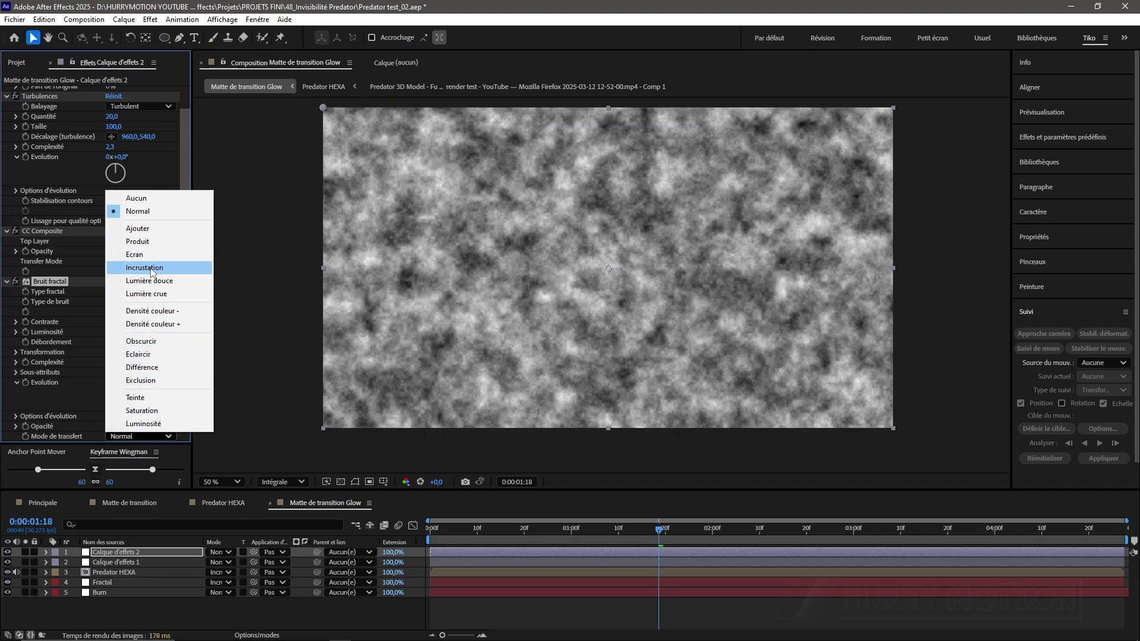
pyautogui.click(151, 243)
# Set the Bruit fractal effect's Contraste to 200 and Luminosité to -15.
pyautogui.press('.')
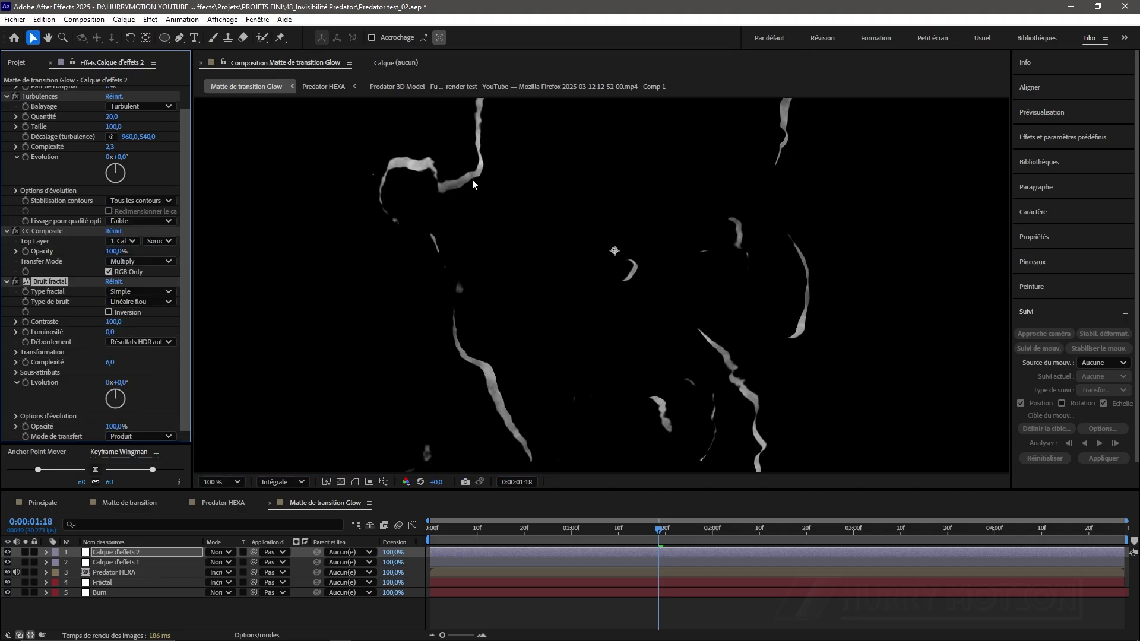
pyautogui.click(113, 323)
pyautogui.write('200')
pyautogui.press('Return')
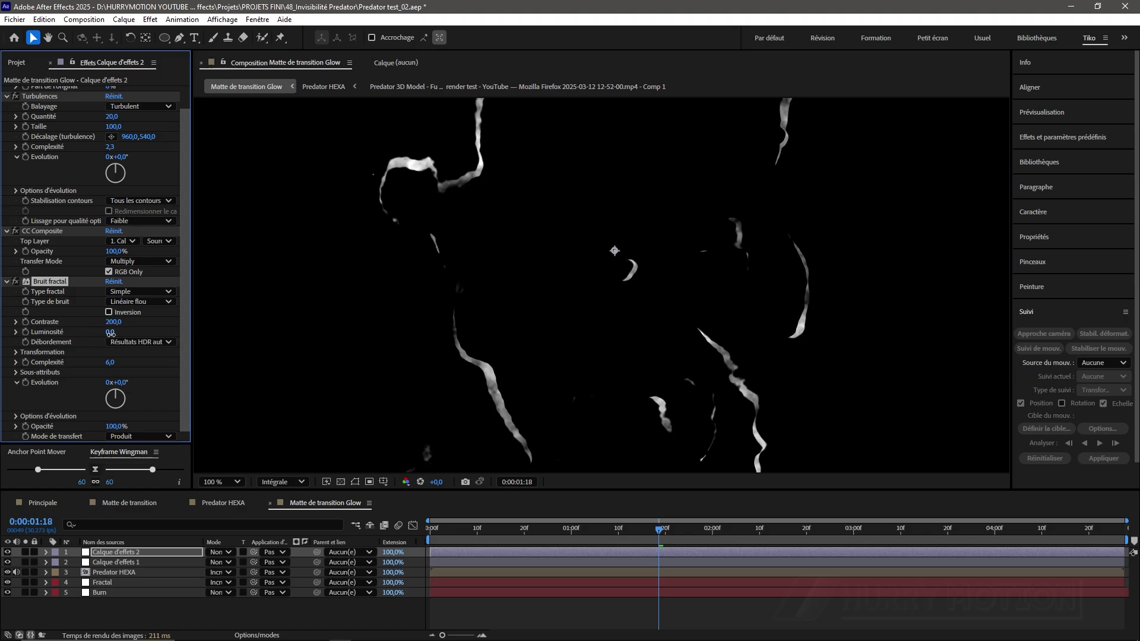
pyautogui.click(110, 332)
pyautogui.write('-15')
pyautogui.press('Return')
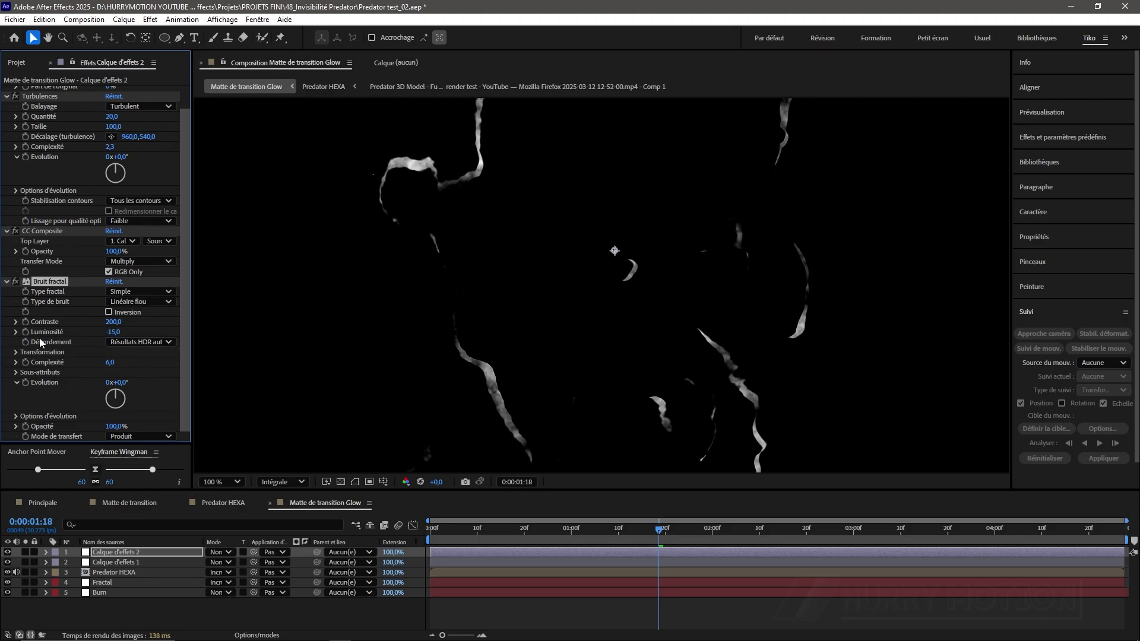
# Set the Bruit fractal effect's Echelle to 30 and Sous-échelle to 62,2, and collapse the effect's settings.
pyautogui.click(16, 353)
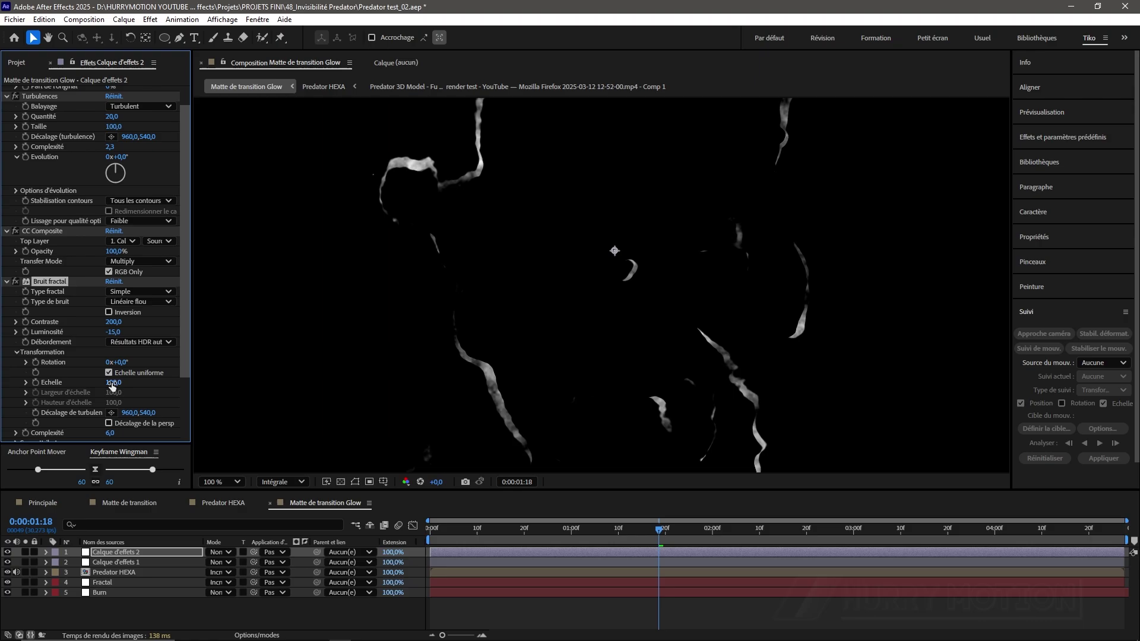
pyautogui.moveTo(111, 383); pyautogui.dragTo(69, 382)
pyautogui.scroll(-3, 64, 375)
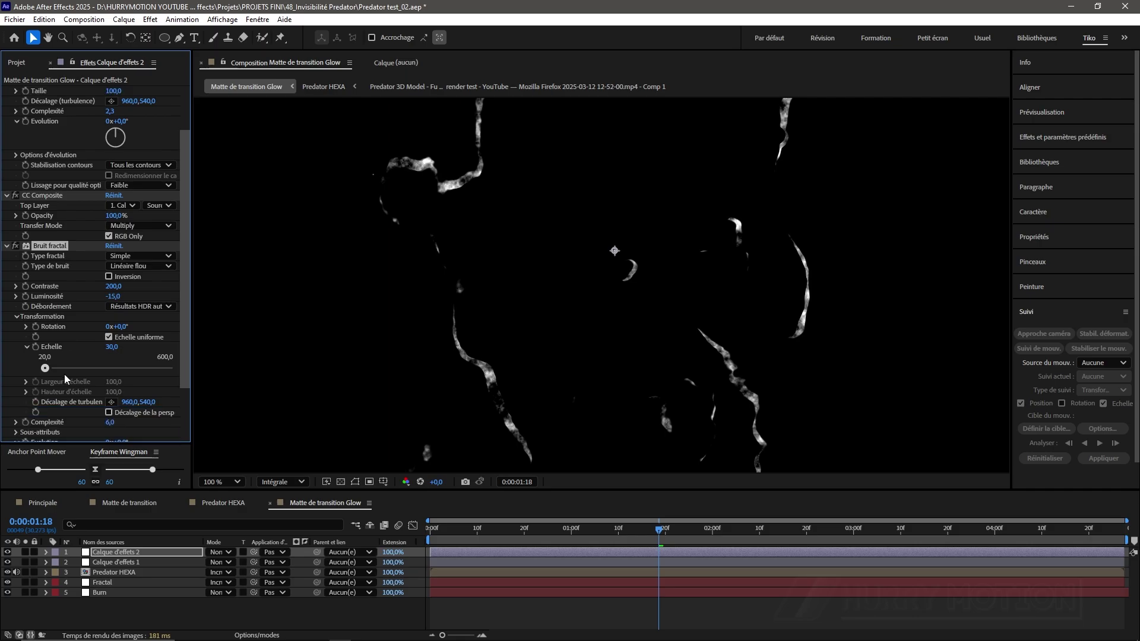
pyautogui.click(16, 396)
pyautogui.scroll(-1, 35, 404)
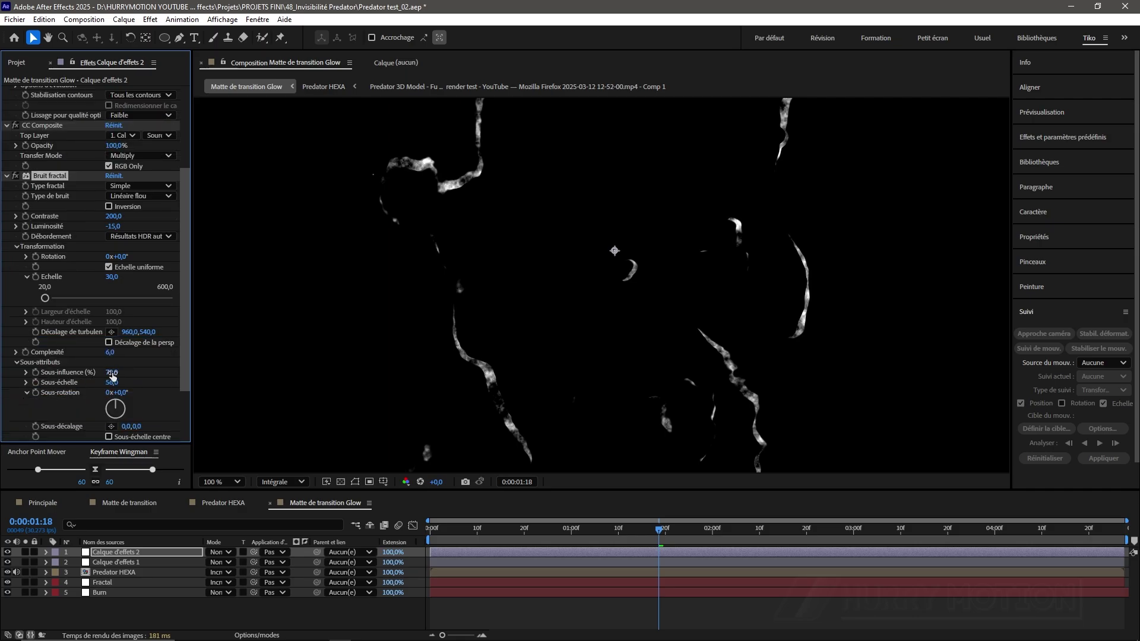
pyautogui.moveTo(112, 376); pyautogui.dragTo(153, 382)
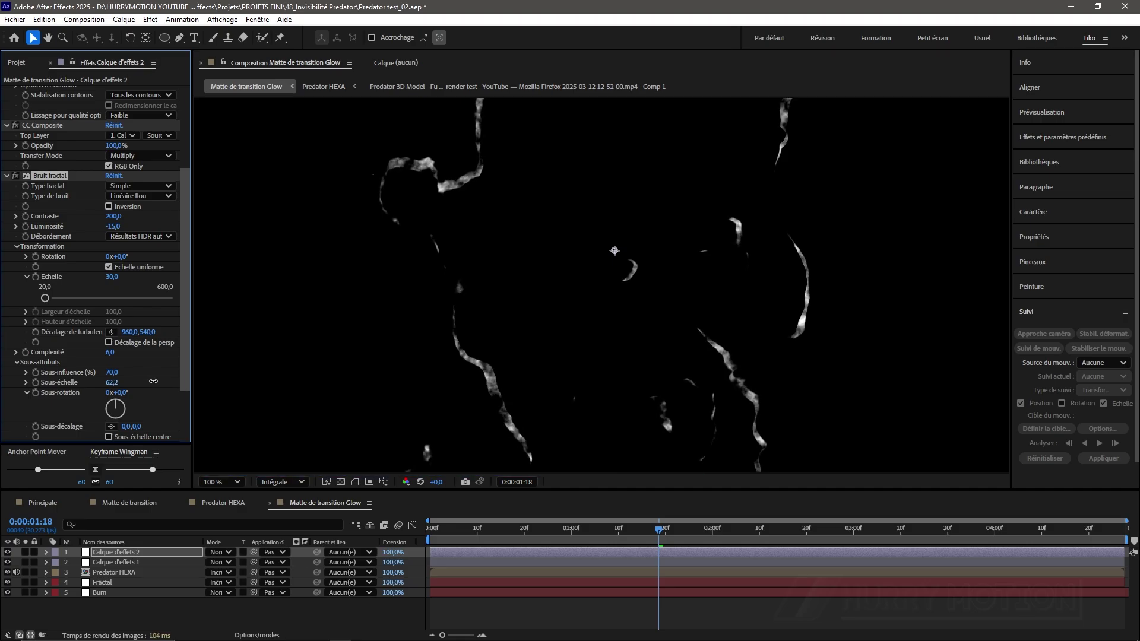
pyautogui.scroll(-1, 381, 288)
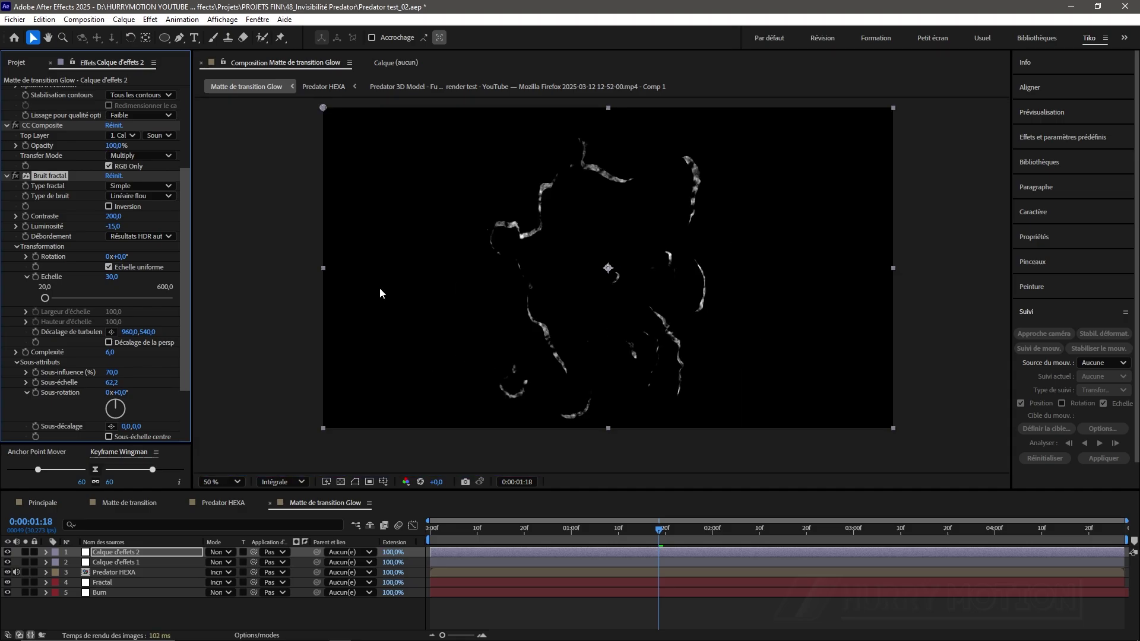
pyautogui.click(6, 175)
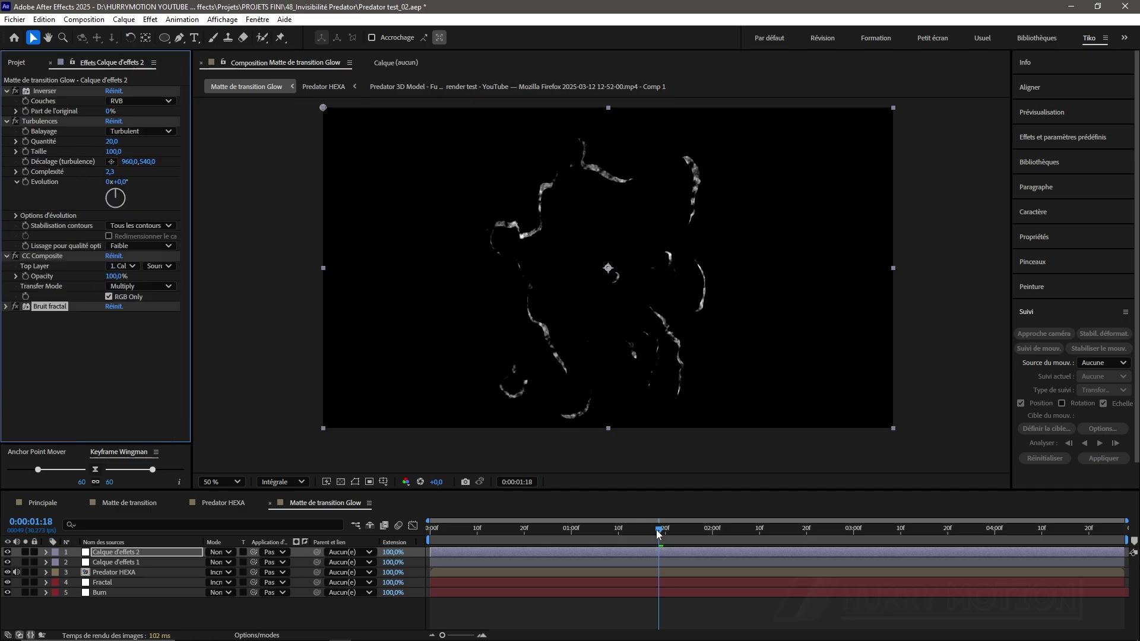
# Add a new adjustment layer above Calque d'effets 2 and apply Teinte/Saturation to it with Redéfinir enabled.
pyautogui.click(123, 554)
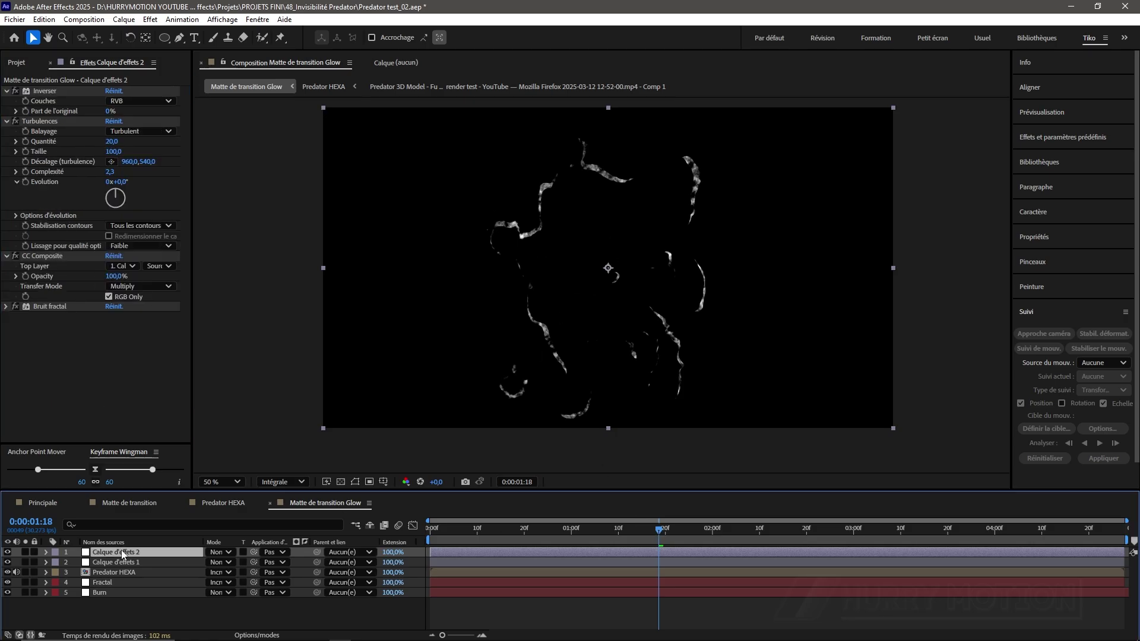
pyautogui.hotkey('ctrl', 'alt', 'y')
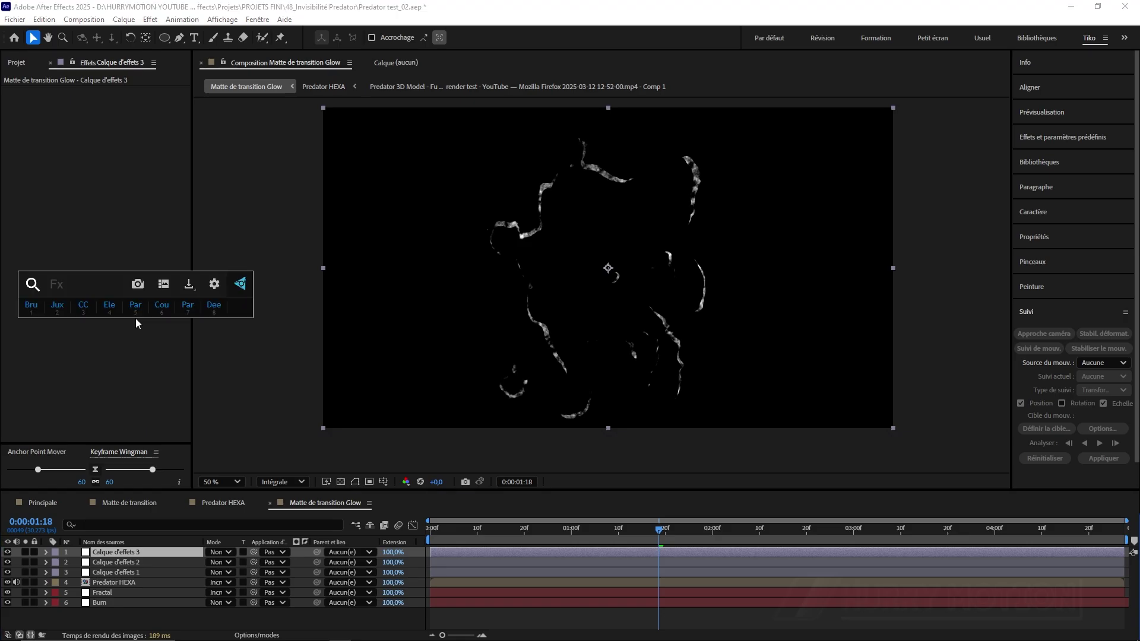
pyautogui.hotkey('ctrl', 'space')
pyautogui.write('teinte')
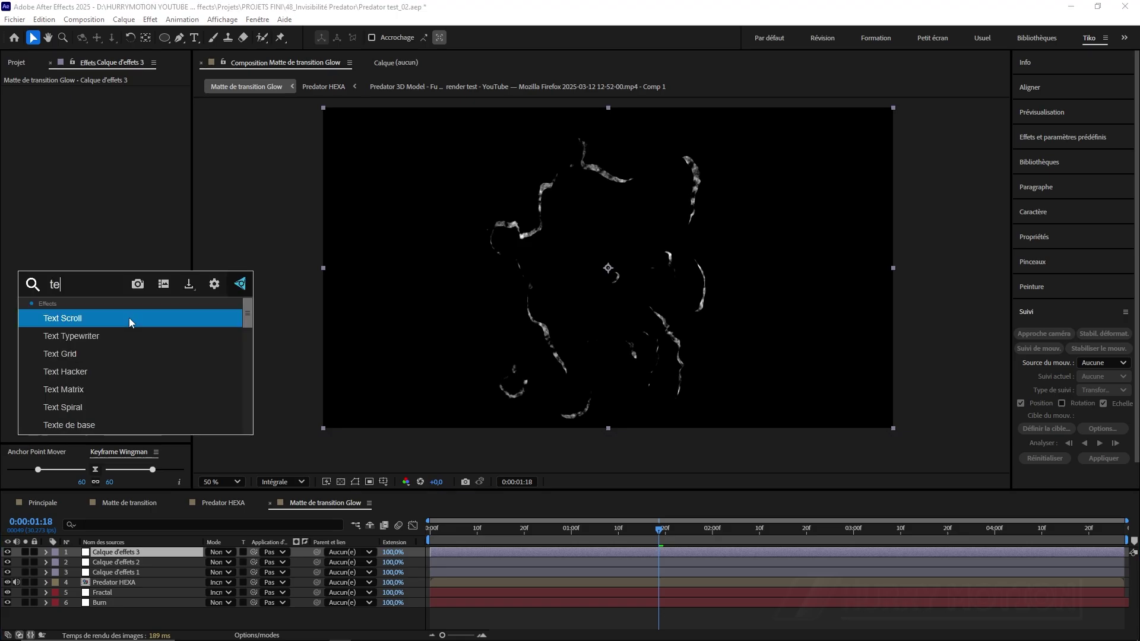
pyautogui.press('Return')
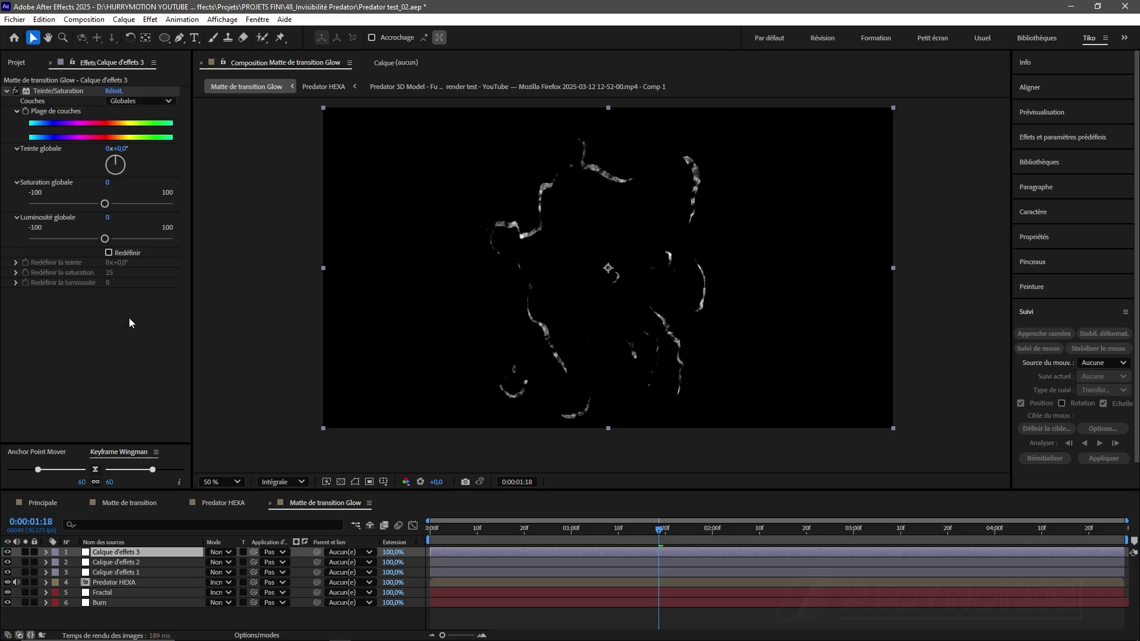
pyautogui.click(108, 255)
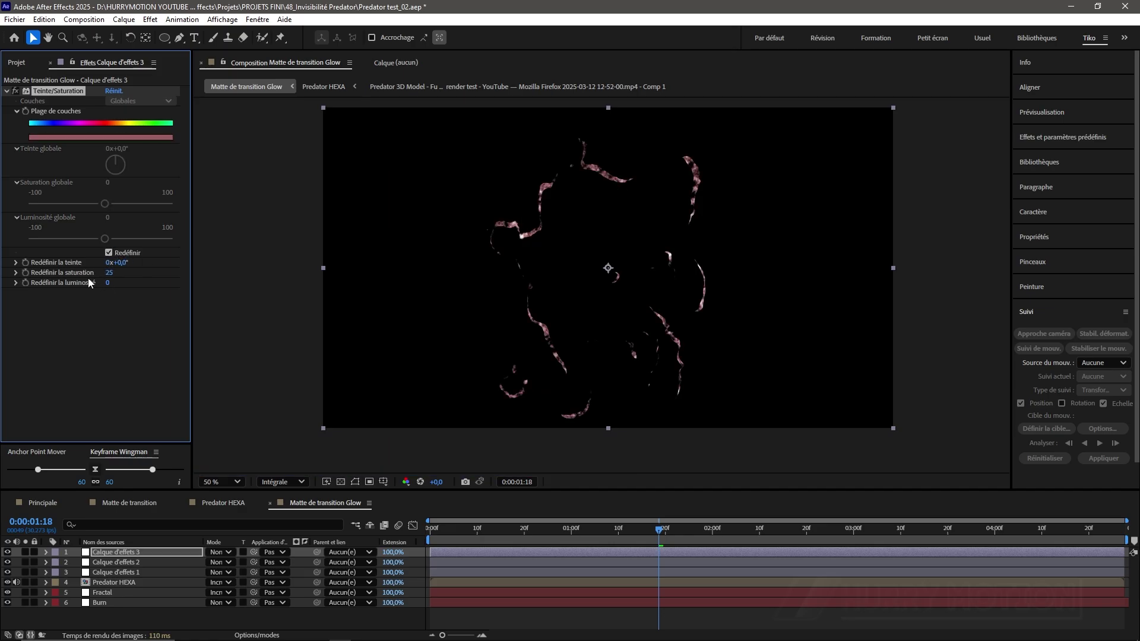
# Set Redéfinir la saturation to 65 in the Teinte/Saturation effect on Calque d'effets 3.
pyautogui.moveTo(130, 273); pyautogui.dragTo(139, 277)
pyautogui.press('/')
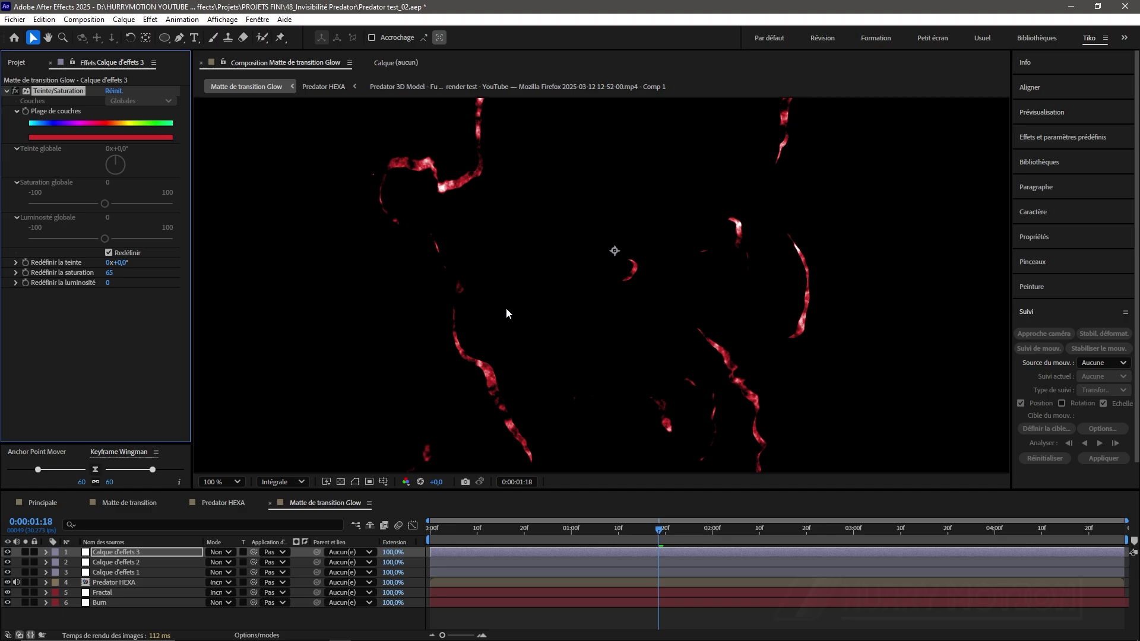
pyautogui.scroll(-1, 501, 307)
pyautogui.click(58, 378)
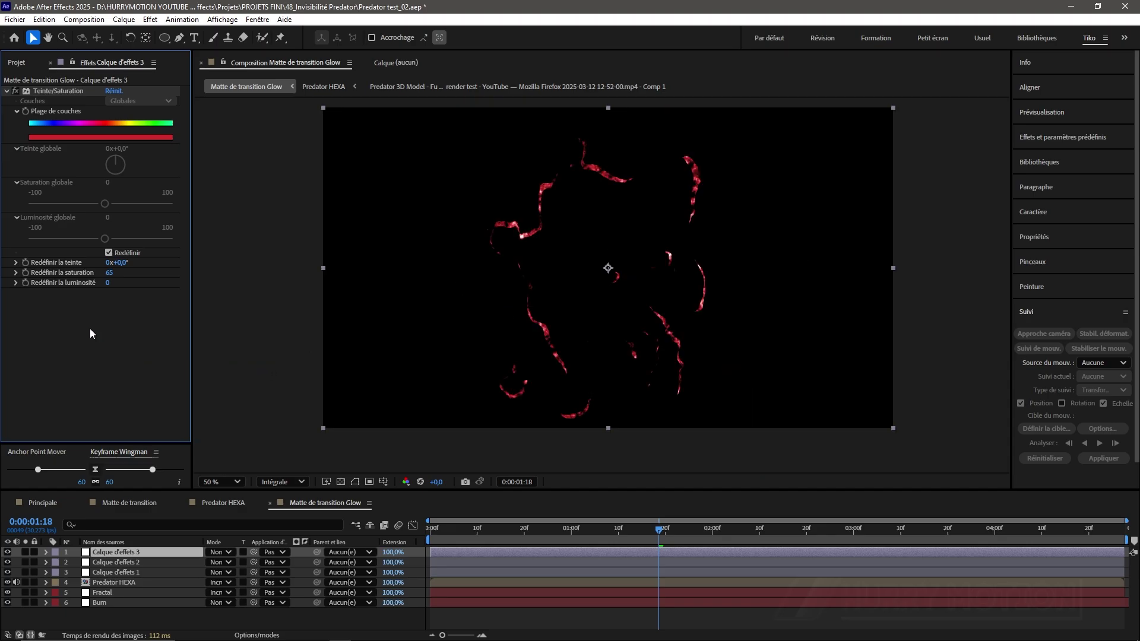
# Add the Lueur diffuse effect to Calque d'effets 3 with Rayon 78 and Seuil 52,2 %.
pyautogui.hotkey('ctrl', 'space')
pyautogui.write('lu')
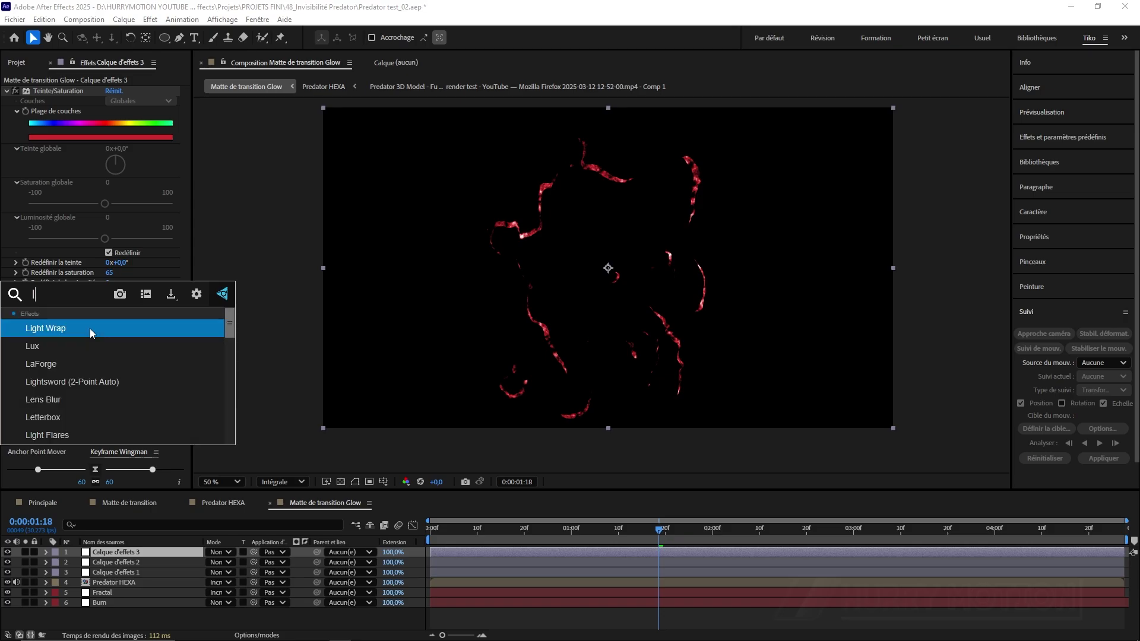
pyautogui.click(91, 381)
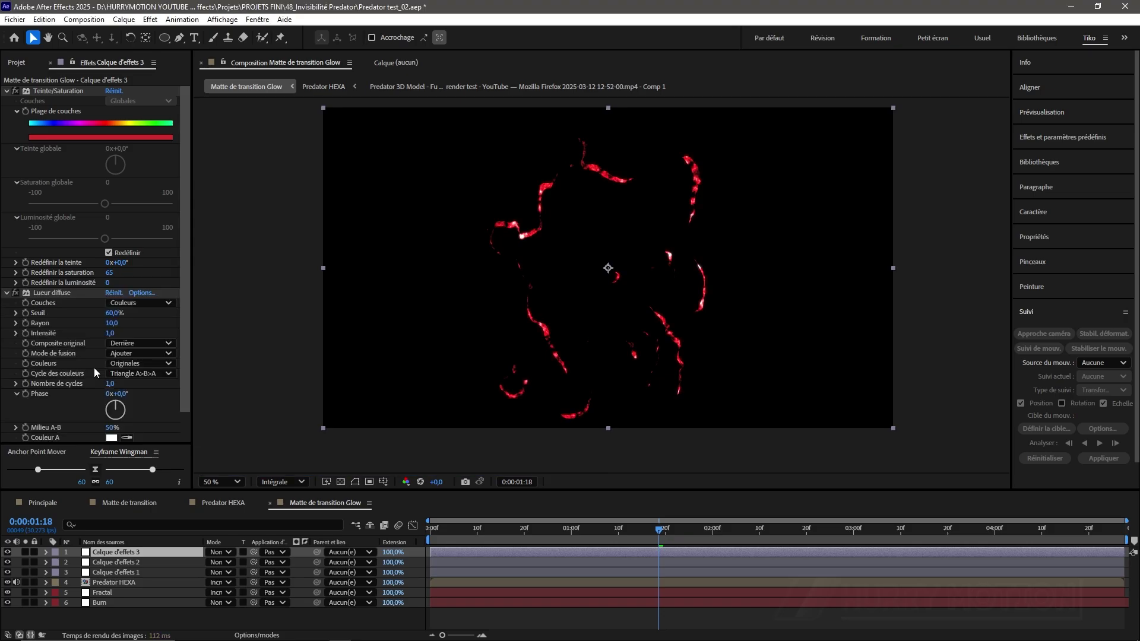
pyautogui.scroll(-1, 184, 341)
pyautogui.scroll(-1, 184, 341)
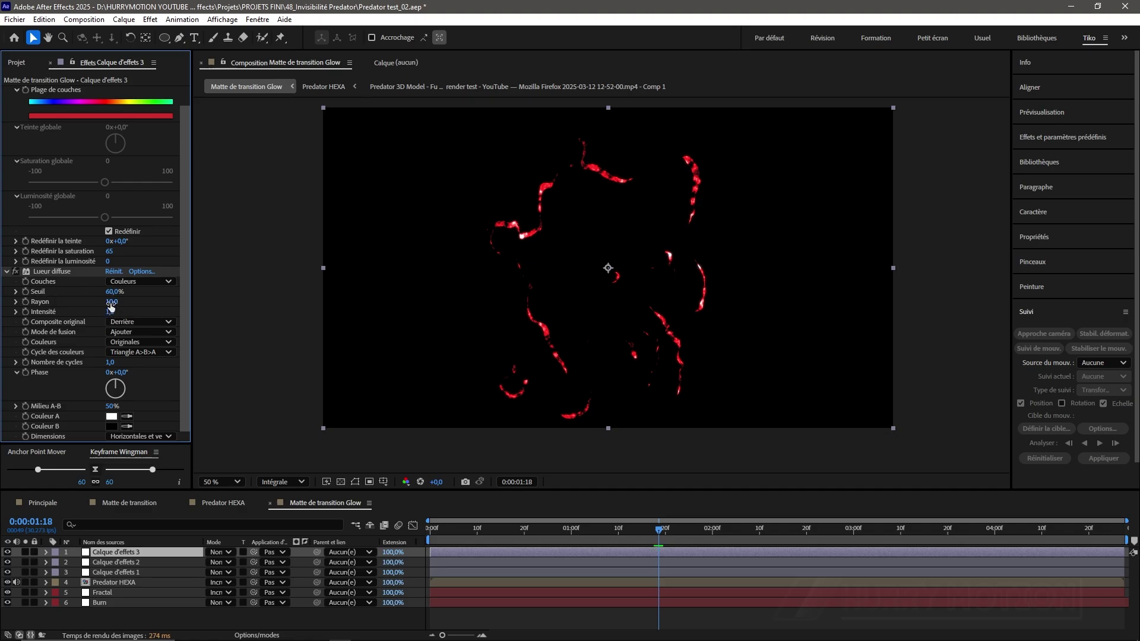
pyautogui.moveTo(110, 304); pyautogui.dragTo(171, 303)
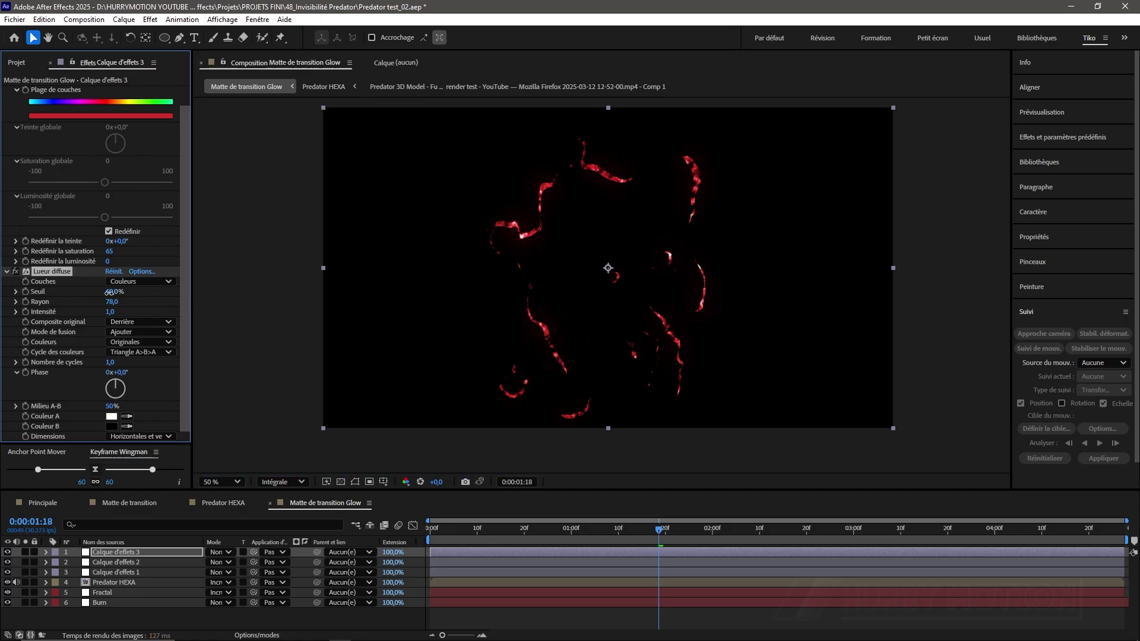
pyautogui.moveTo(109, 292); pyautogui.dragTo(99, 295)
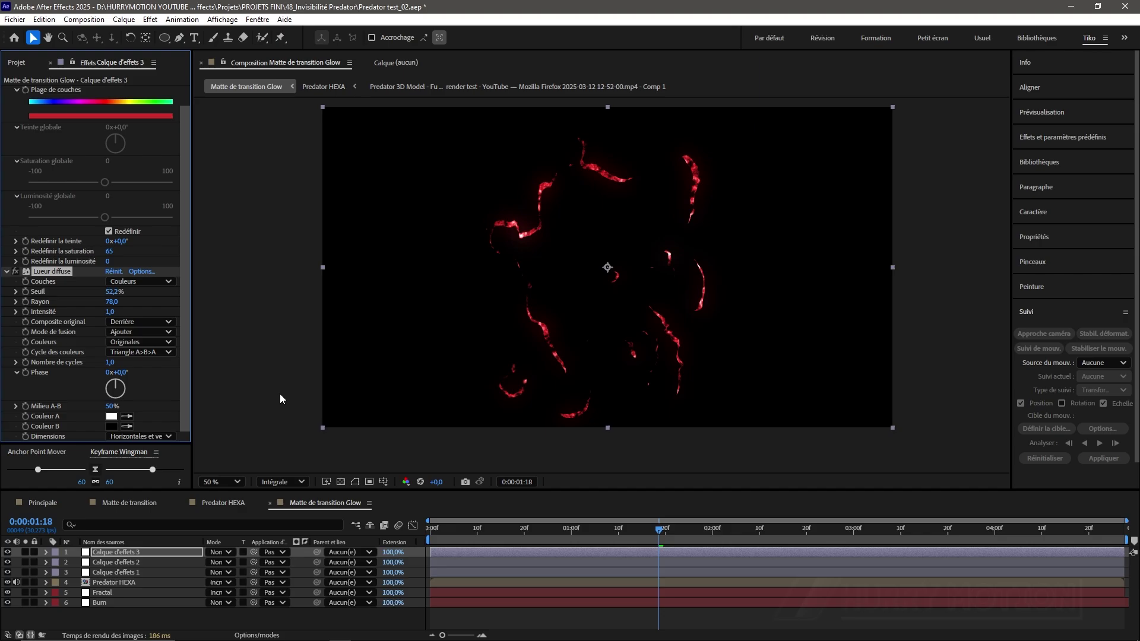
# Place the Matte de transition Glow composition at the top of Principale and set its blending mode to Addition.
pyautogui.click(37, 504)
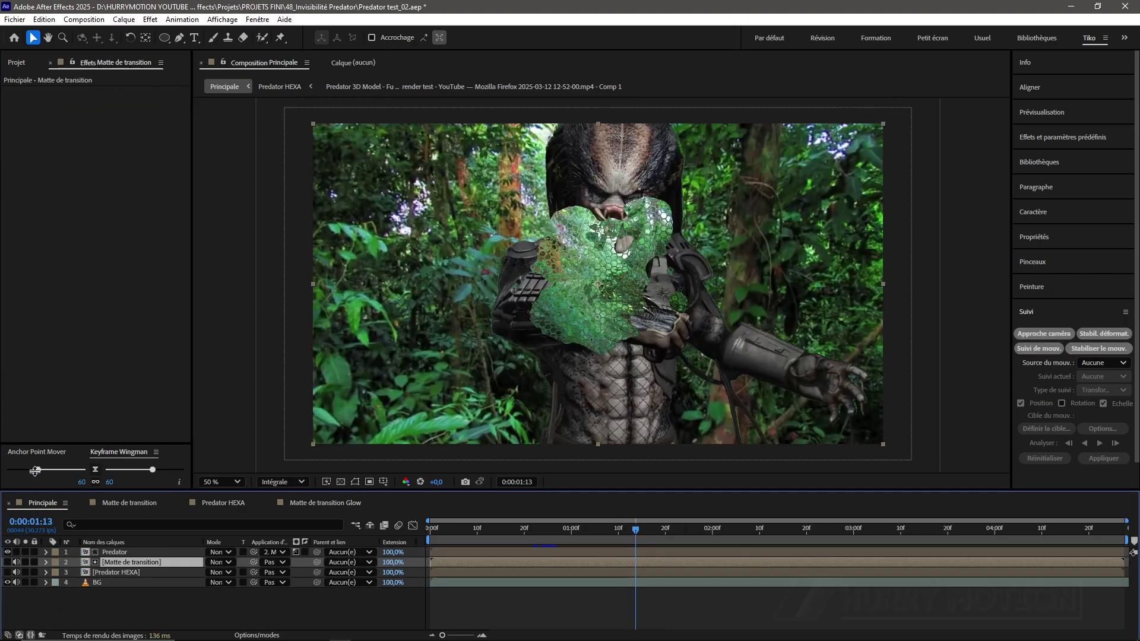
pyautogui.click(19, 67)
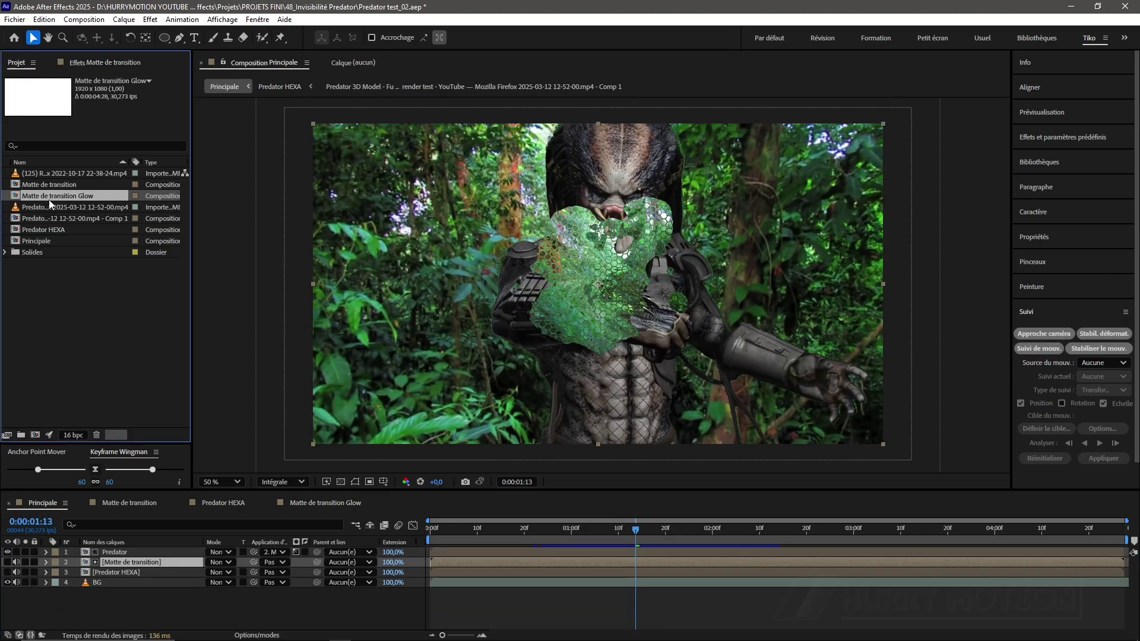
pyautogui.moveTo(56, 196); pyautogui.dragTo(125, 553)
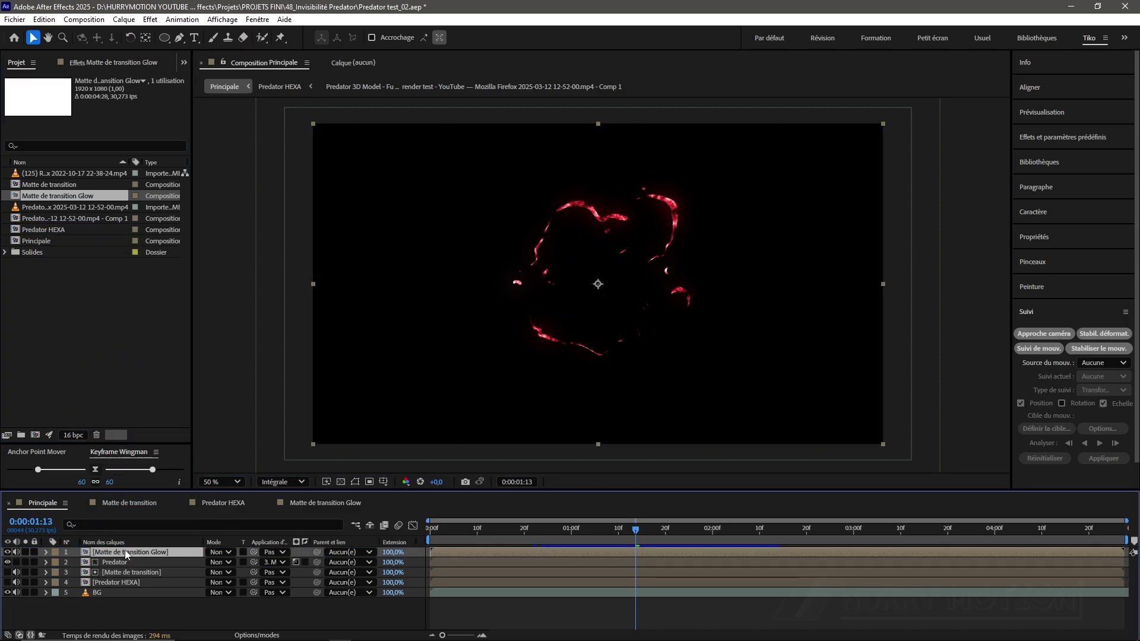
pyautogui.click(219, 552)
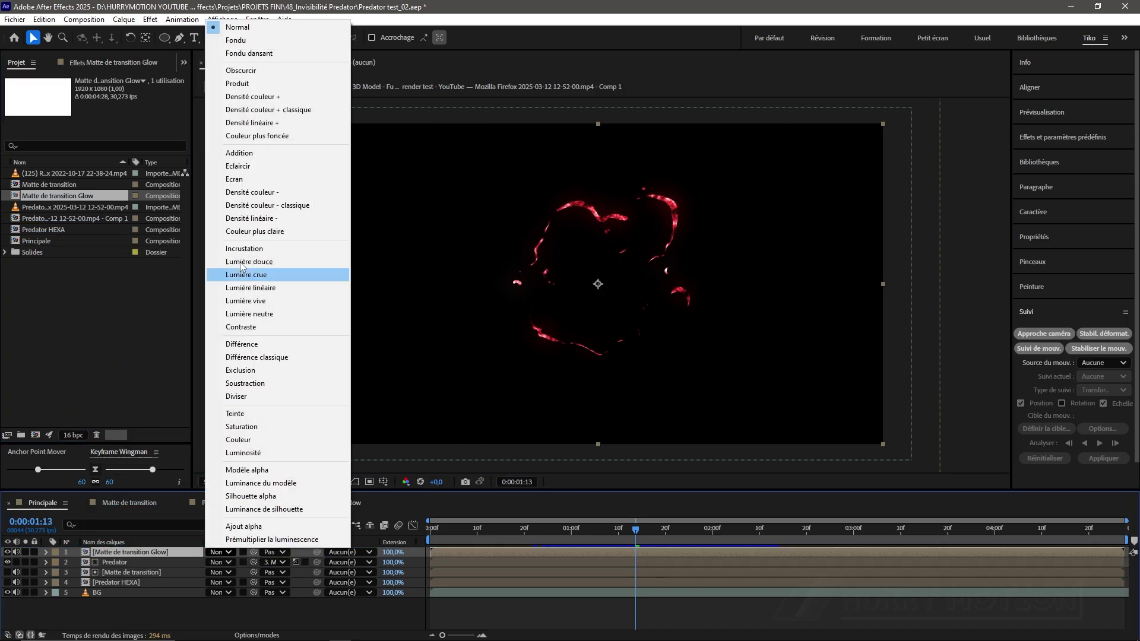
pyautogui.click(257, 155)
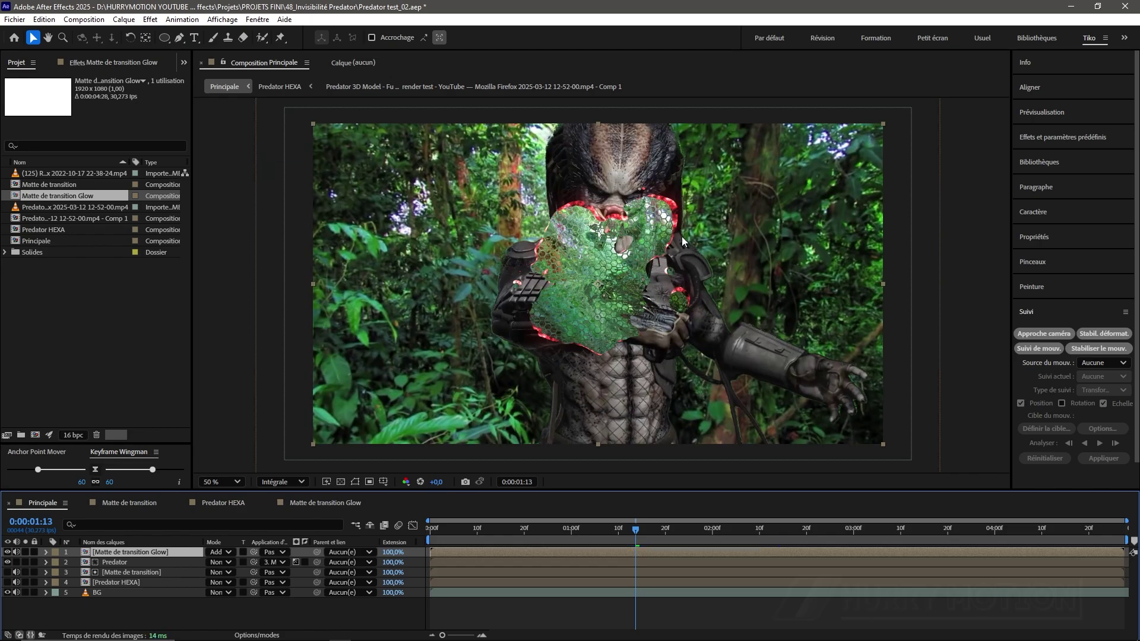
pyautogui.moveTo(637, 530); pyautogui.dragTo(686, 548)
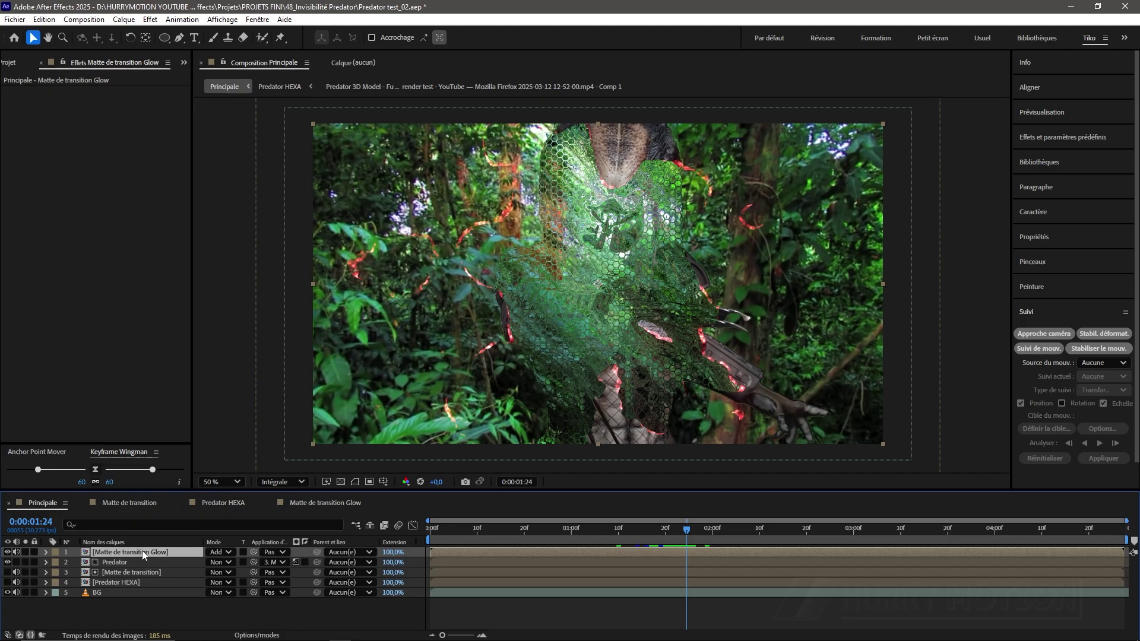
# Apply Appliquer un cache to the Matte de transition Glow layer, taking Predator HEXA with its effects included as the matte source.
pyautogui.hotkey('ctrl', 'space')
pyautogui.write('a')
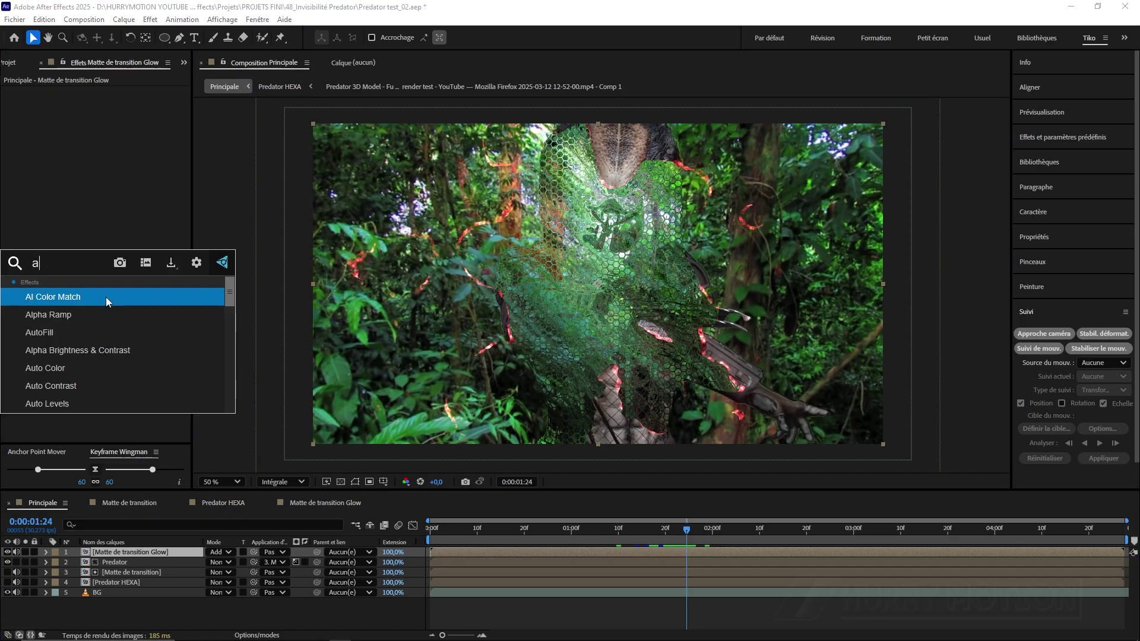
pyautogui.write('ppl')
pyautogui.press('Return')
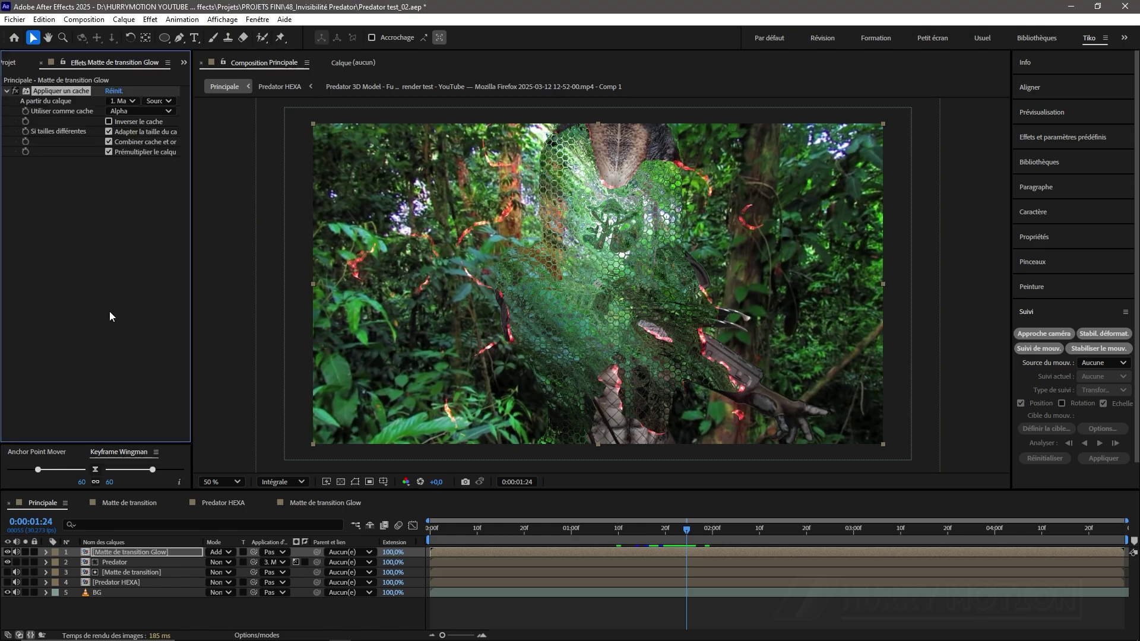
pyautogui.click(126, 101)
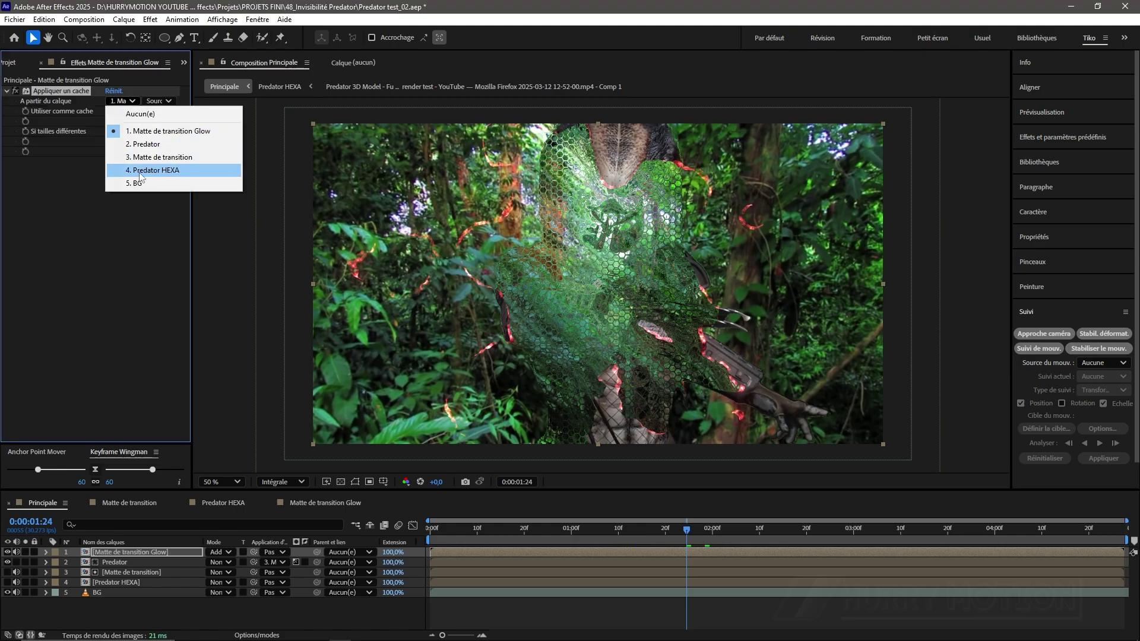
pyautogui.click(164, 171)
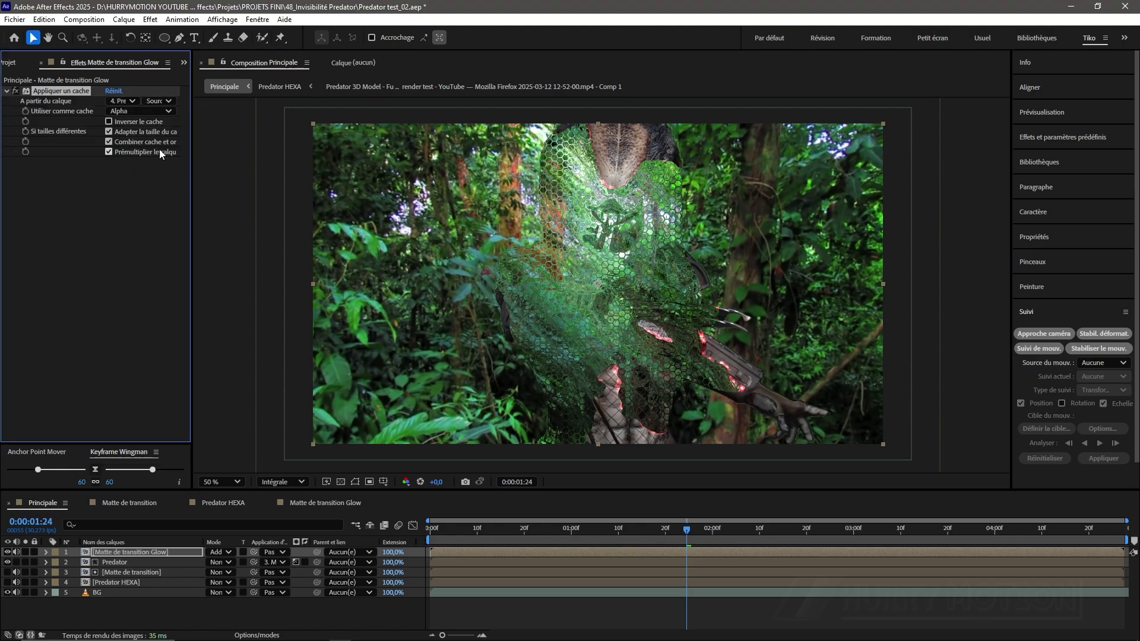
pyautogui.click(158, 101)
pyautogui.click(170, 141)
pyautogui.moveTo(669, 537); pyautogui.dragTo(642, 541)
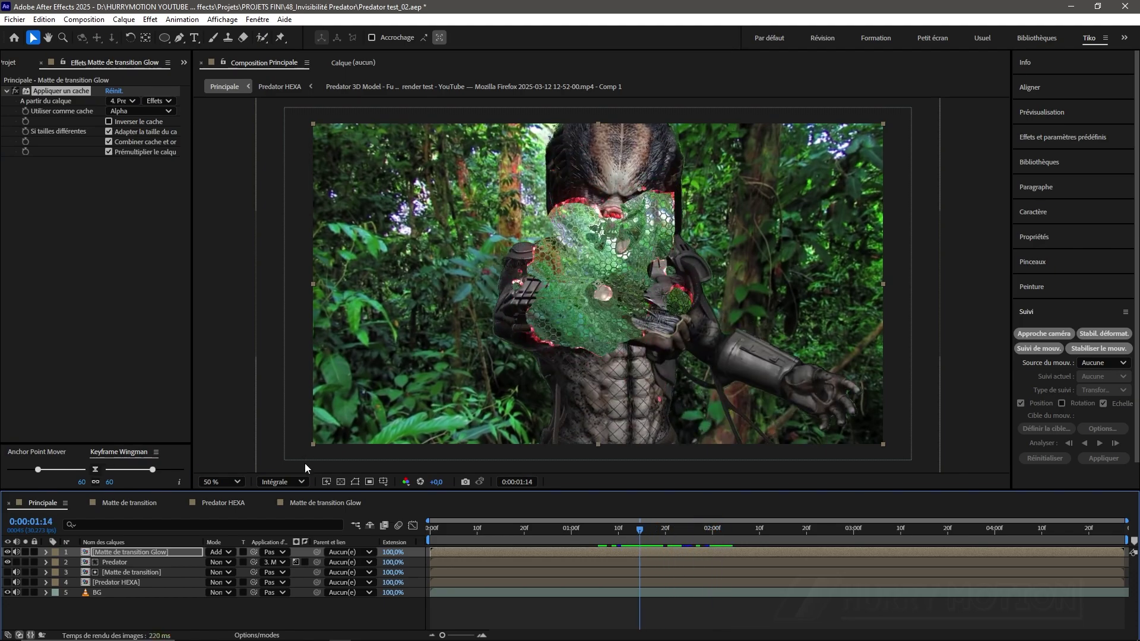
# Readjust Seuil and Rayon of Lueur diffuse in Matte de transition Glow for a wider glow, and collapse the effect.
pyautogui.click(333, 508)
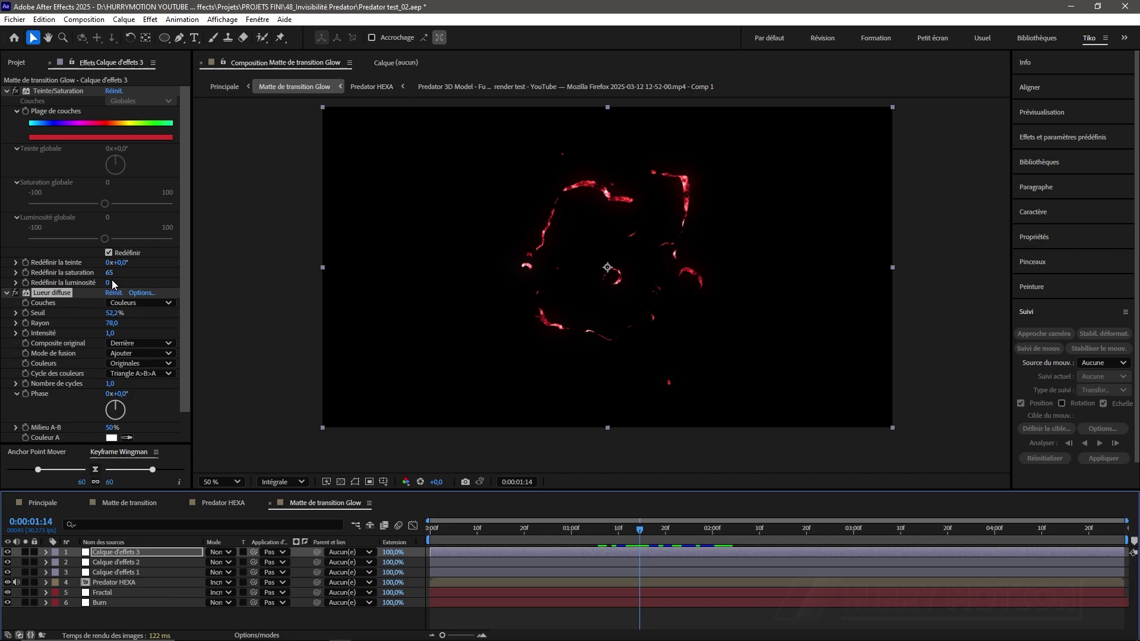
pyautogui.moveTo(186, 291); pyautogui.dragTo(184, 365)
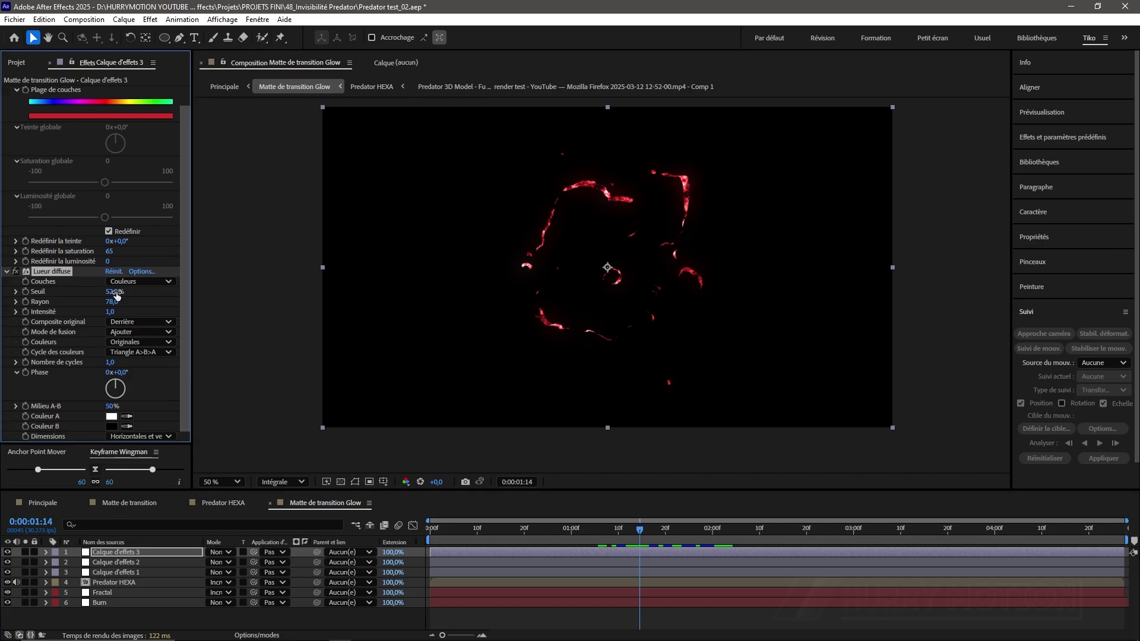
pyautogui.moveTo(113, 293); pyautogui.dragTo(171, 294)
pyautogui.moveTo(91, 294); pyautogui.dragTo(83, 294)
pyautogui.moveTo(111, 303); pyautogui.dragTo(143, 308)
pyautogui.click(10, 272)
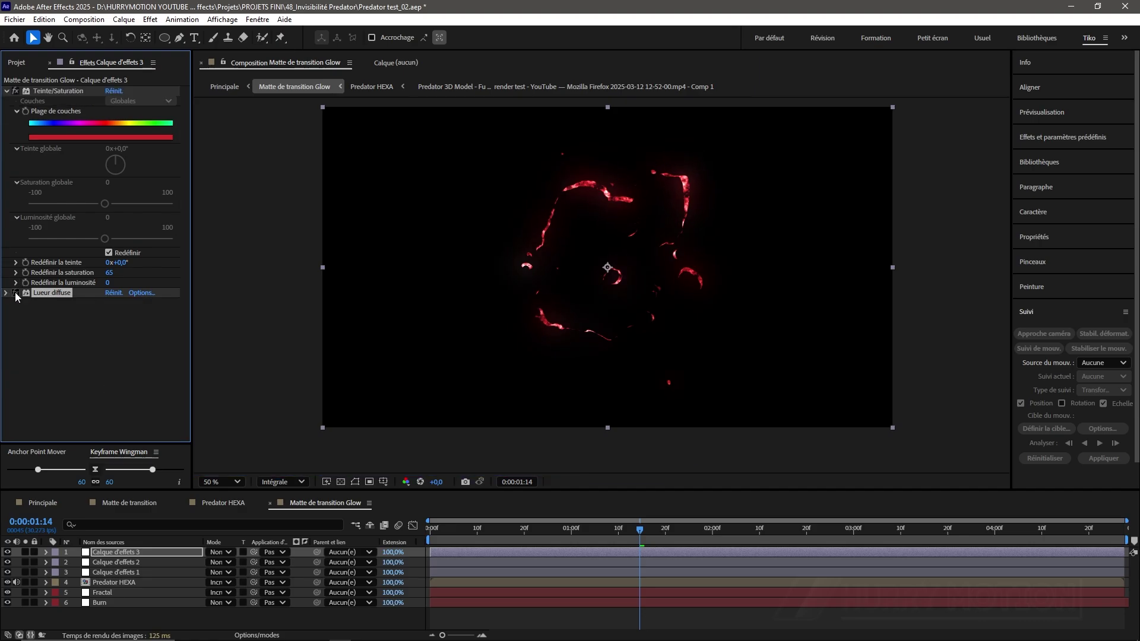
# Disable Lueur diffuse and apply Deep Glow 2 with Radius 40, Exposure 0,50 and a red Monocolor tint blended in Overlay.
pyautogui.click(16, 292)
pyautogui.click(78, 331)
pyautogui.hotkey('ctrl', 'space')
pyautogui.click(119, 320)
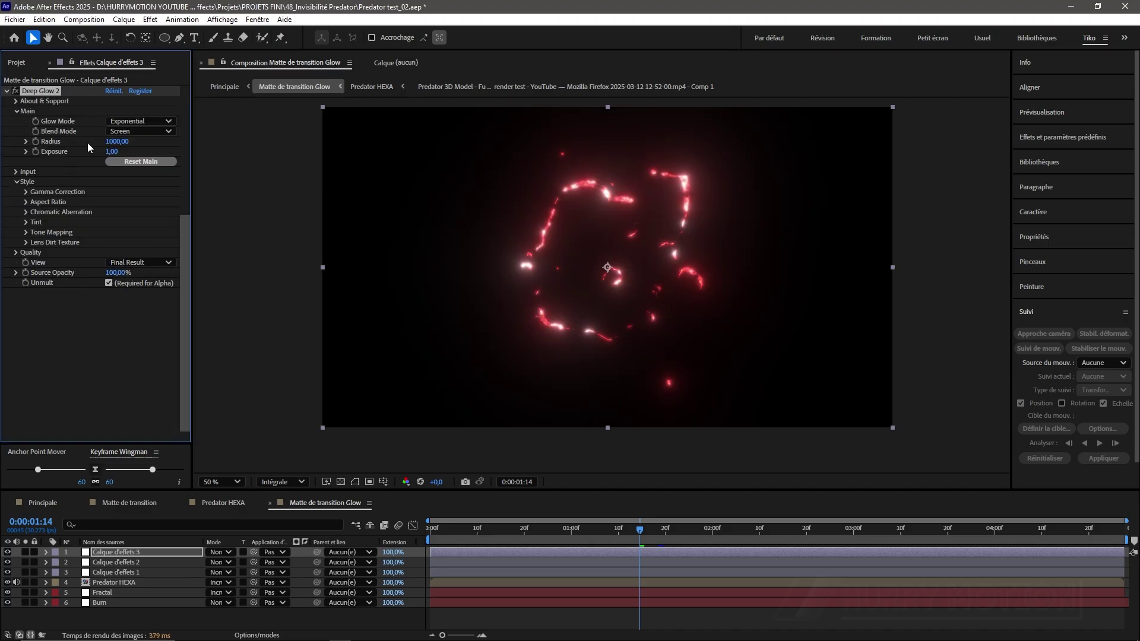
pyautogui.write('150')
pyautogui.press('Return')
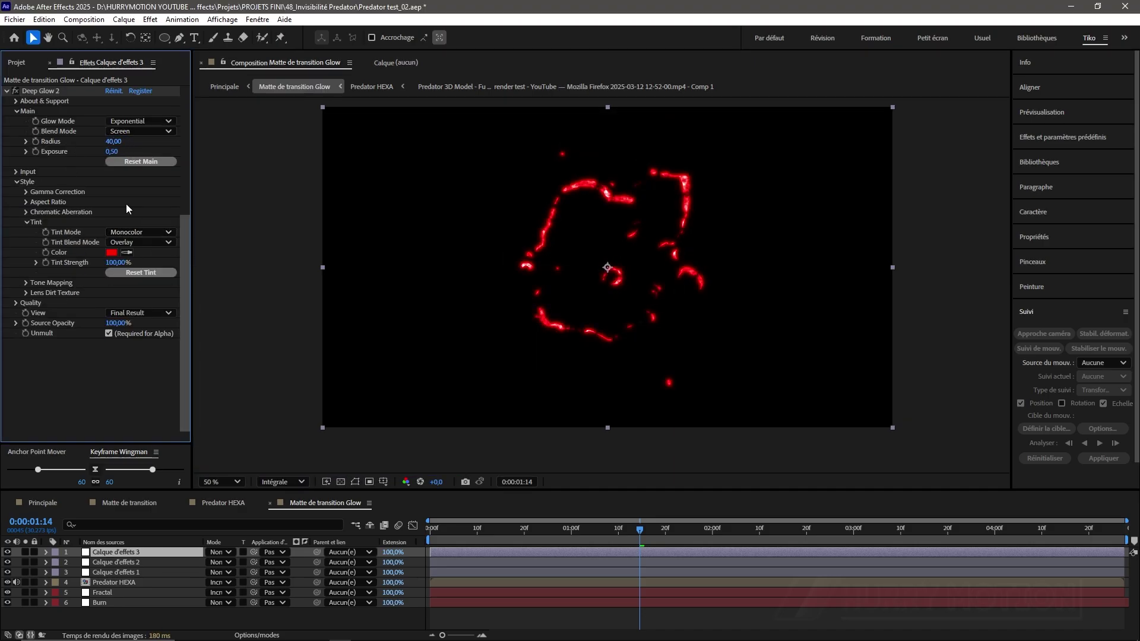
# Preview the Principale composition from its first frame to check the glowing transition.
pyautogui.click(42, 503)
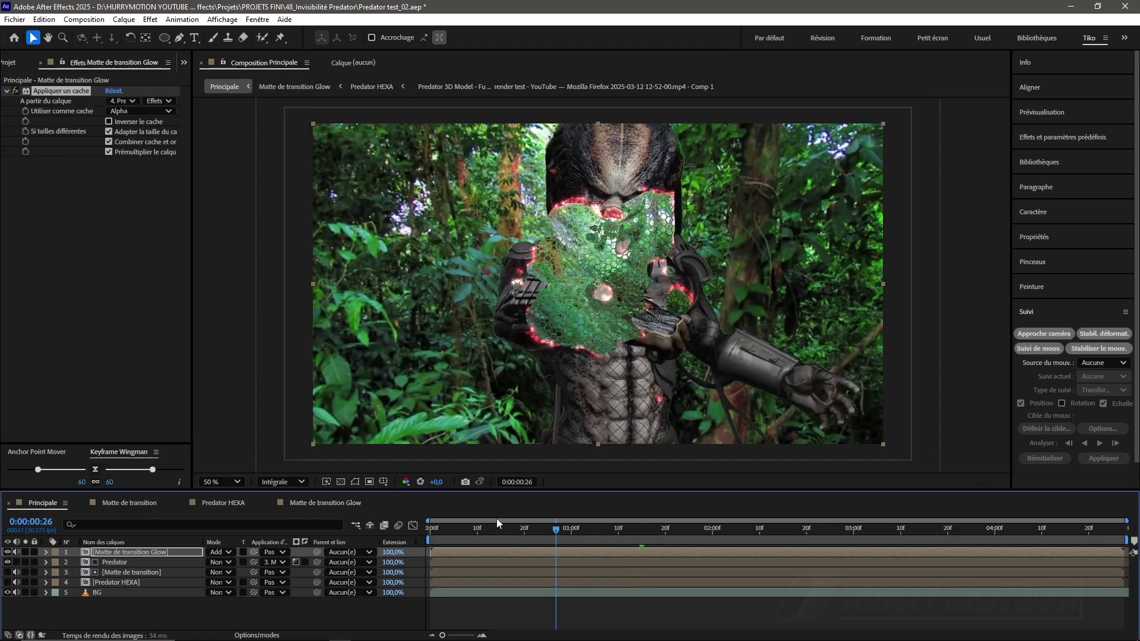
pyautogui.click(432, 527)
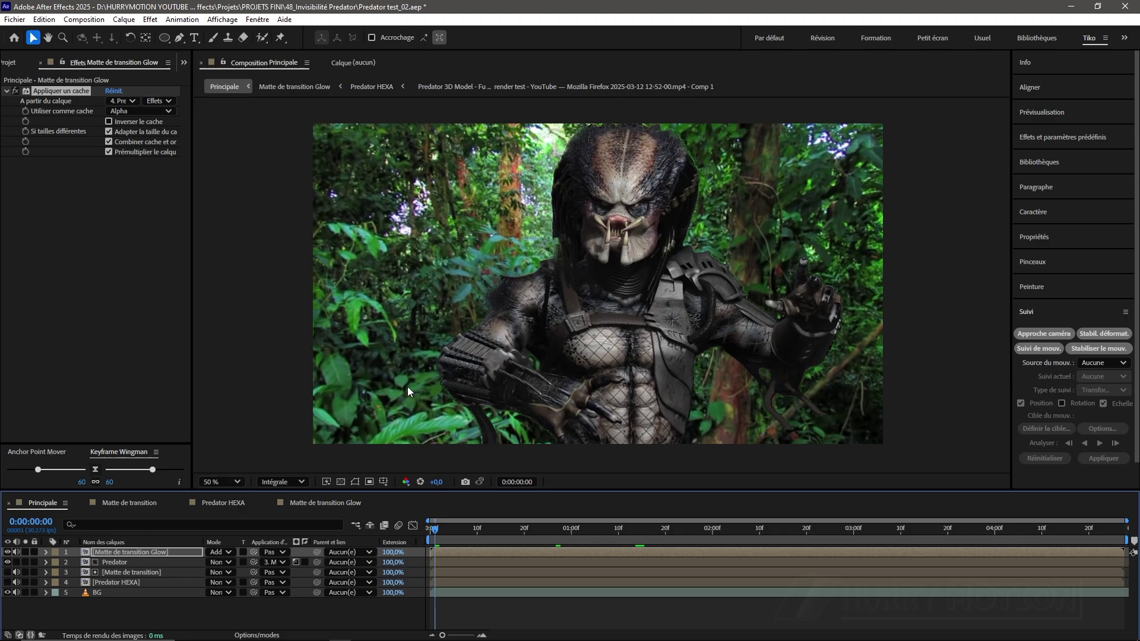
pyautogui.press('space')
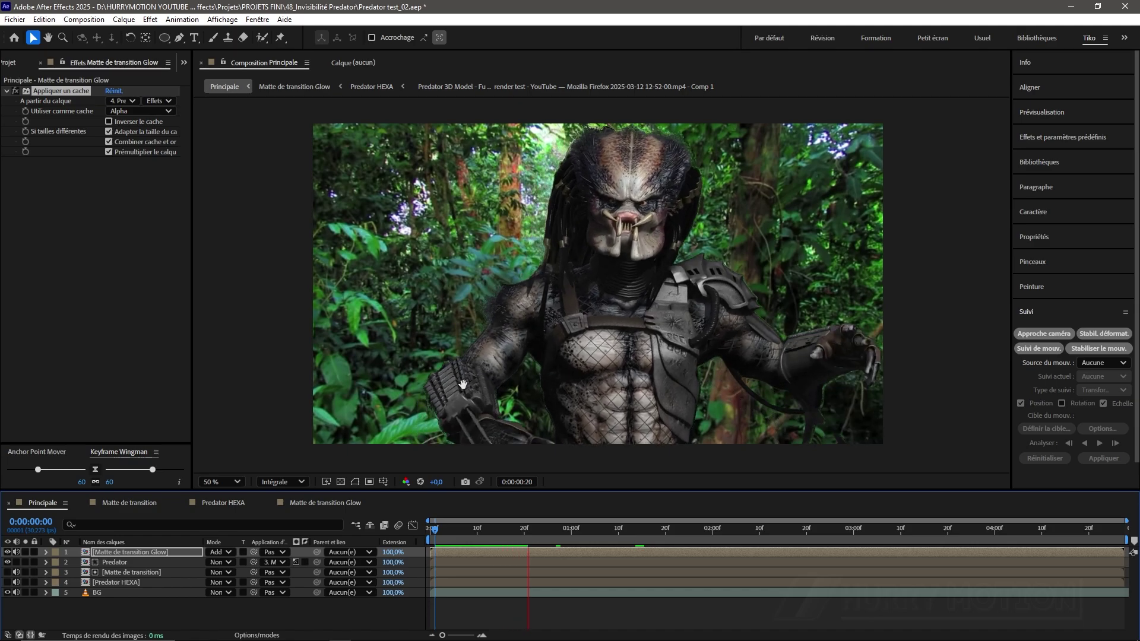
pyautogui.press('space')
# Add the Flou gaussien effect to the Predator layer and set Flou to 5.
pyautogui.click(119, 562)
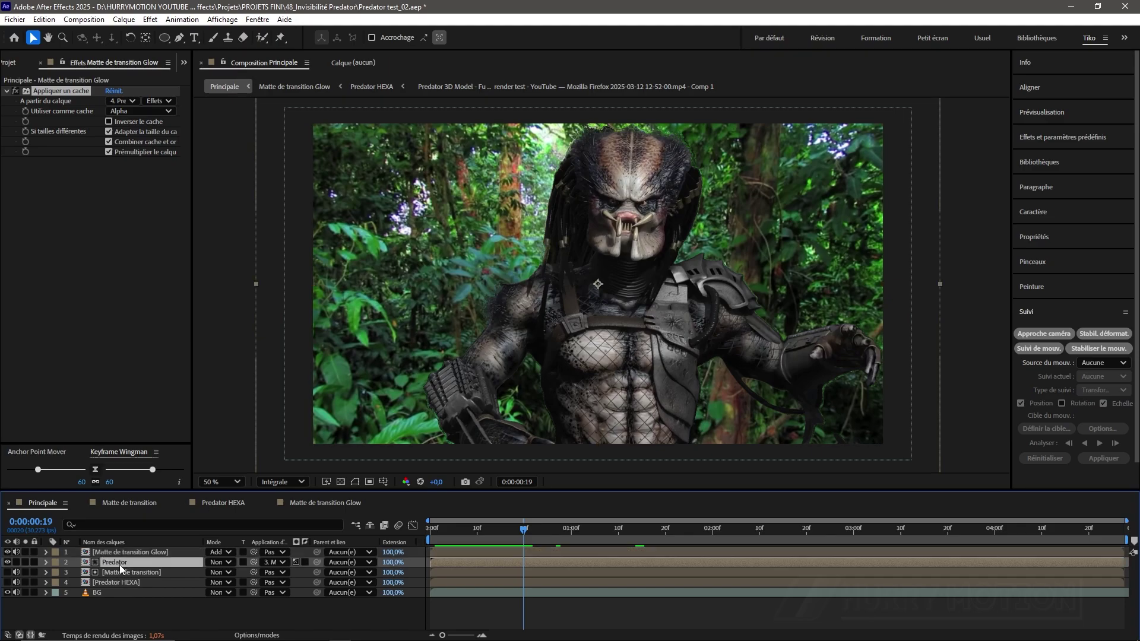
pyautogui.click(6, 91)
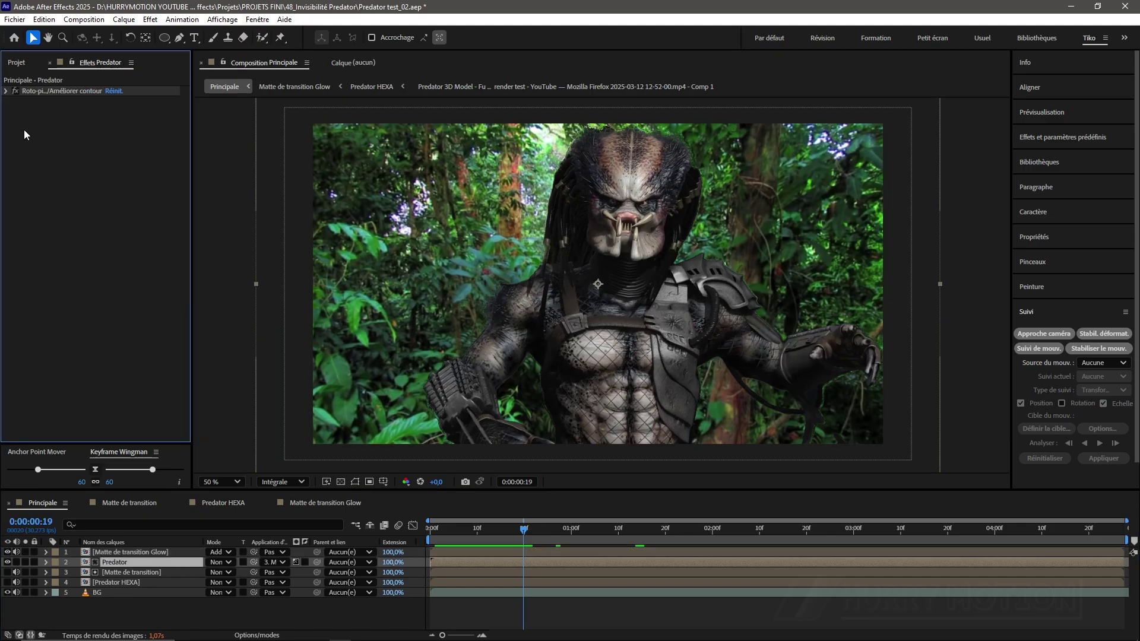
pyautogui.hotkey('ctrl', 'space')
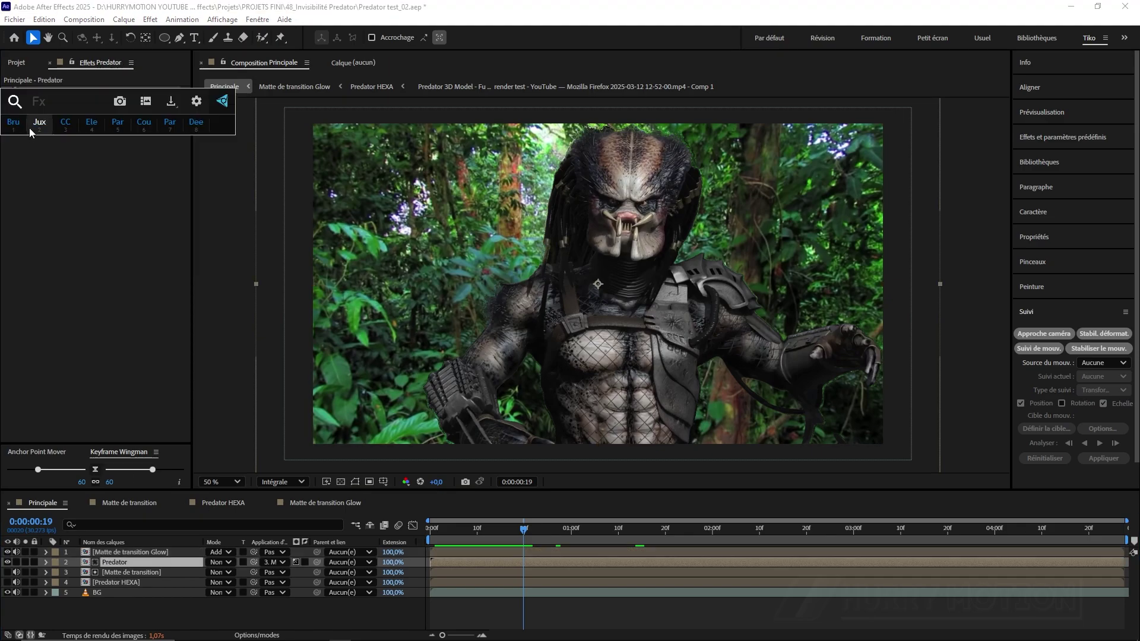
pyautogui.write('flou')
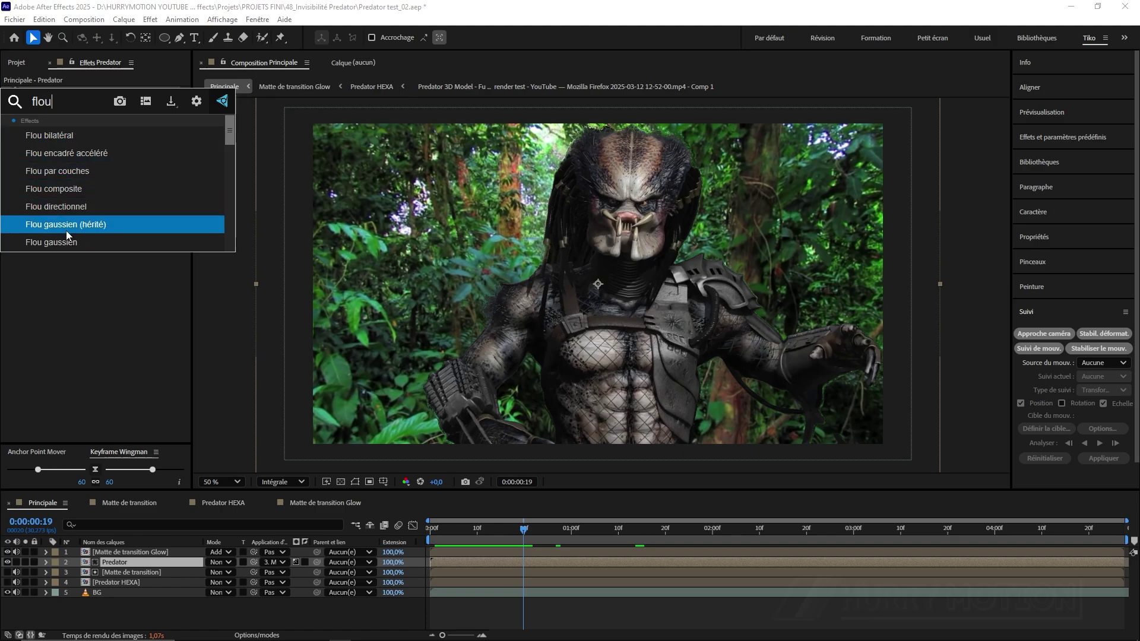
pyautogui.click(68, 238)
pyautogui.click(110, 112)
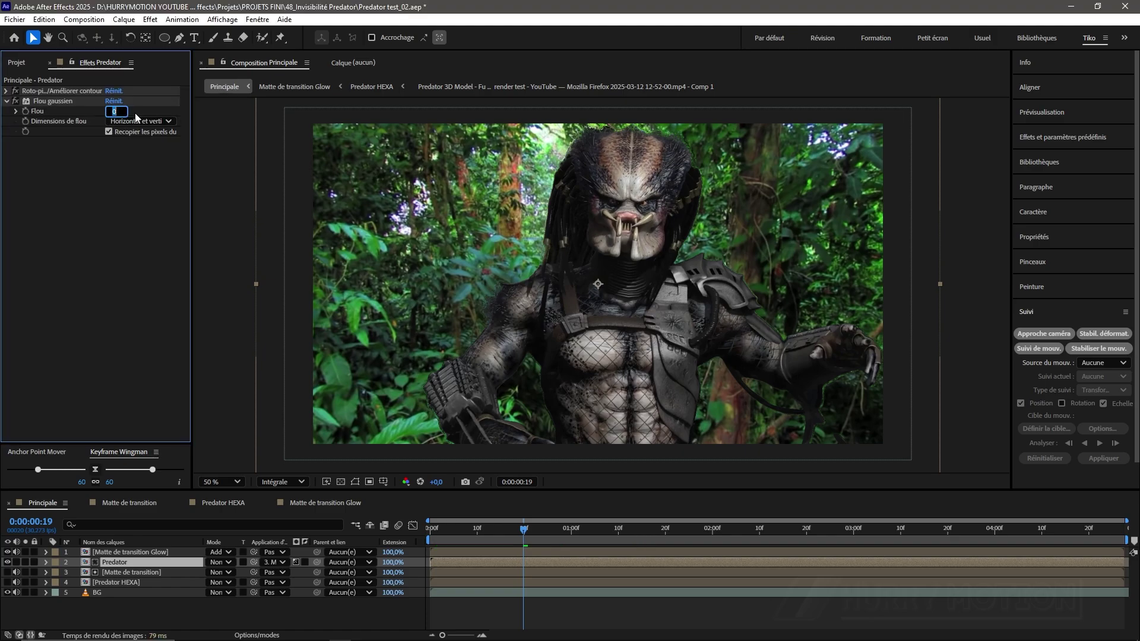
pyautogui.press('Return')
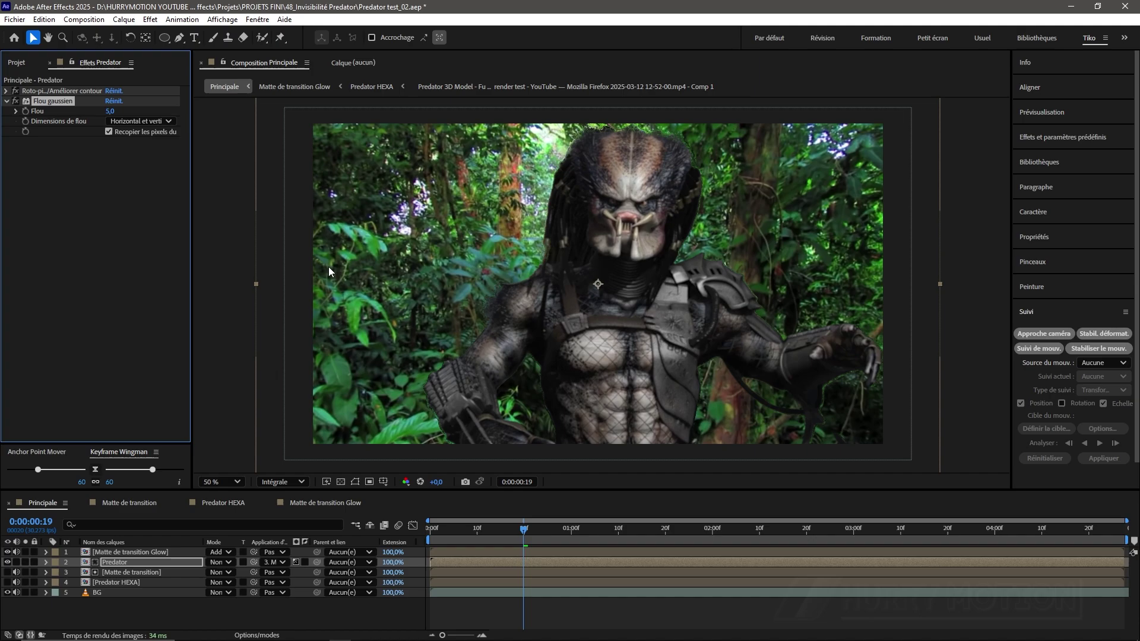
# Scrub through the Principale transition to examine the blurred Predator and the red glowing edges at different frames.
pyautogui.moveTo(520, 534); pyautogui.dragTo(492, 536)
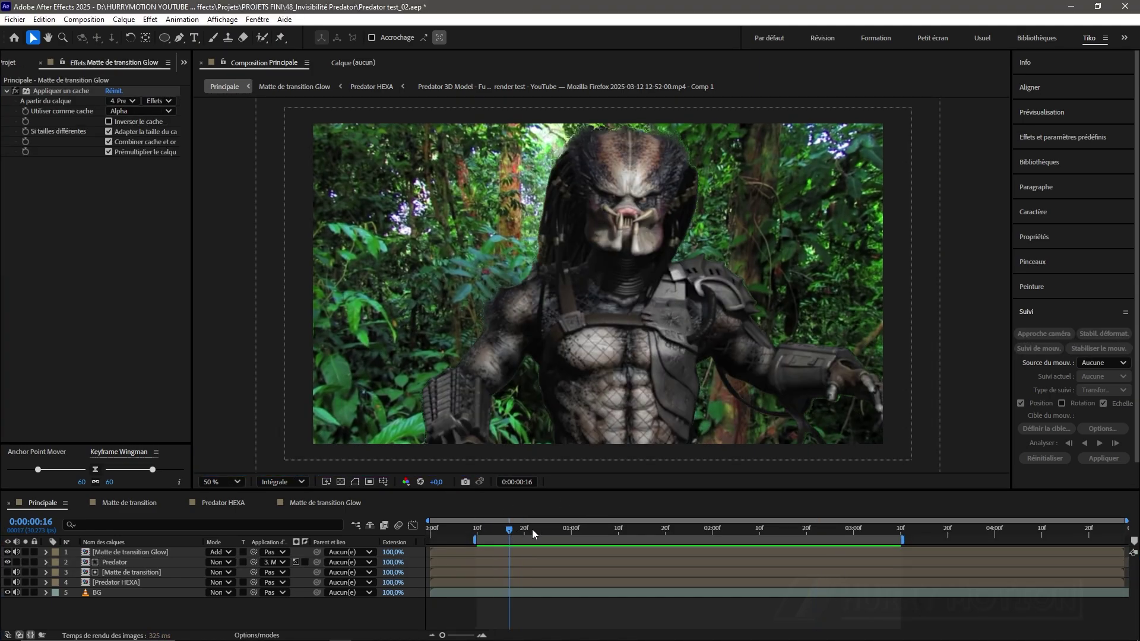
pyautogui.moveTo(532, 529); pyautogui.dragTo(556, 529)
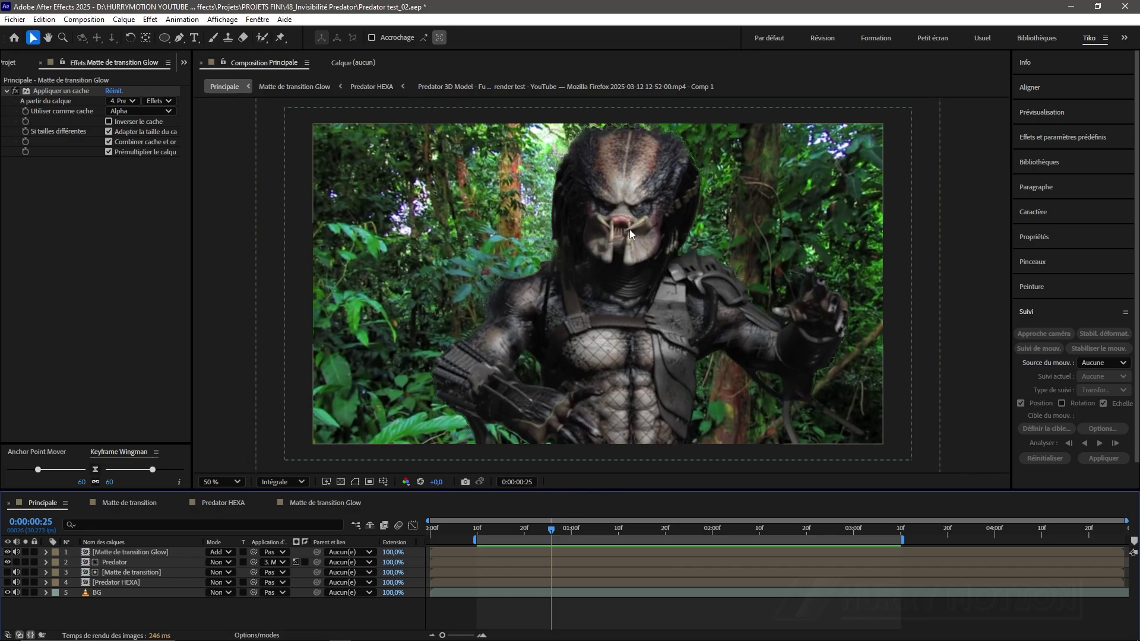
pyautogui.moveTo(551, 533); pyautogui.dragTo(666, 552)
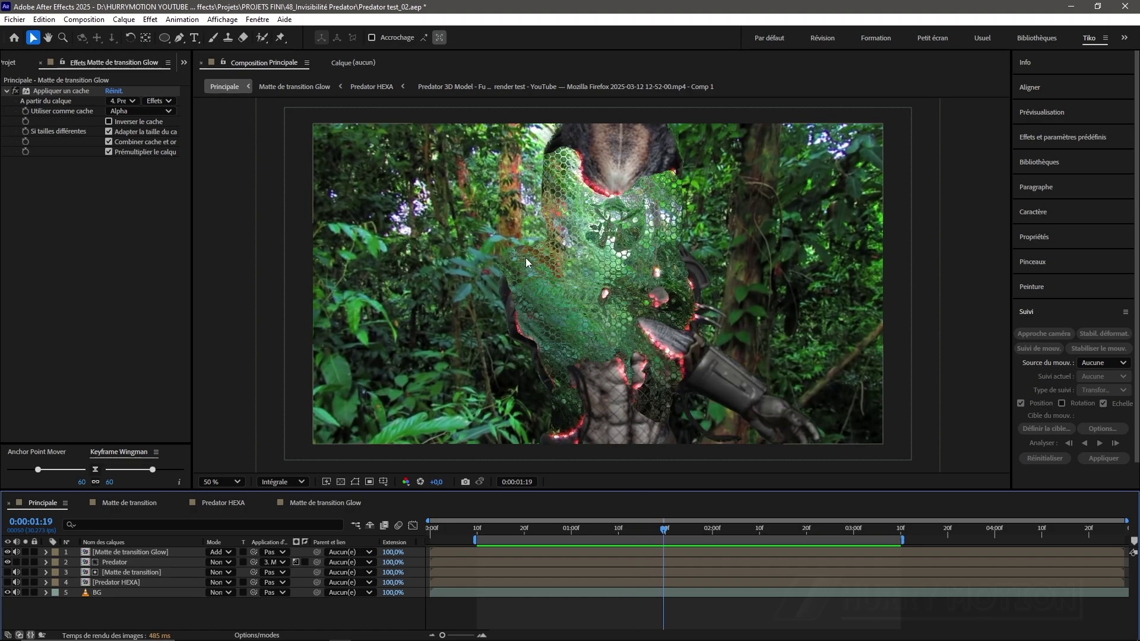
pyautogui.click(623, 528)
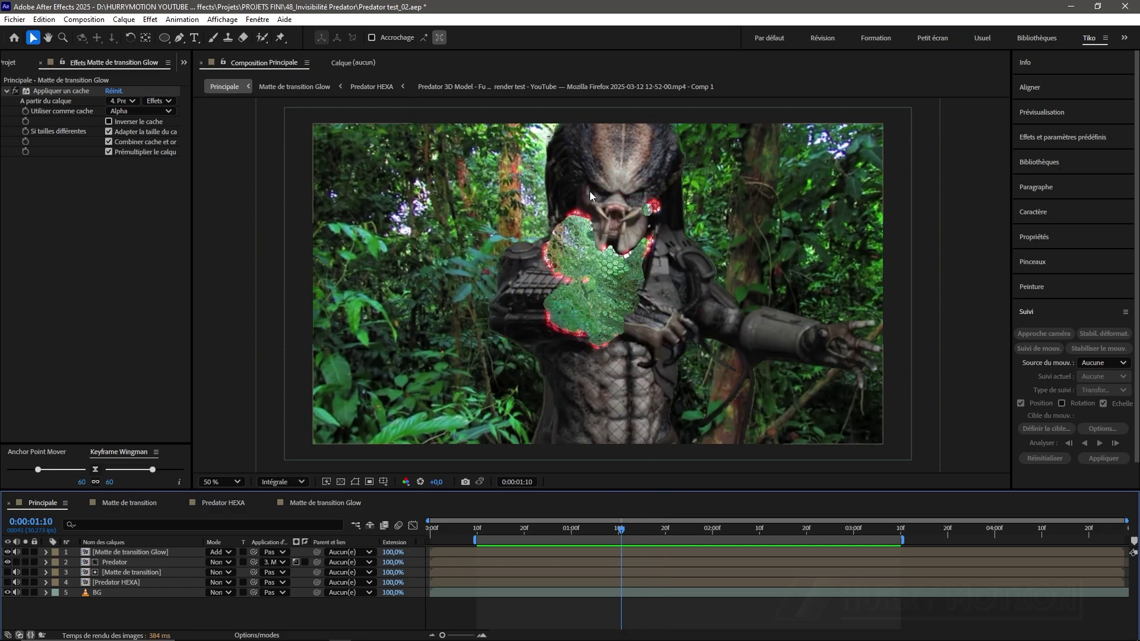
pyautogui.moveTo(624, 532); pyautogui.dragTo(702, 538)
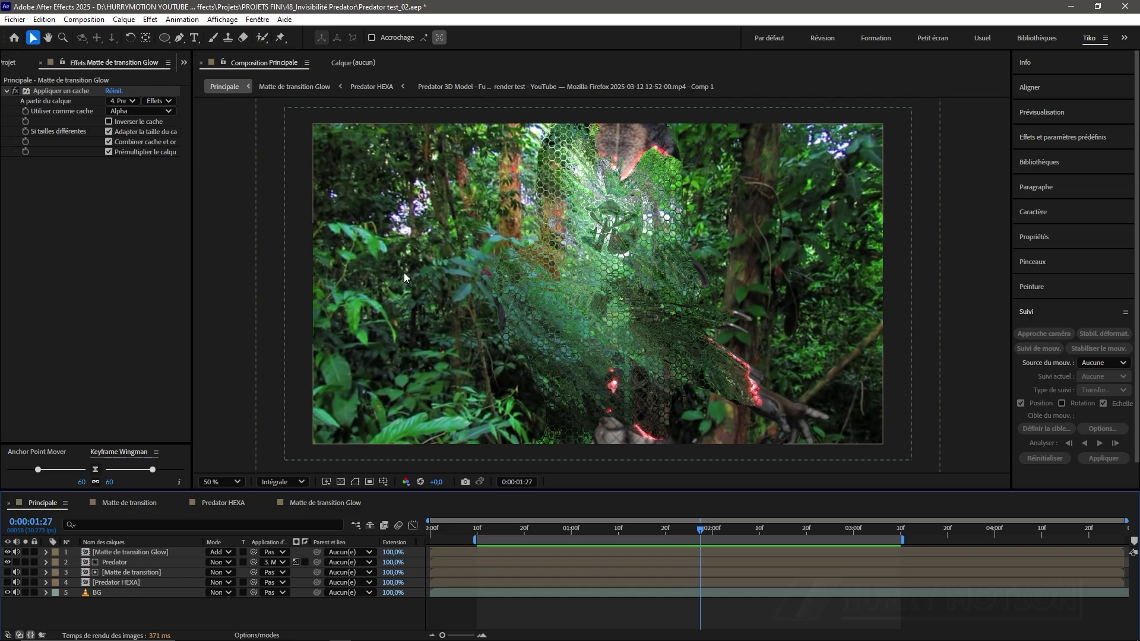
pyautogui.moveTo(700, 533); pyautogui.dragTo(636, 525)
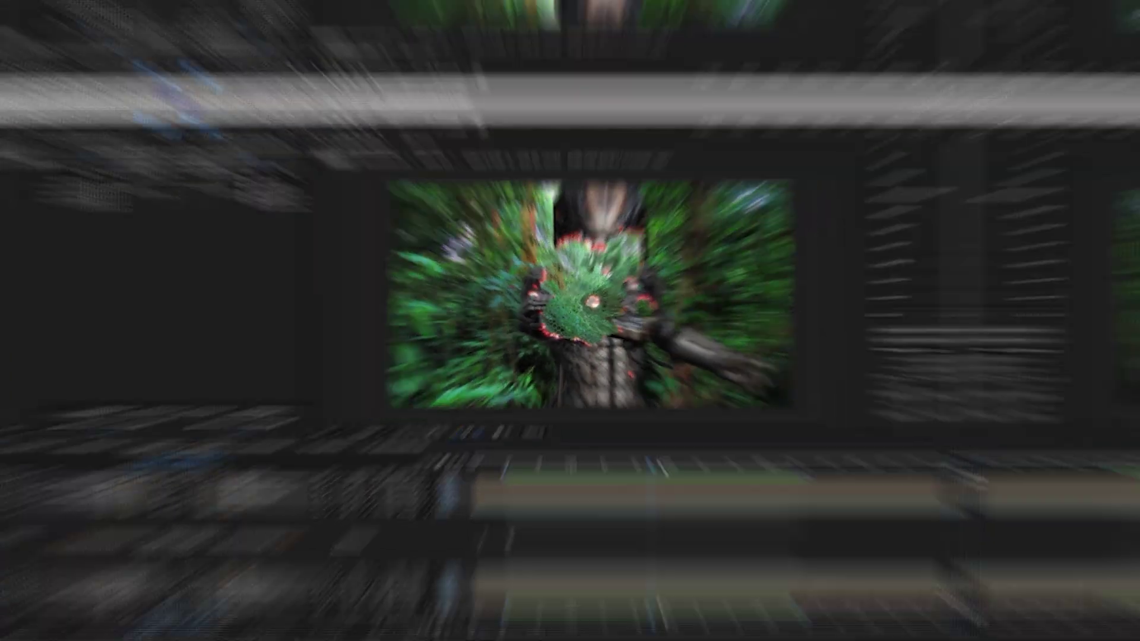